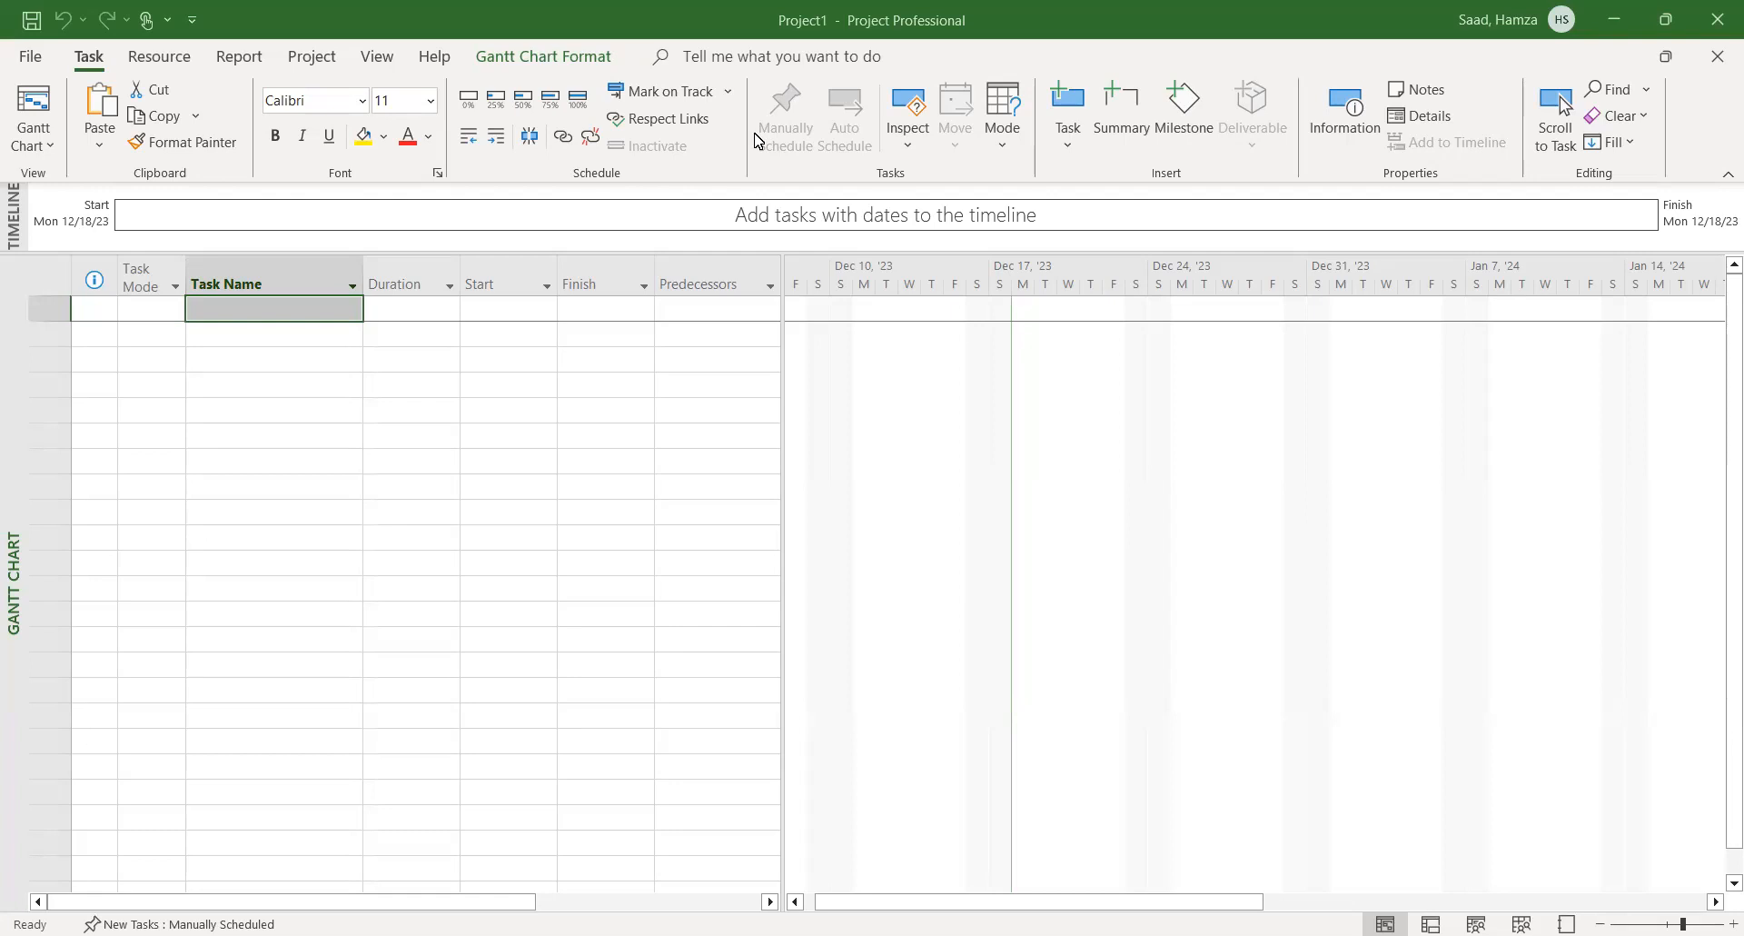
Enter "Task" as the first task name and fill it down through row 17
double_click(264, 305)
text(T)
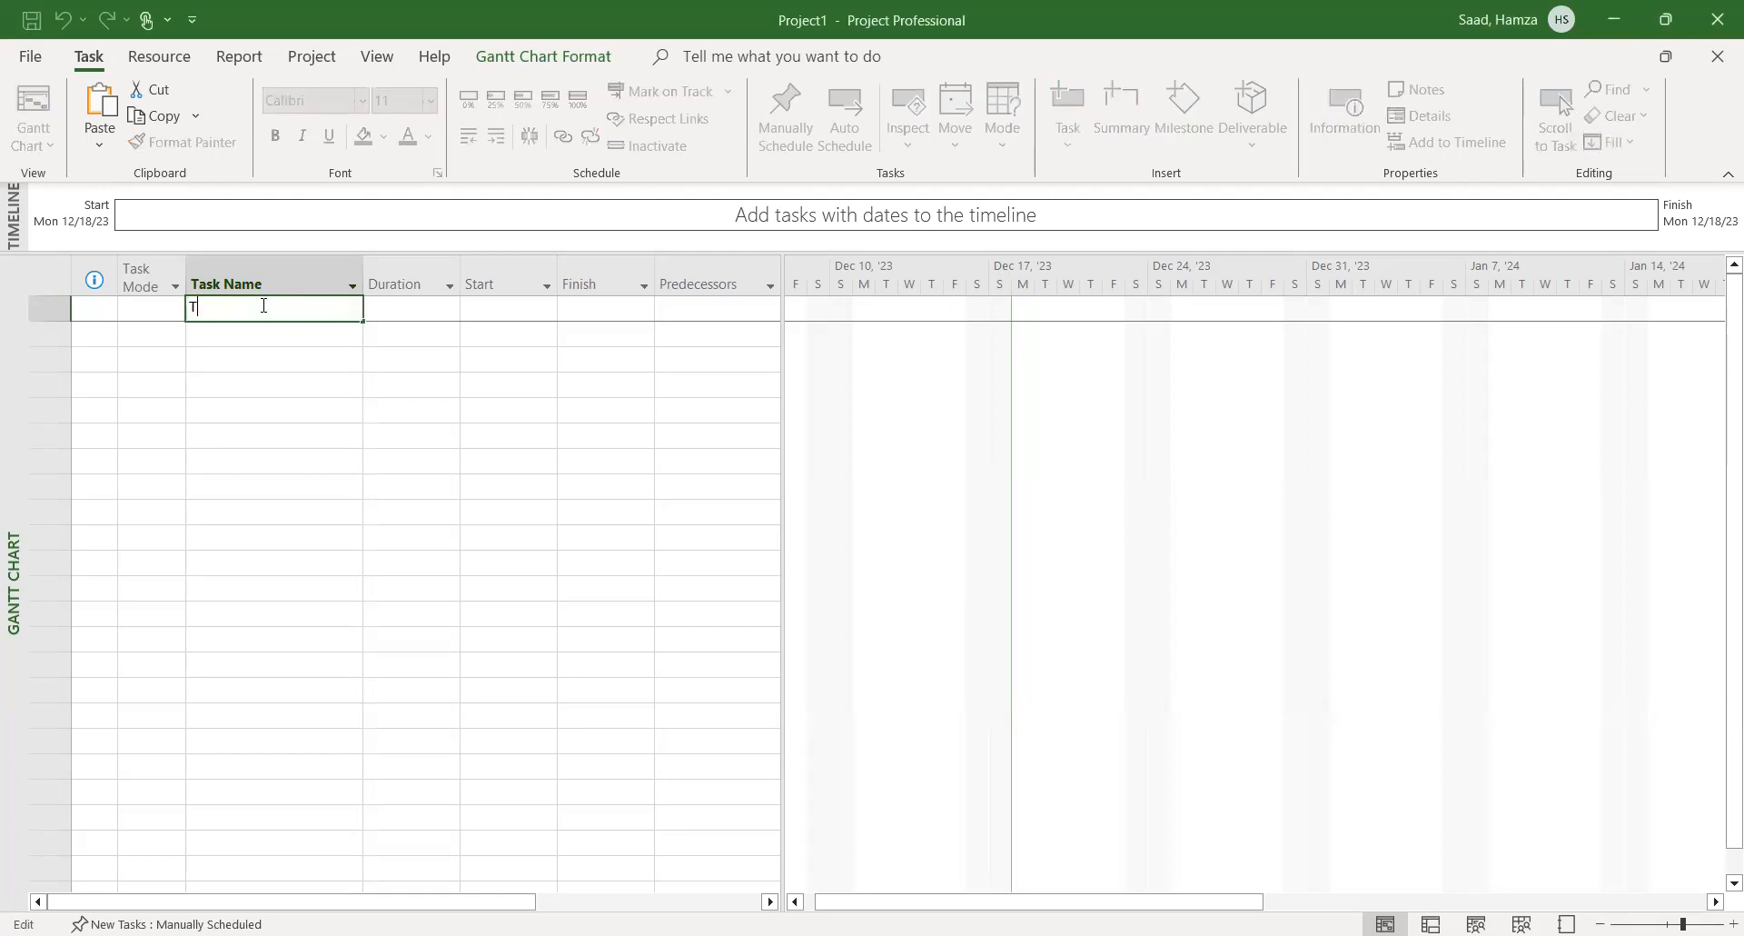
text(ask)
click(338, 334)
click(332, 310)
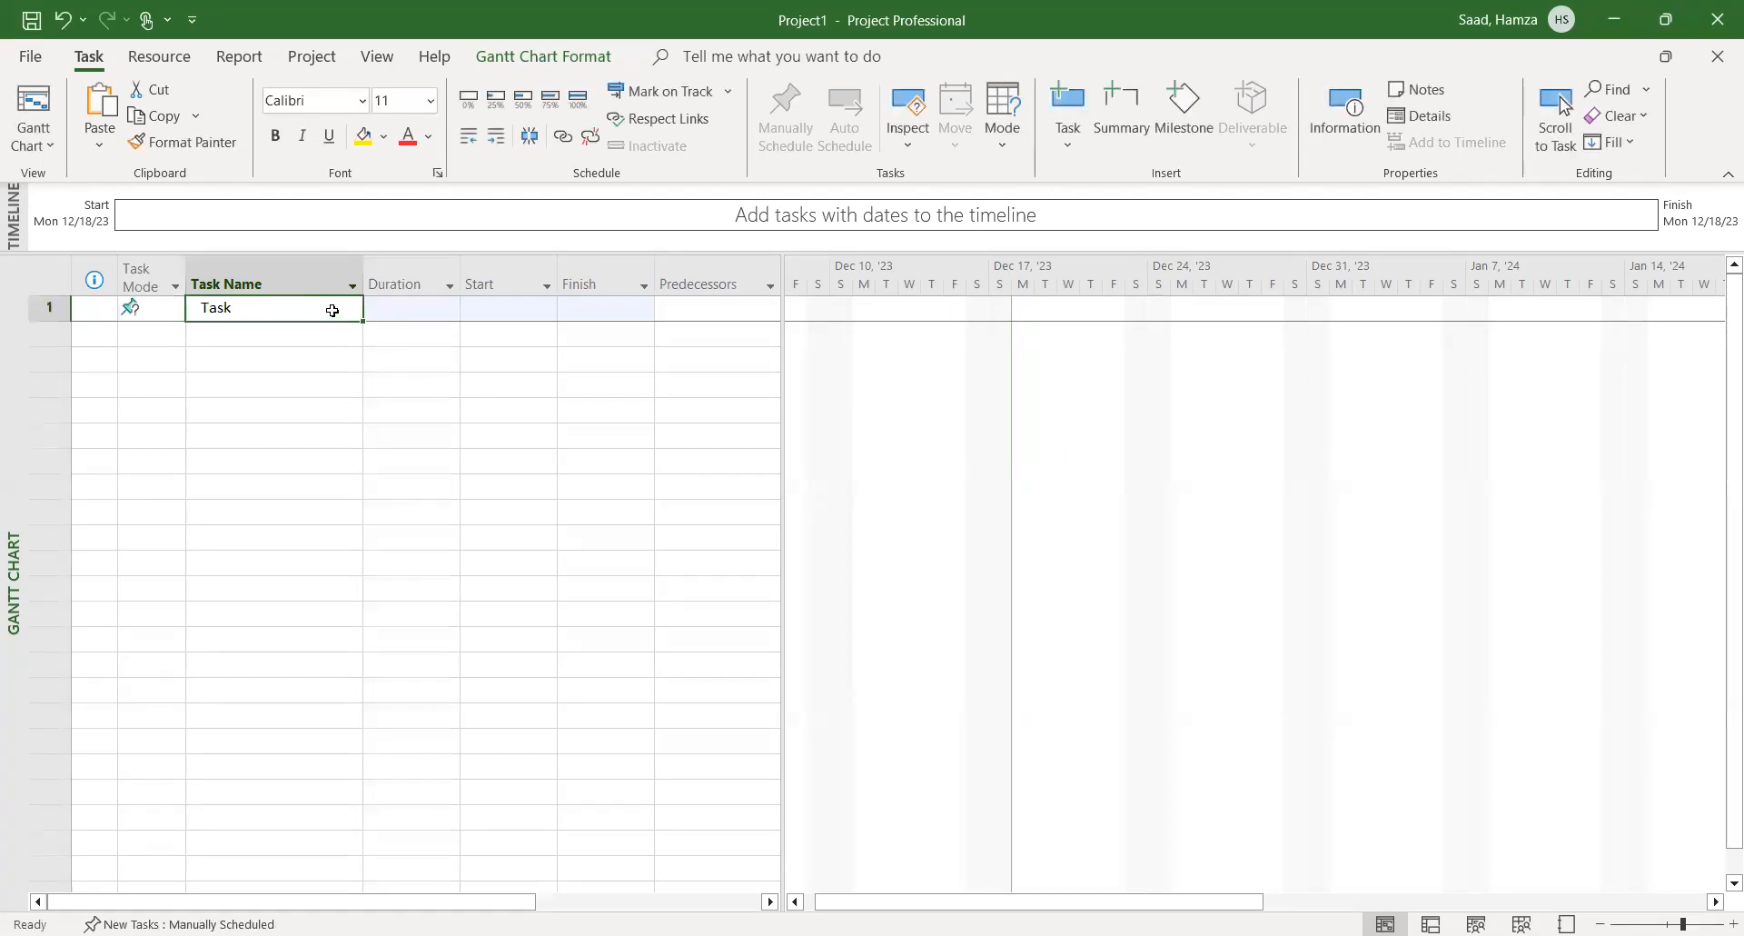
drag(360, 319, 361, 725)
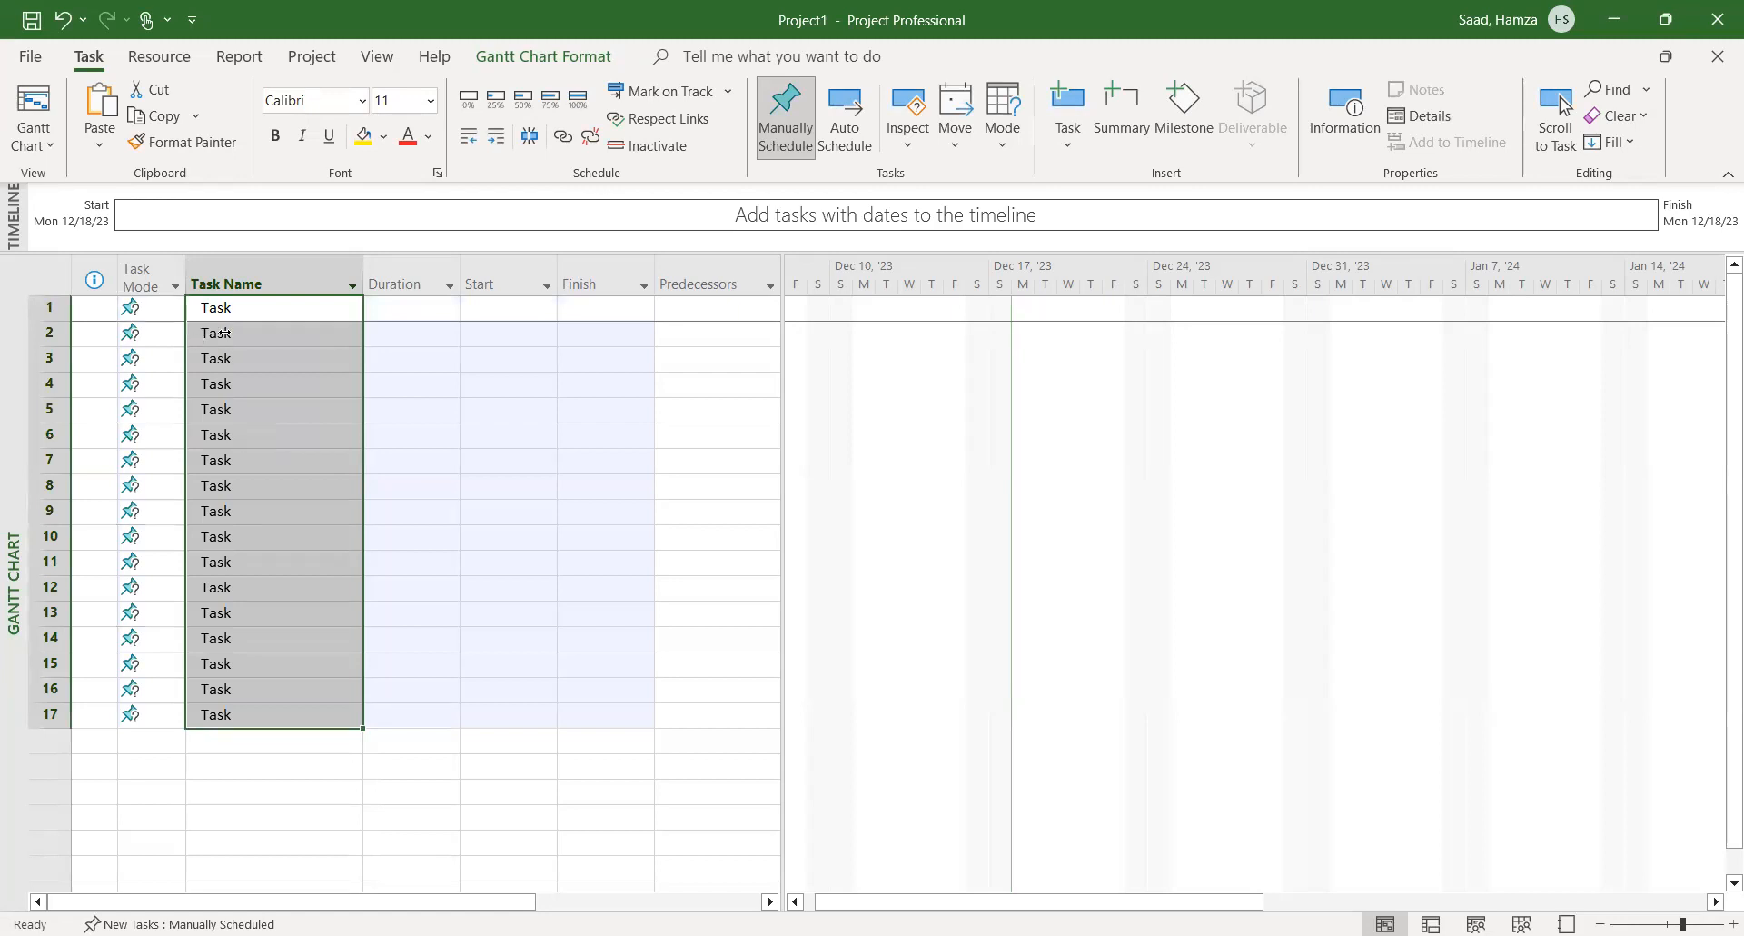
Indent tasks 2–7 as subtasks of task 1 and tasks 9–17 as subtasks of task 8
drag(225, 333, 268, 460)
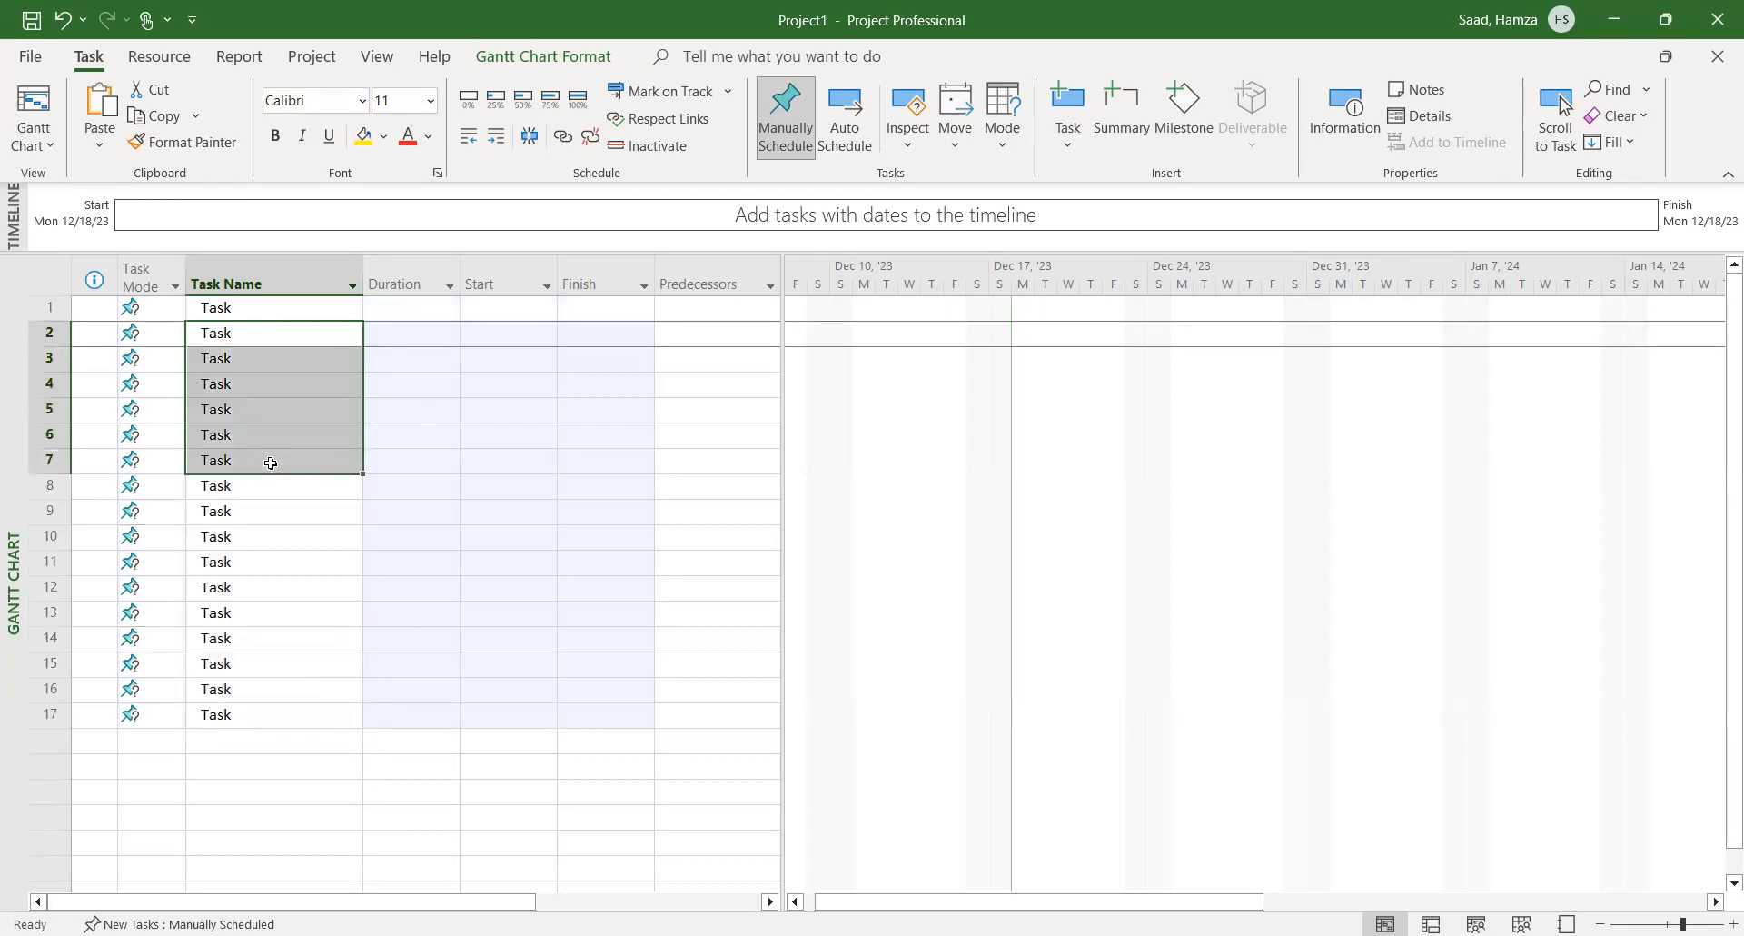
click(498, 141)
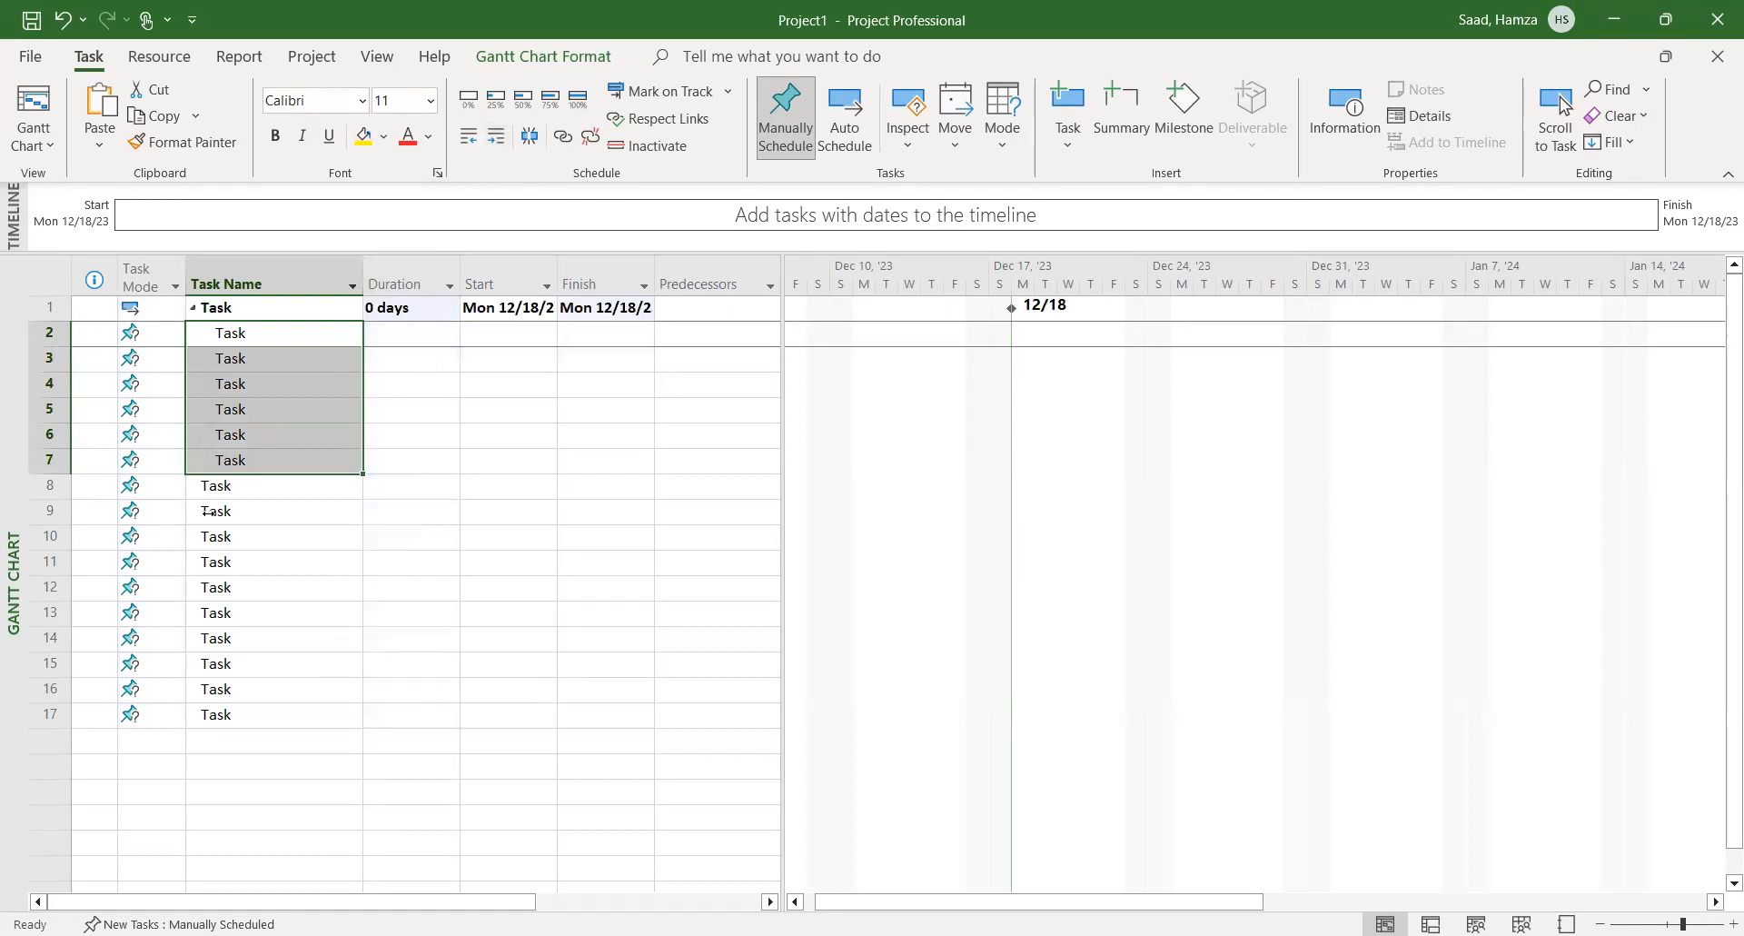
drag(209, 512, 266, 698)
click(225, 623)
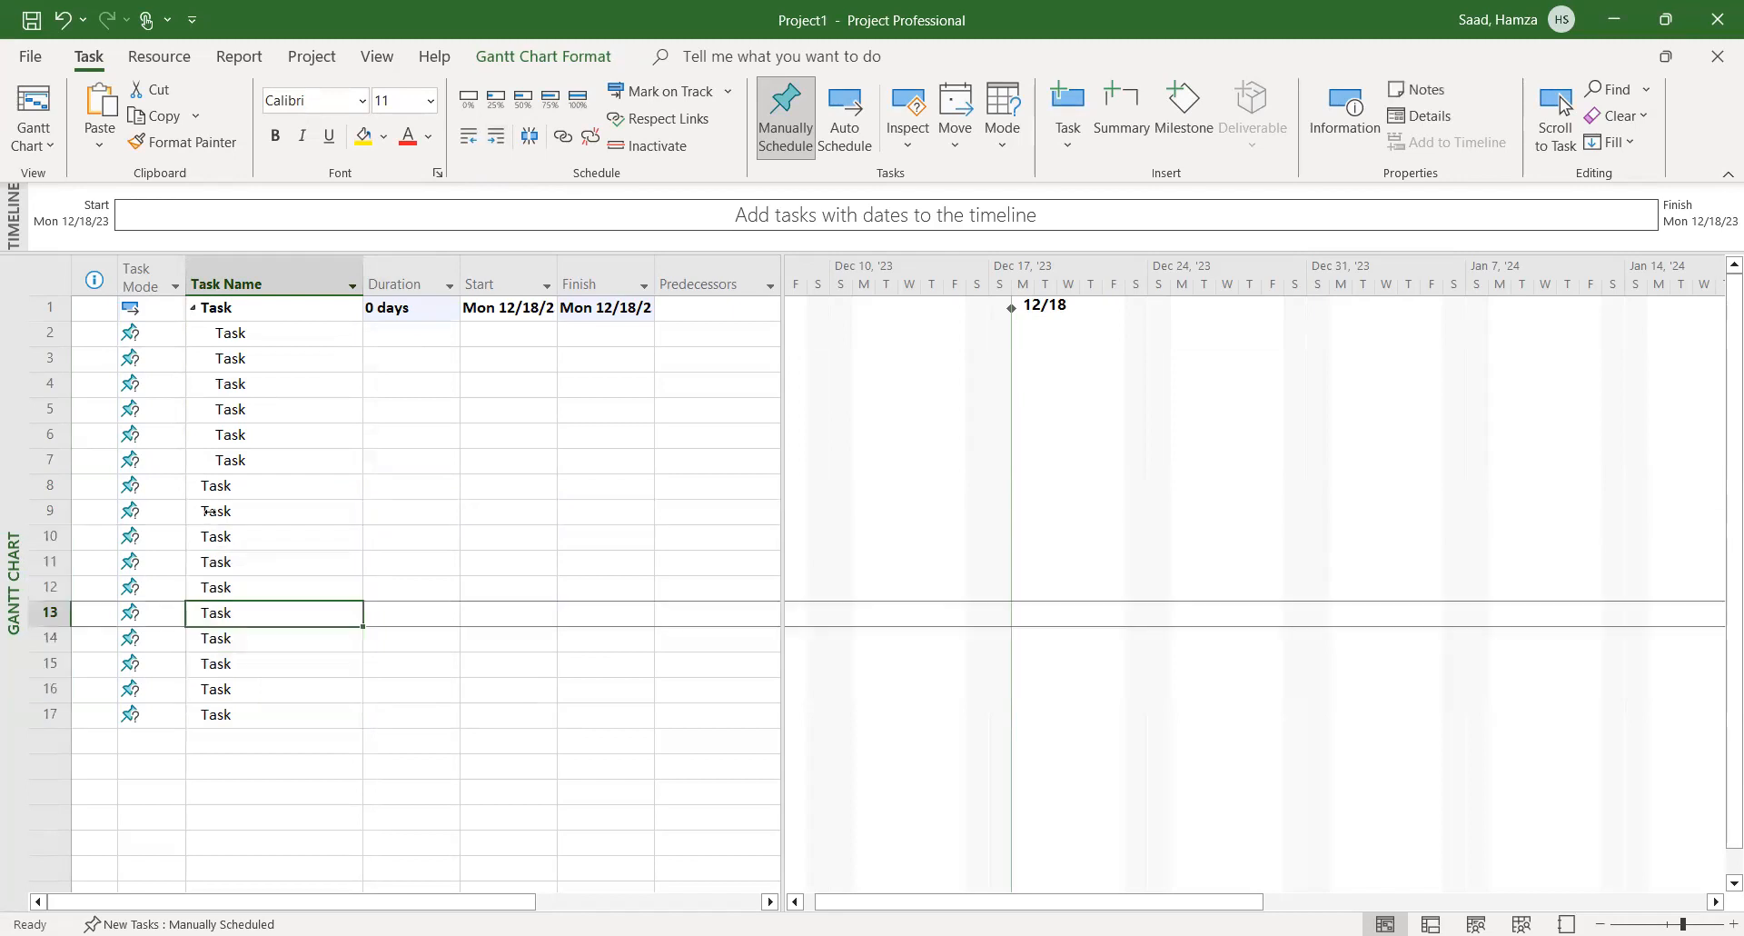
drag(210, 512, 248, 717)
click(496, 136)
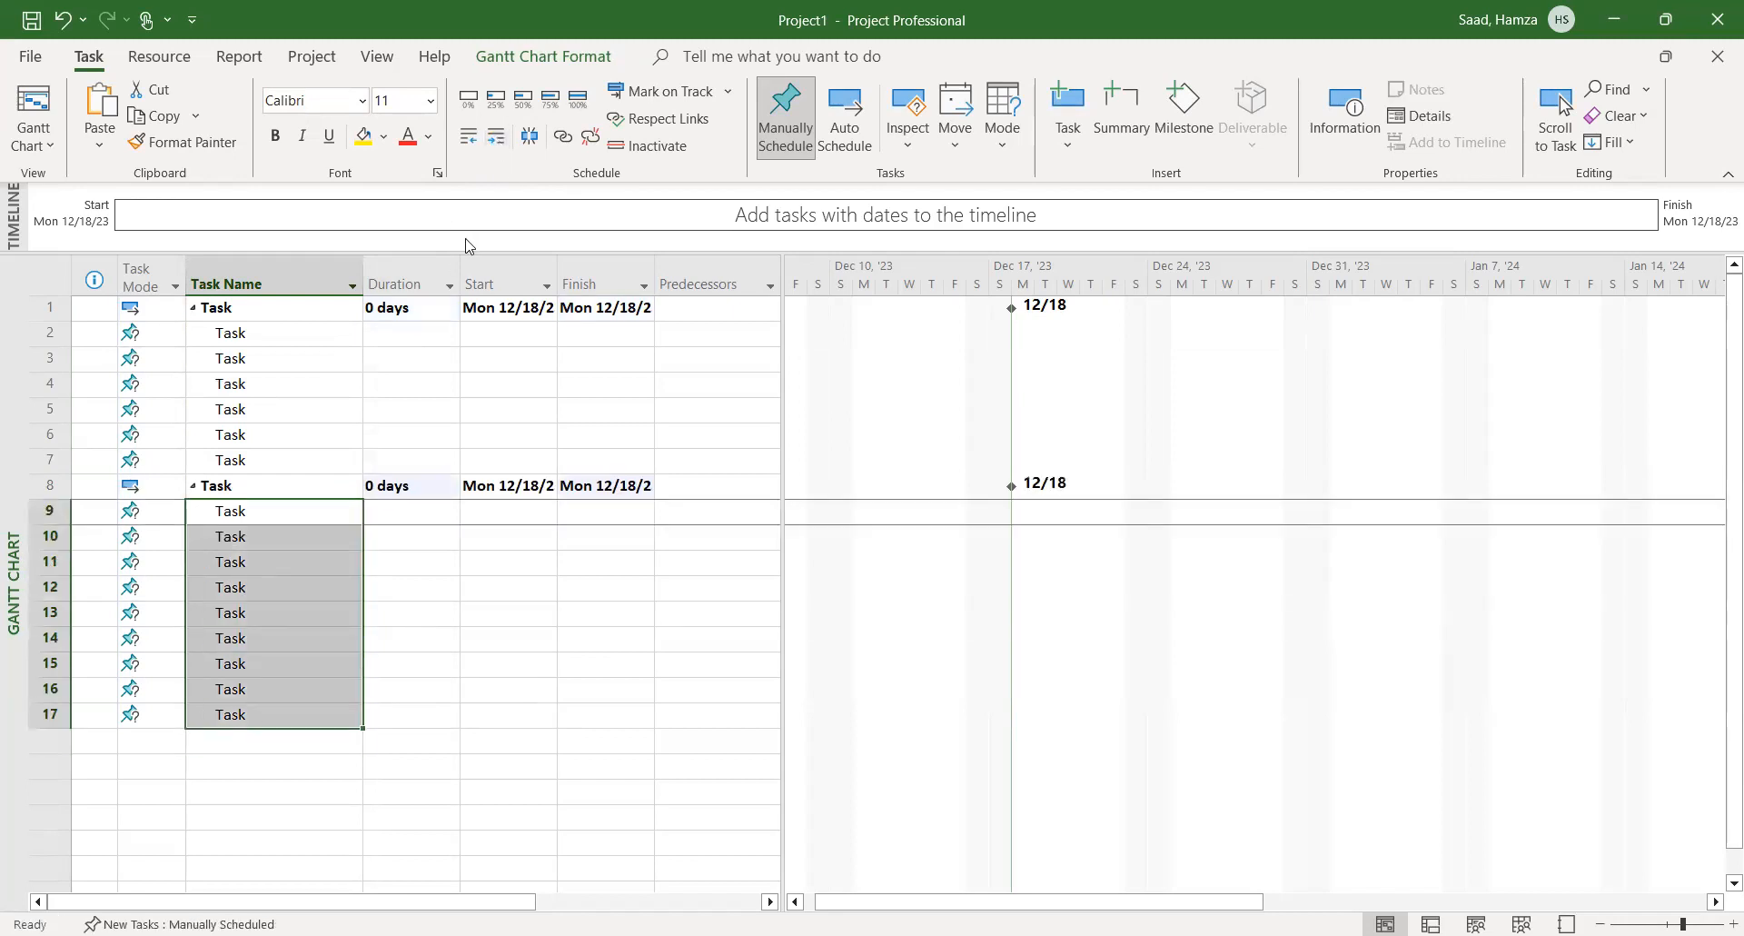
Set the duration of the first summary task in row 1 to 6 days
click(419, 311)
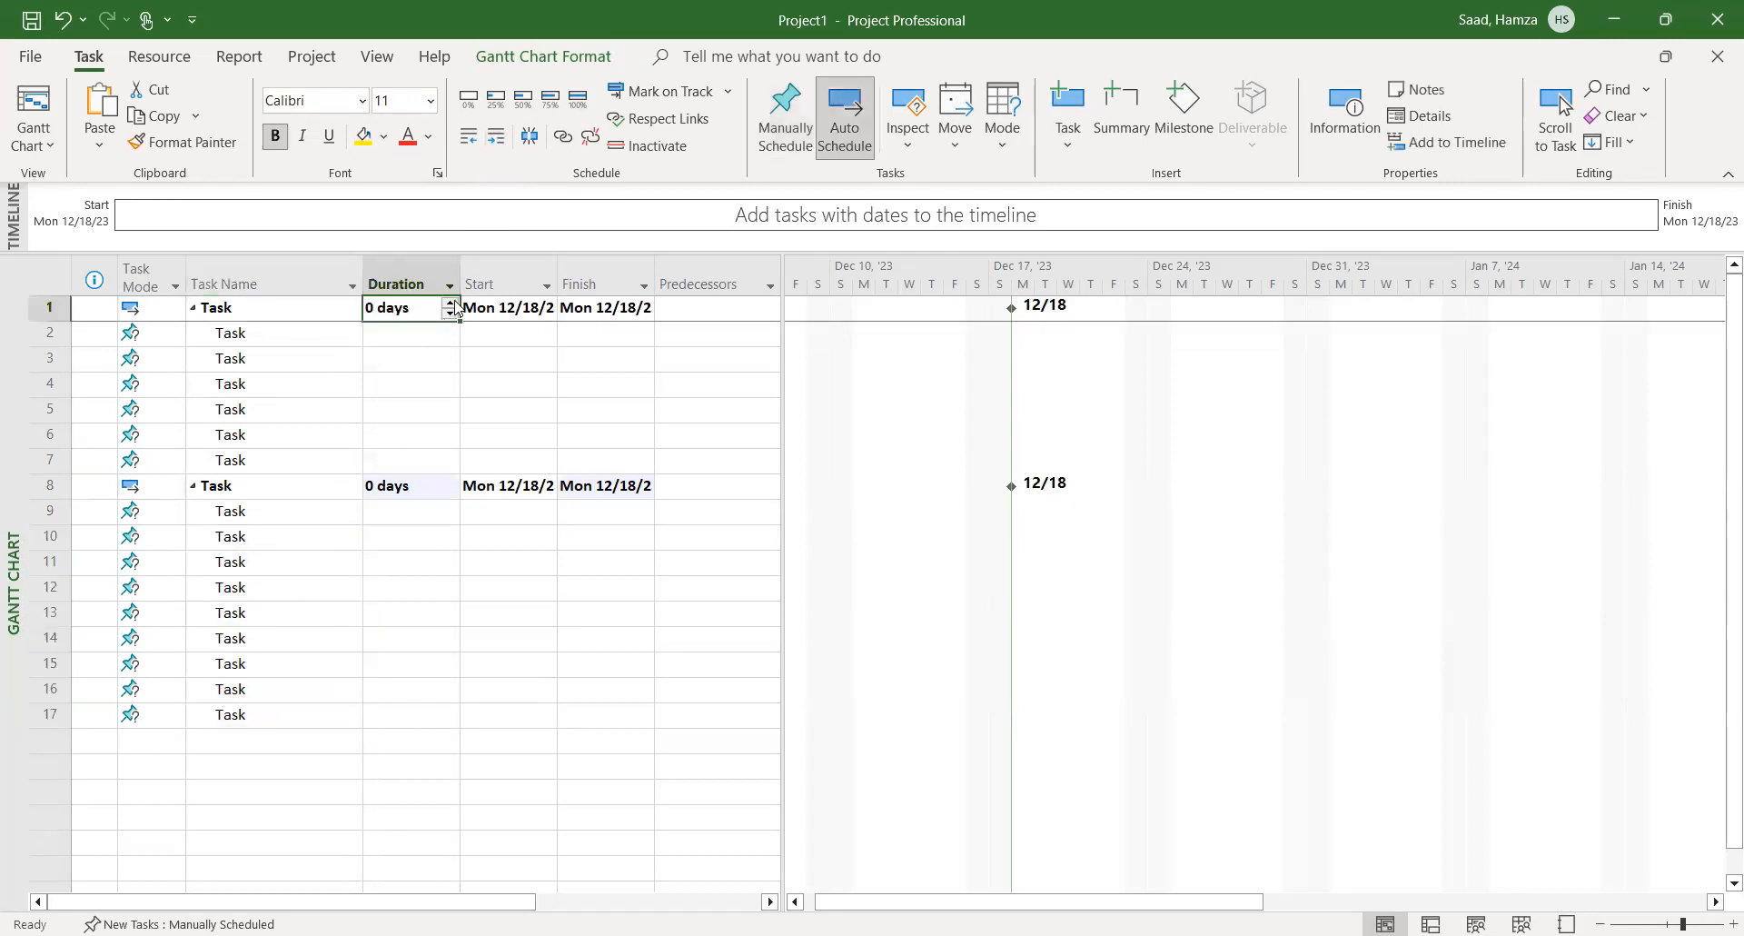
click(452, 306)
click(451, 306)
click(451, 306)
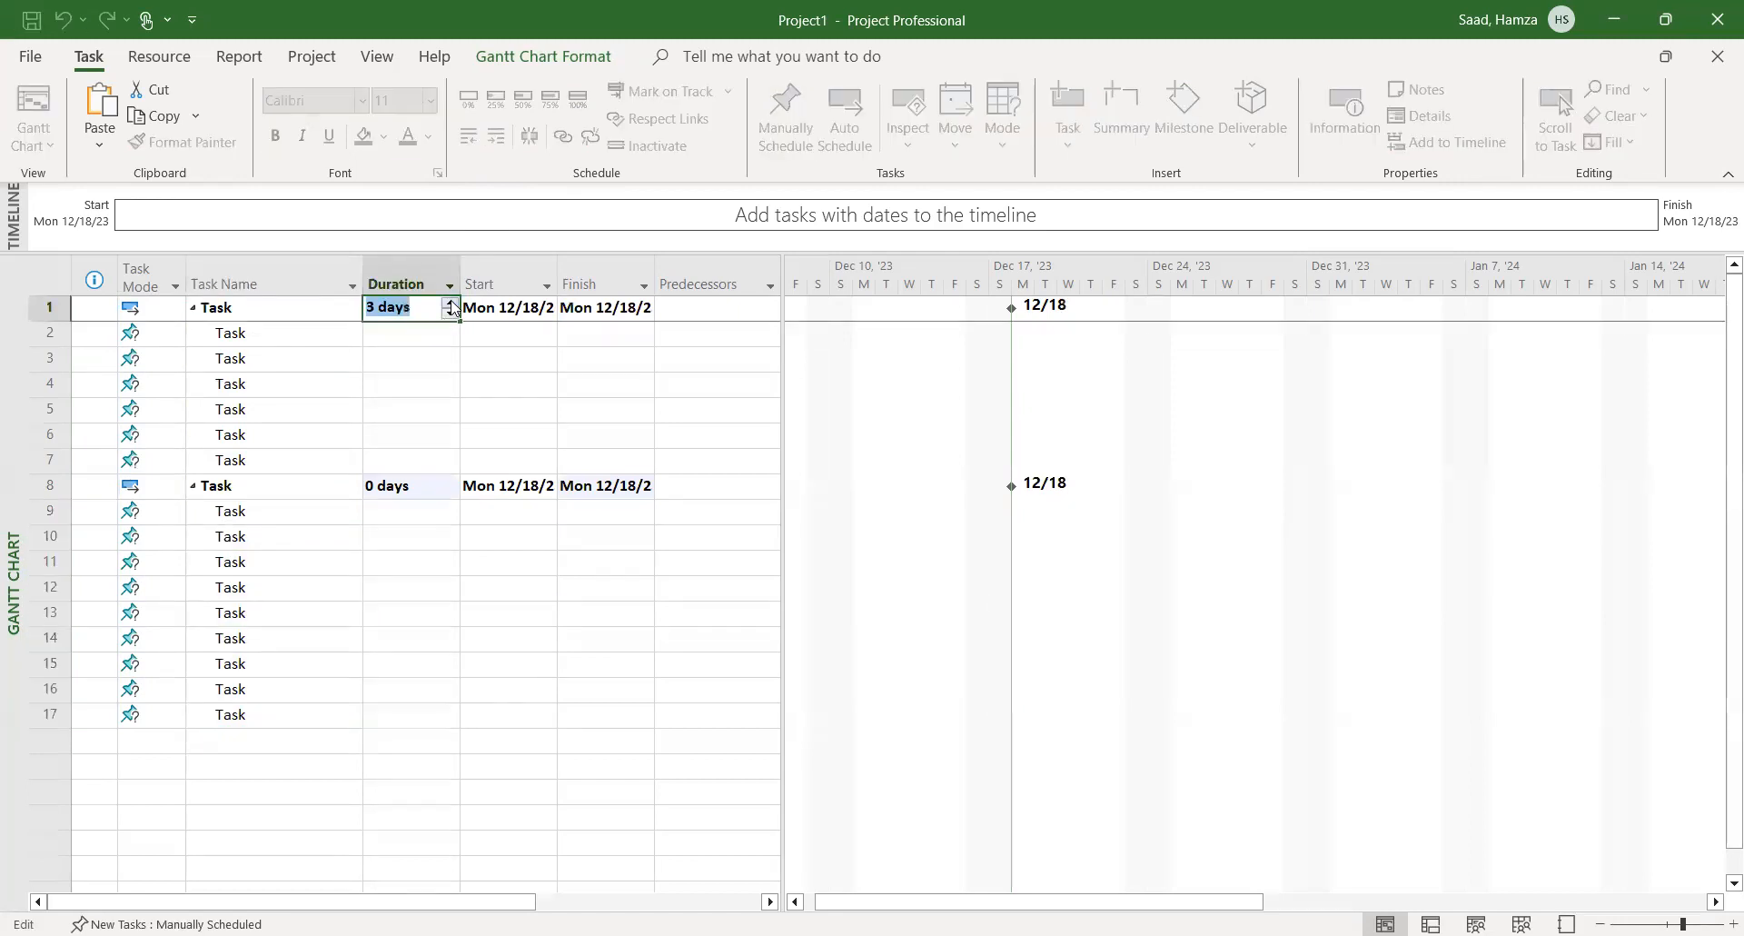
Set the duration of the second summary task in row 8 to 8 days
click(415, 492)
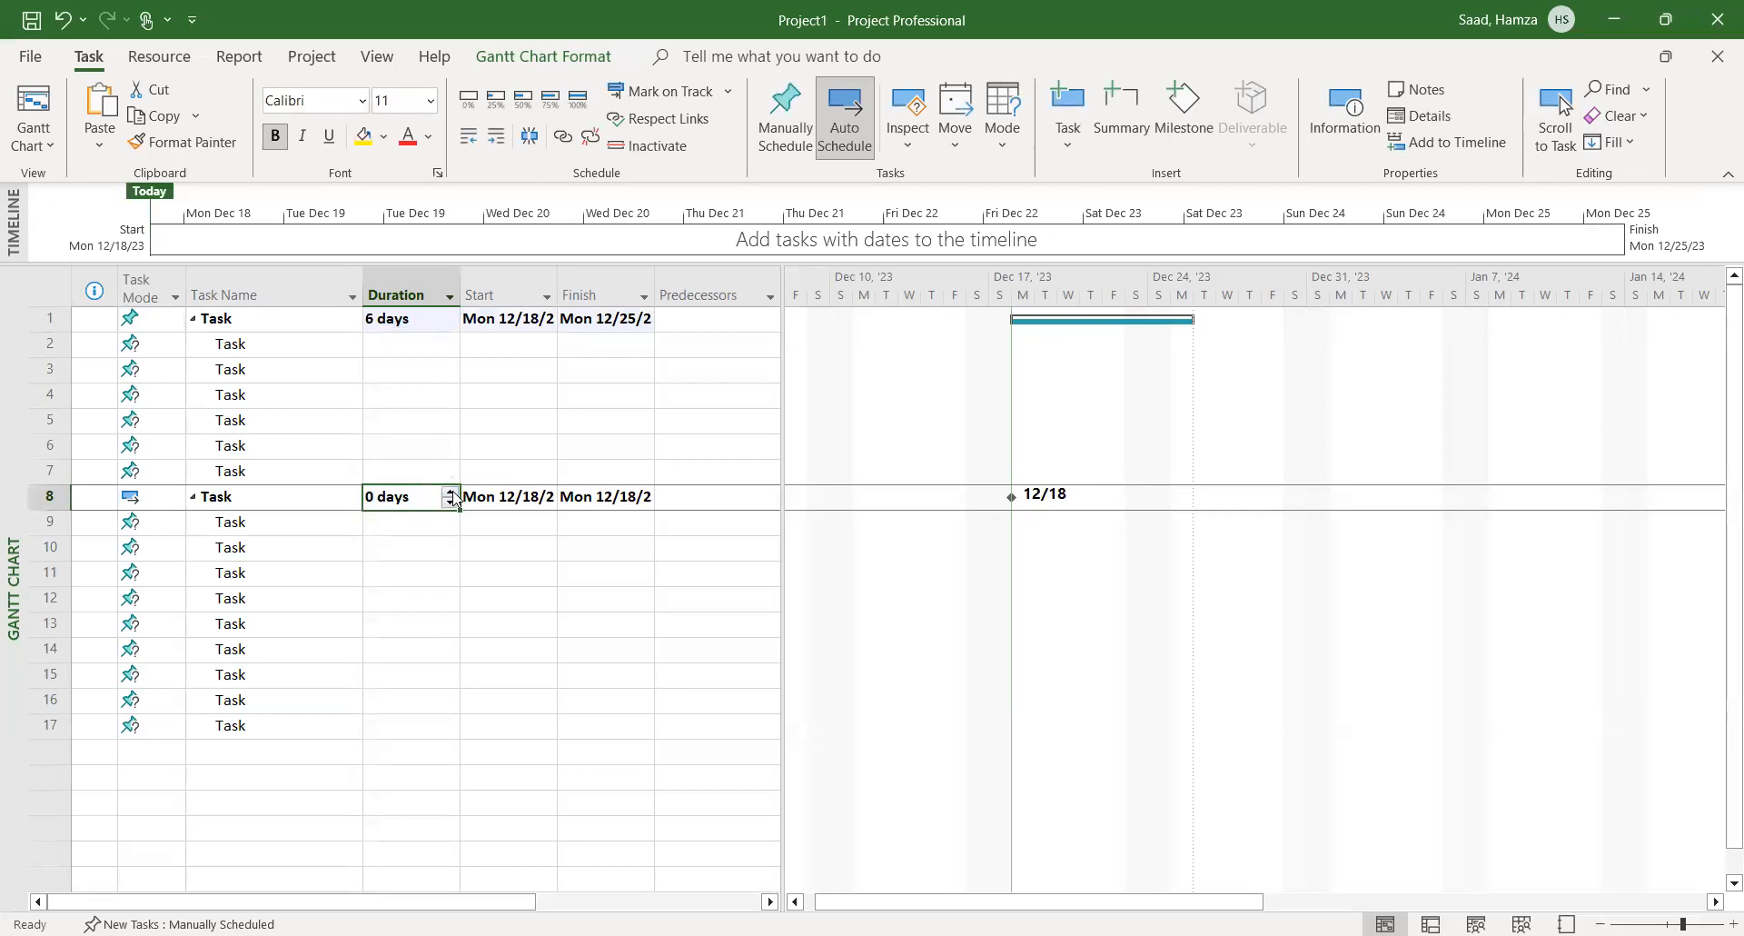
click(452, 491)
click(452, 491)
click(452, 491)
click(453, 491)
click(452, 492)
click(452, 491)
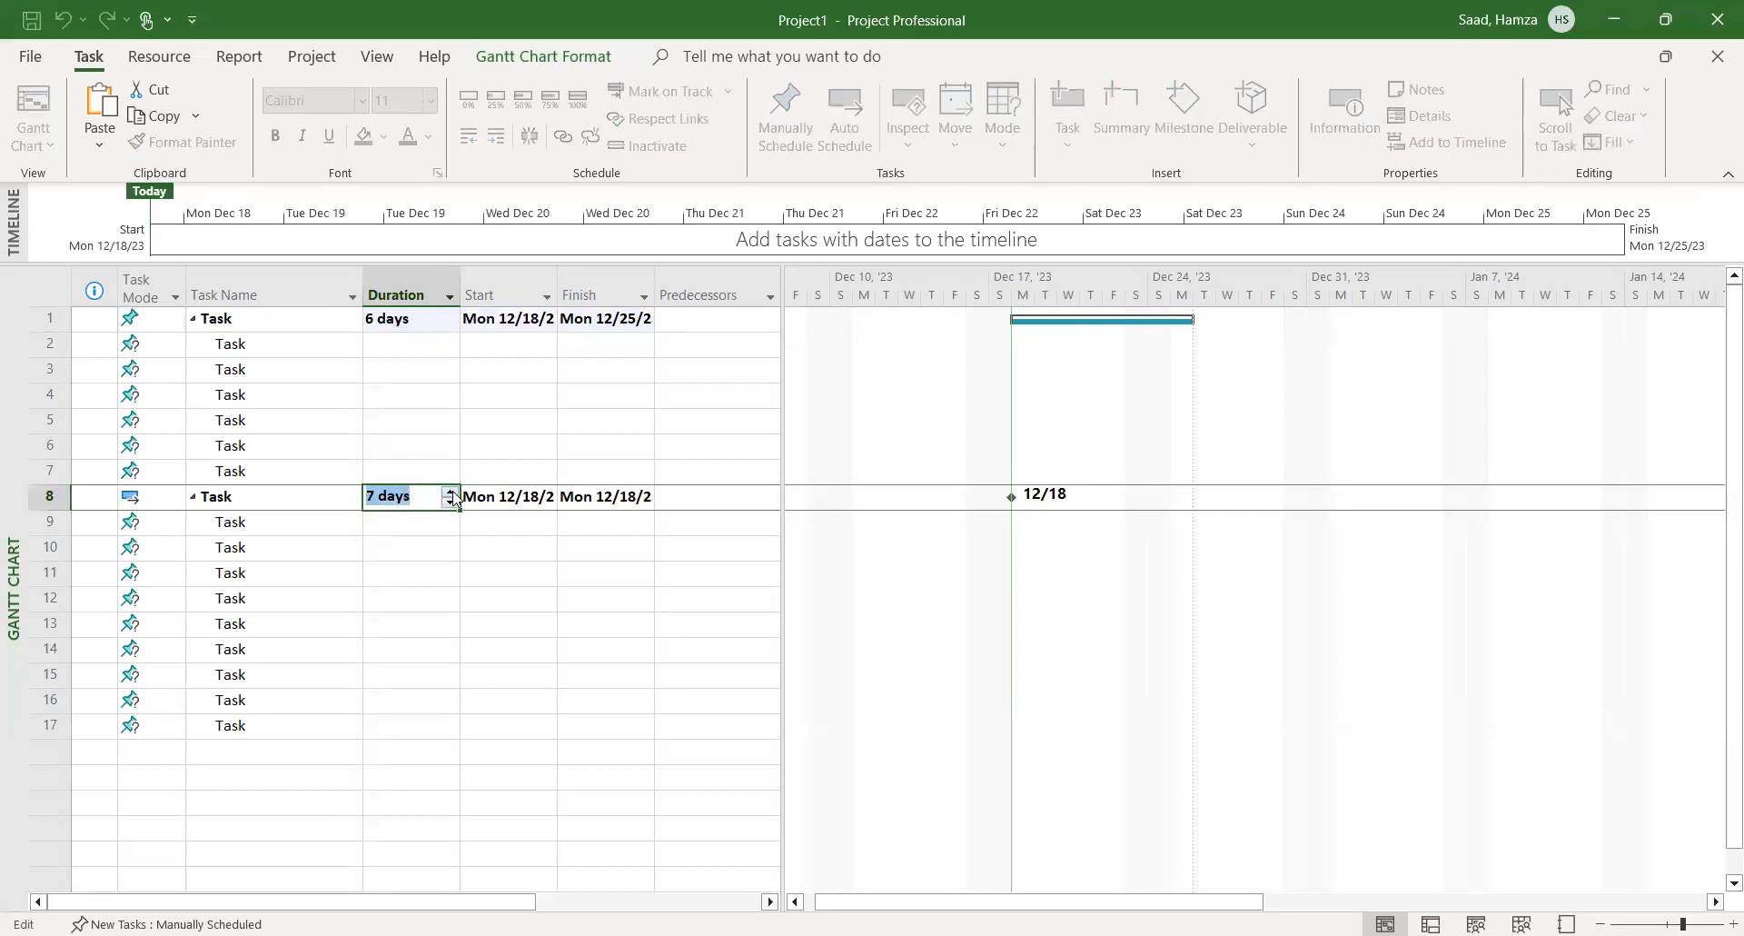
Set the duration of the first summary task in row 1 to 8 days
click(449, 318)
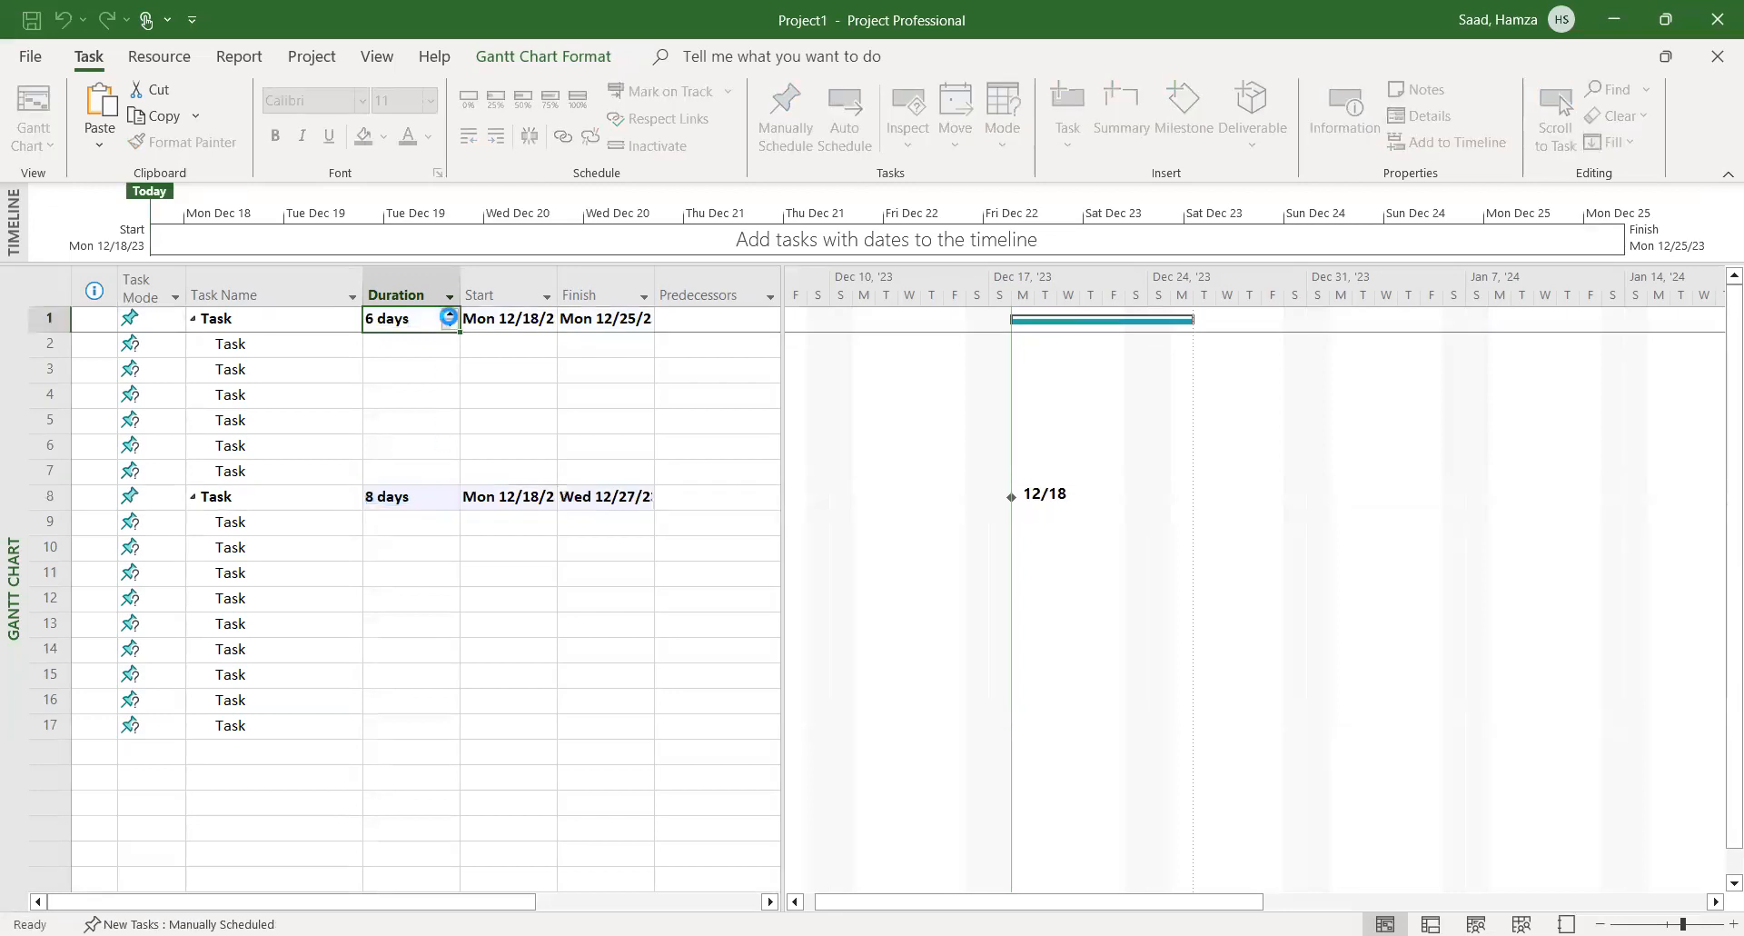
click(448, 313)
click(449, 314)
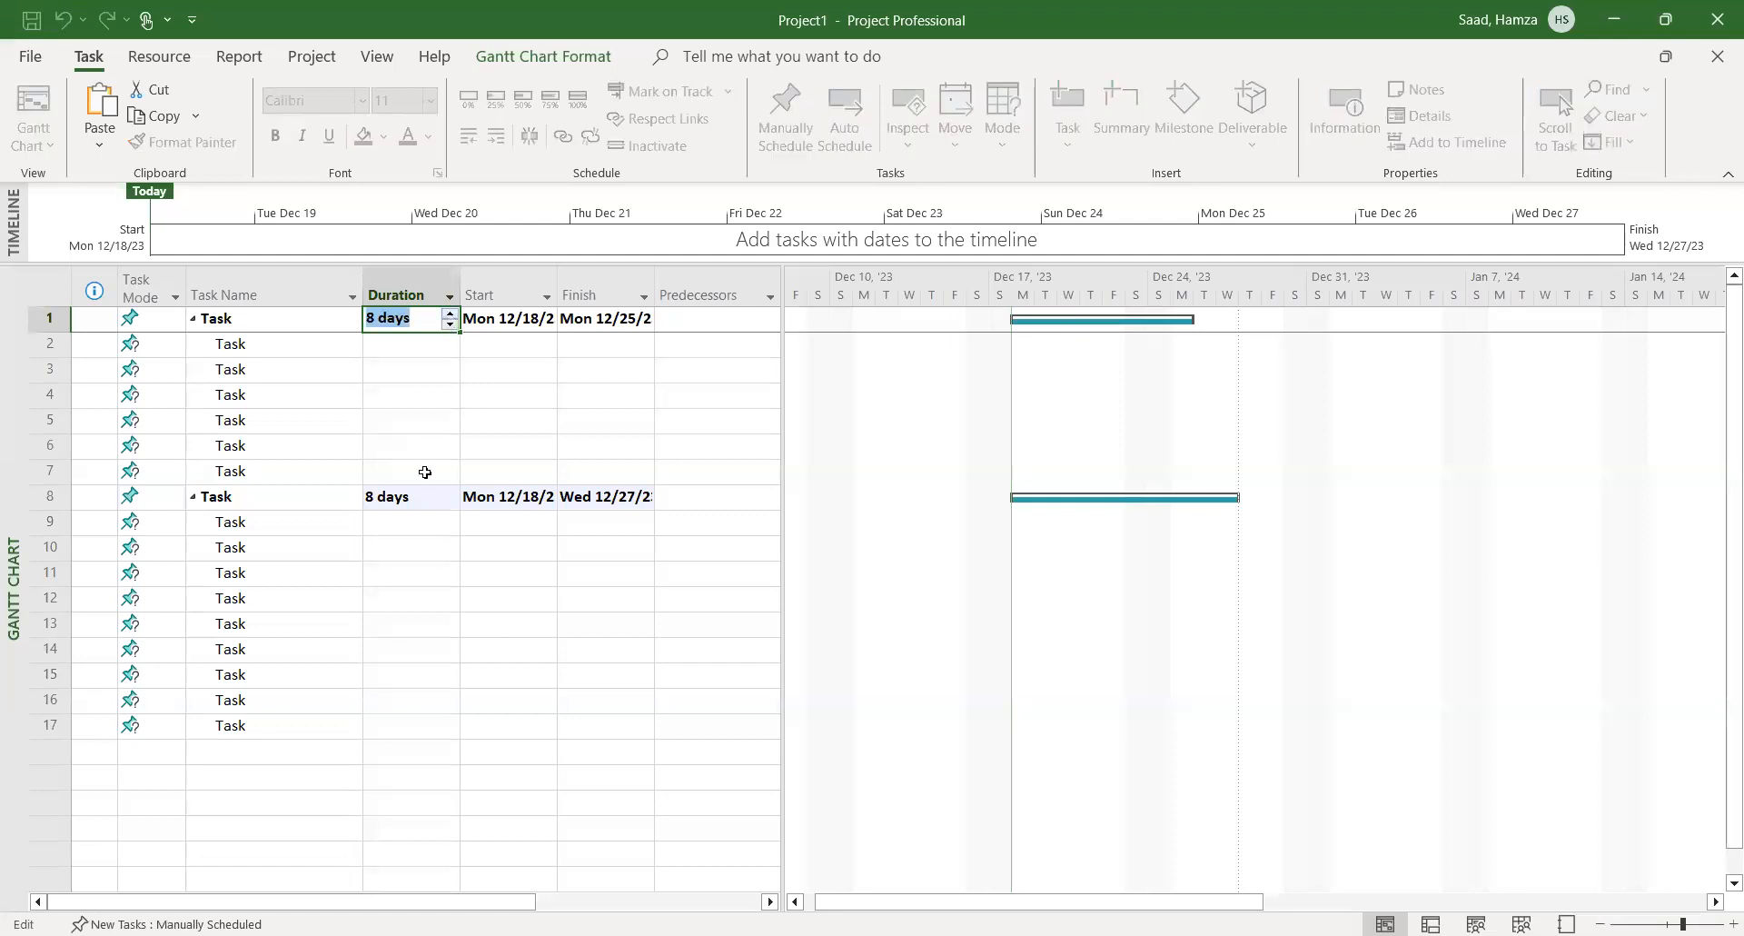
click(442, 422)
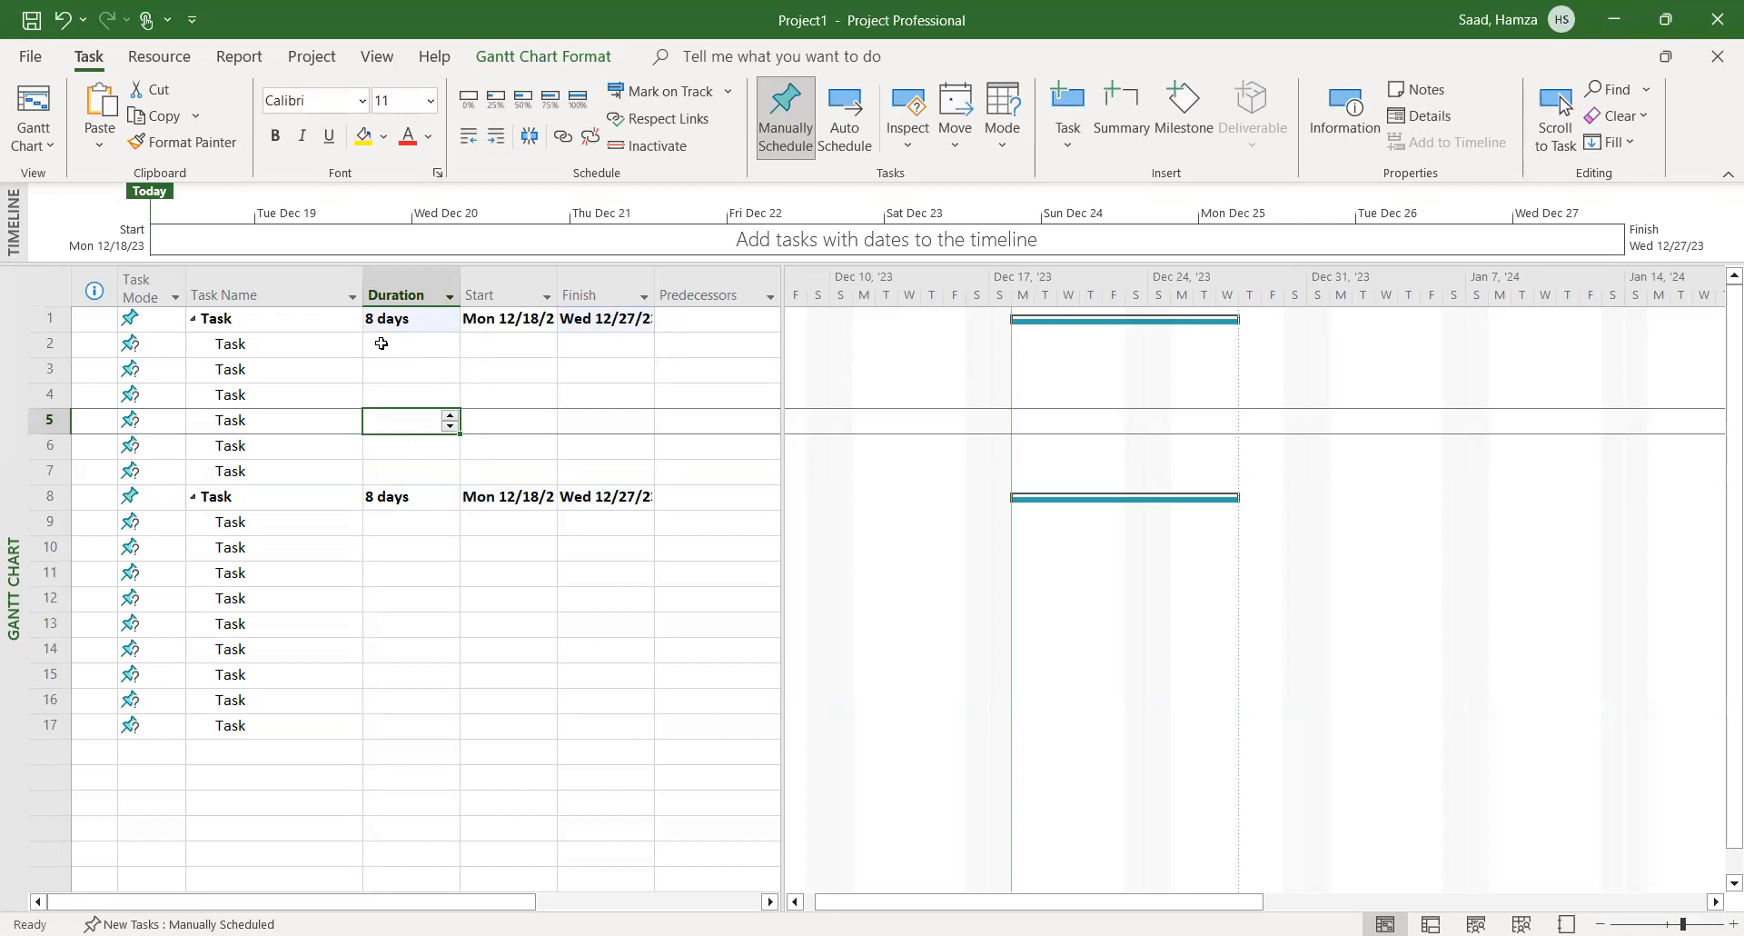
Switch tasks 2 through 17 to Auto Schedule
mouse_move(382, 343)
mouse_down()
mouse_move(654, 478)
mouse_move(641, 750)
mouse_move(640, 719)
mouse_up()
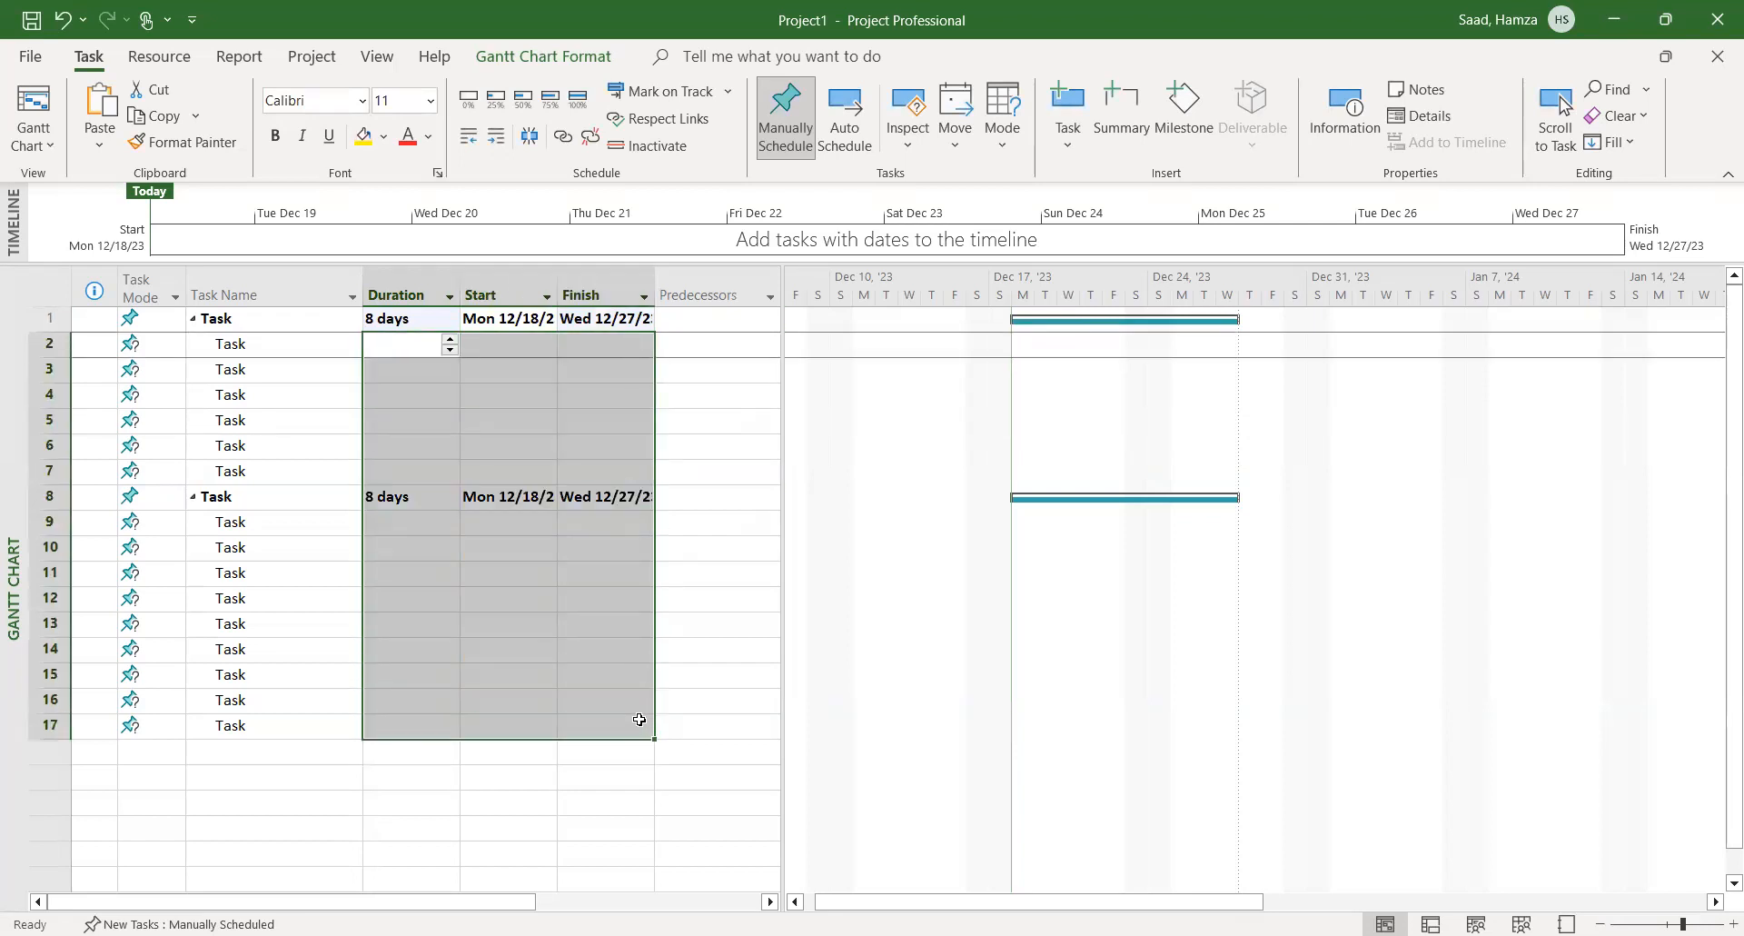
right_click(489, 402)
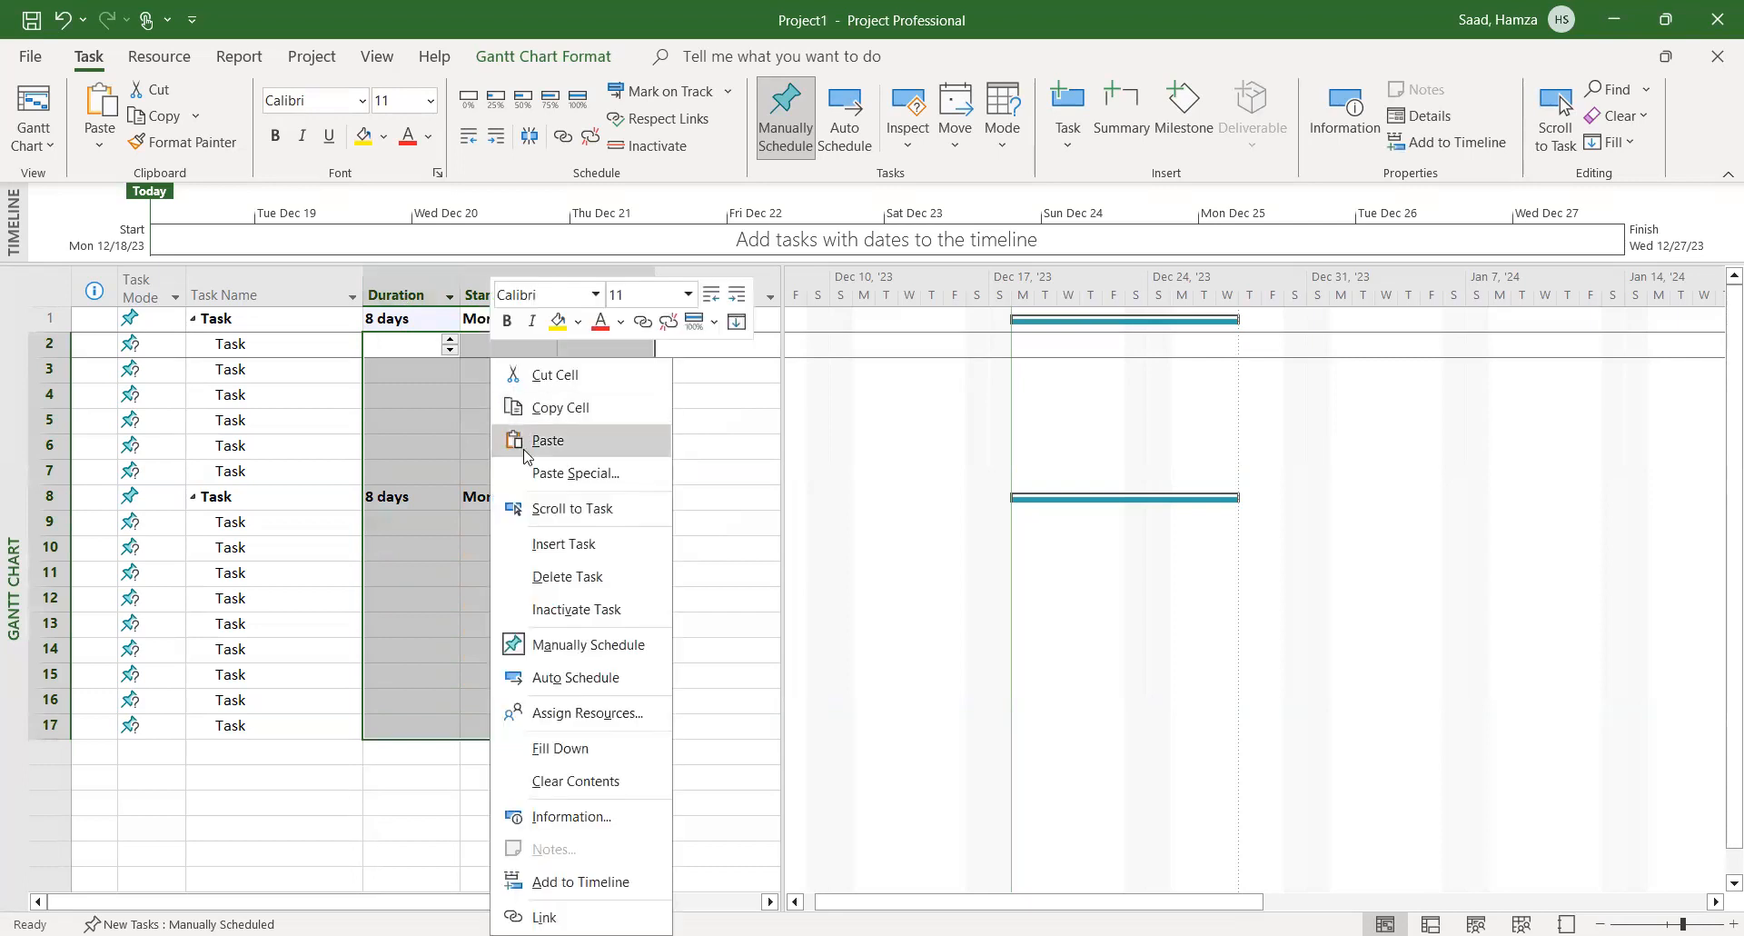
click(559, 682)
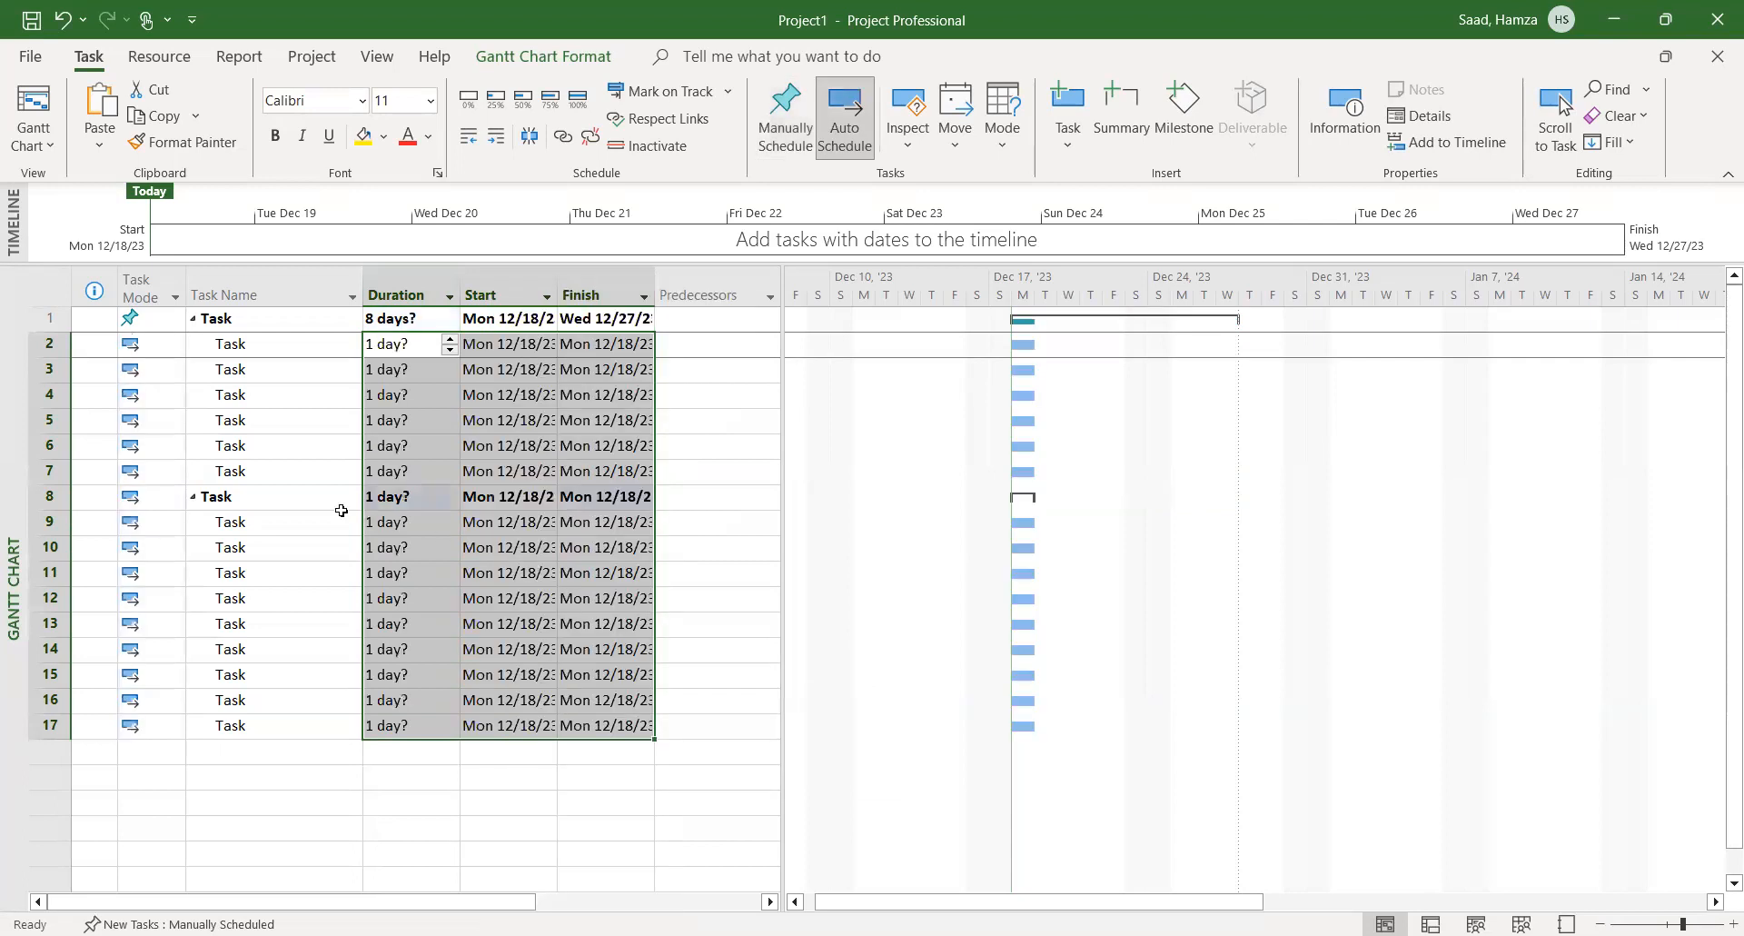
click(390, 515)
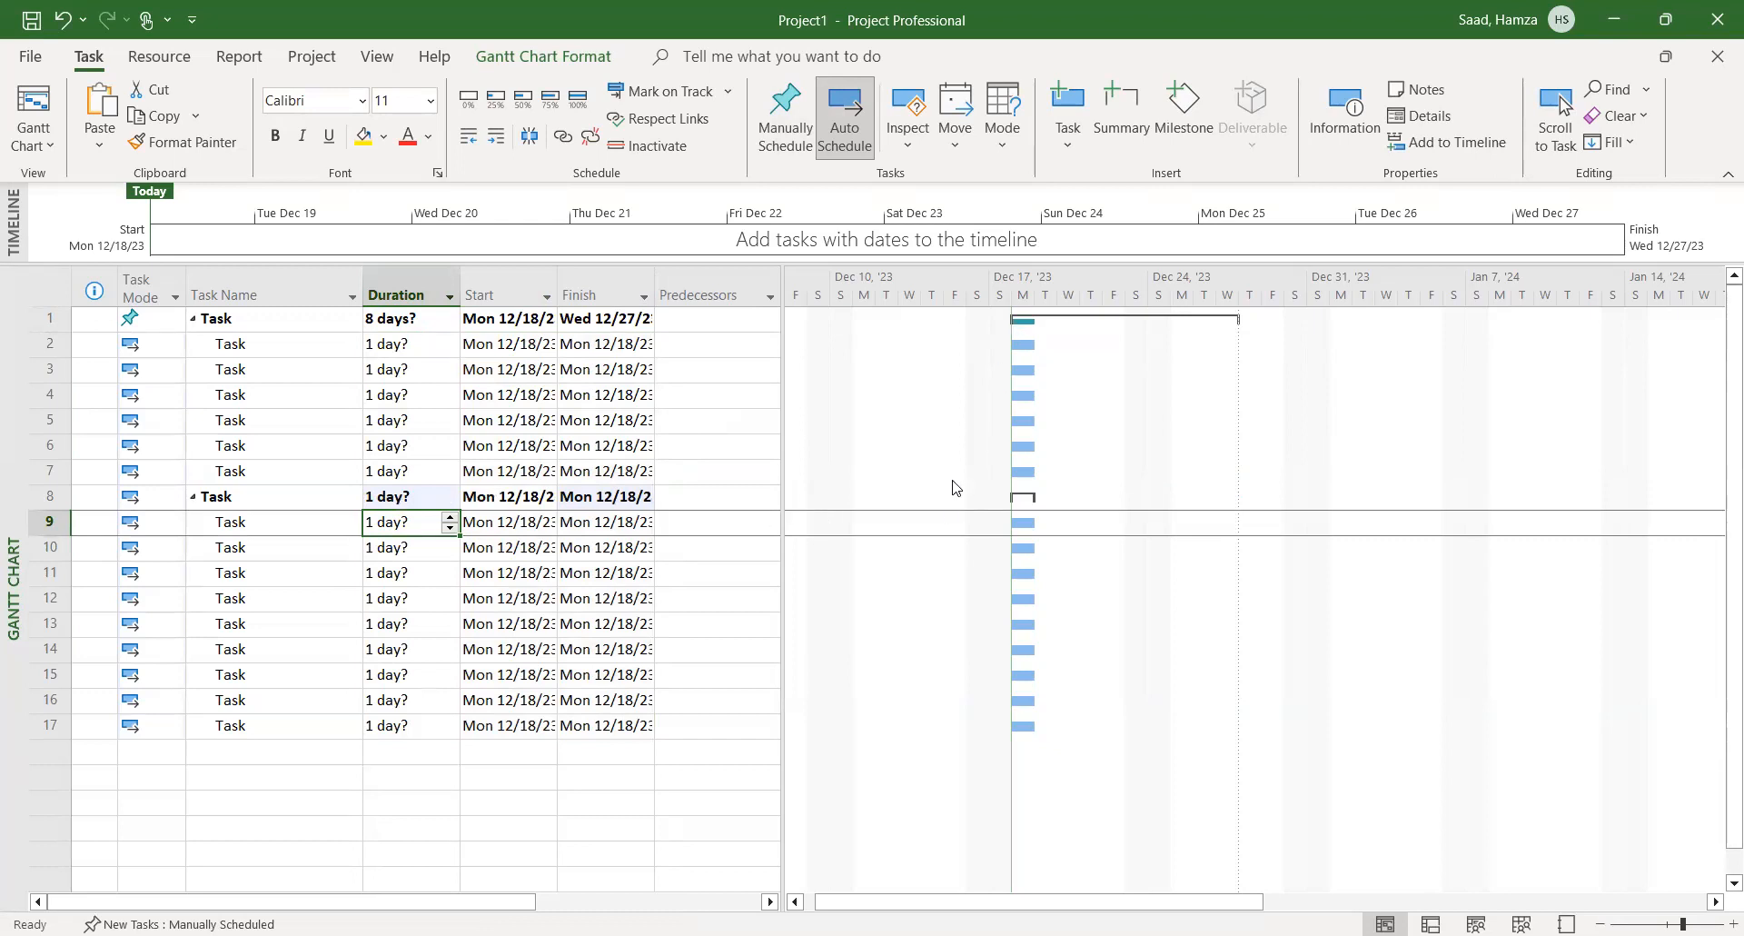
Link all tasks from row 1 to row 17 in sequence so each has its predecessor
drag(781, 419, 825, 419)
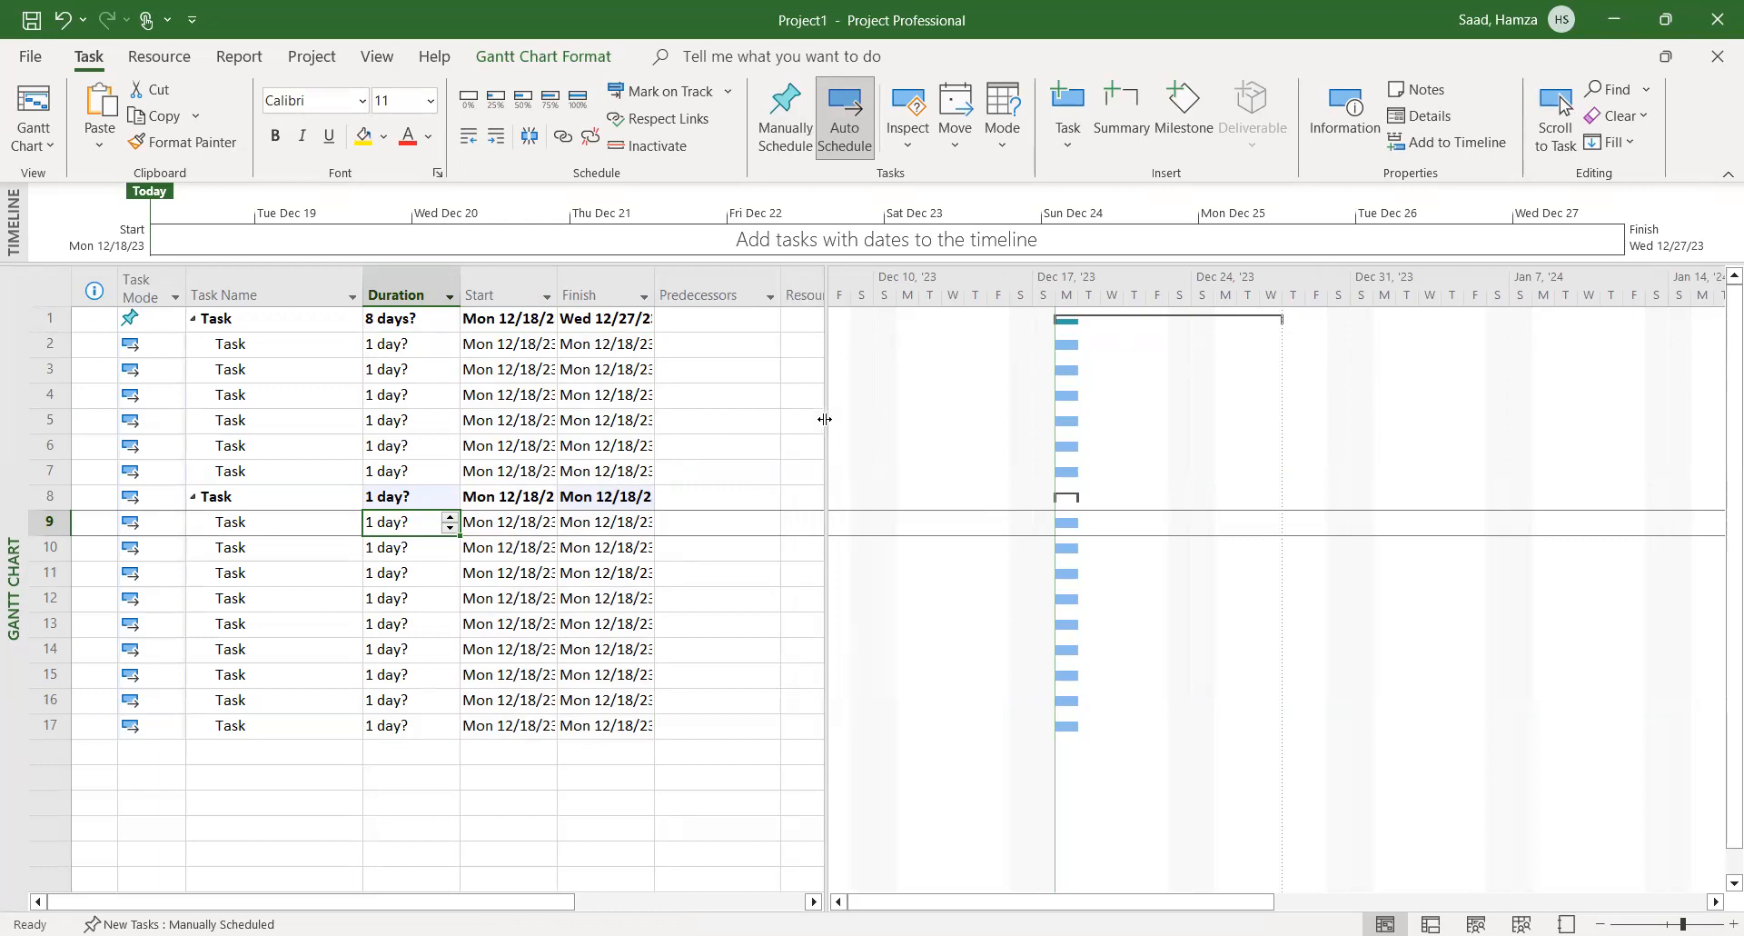
drag(685, 319, 712, 705)
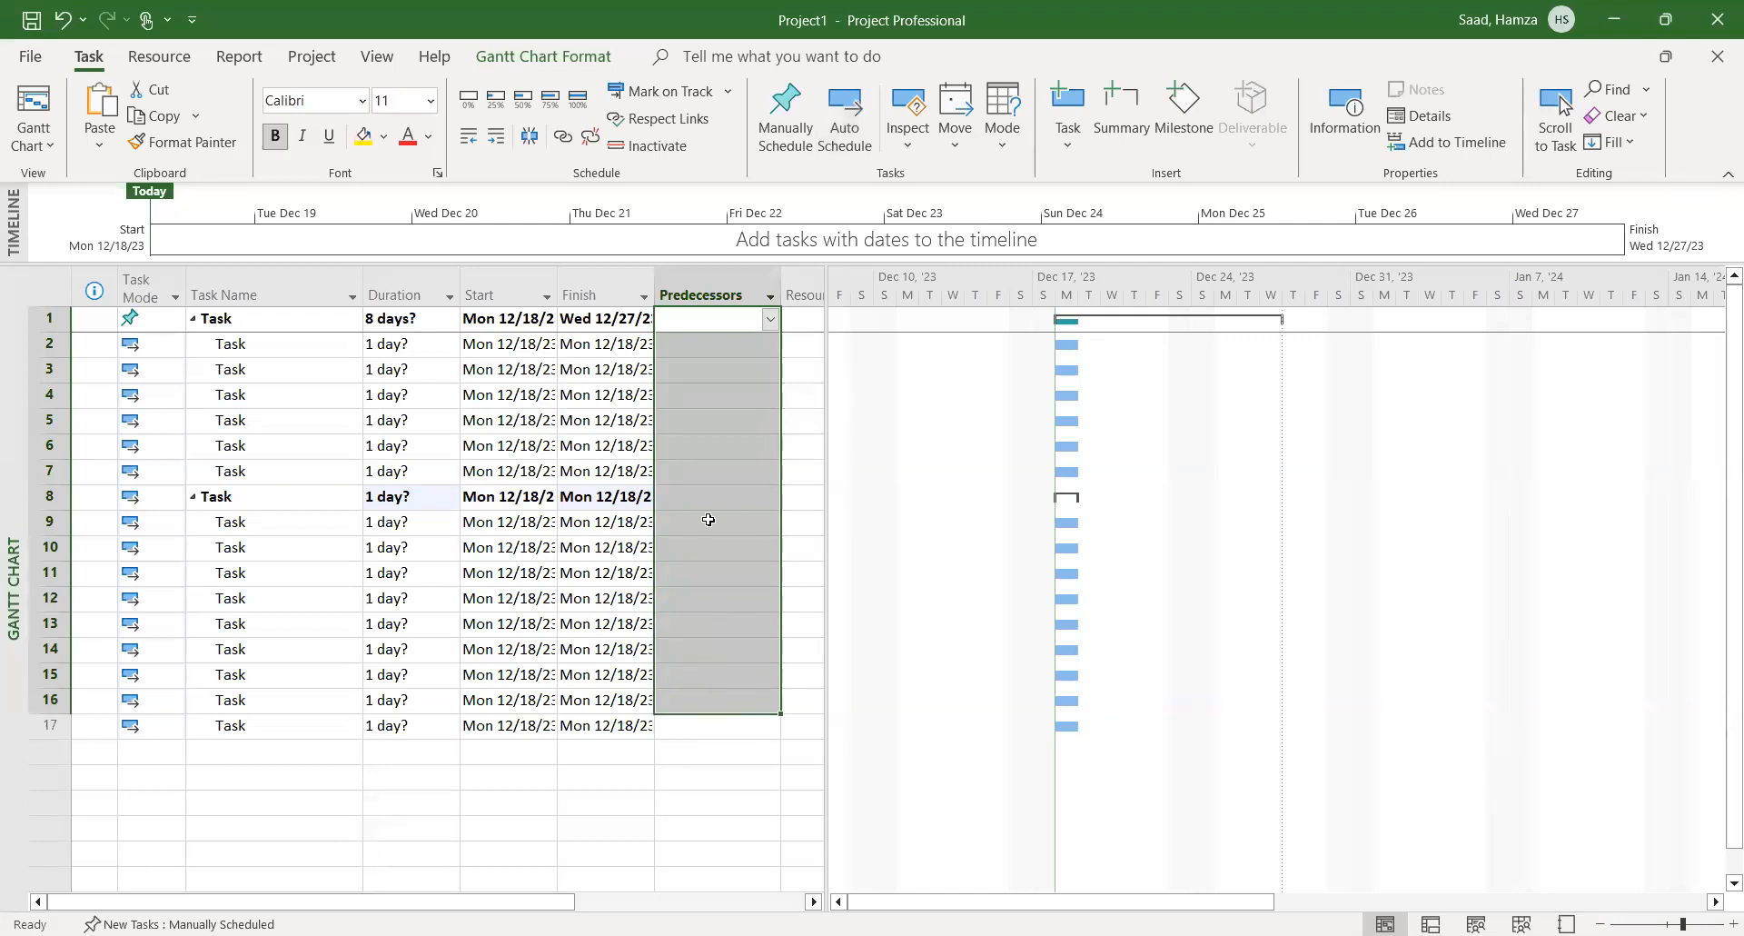
click(681, 345)
drag(680, 327, 705, 721)
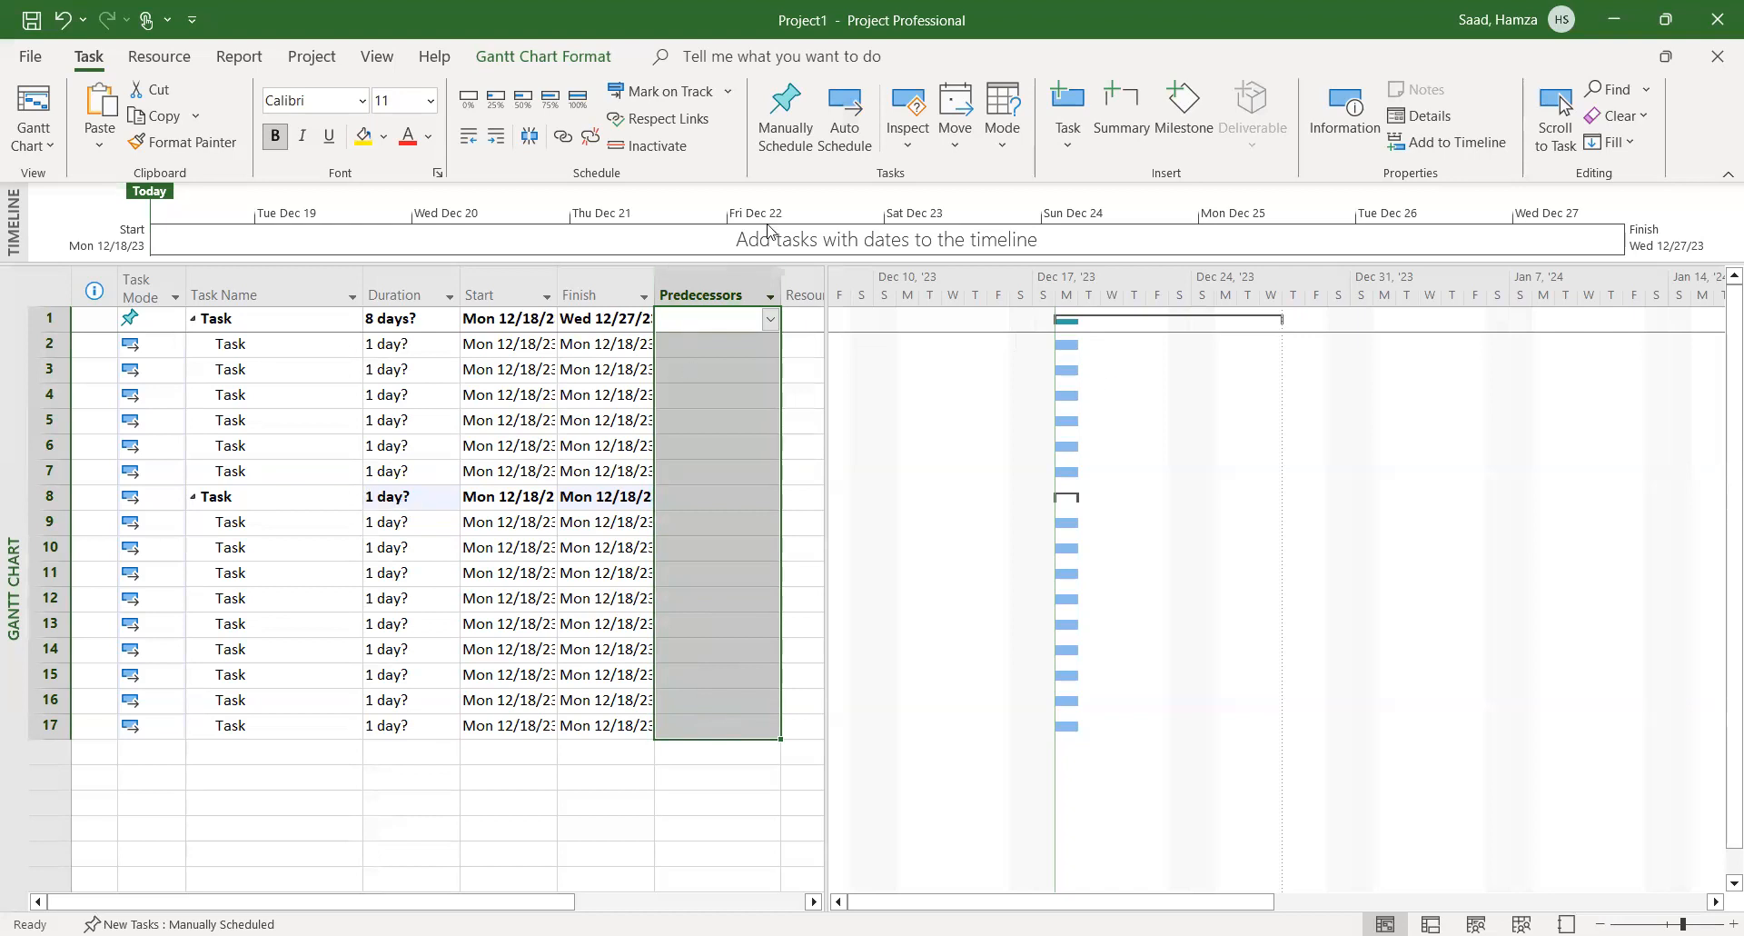
click(562, 139)
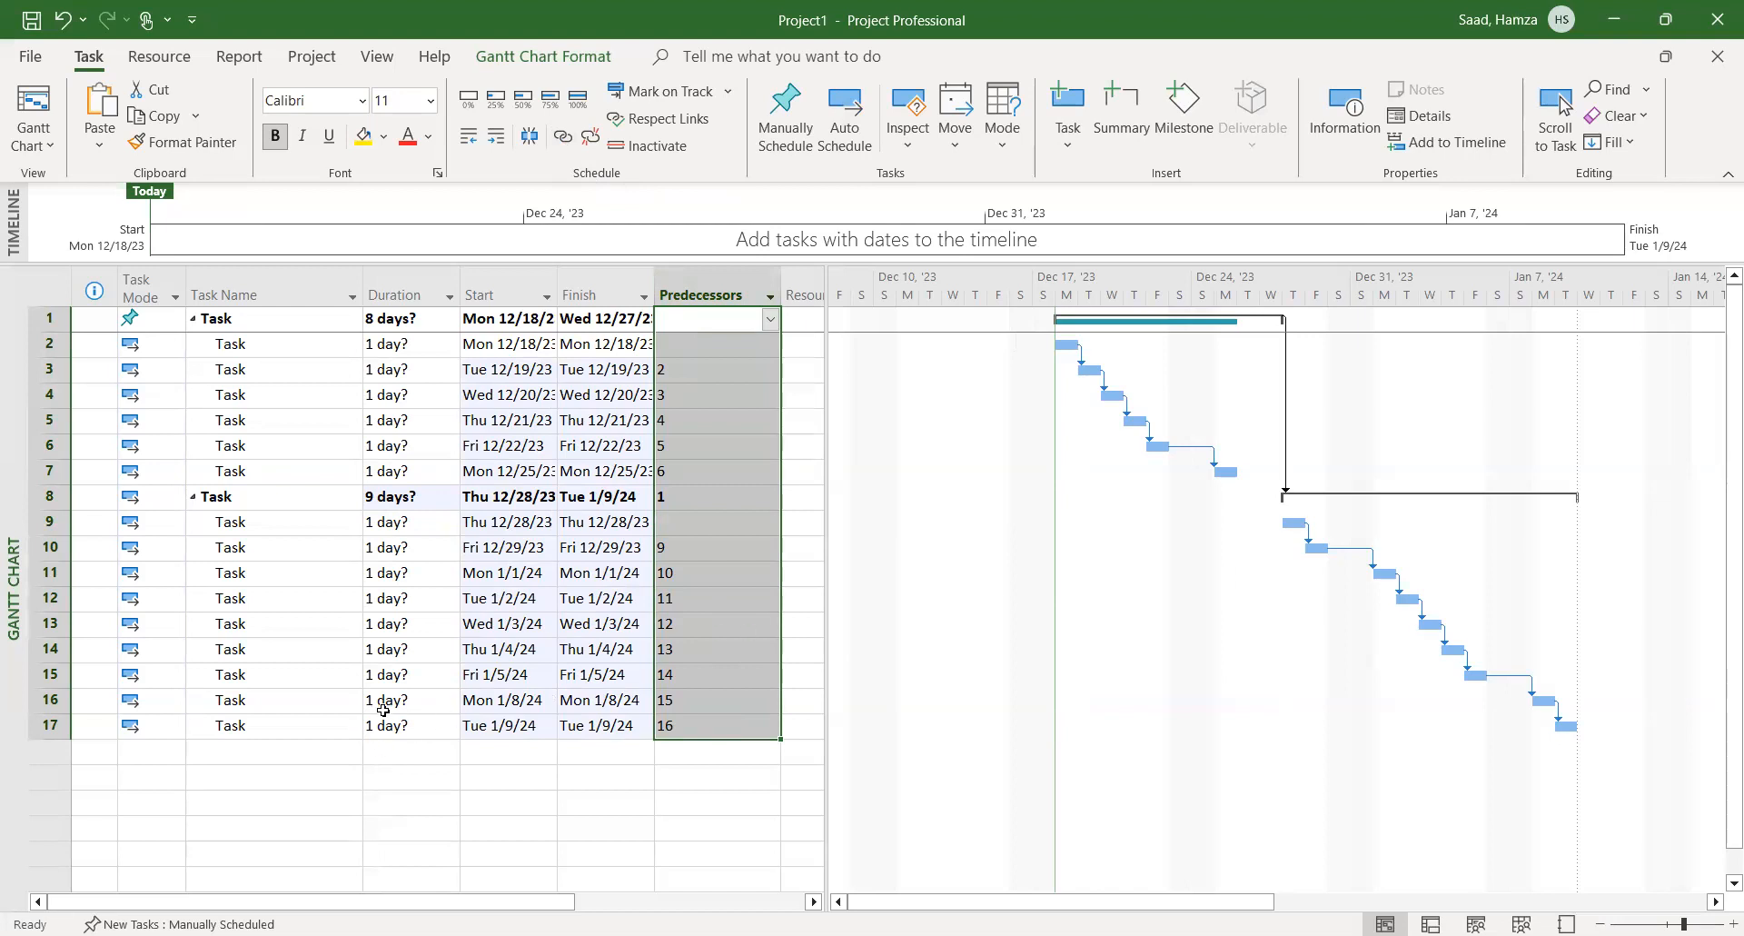
click(381, 704)
double_click(382, 704)
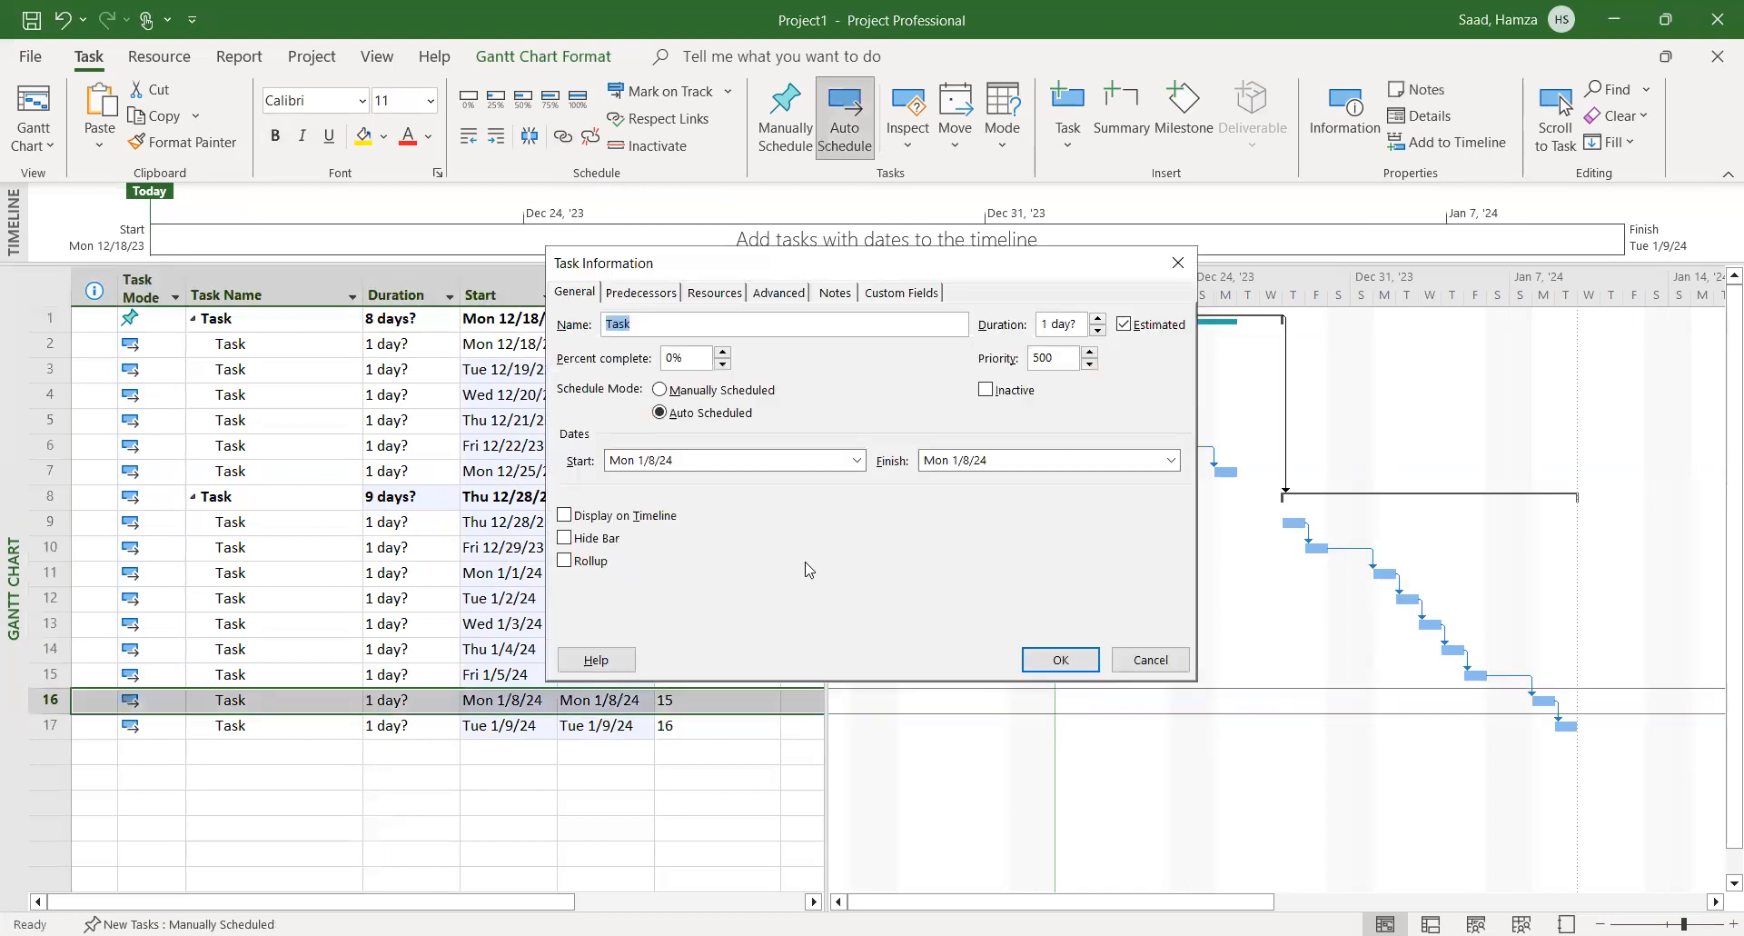
click(1147, 659)
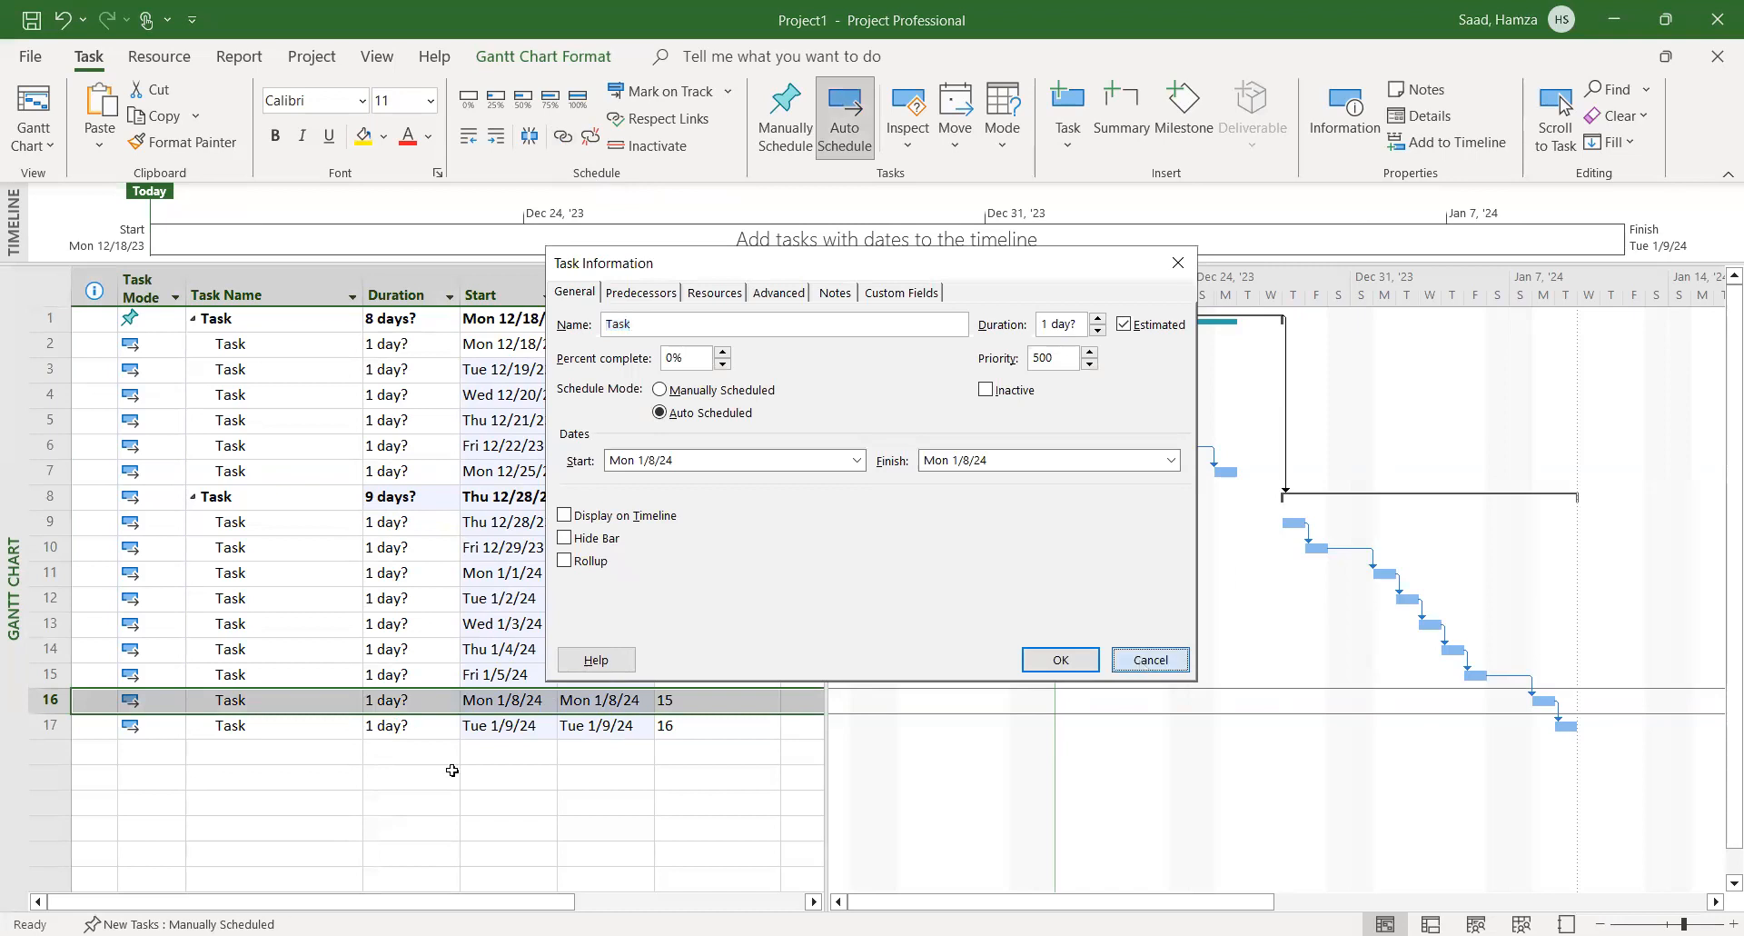
Set the durations of tasks 16 and 17 to 0.5 days each
click(383, 704)
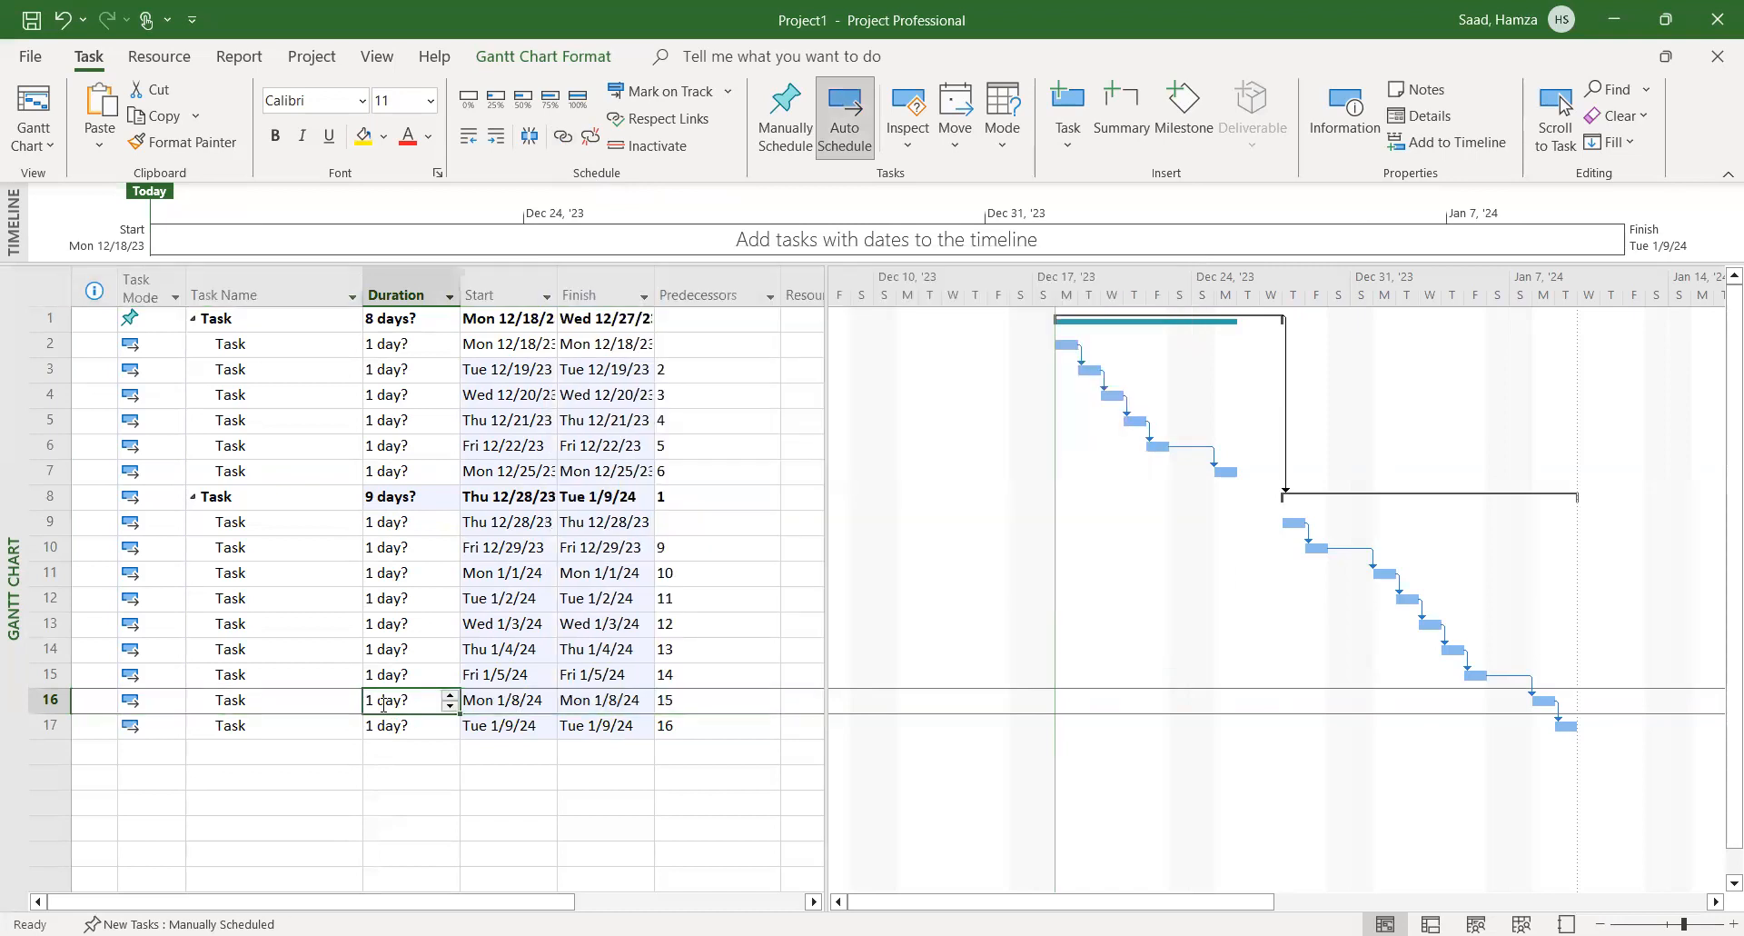
text(0.5)
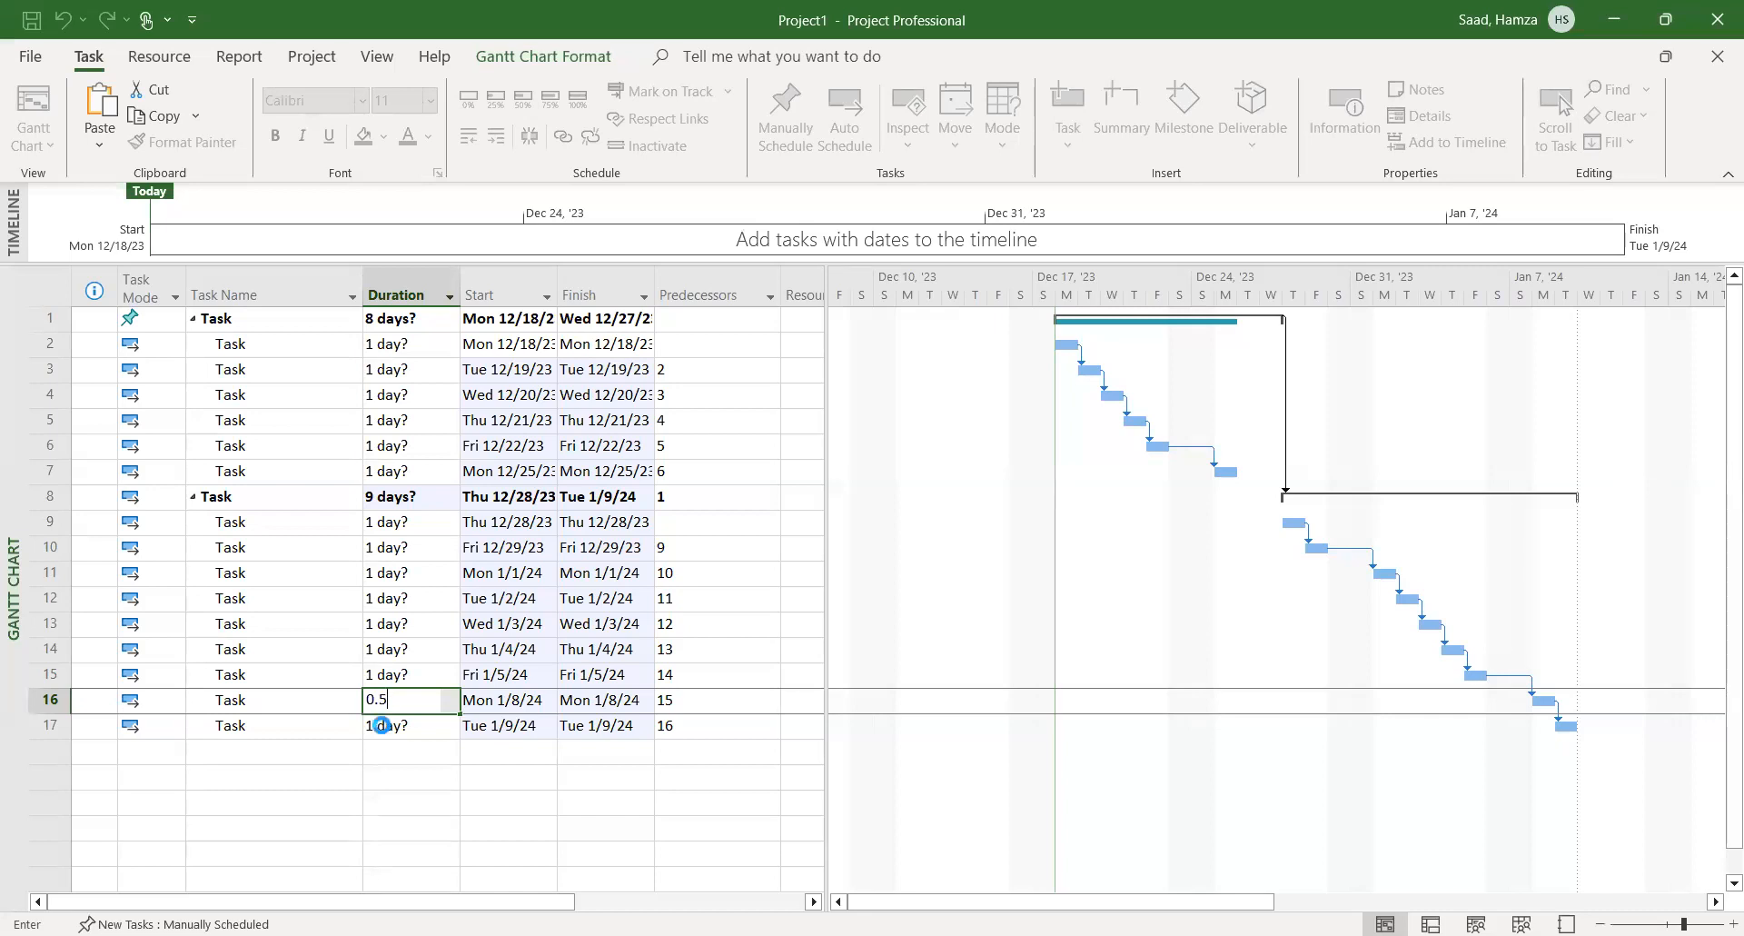
click(384, 727)
text(0.)
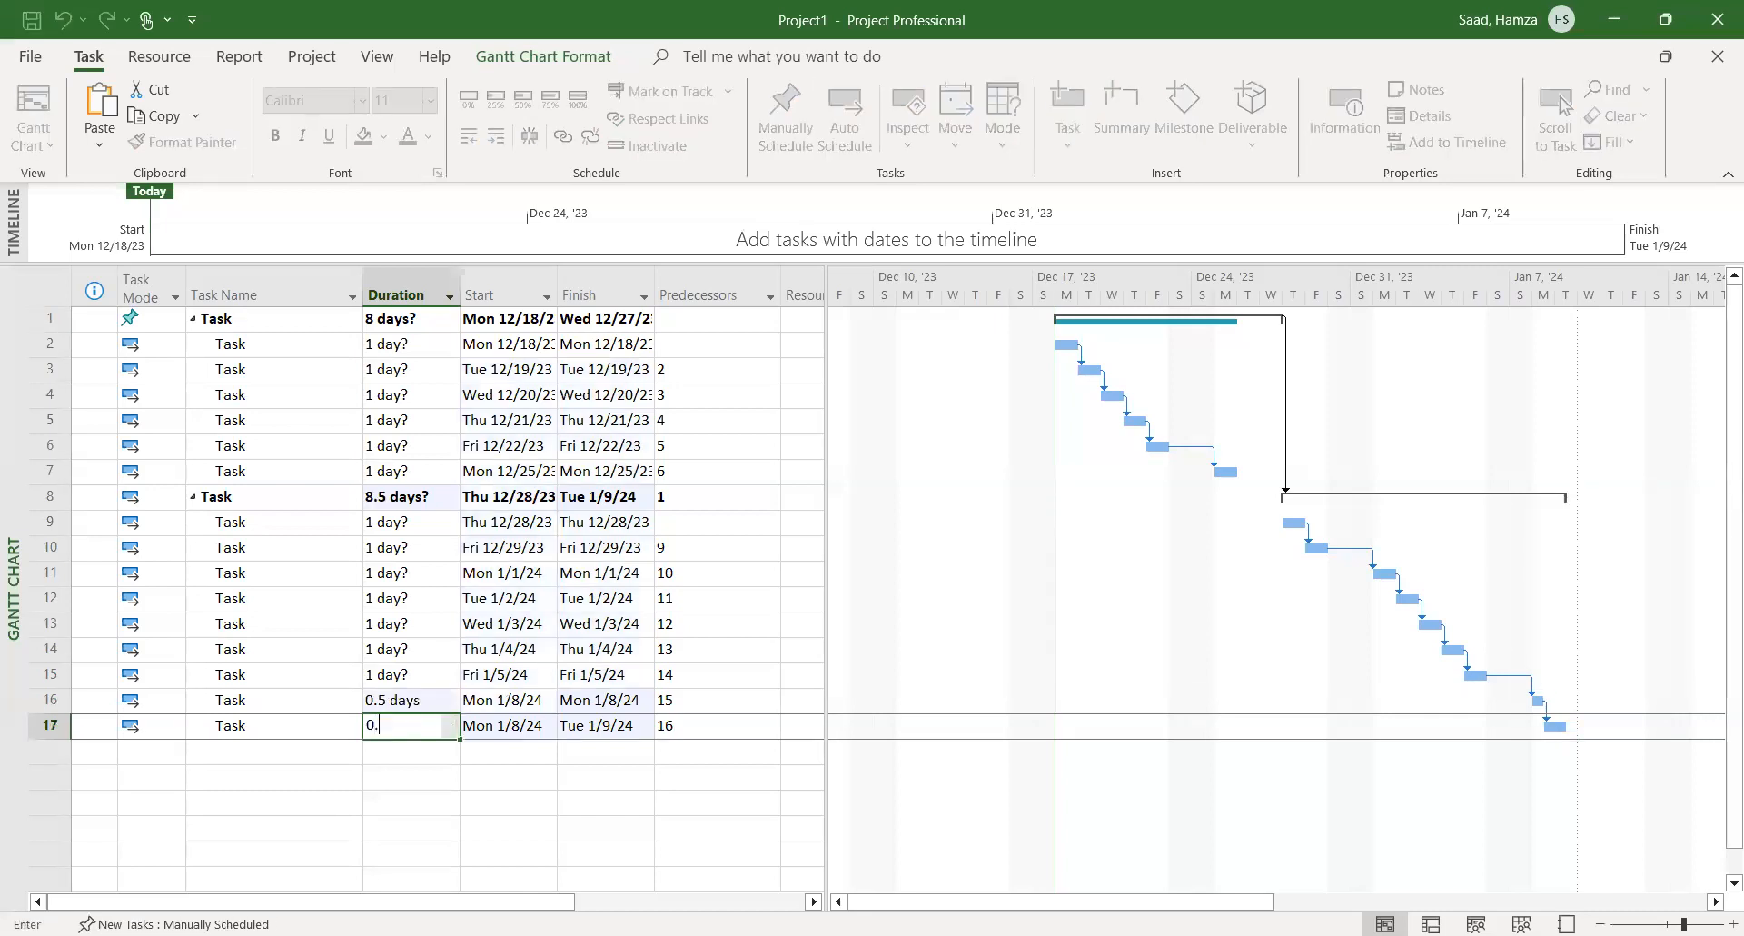
text(5)
click(586, 752)
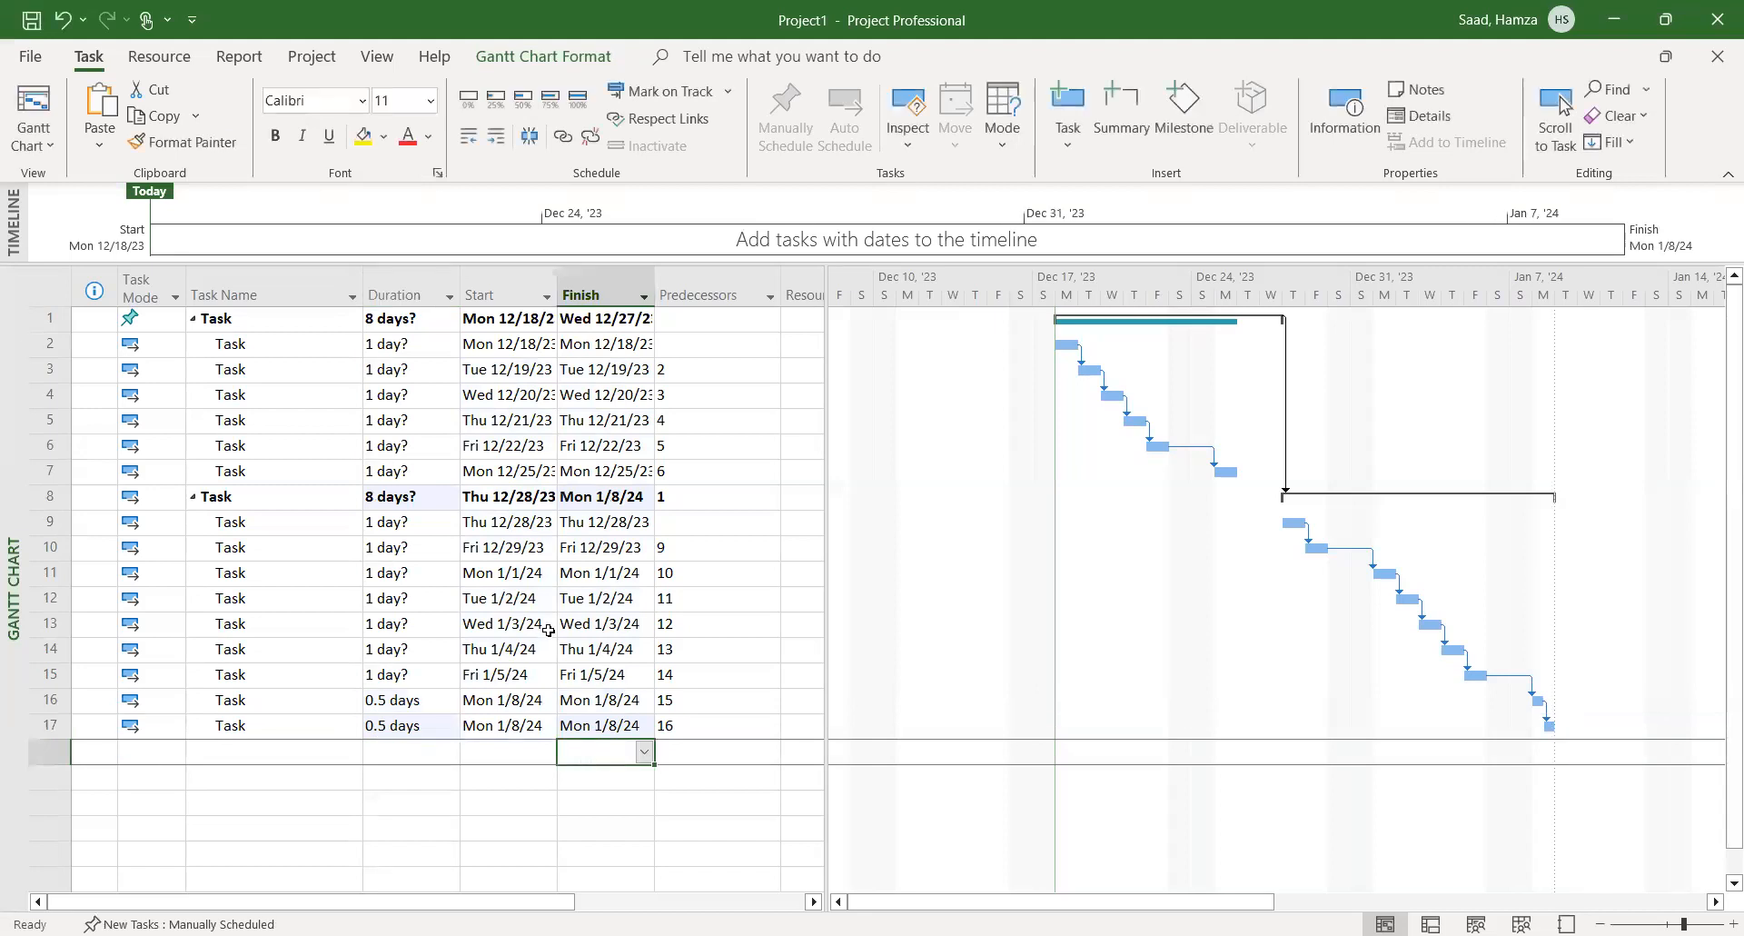
Widen the task table to show the Resource Names column and check which resources are available for task 1
click(375, 498)
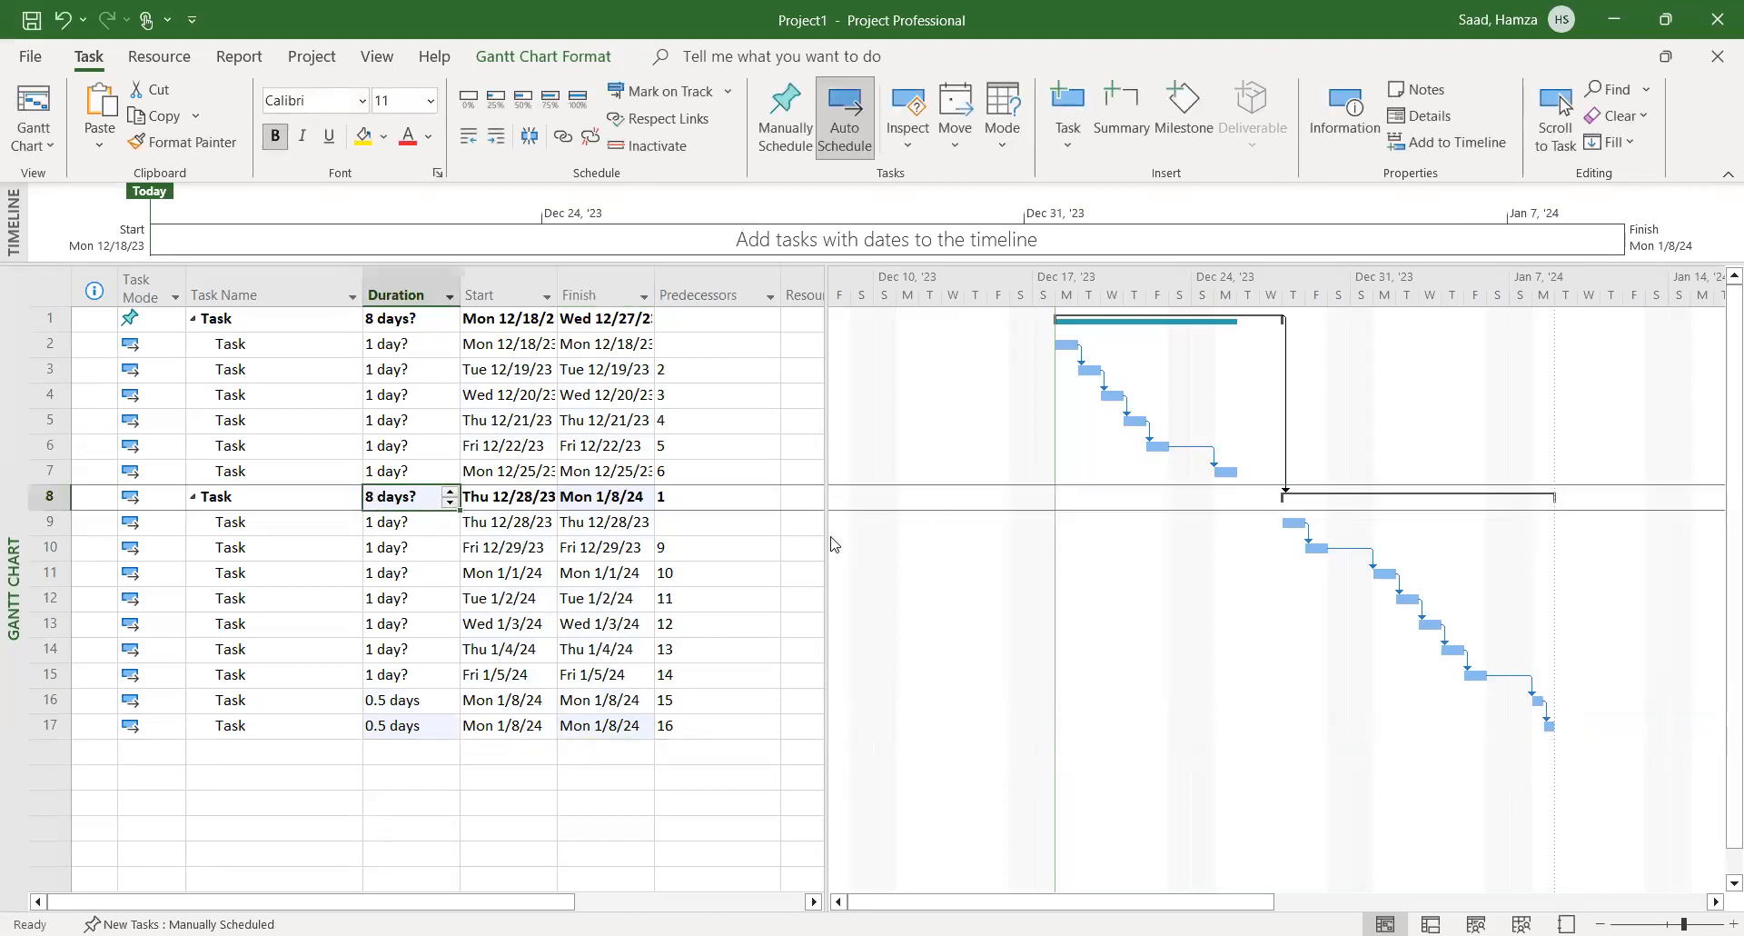
drag(825, 461, 899, 466)
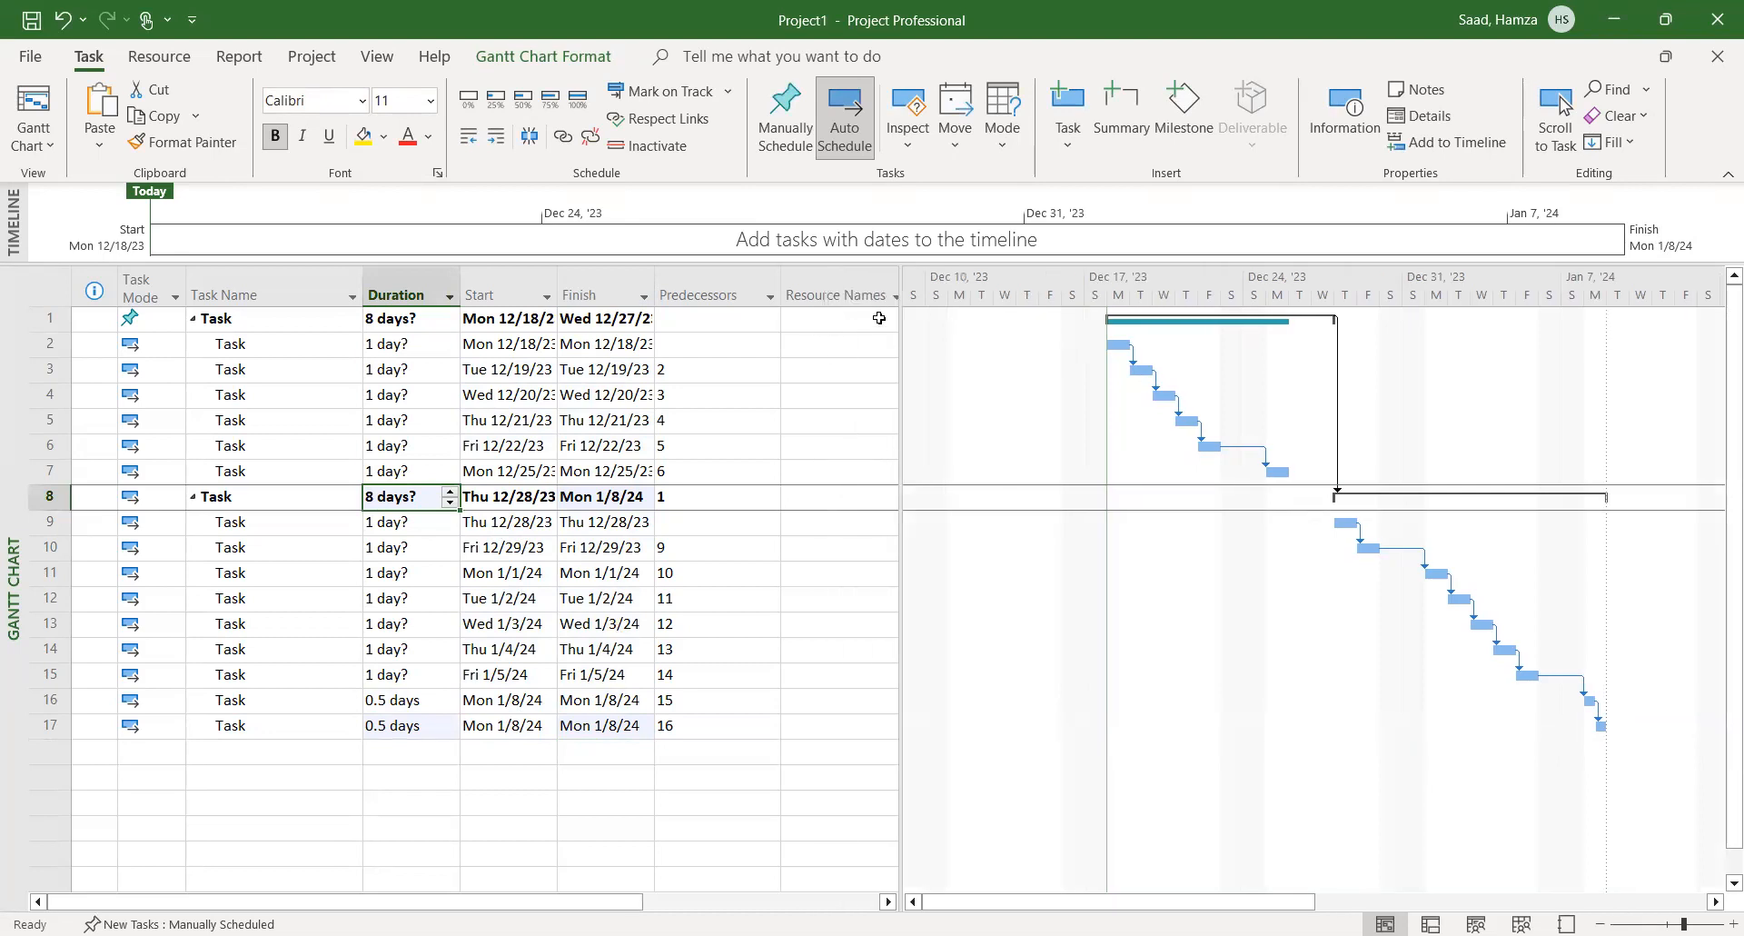
click(828, 323)
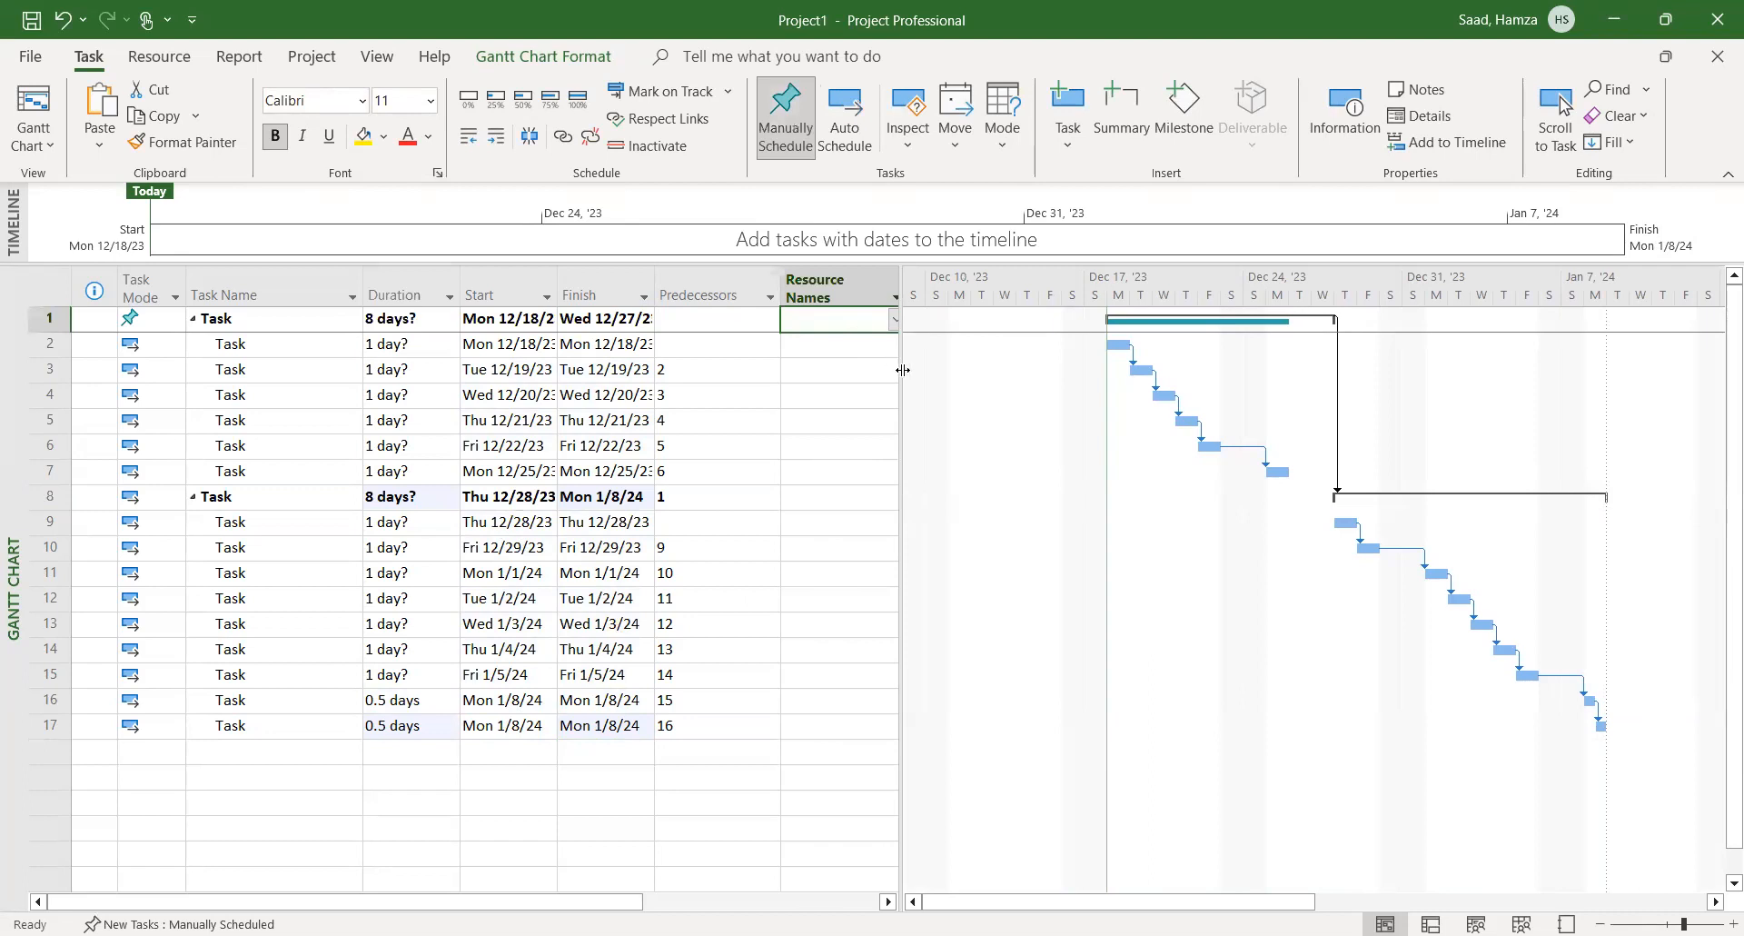
drag(902, 368, 976, 357)
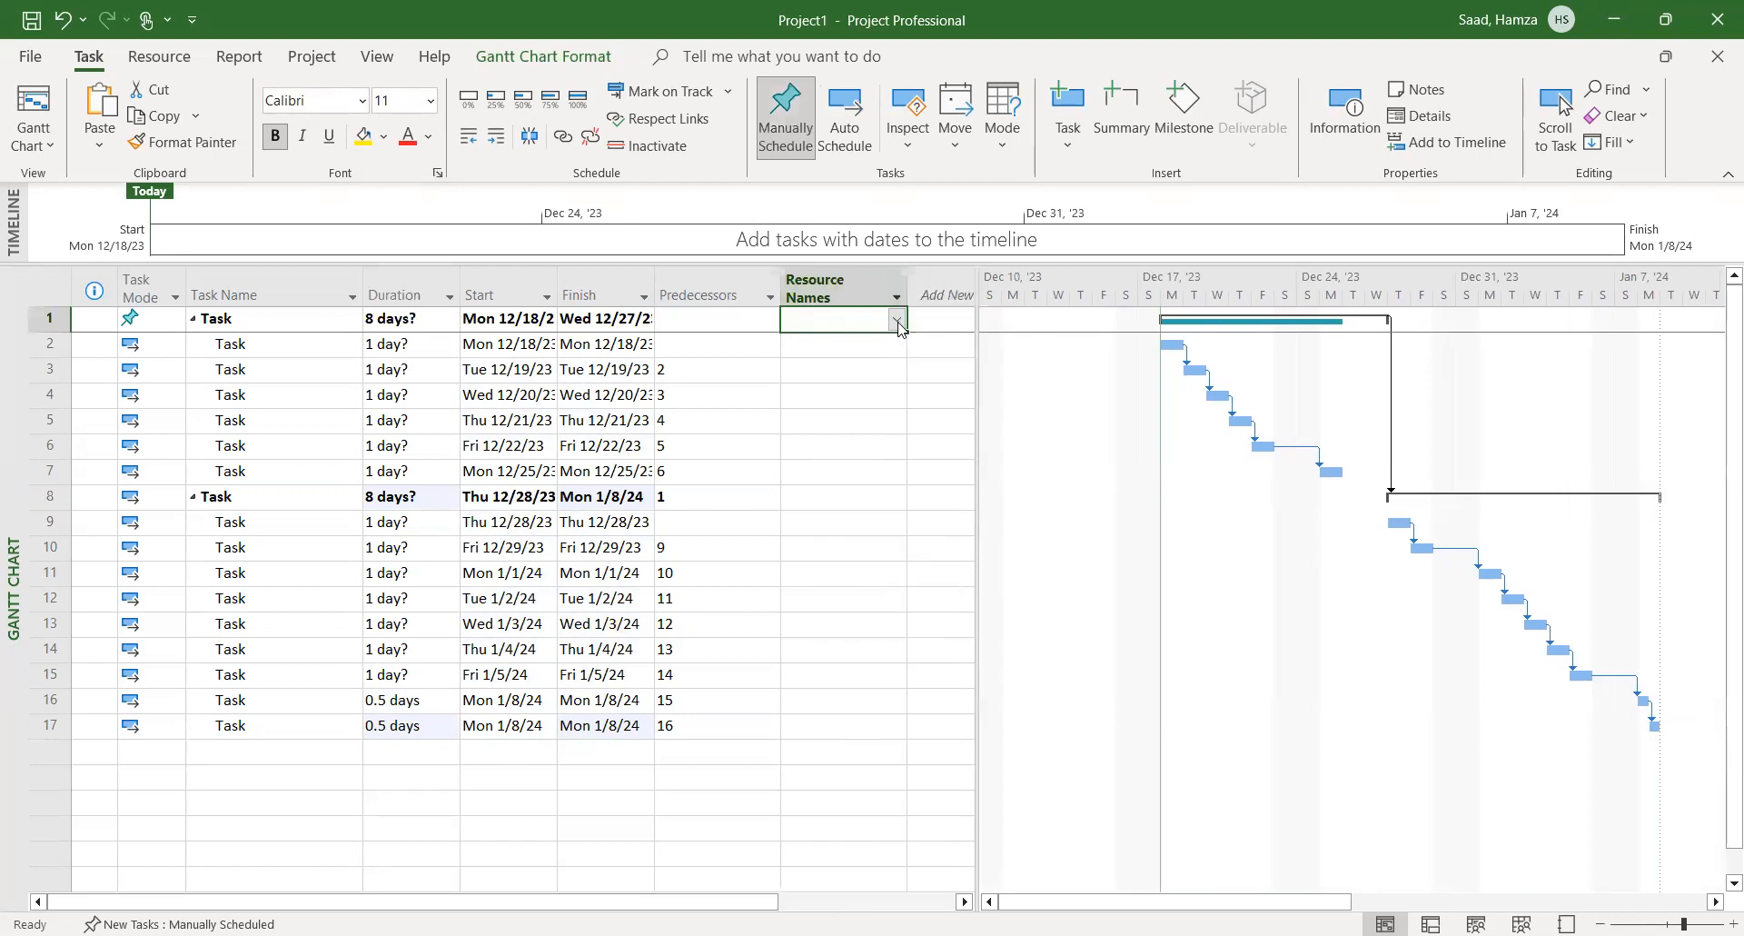
click(896, 320)
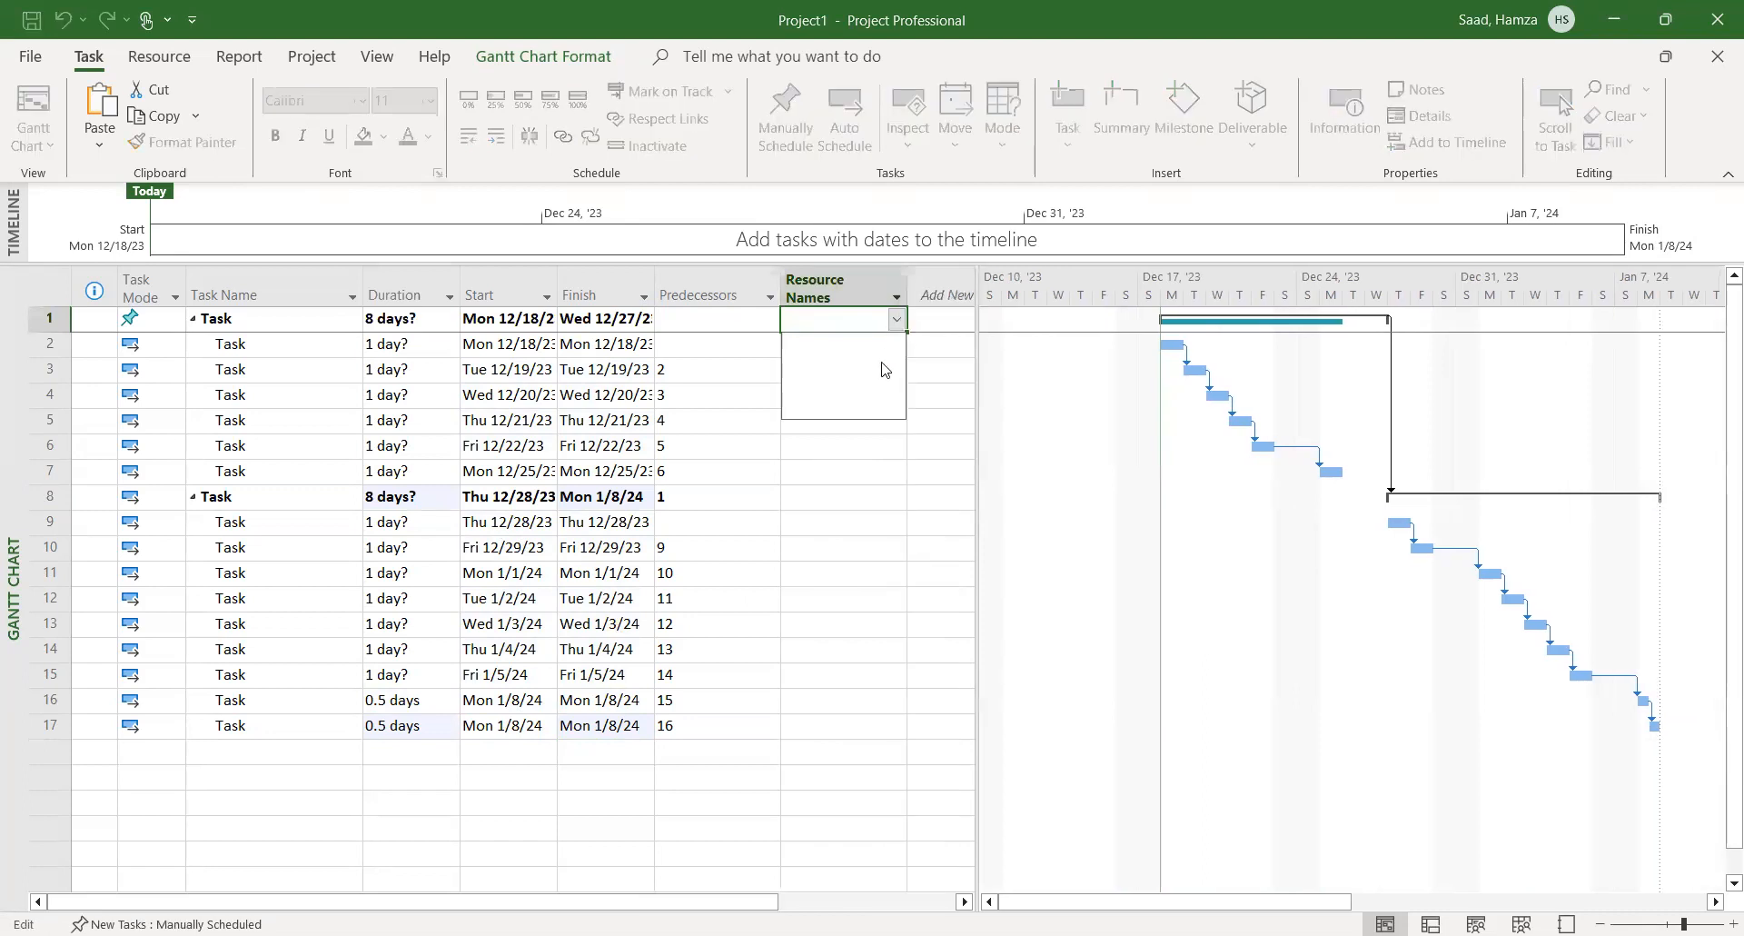
click(863, 498)
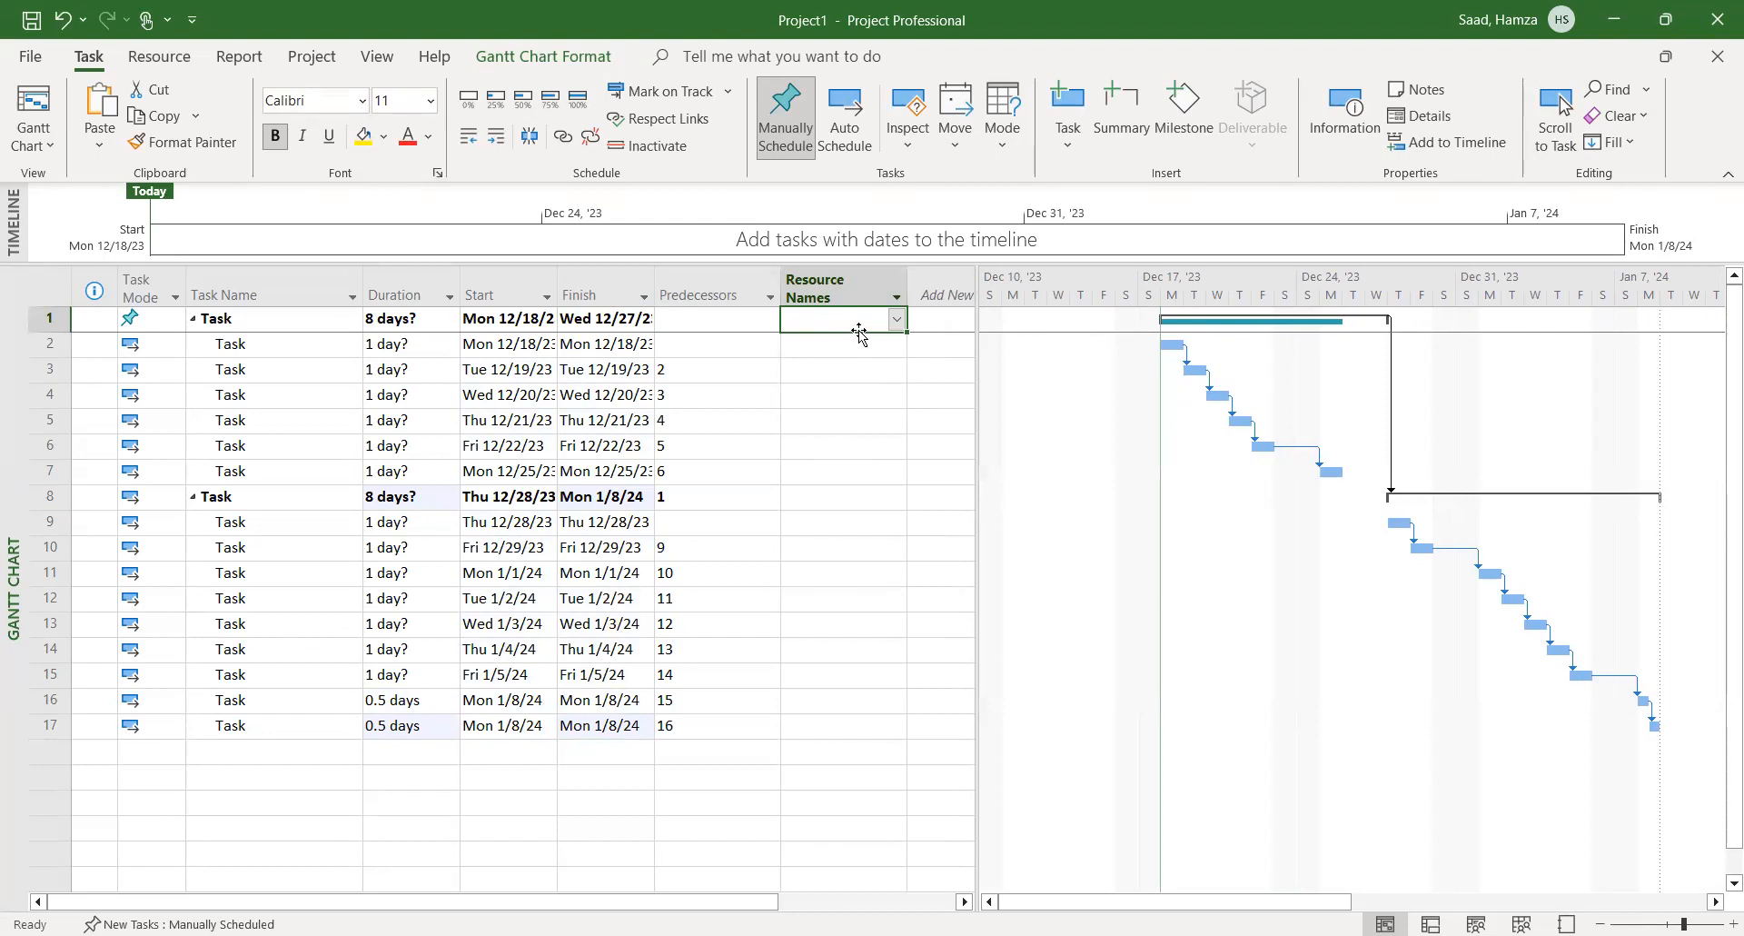
Open Assign Resources and enter the first names of three team members in the project's resource list
click(145, 60)
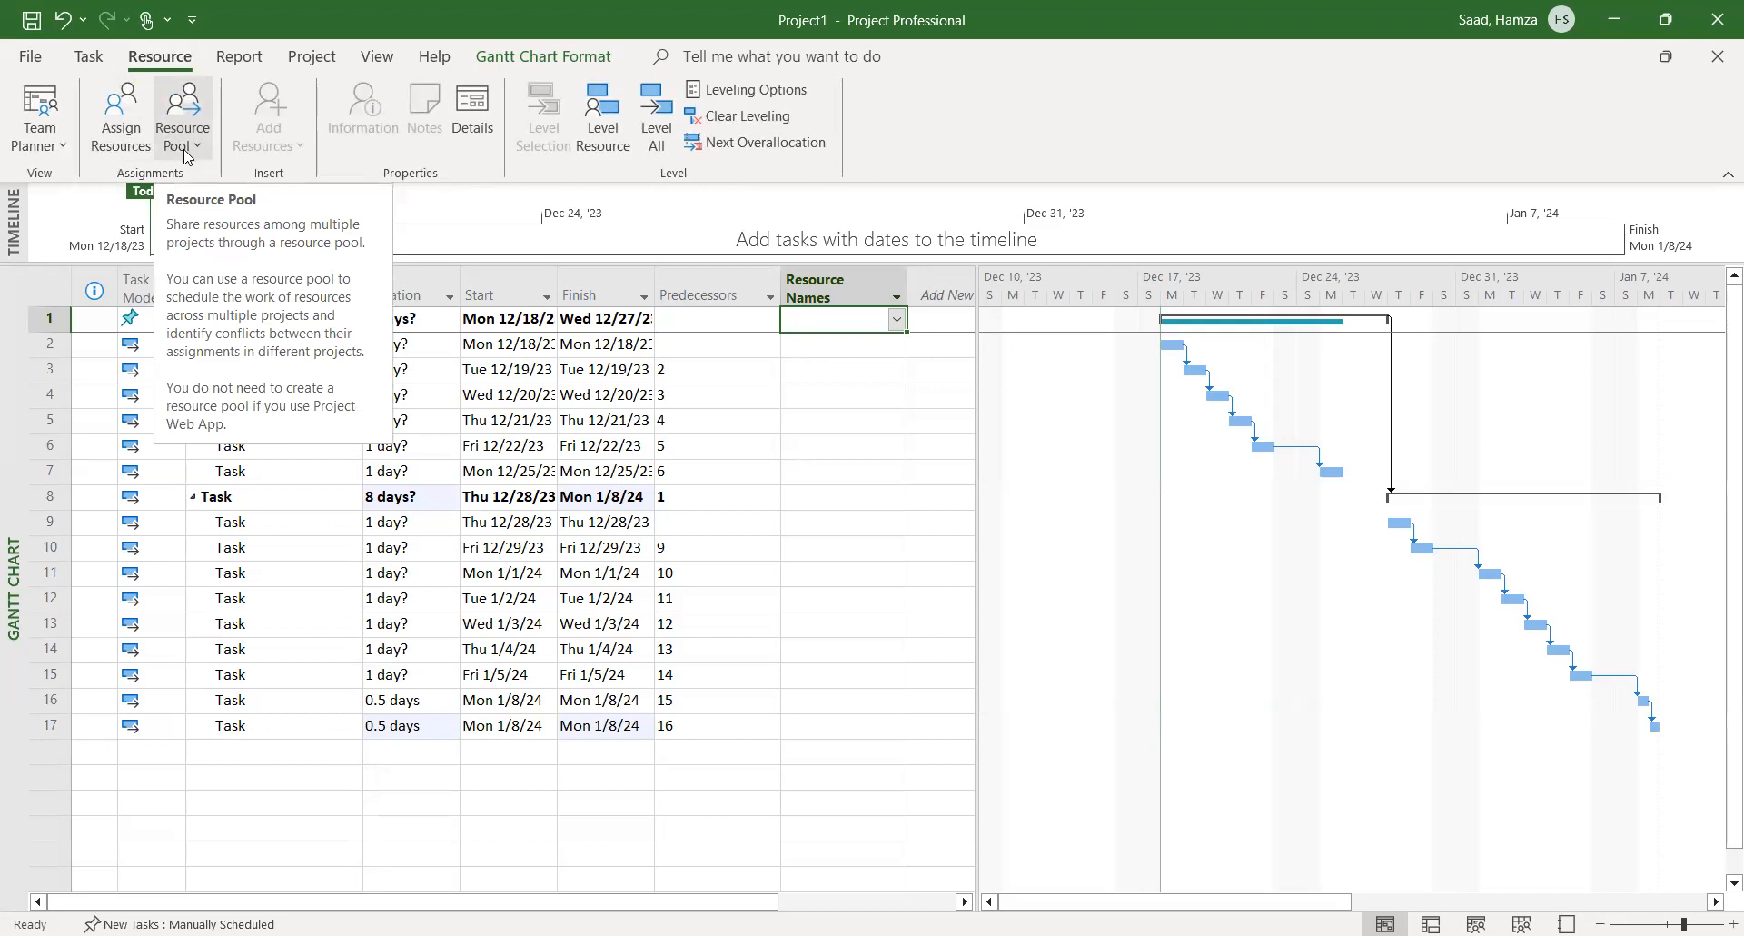
click(110, 121)
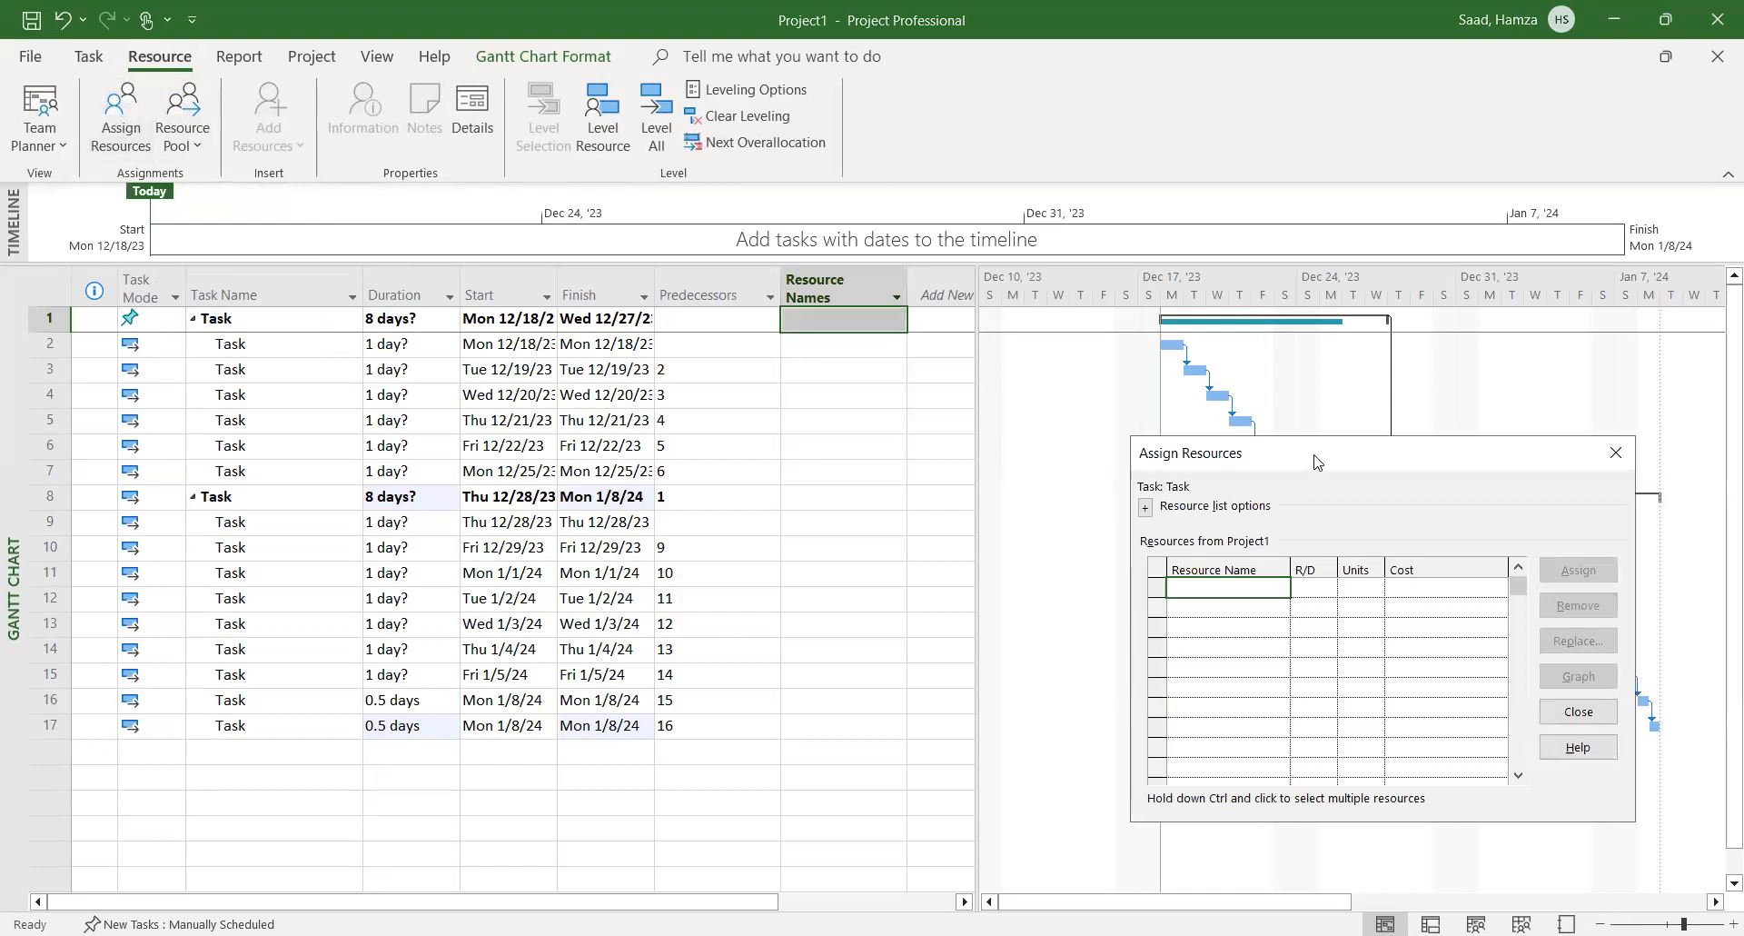
drag(1318, 462, 783, 318)
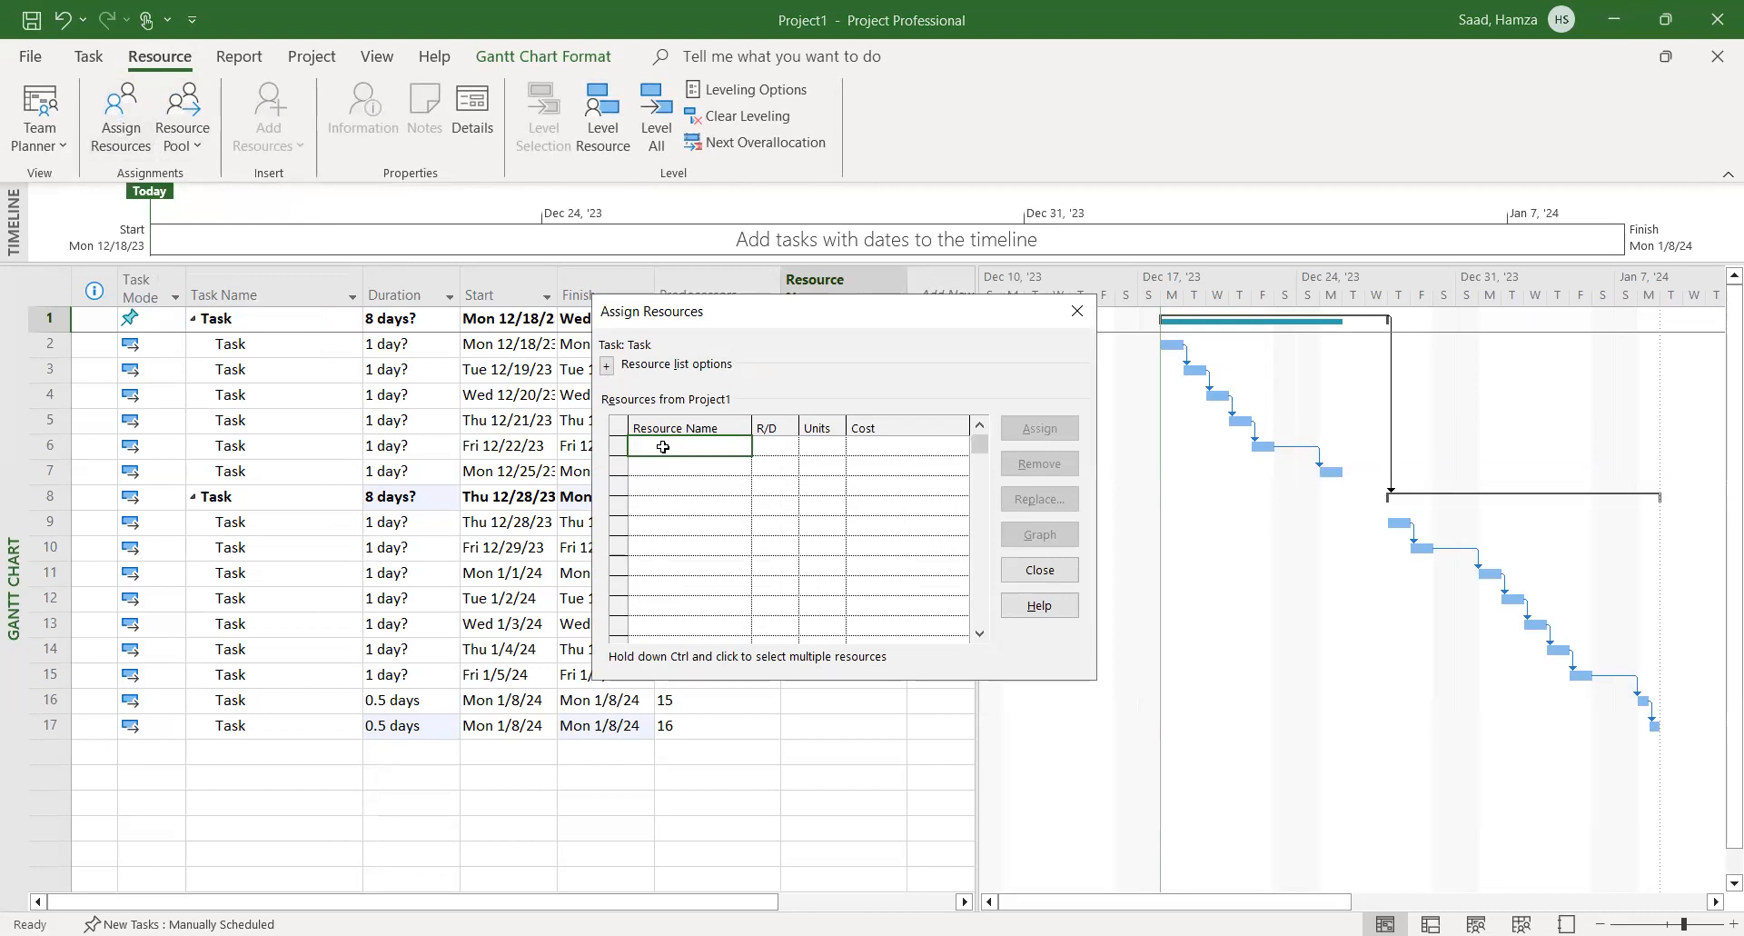
text(Tom)
key(Return)
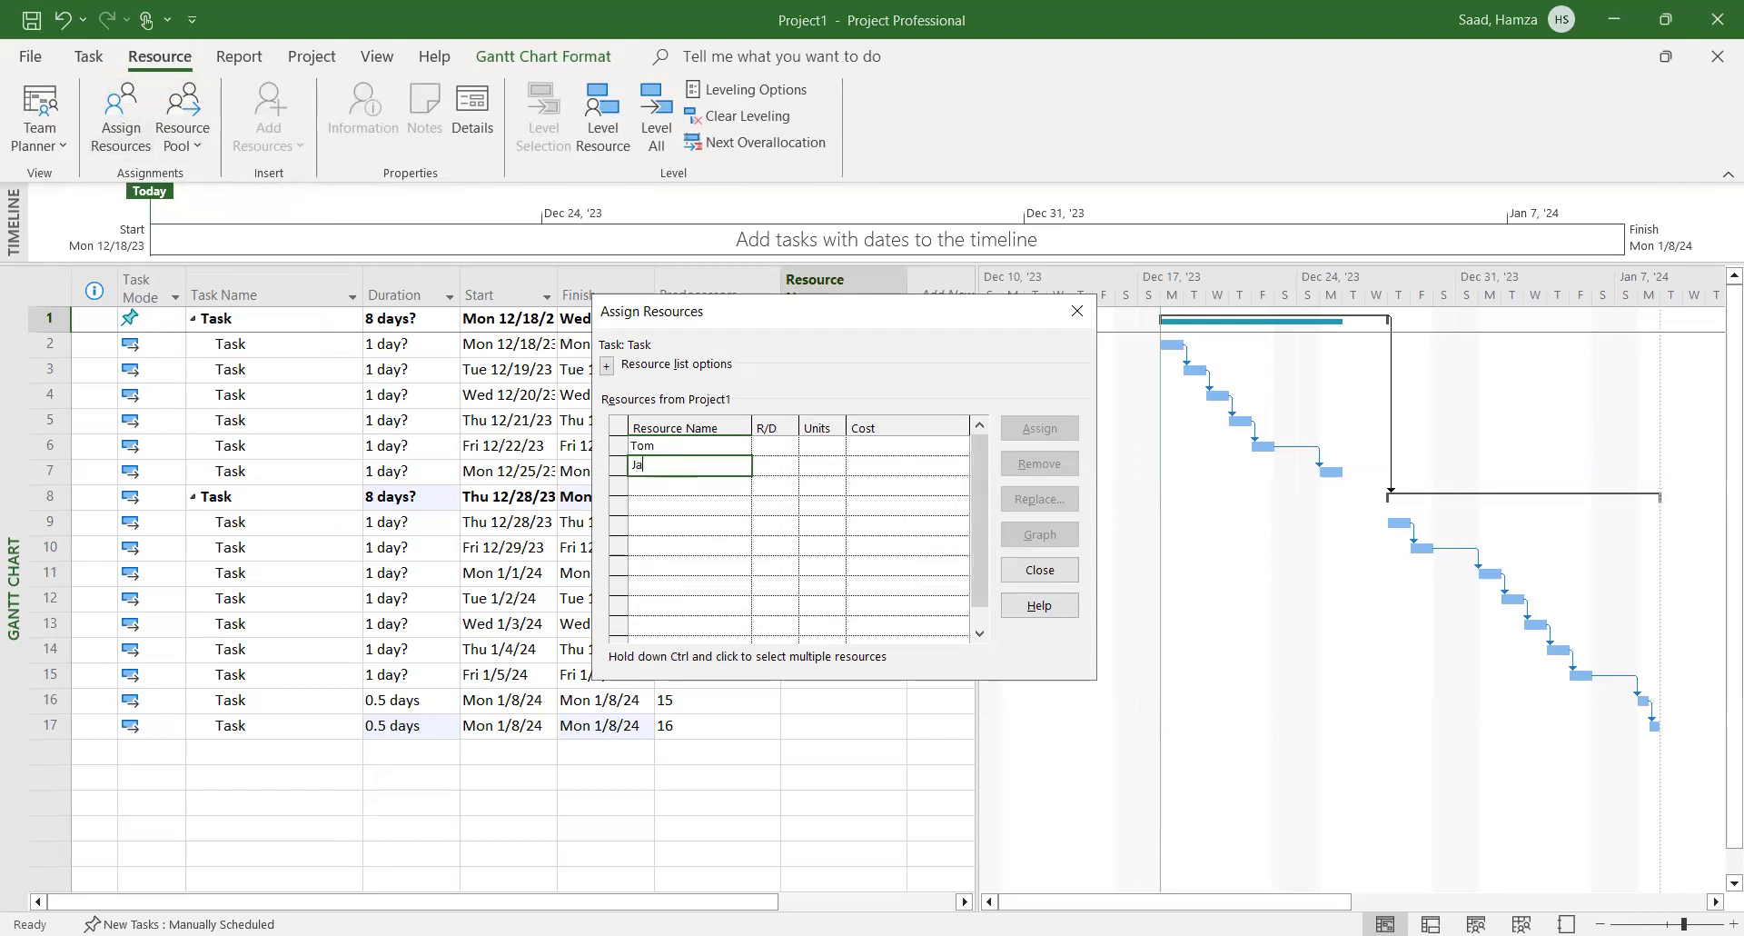
key(Return)
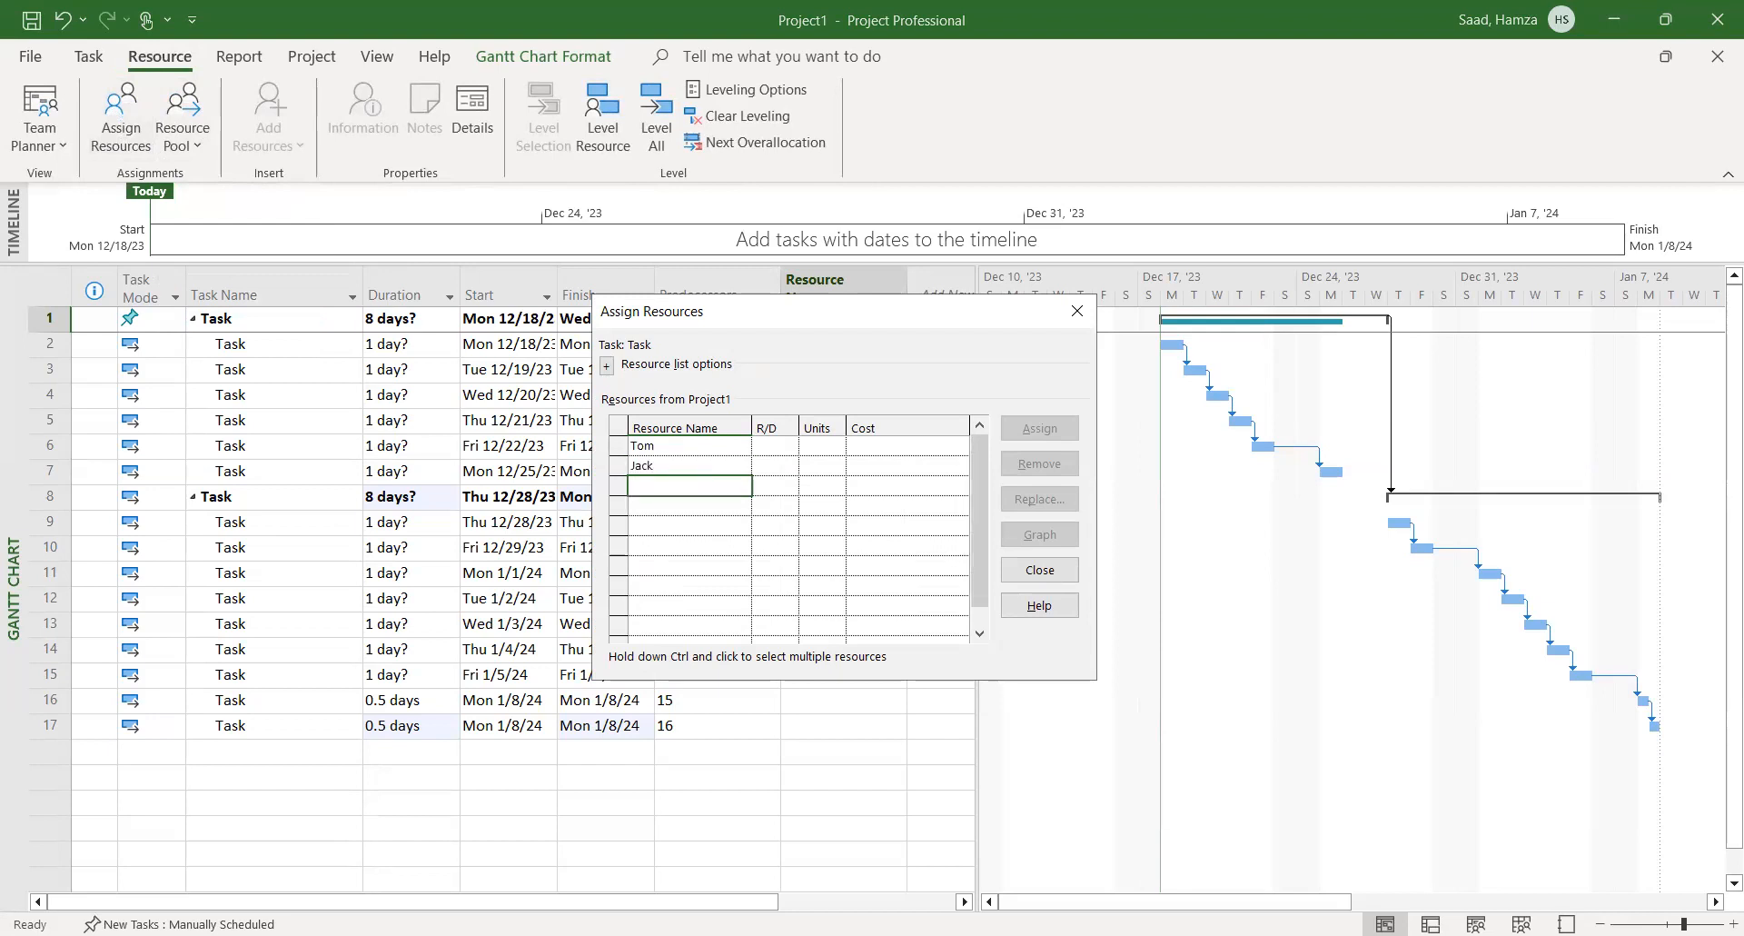
text(Mat)
key(Return)
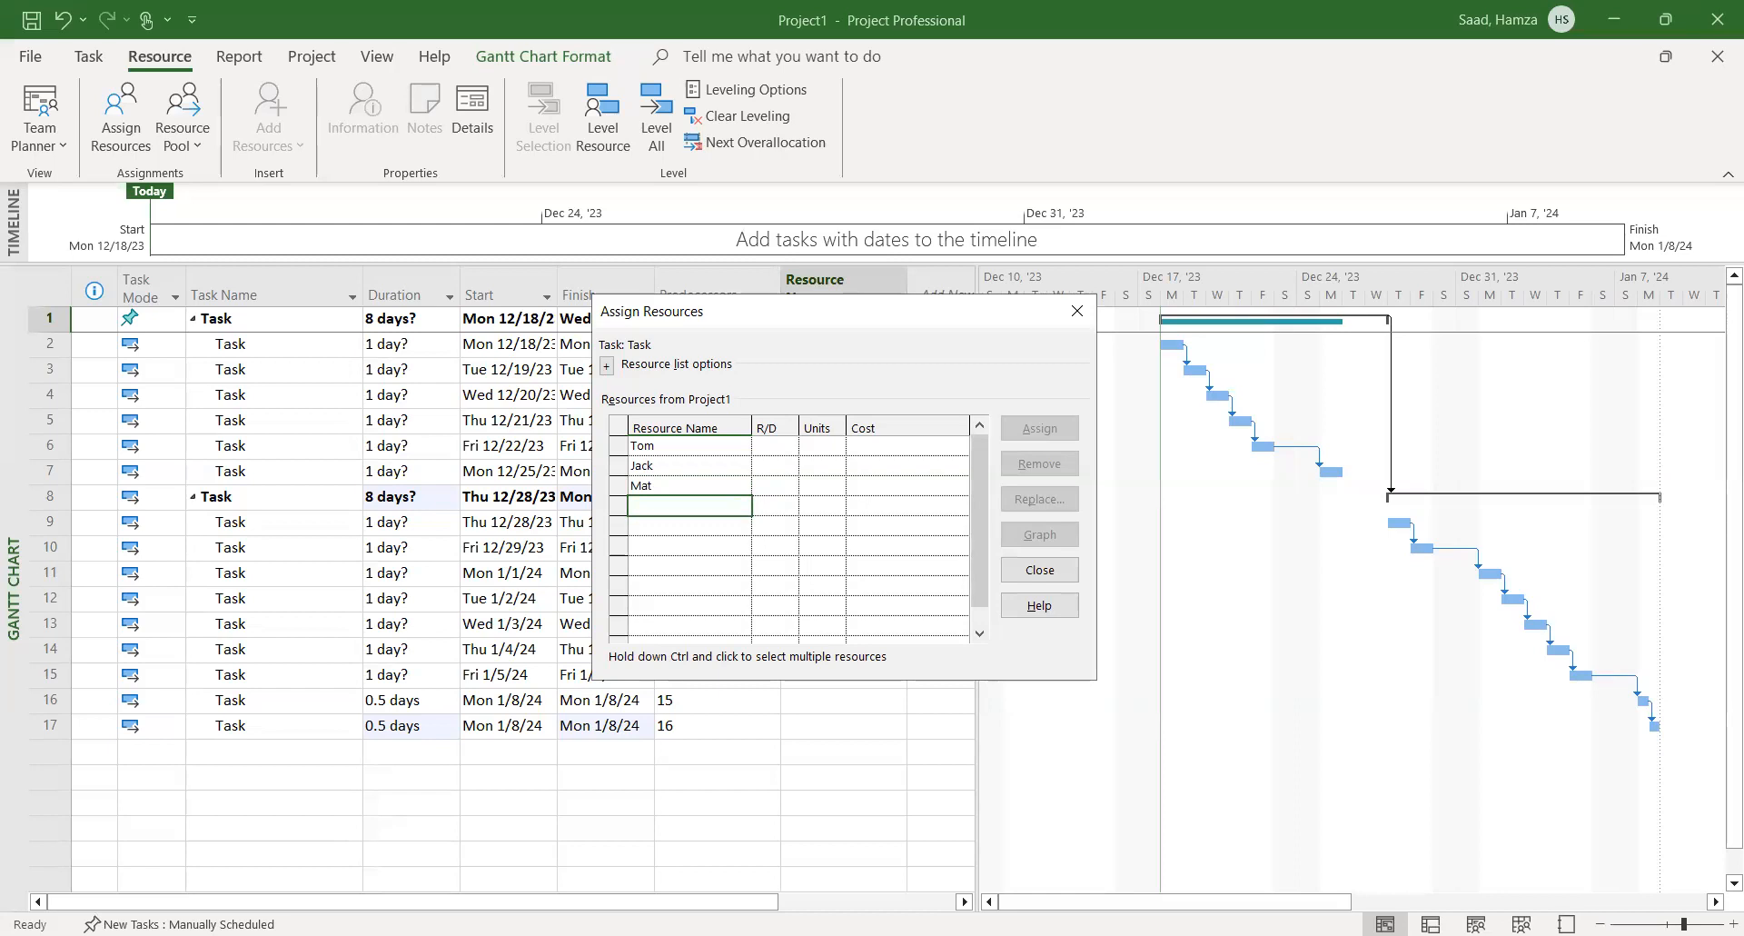
Add three more team members' first names to the resource list and close Assign Resources
key(Return)
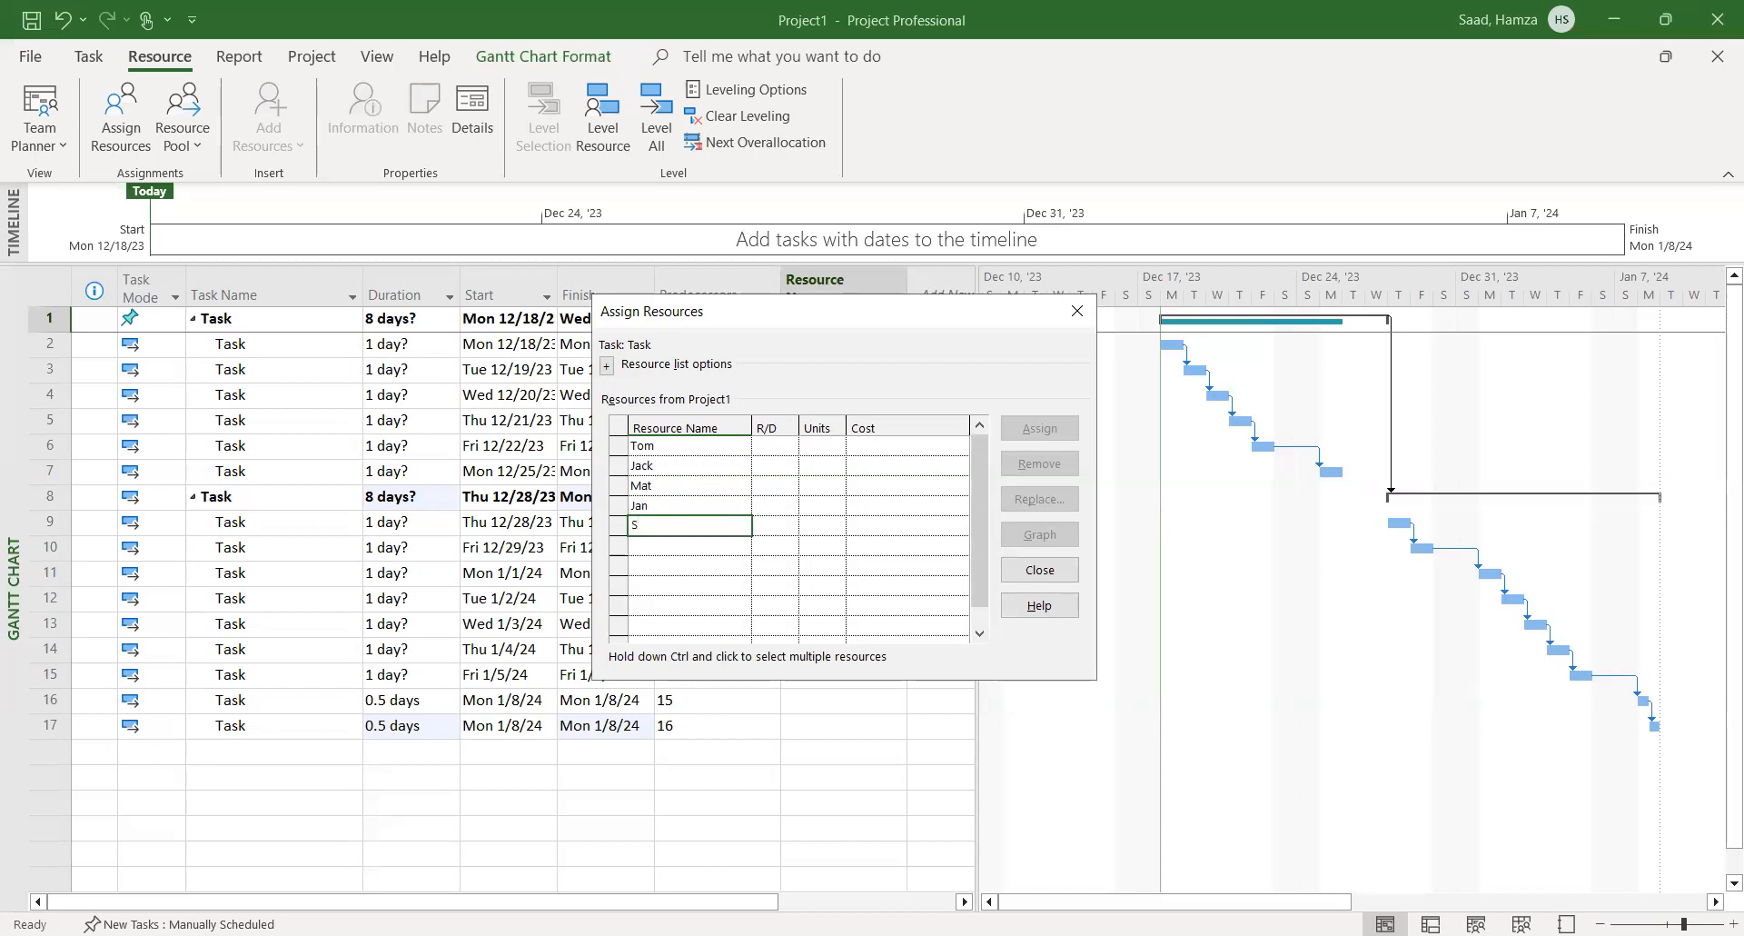
key(Return)
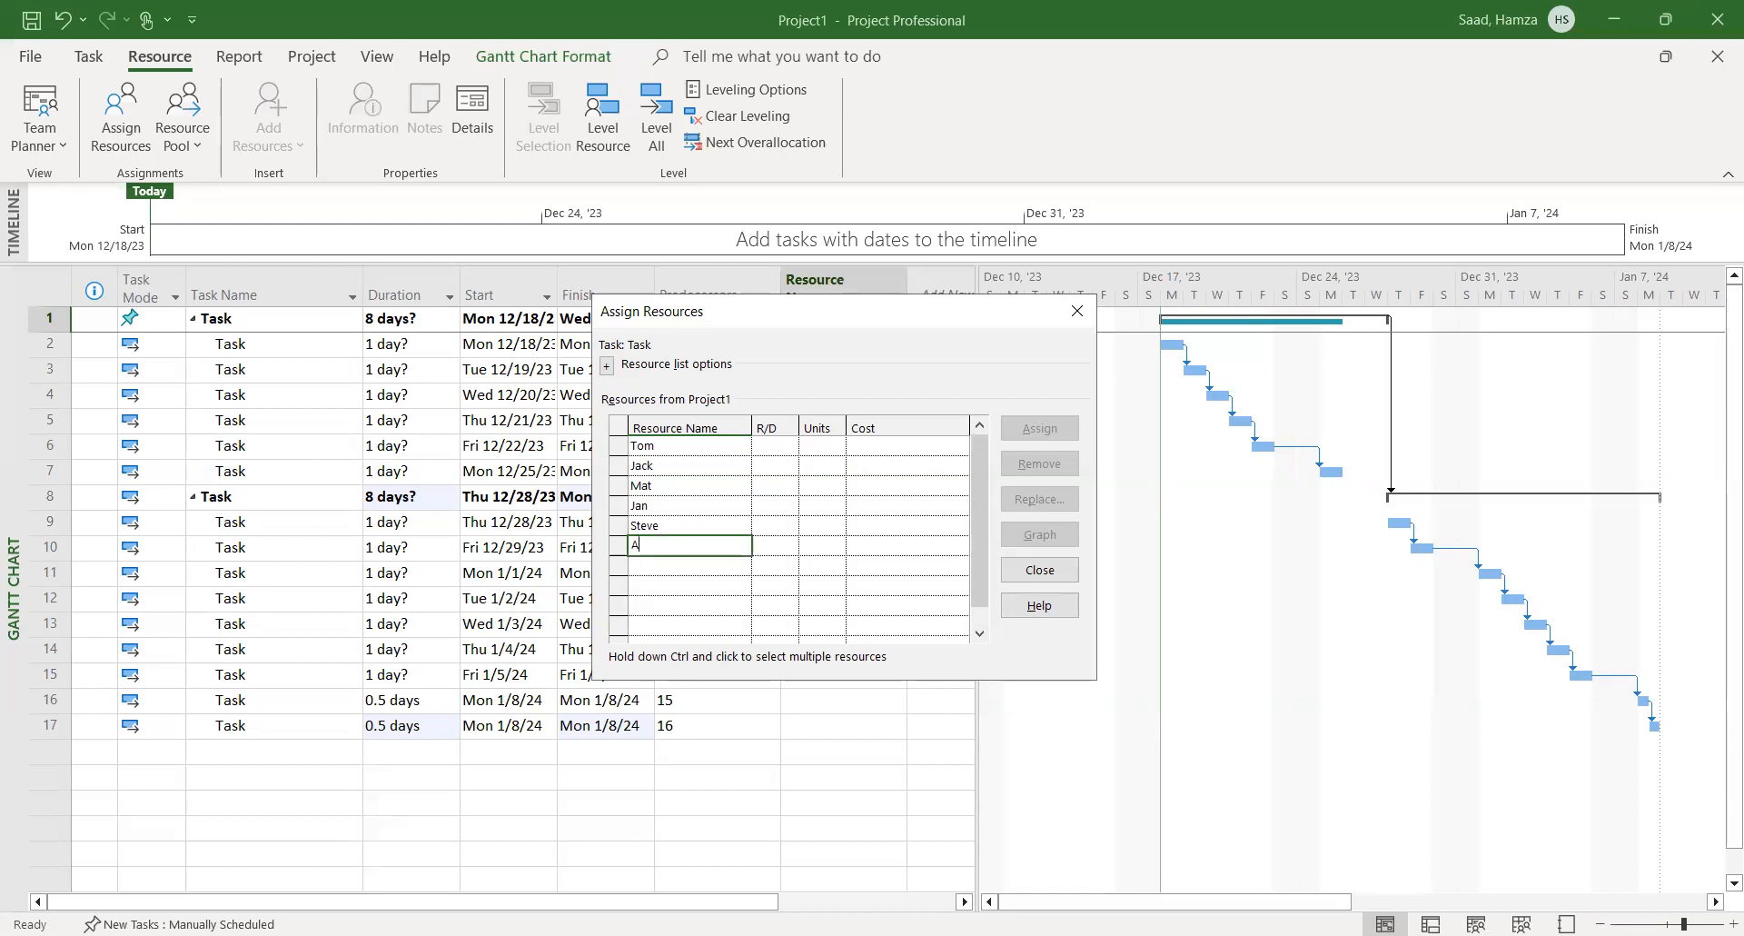
click(720, 560)
click(779, 489)
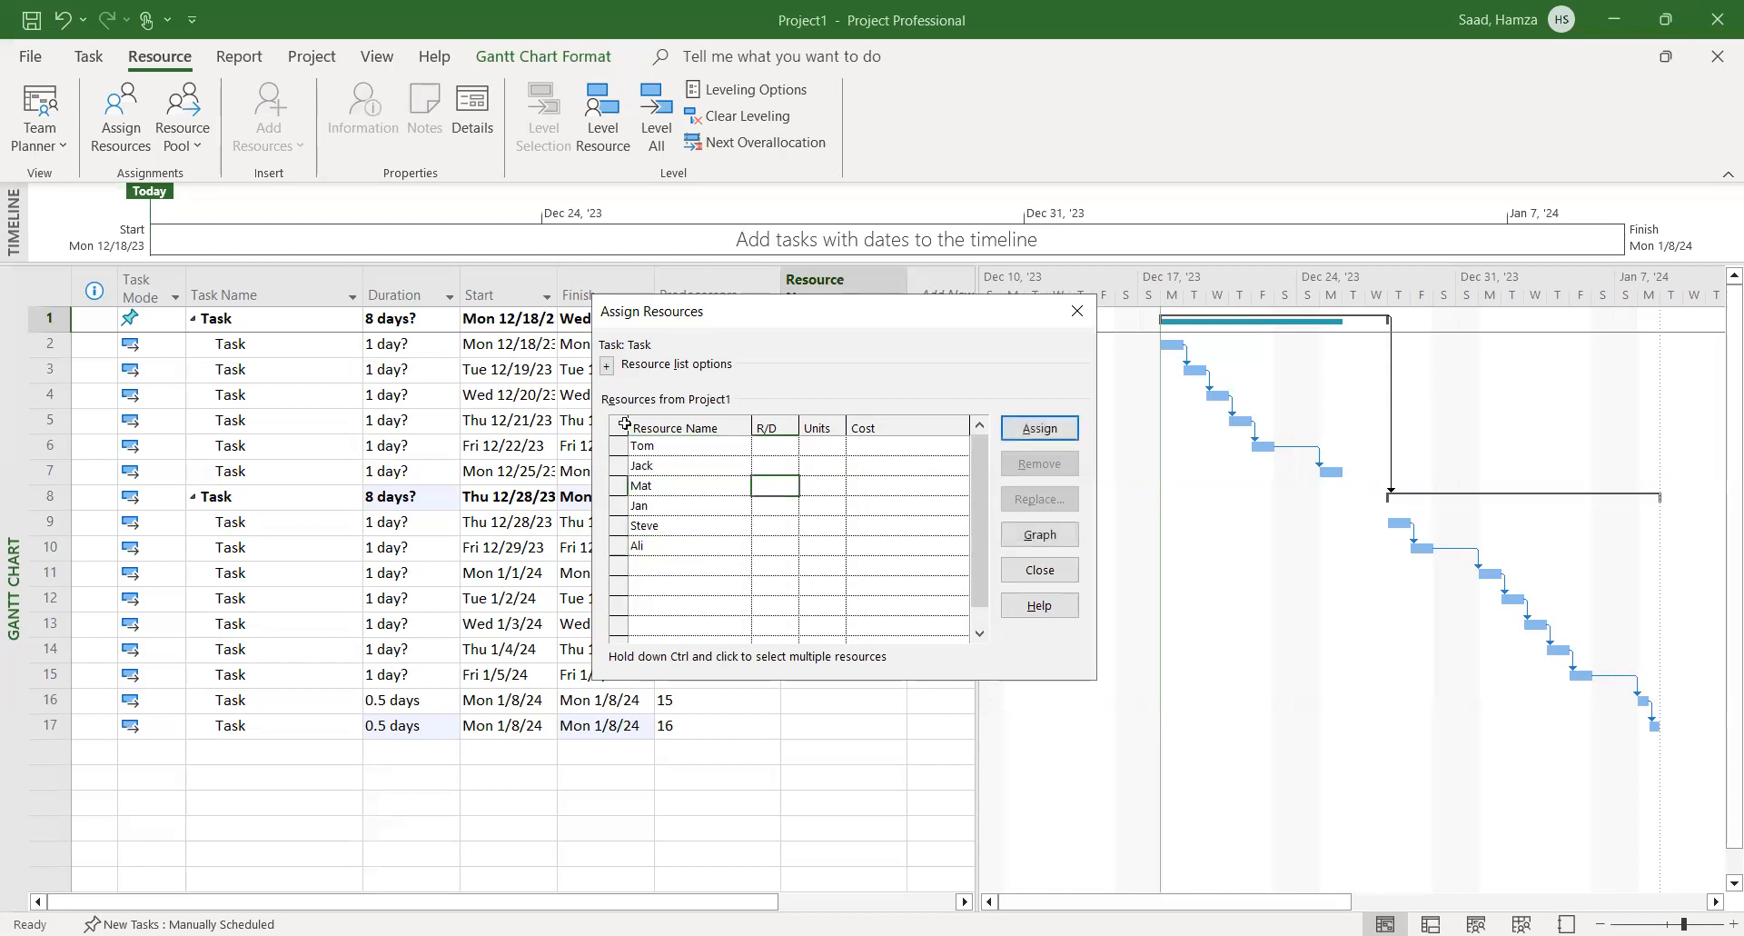
click(672, 565)
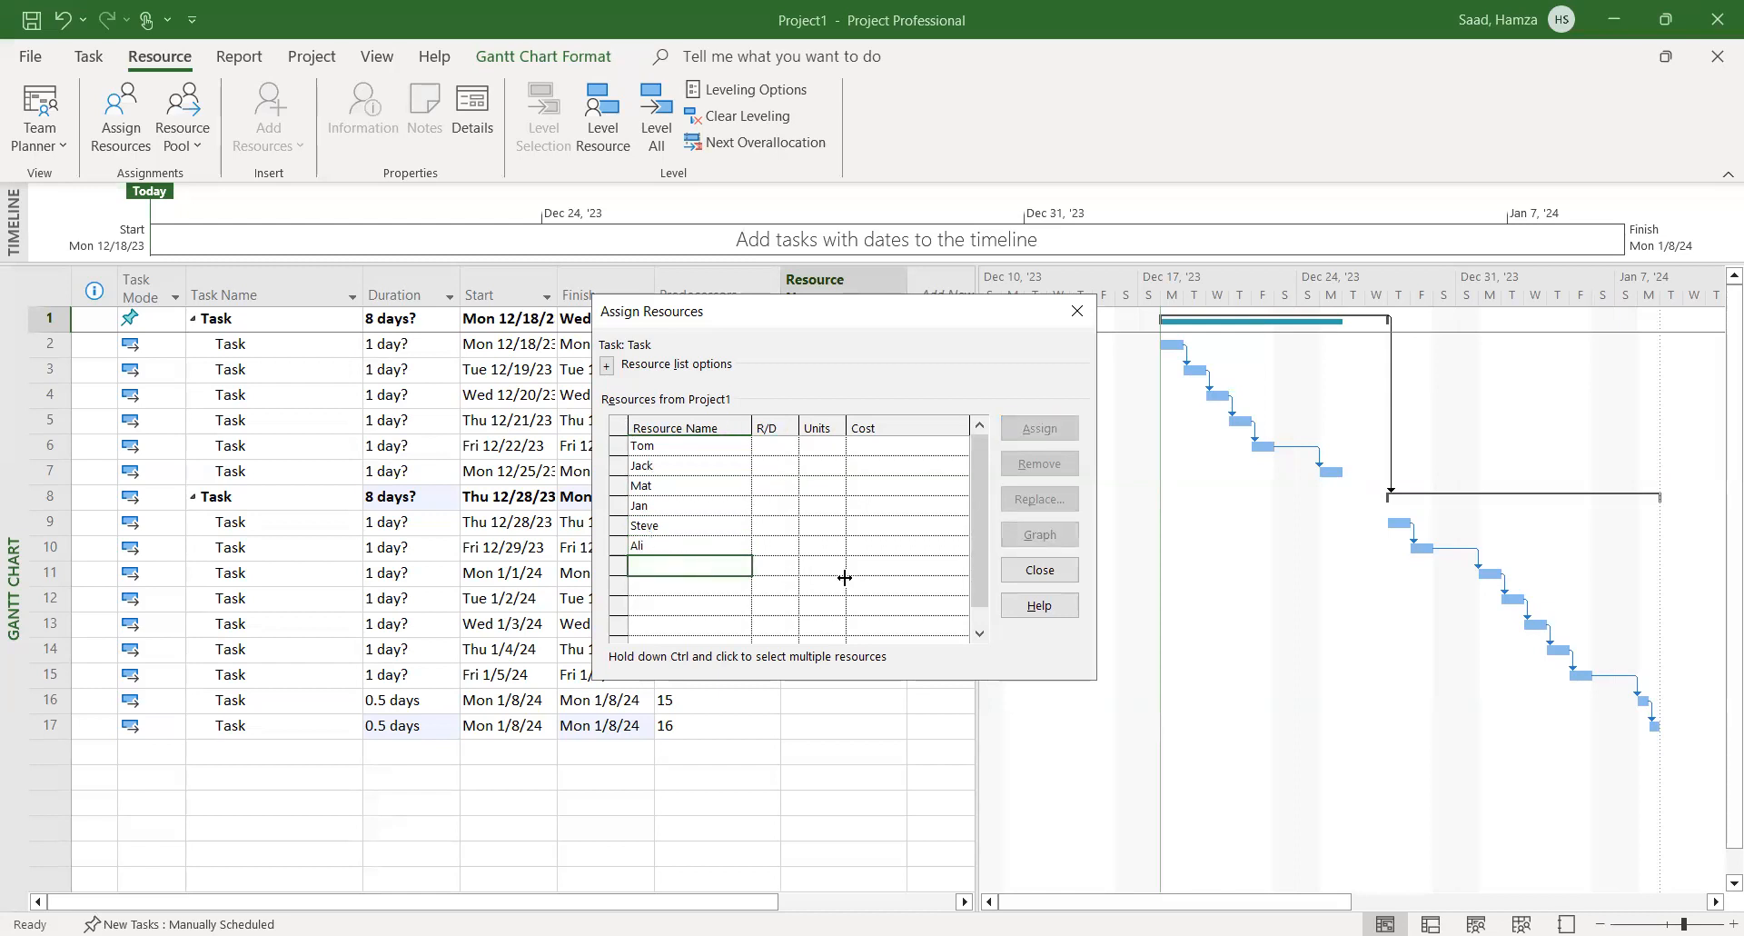
click(1060, 582)
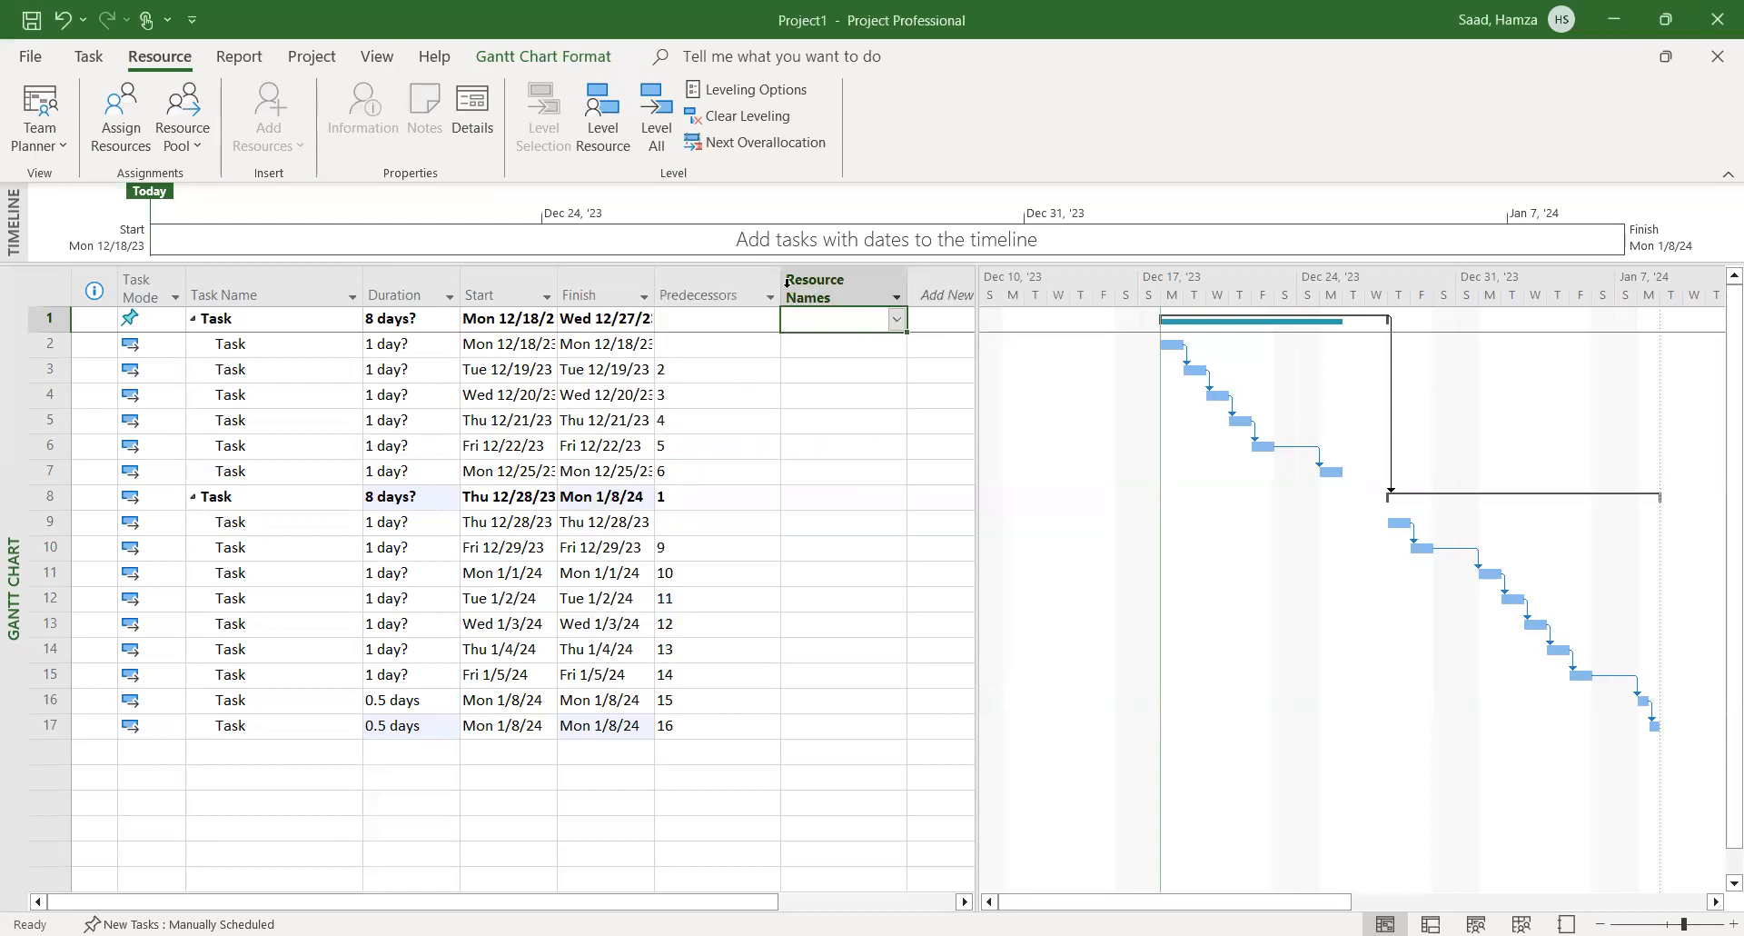
Assign the first resource in the alphabetical list to task 1
click(896, 322)
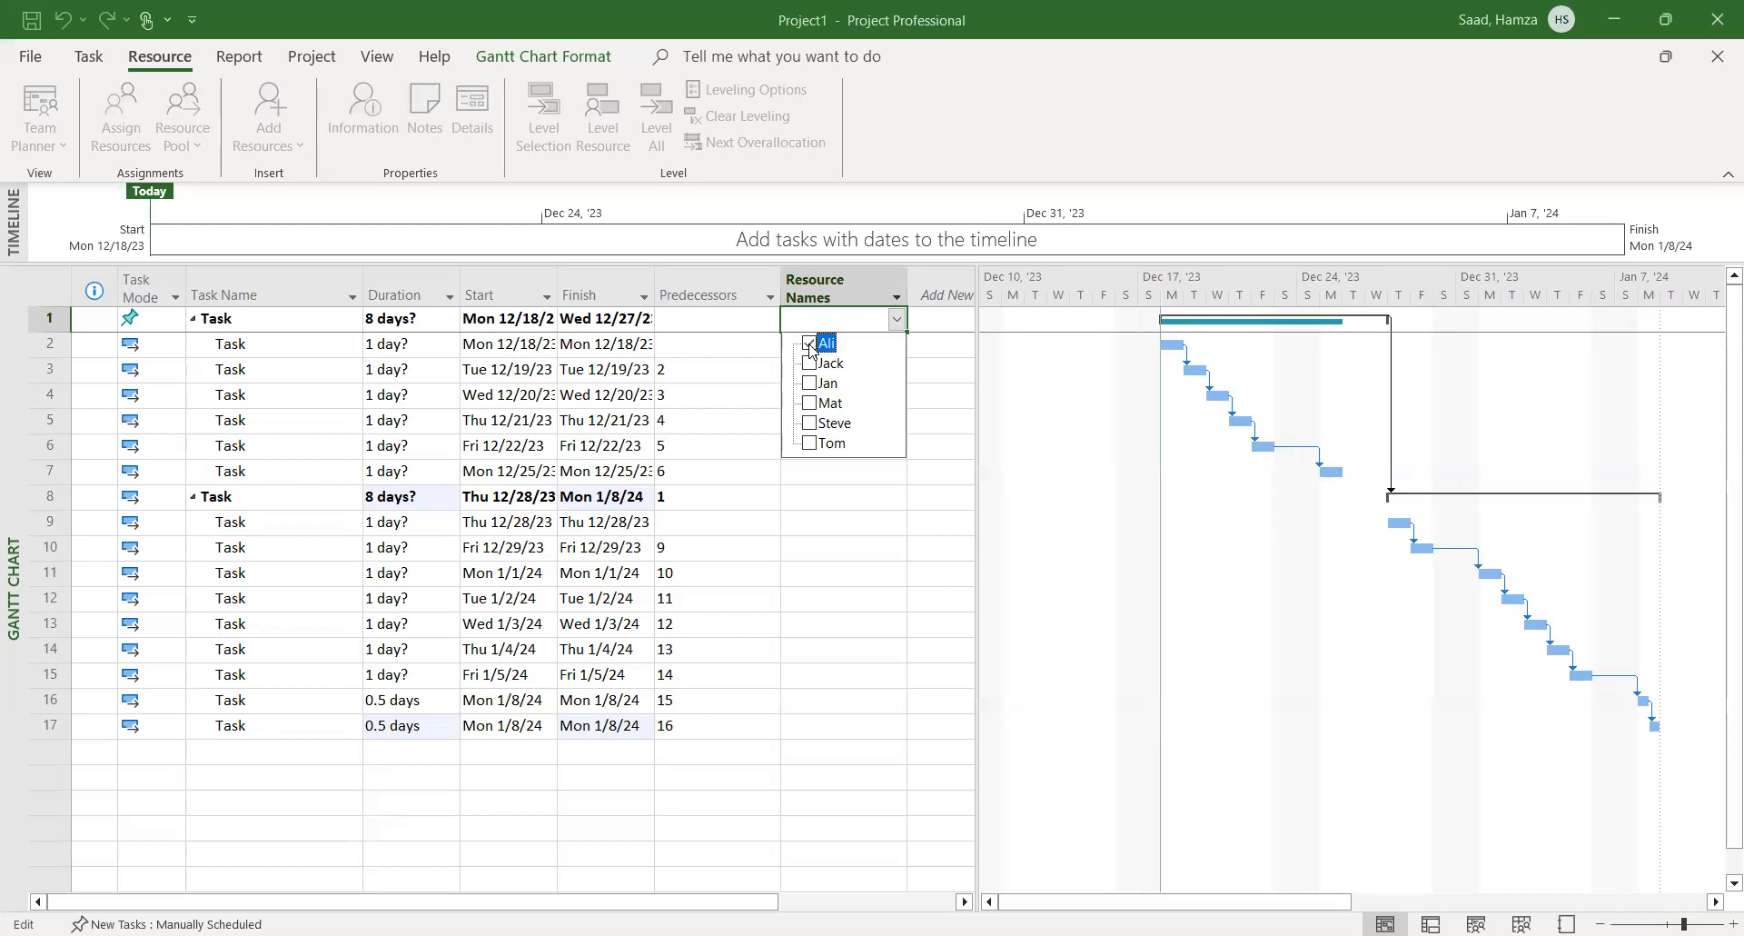
click(826, 498)
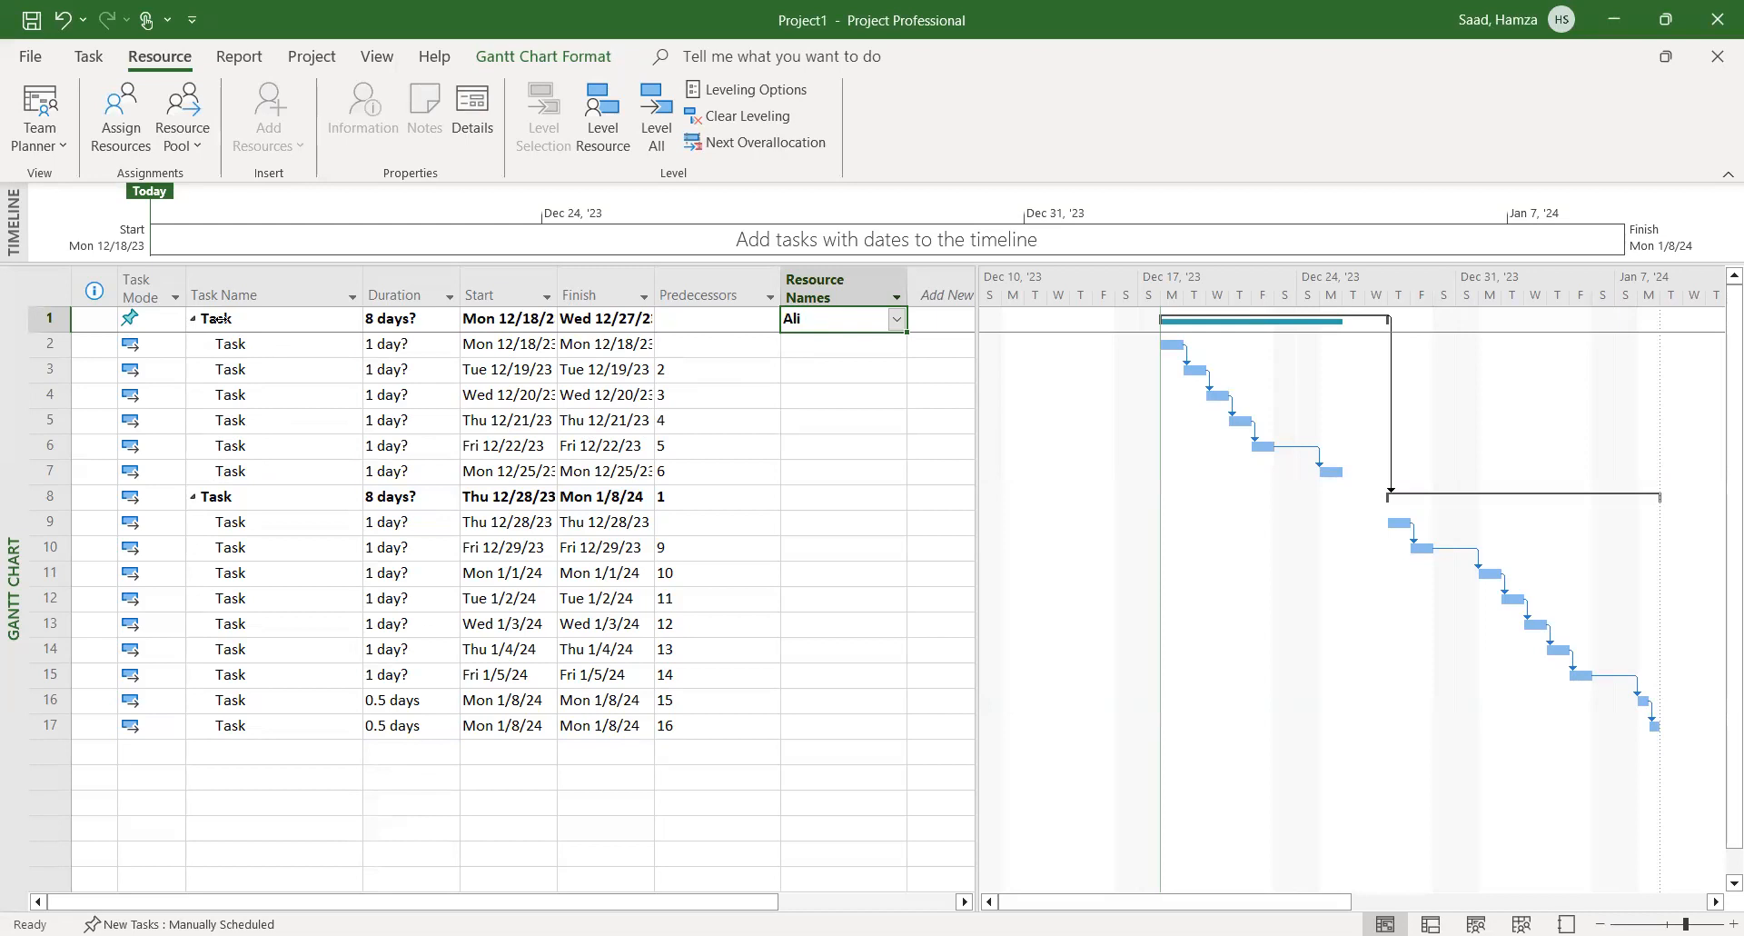
Examine the advanced task settings of summary task 1 and subtask 3
click(222, 325)
double_click(223, 326)
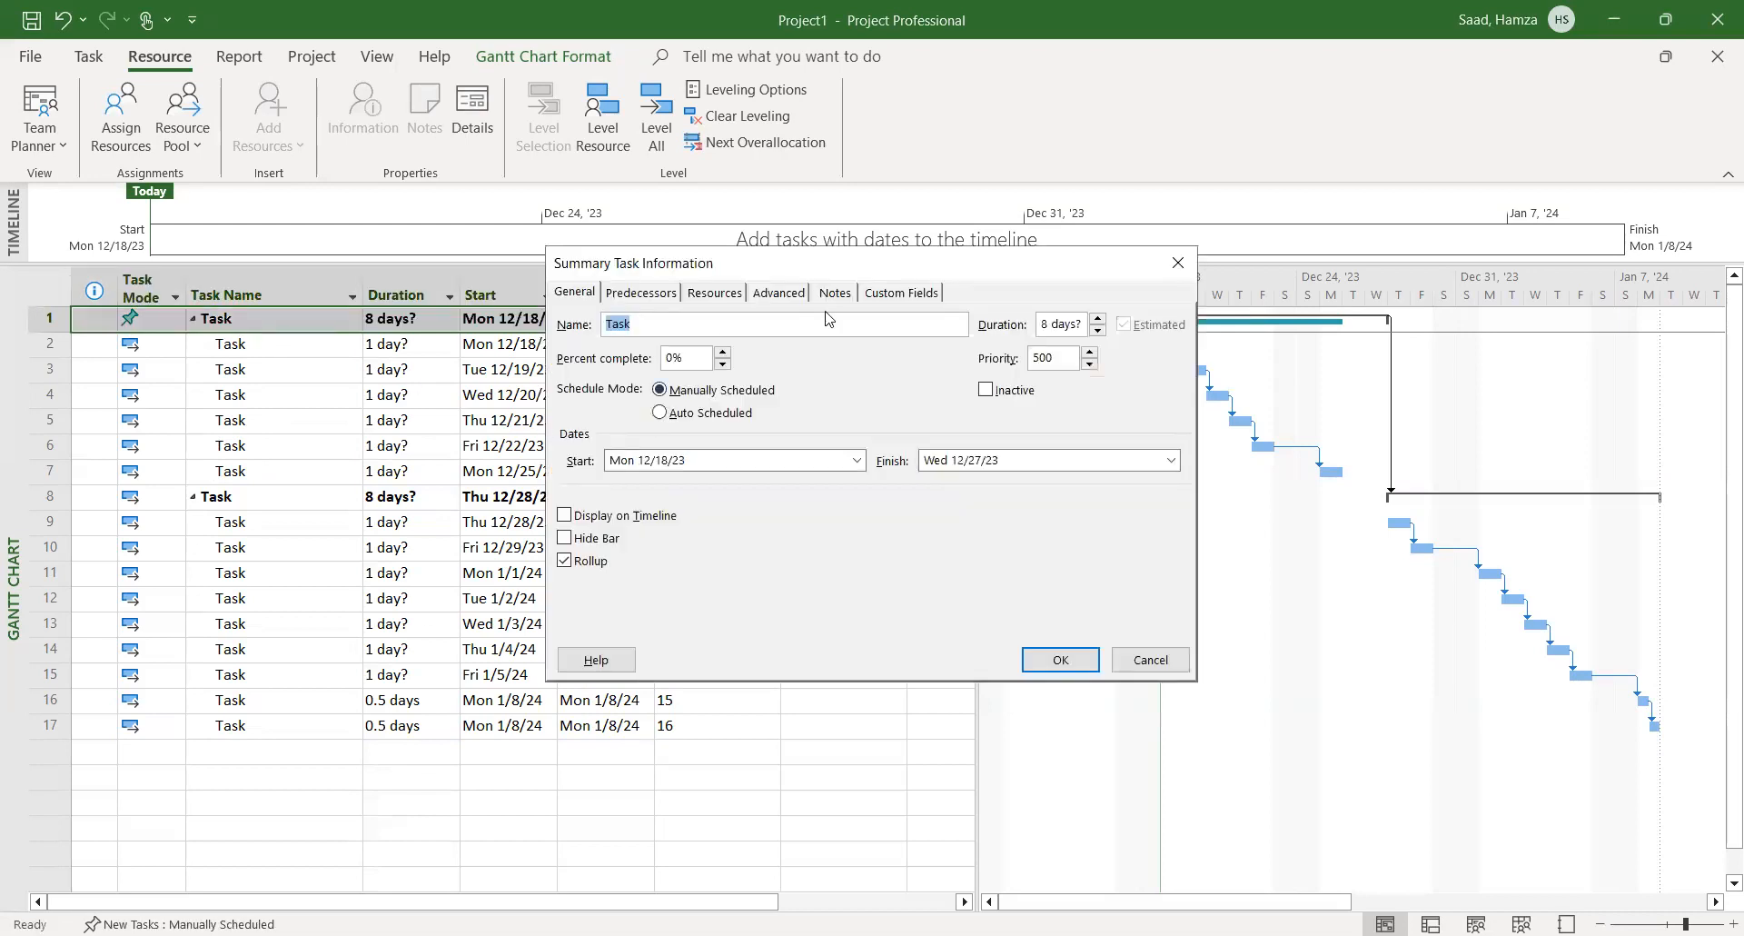
click(779, 292)
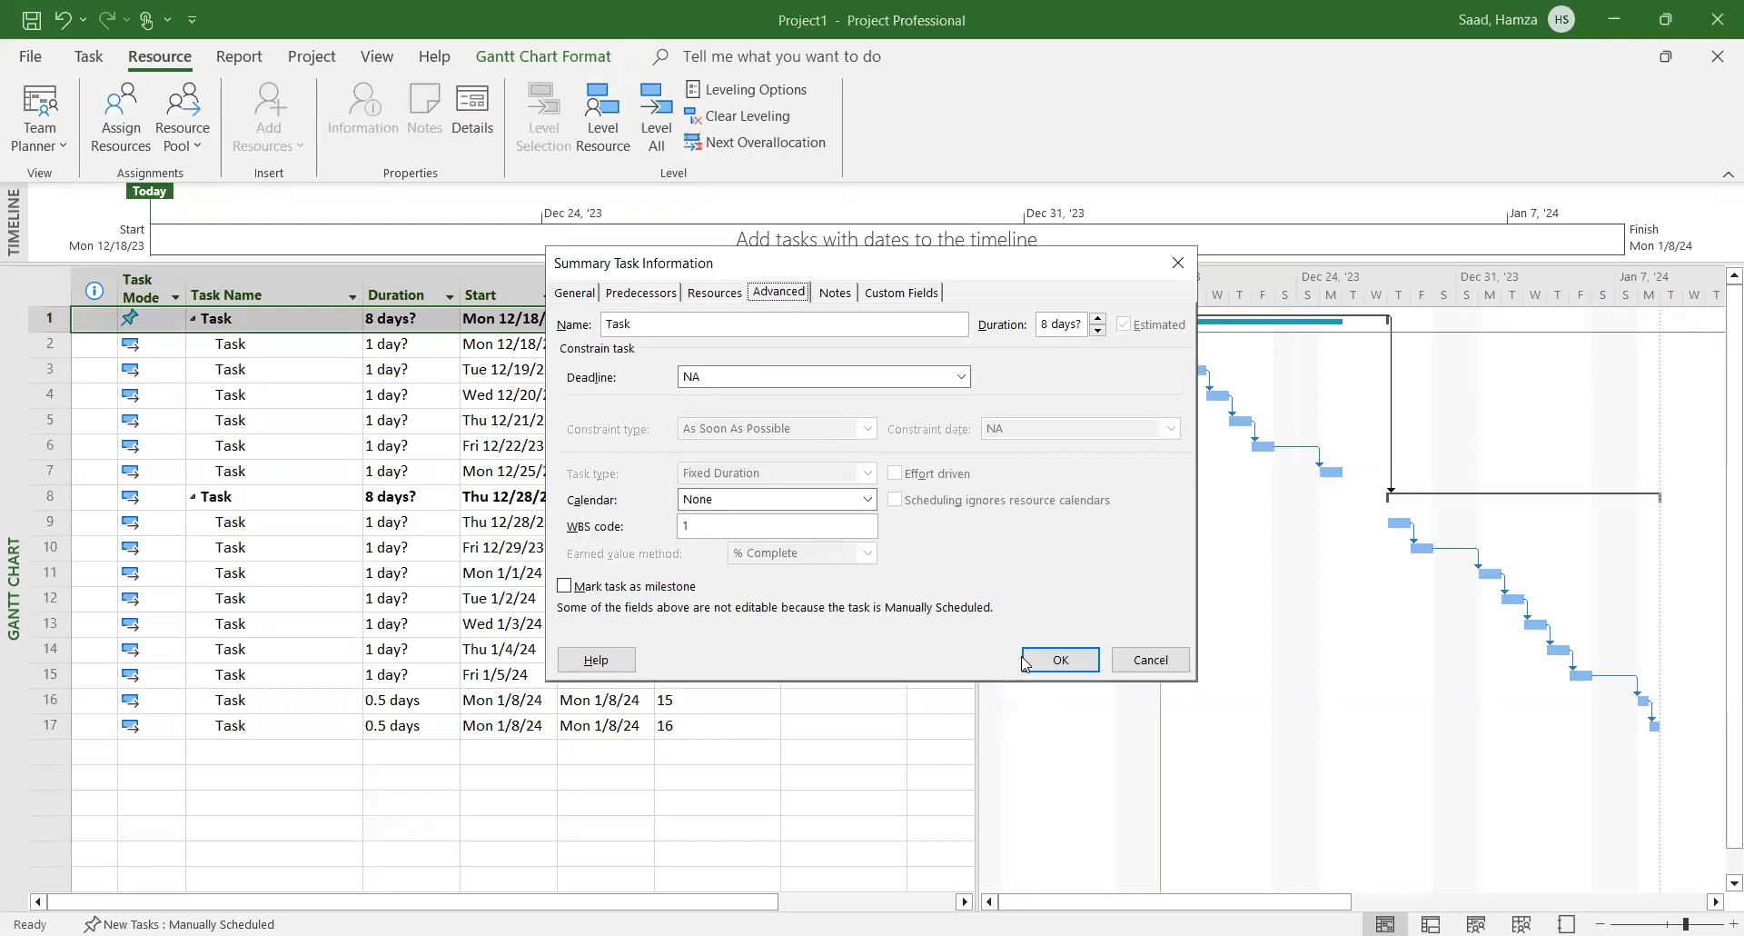
click(1060, 659)
click(223, 371)
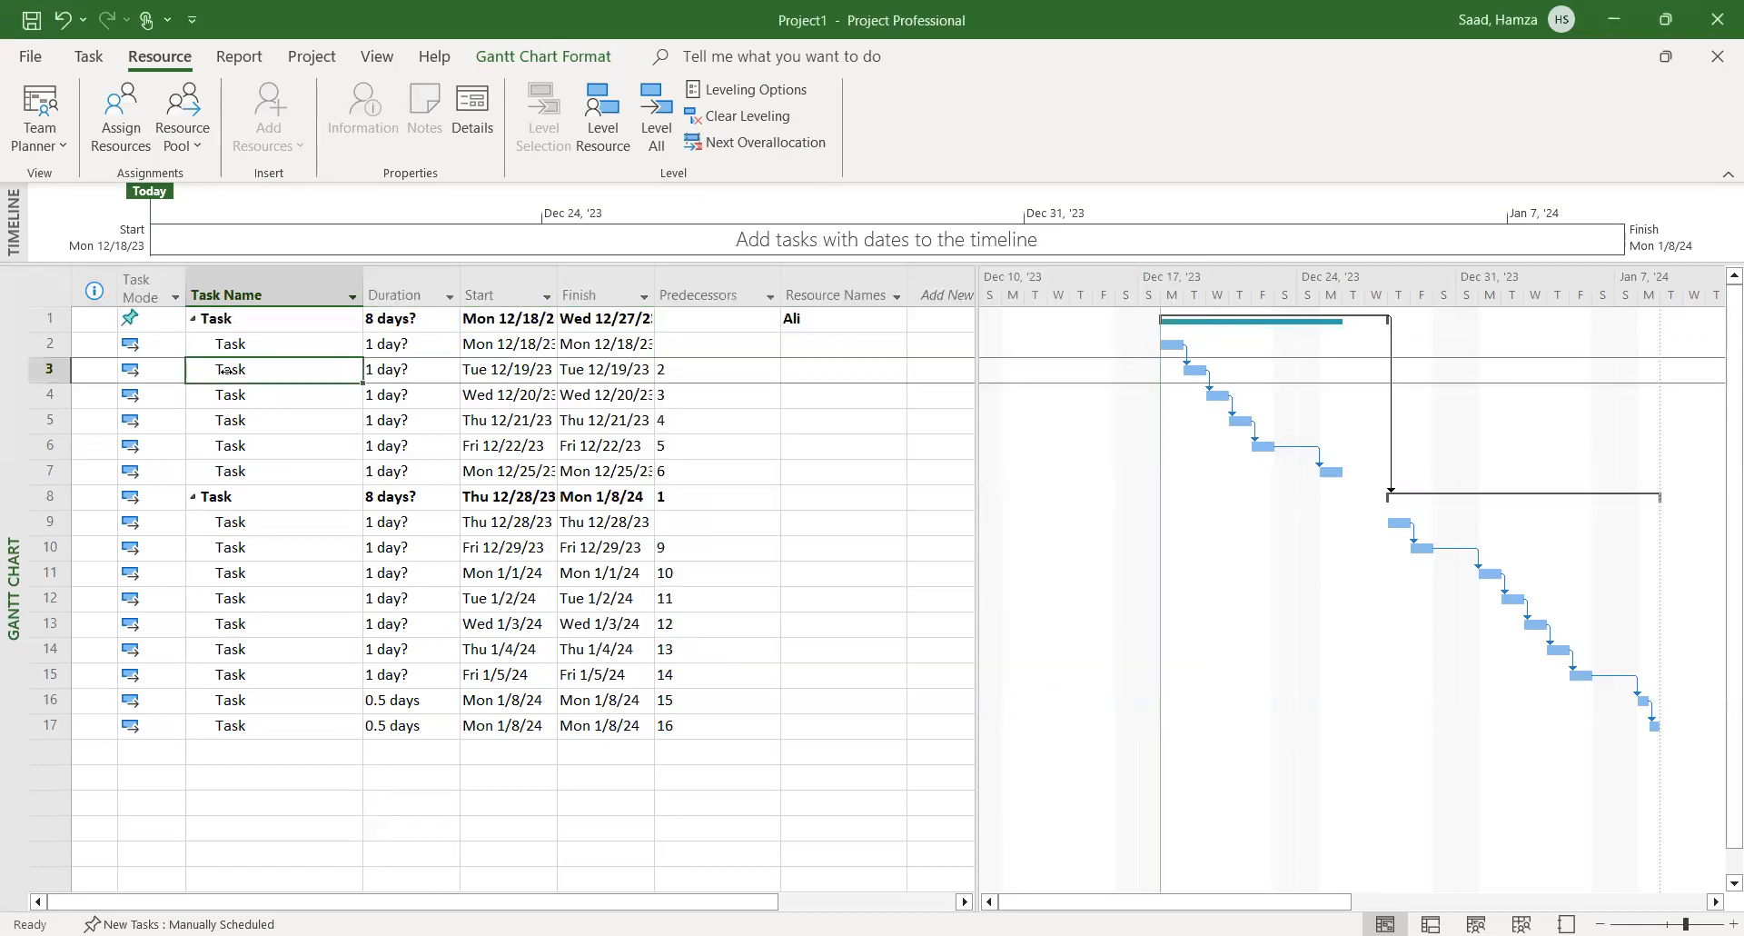
double_click(227, 373)
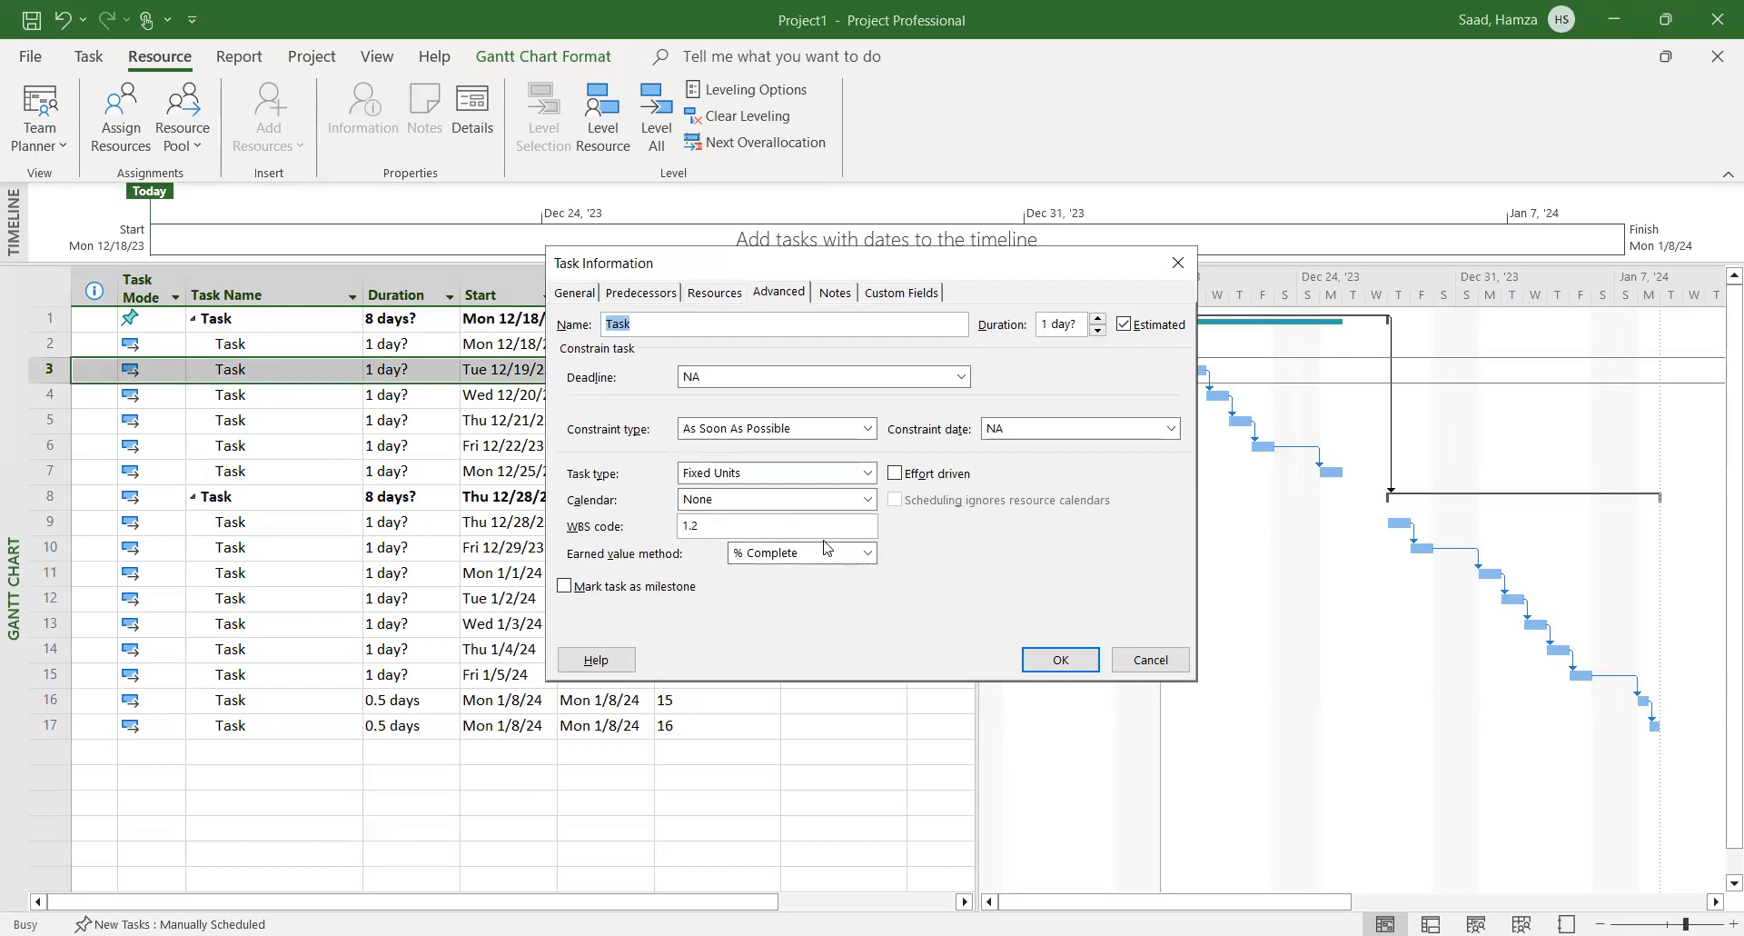
click(1147, 666)
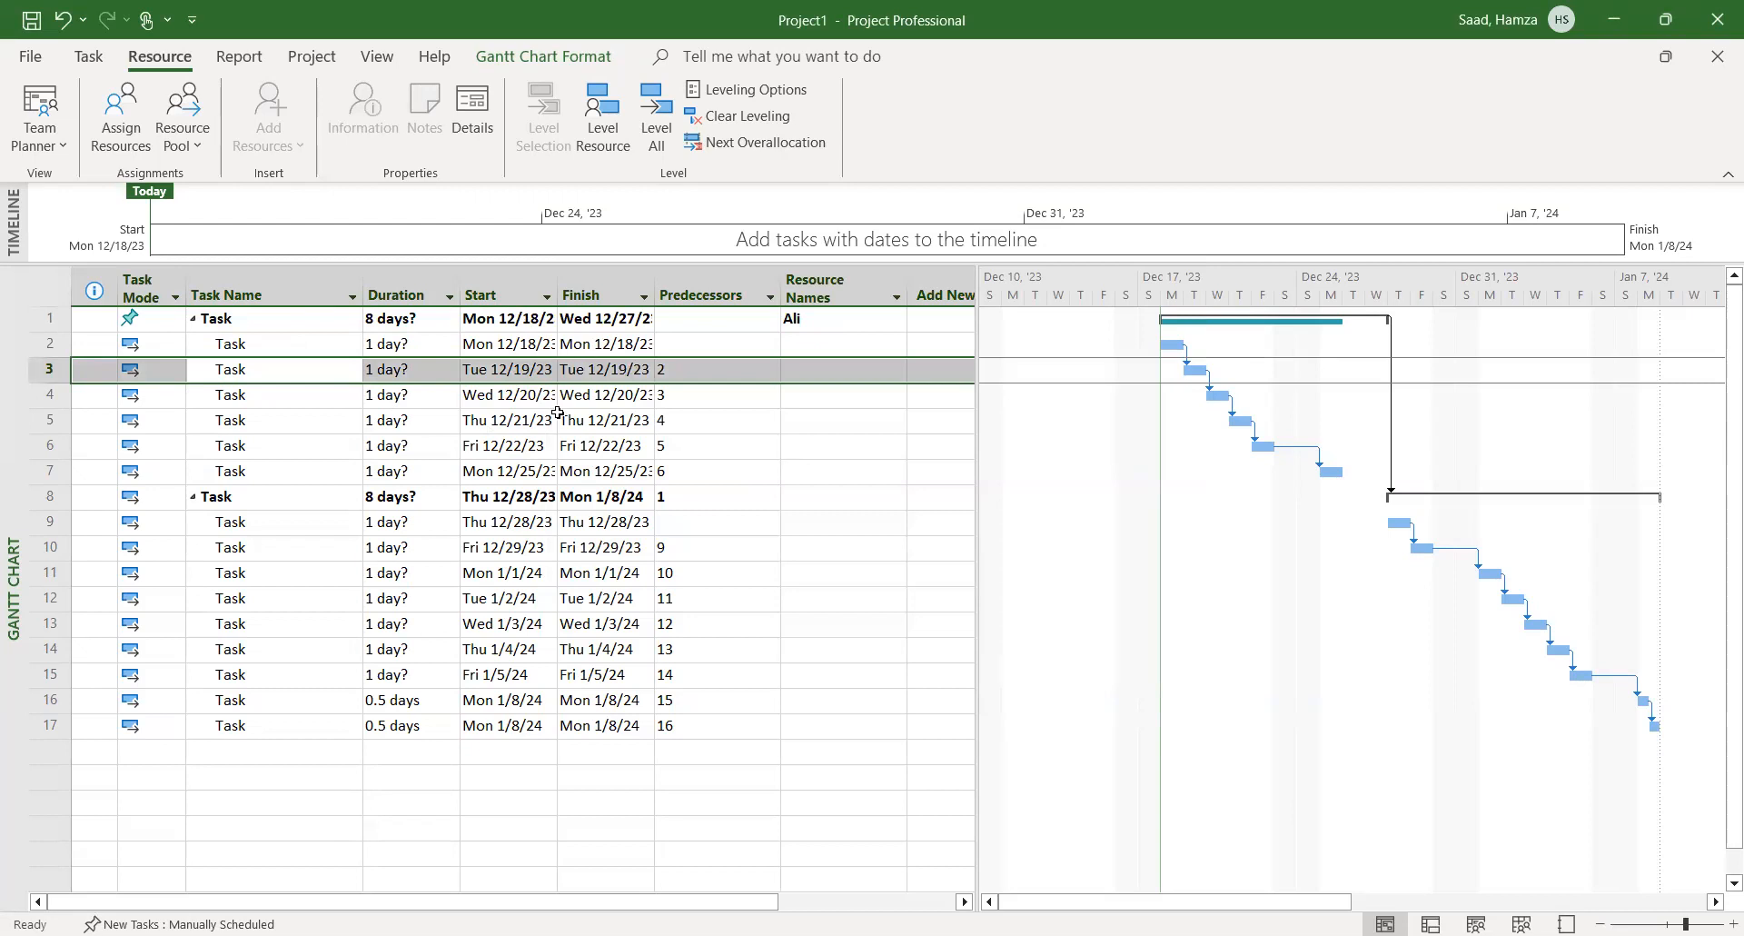
Assign the second resource in the alphabetical list to task 2, and the fourth and sixth resources to task 3
click(798, 345)
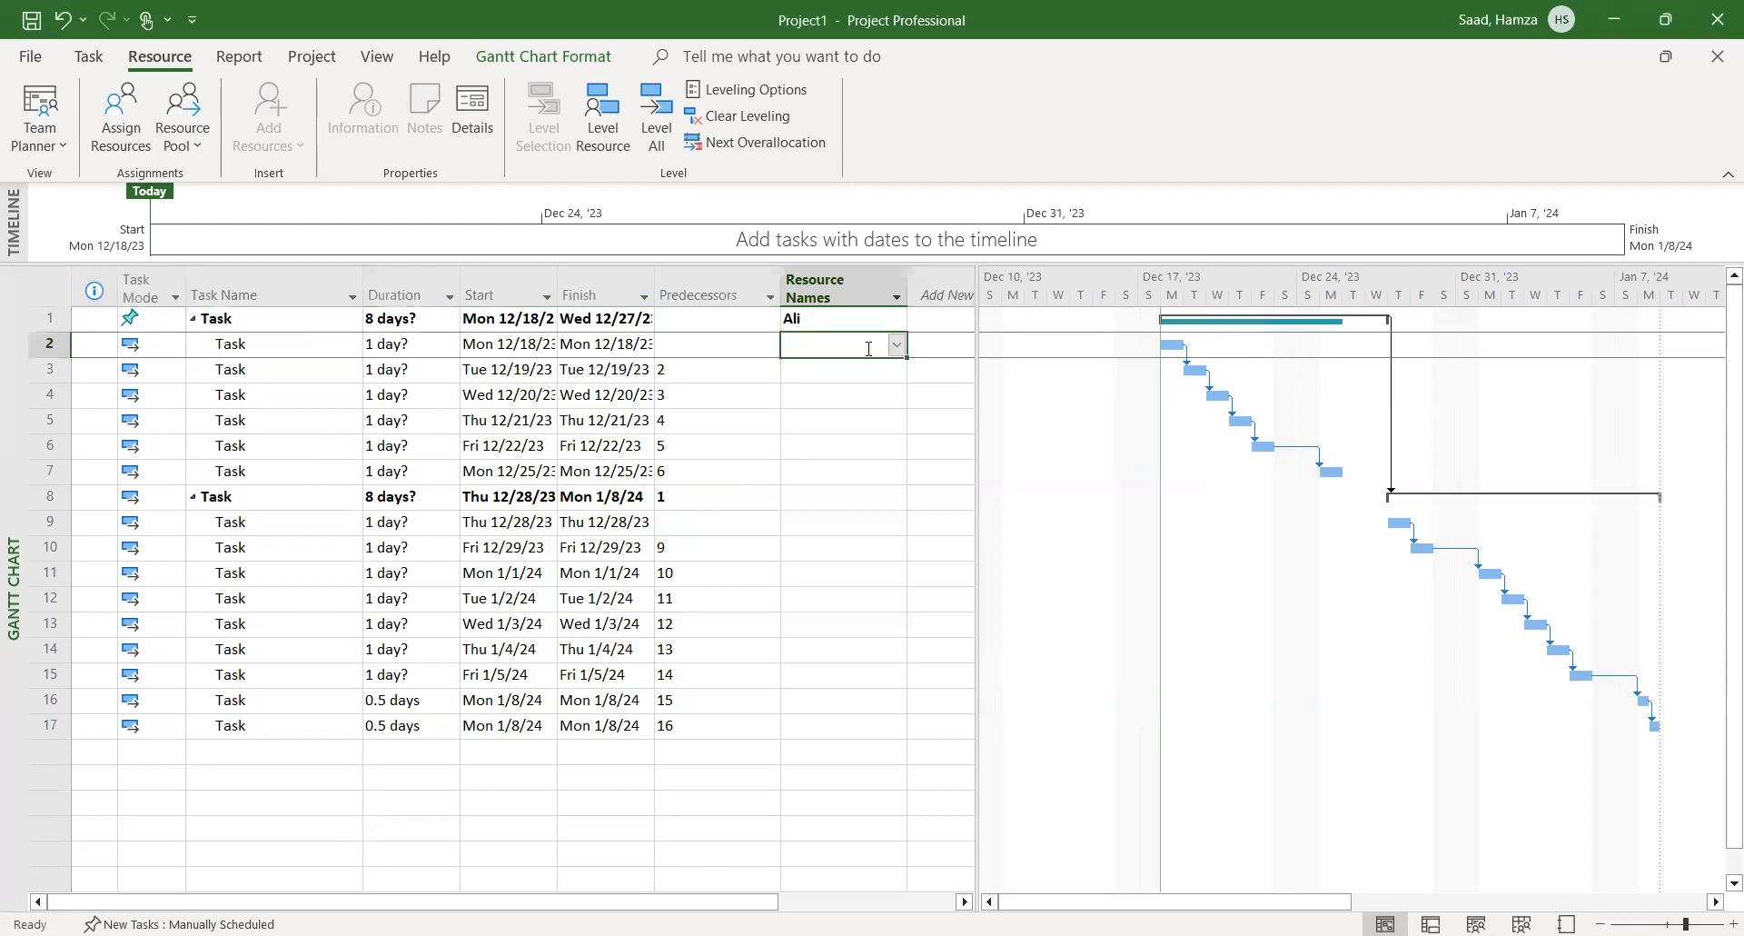
click(897, 344)
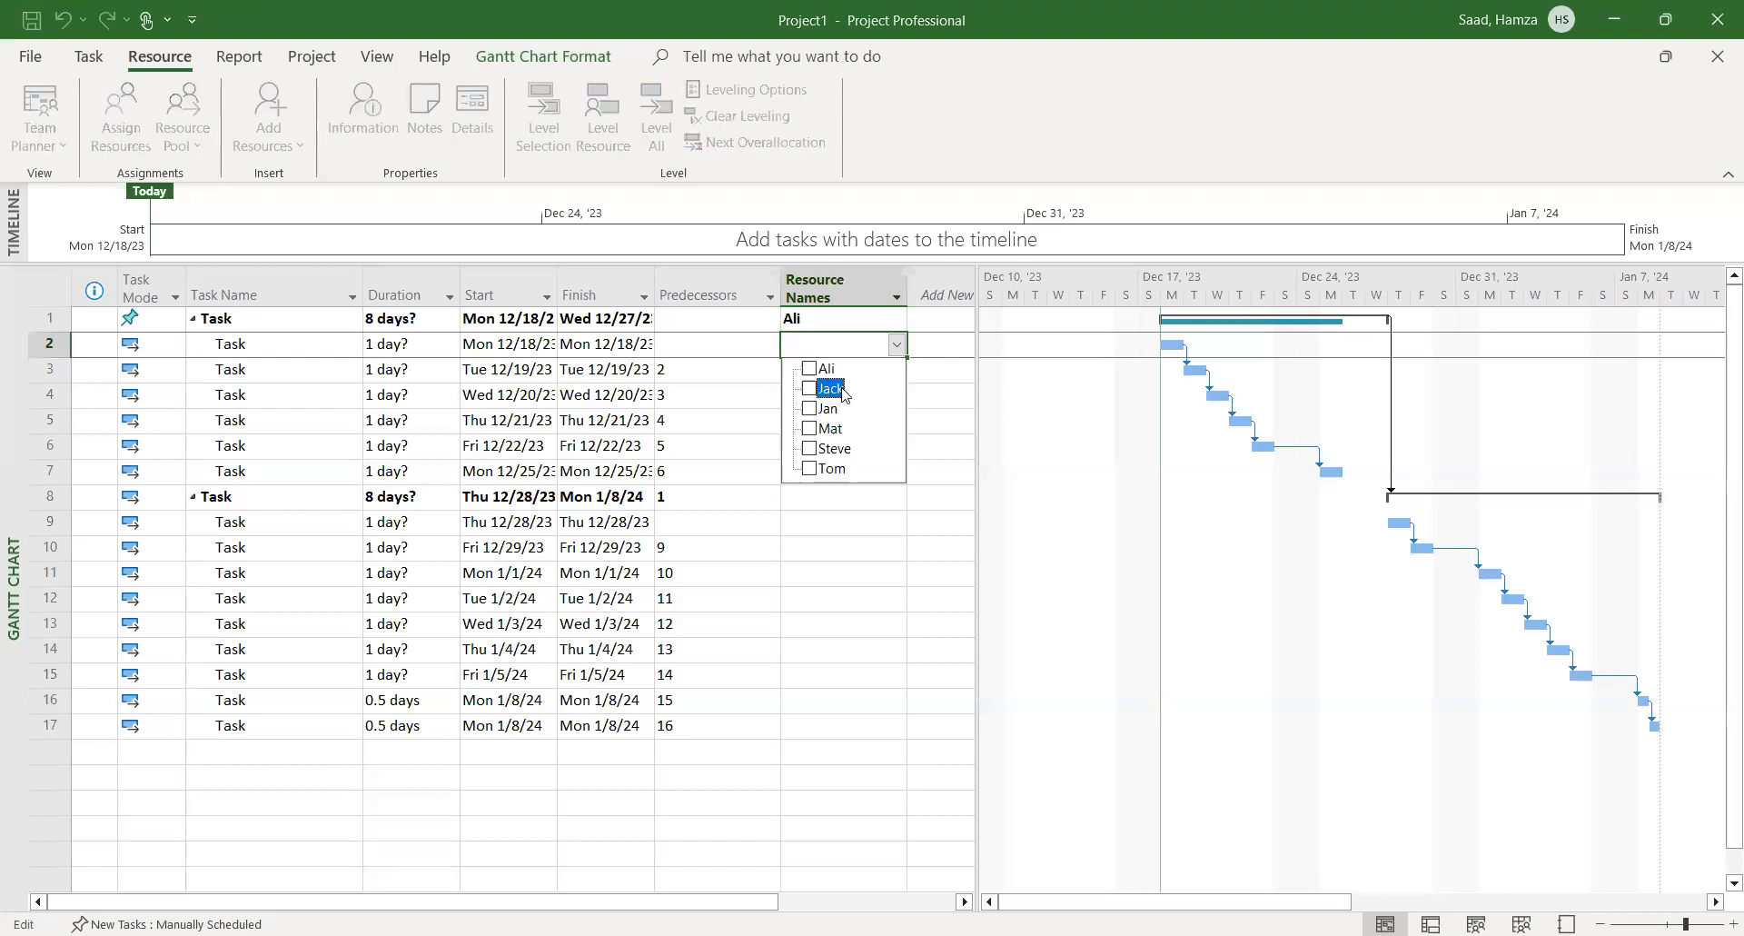
click(839, 550)
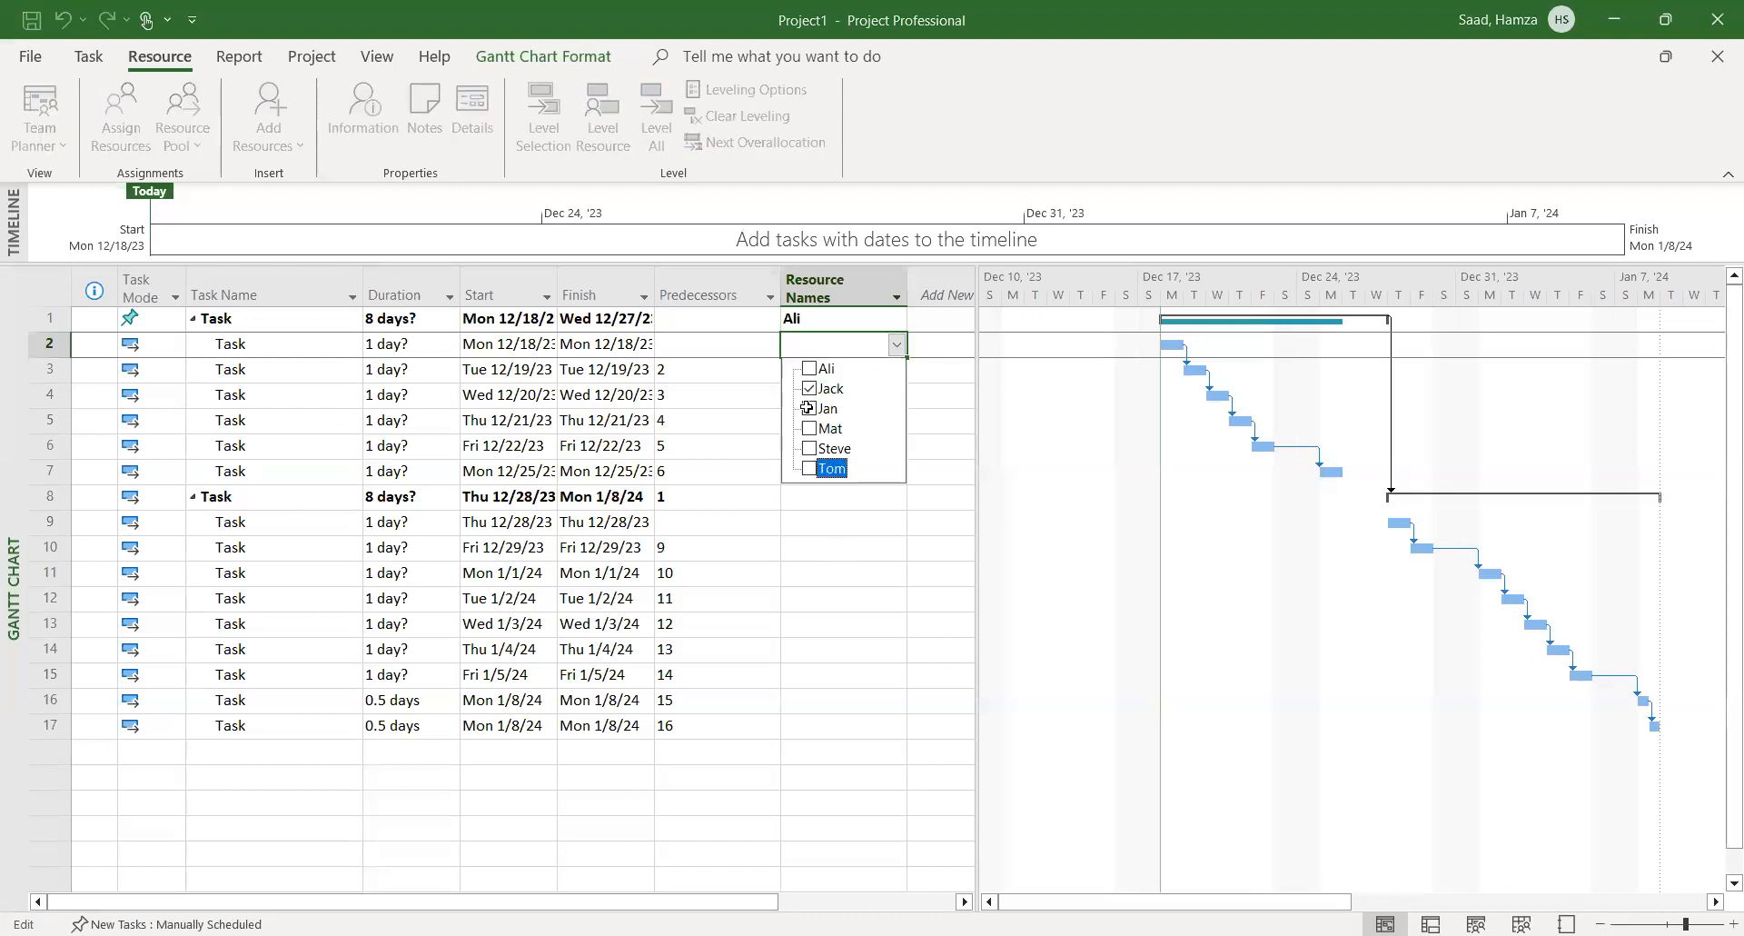
click(806, 369)
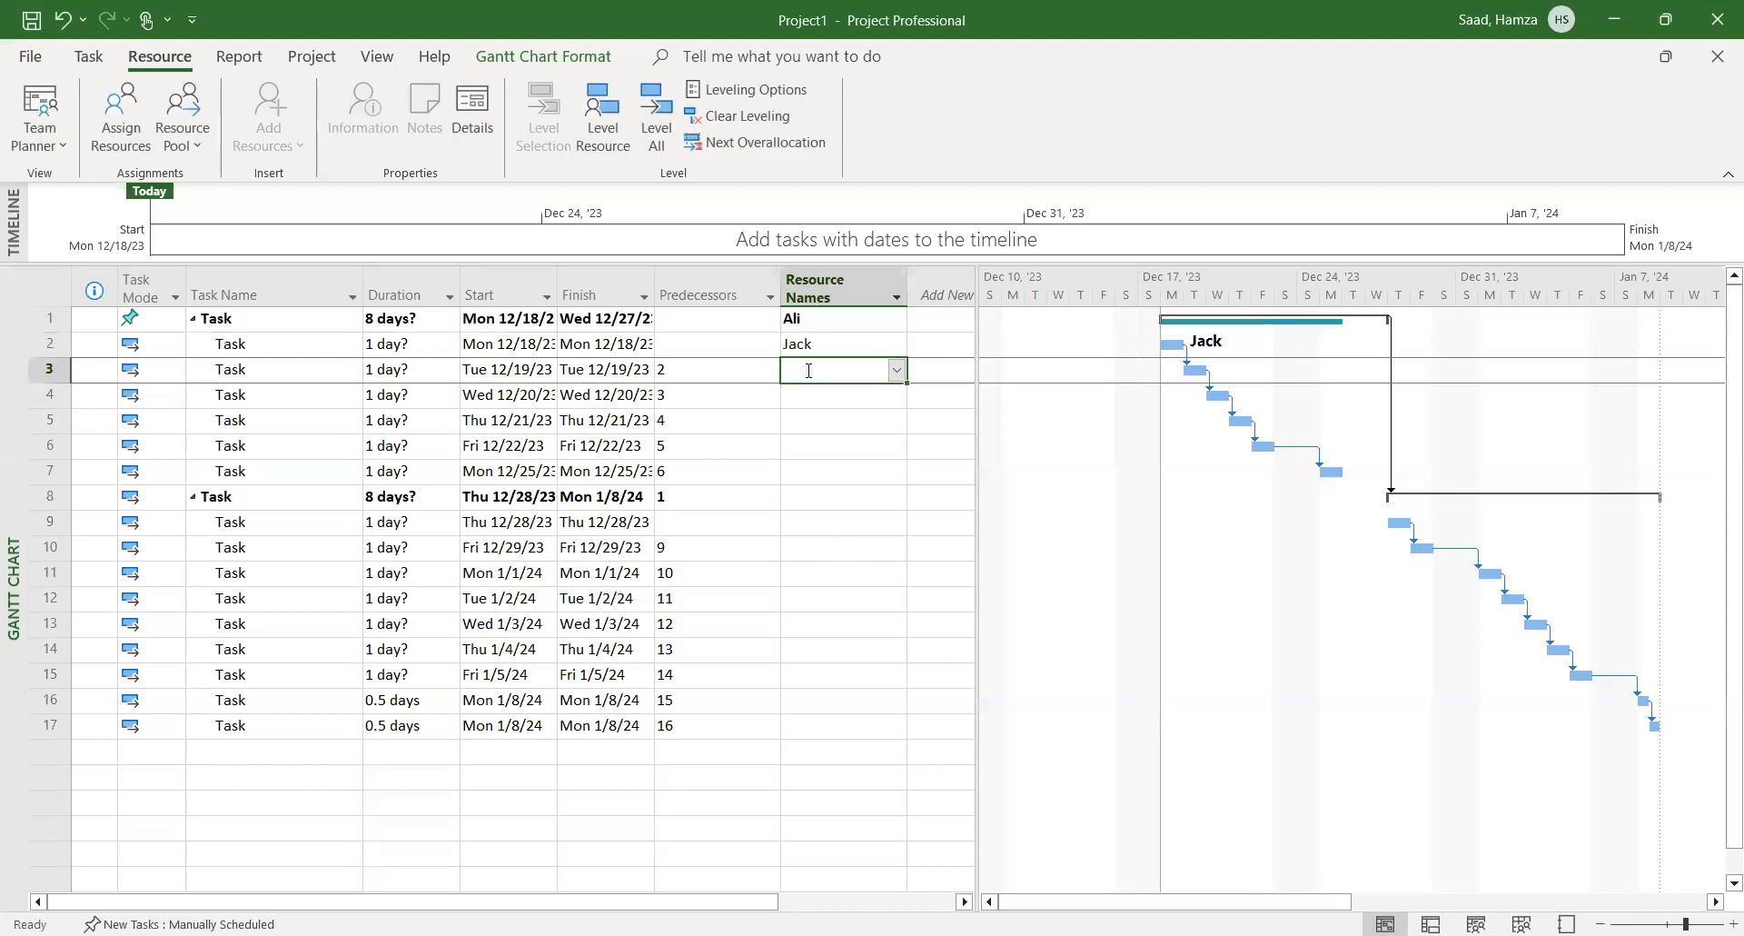
click(897, 371)
click(822, 454)
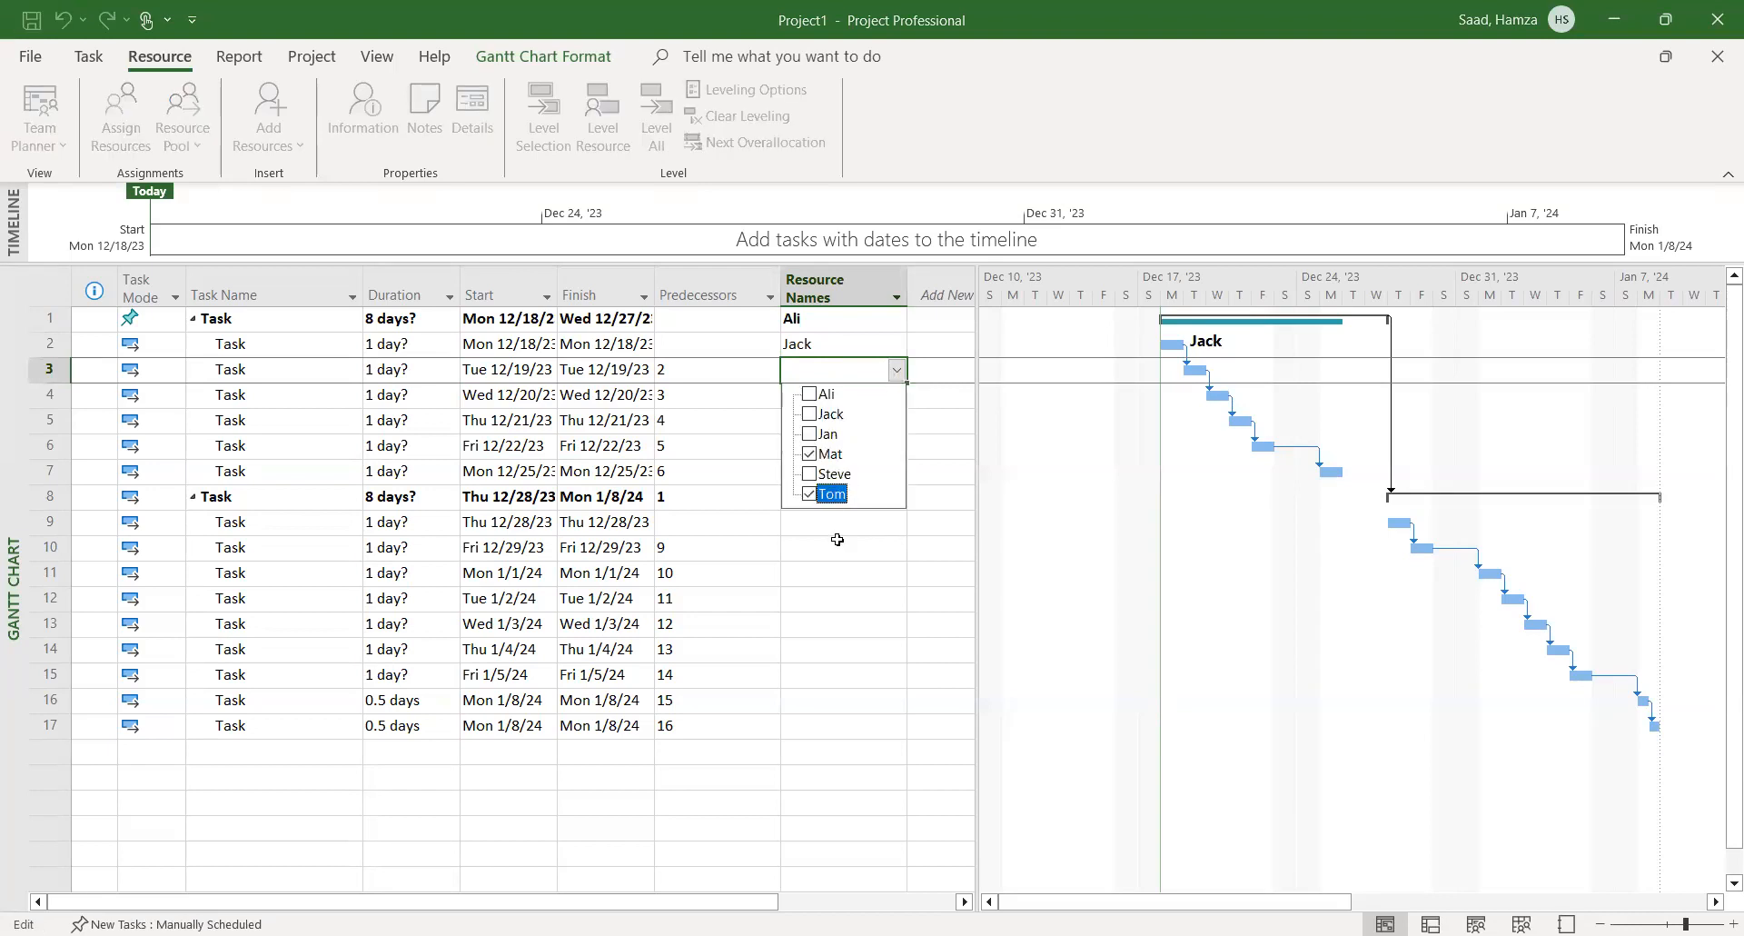
key(Return)
Assign the third resource in the alphabetical list to task 4 and the sixth resource to task 5
click(808, 400)
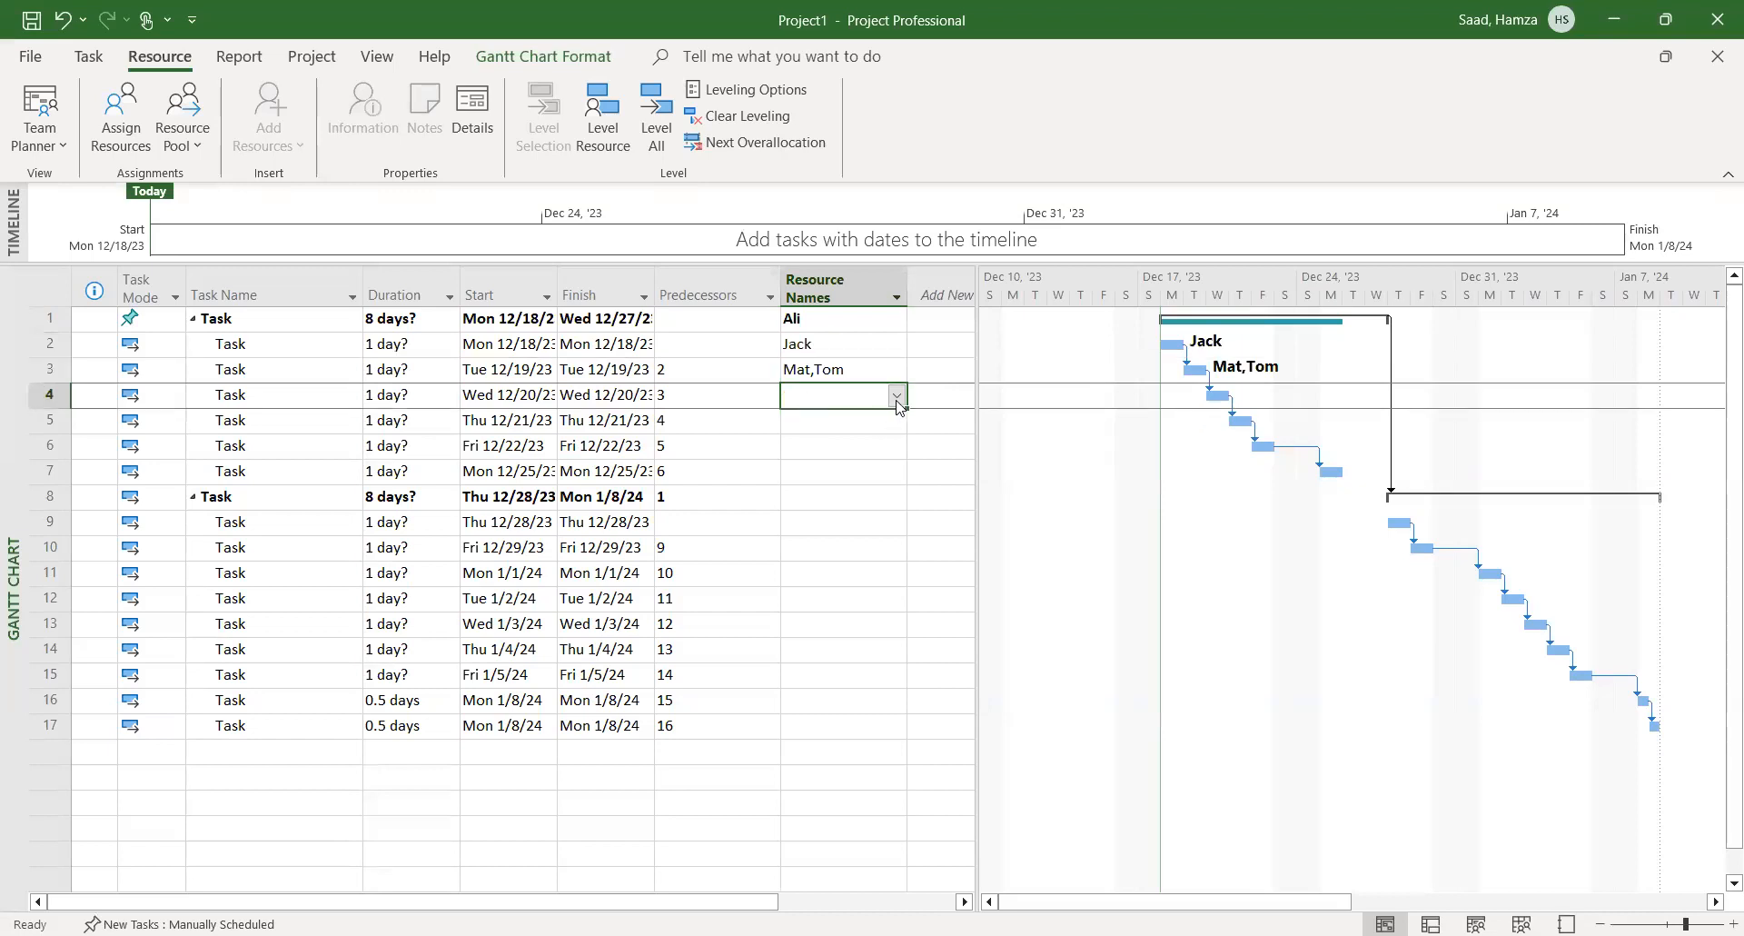
click(897, 396)
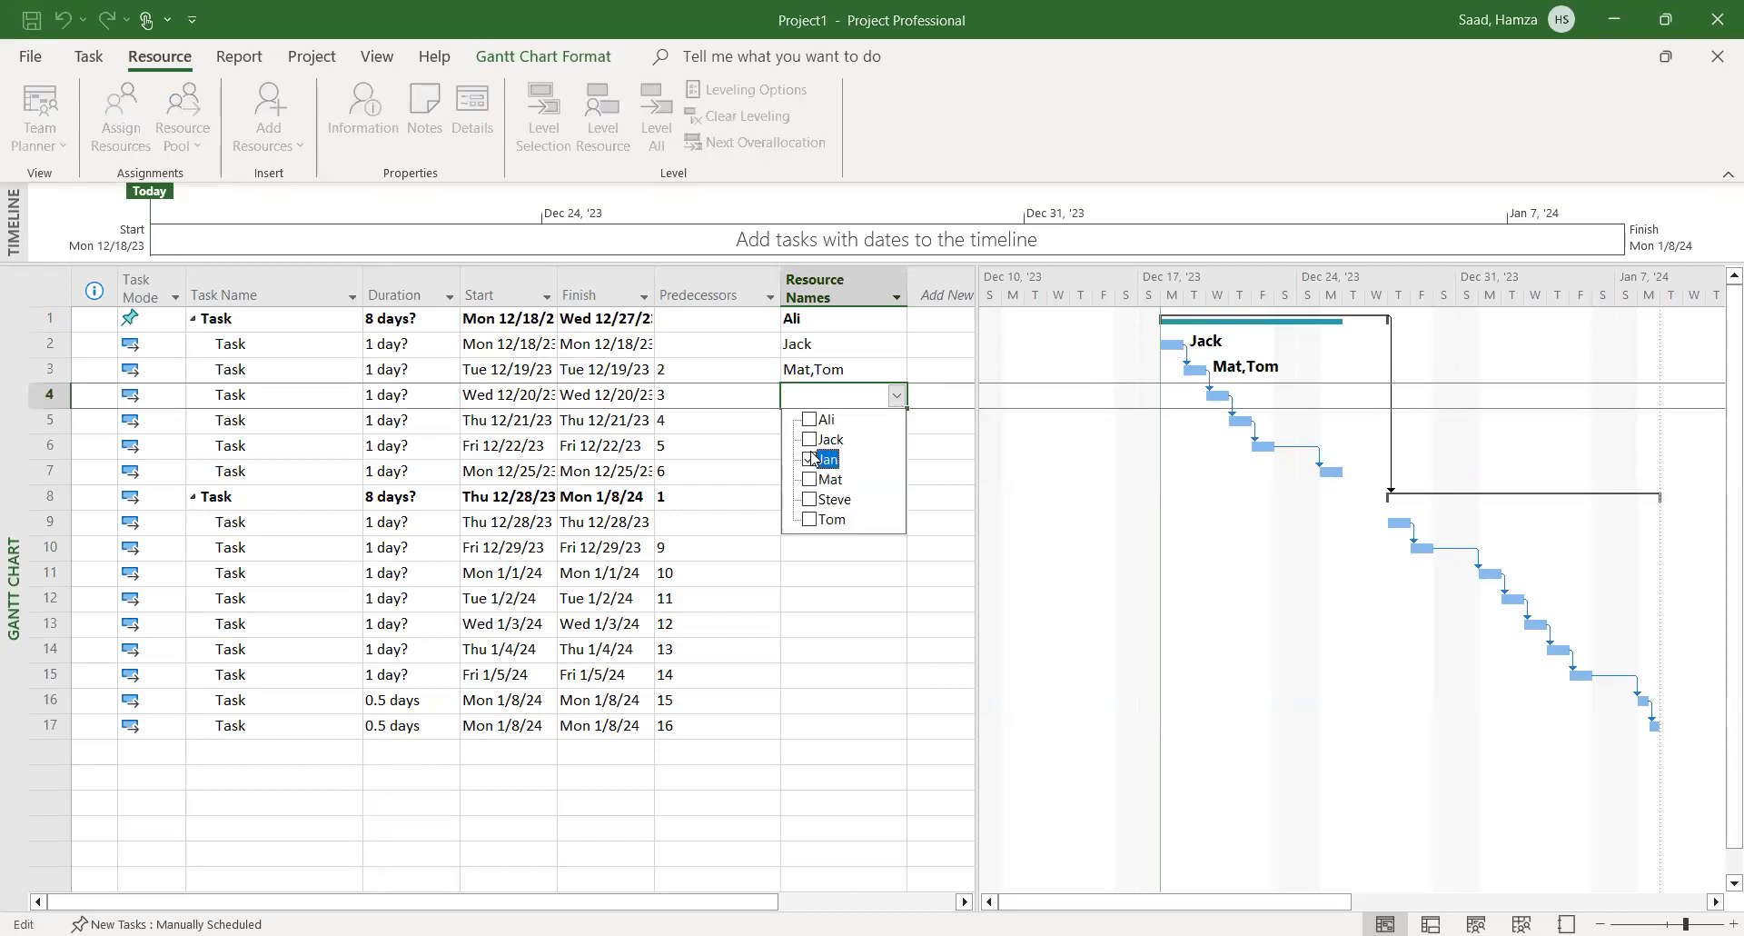
click(809, 459)
key(Return)
click(813, 427)
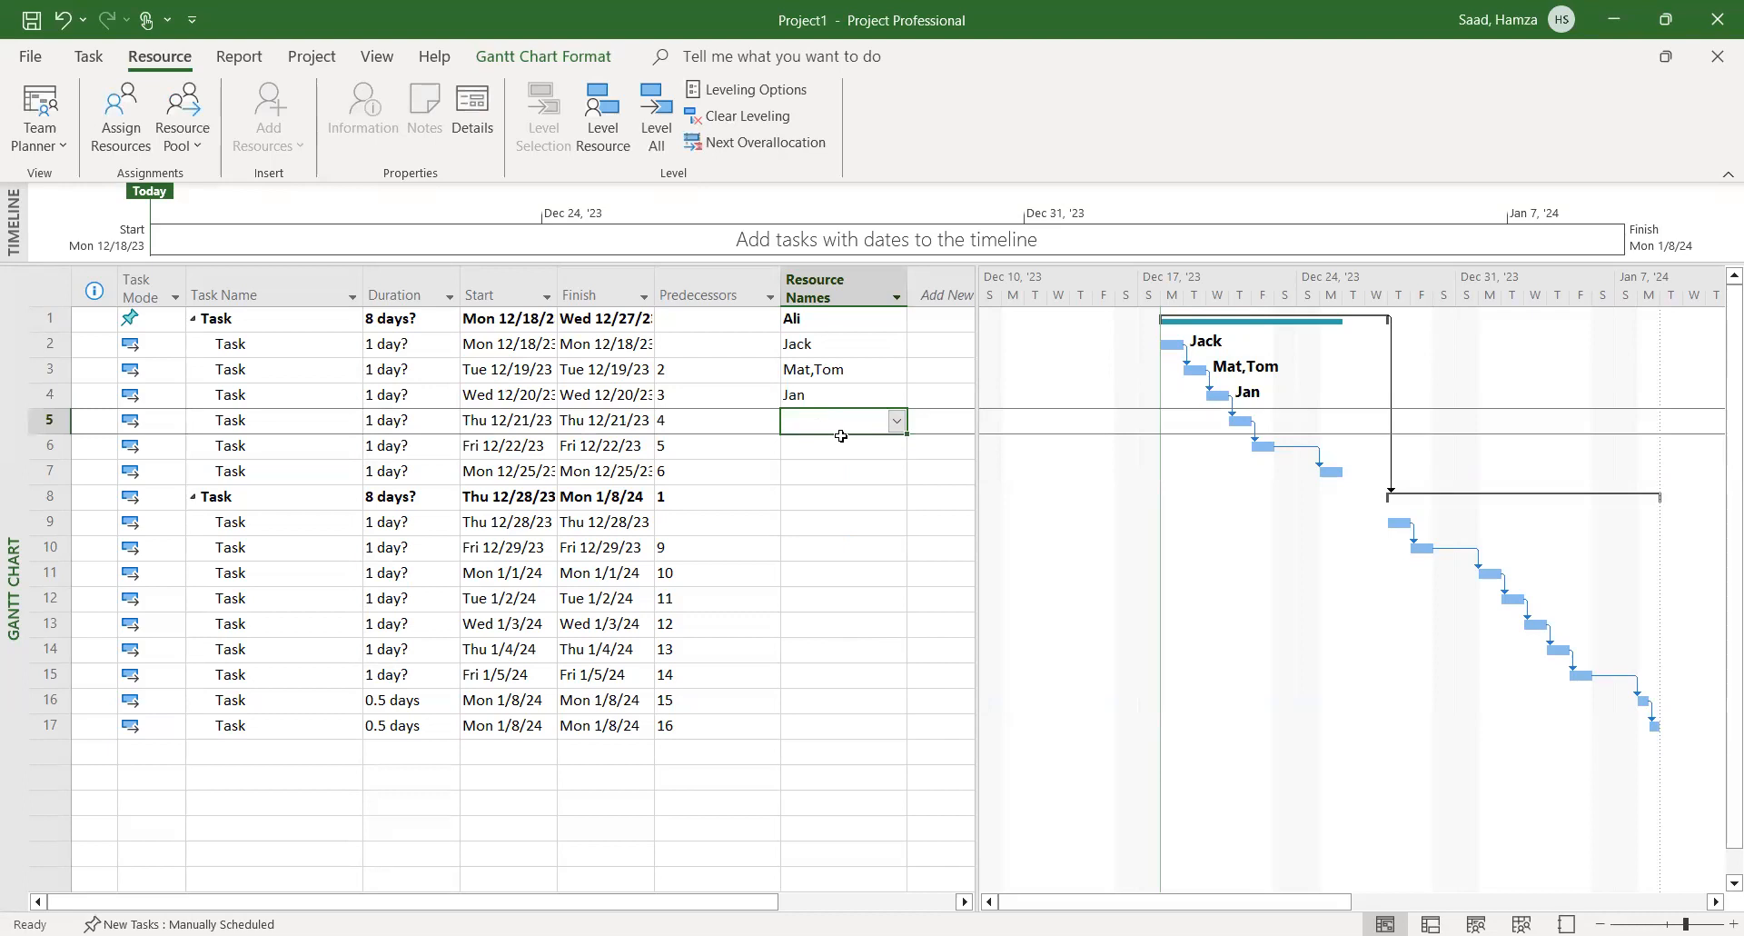
click(897, 420)
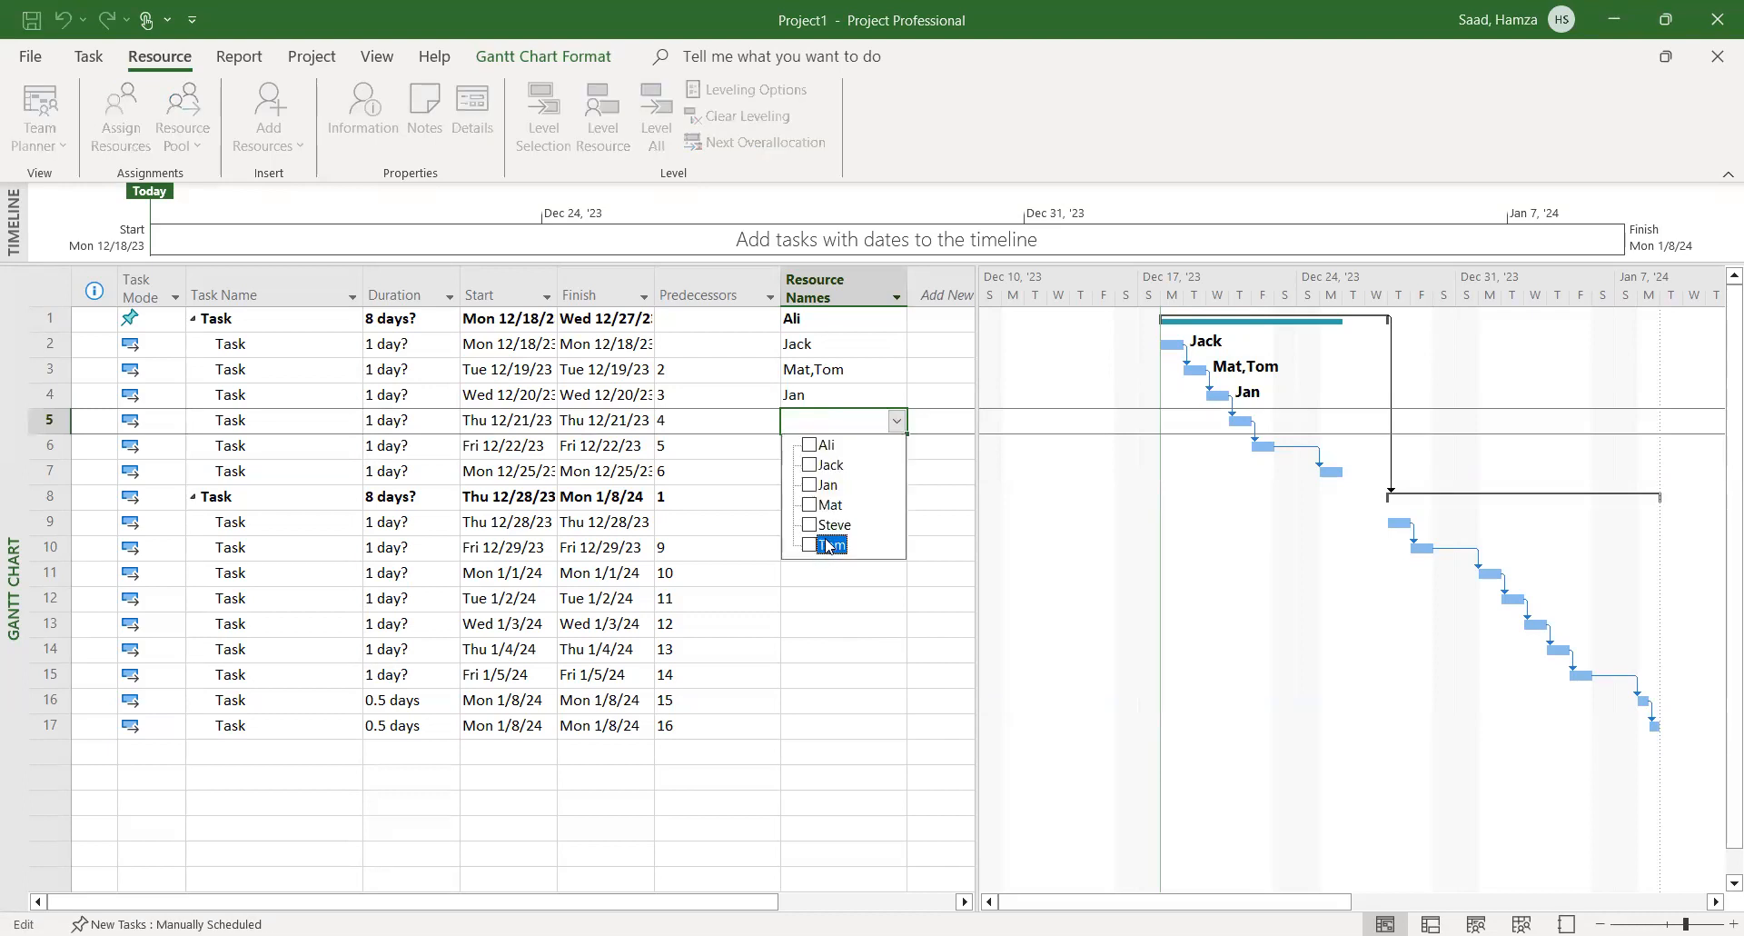
drag(823, 654, 818, 577)
click(817, 578)
Assign the fourth resource in the alphabetical list to task 6 and the second resource to task 7
click(799, 454)
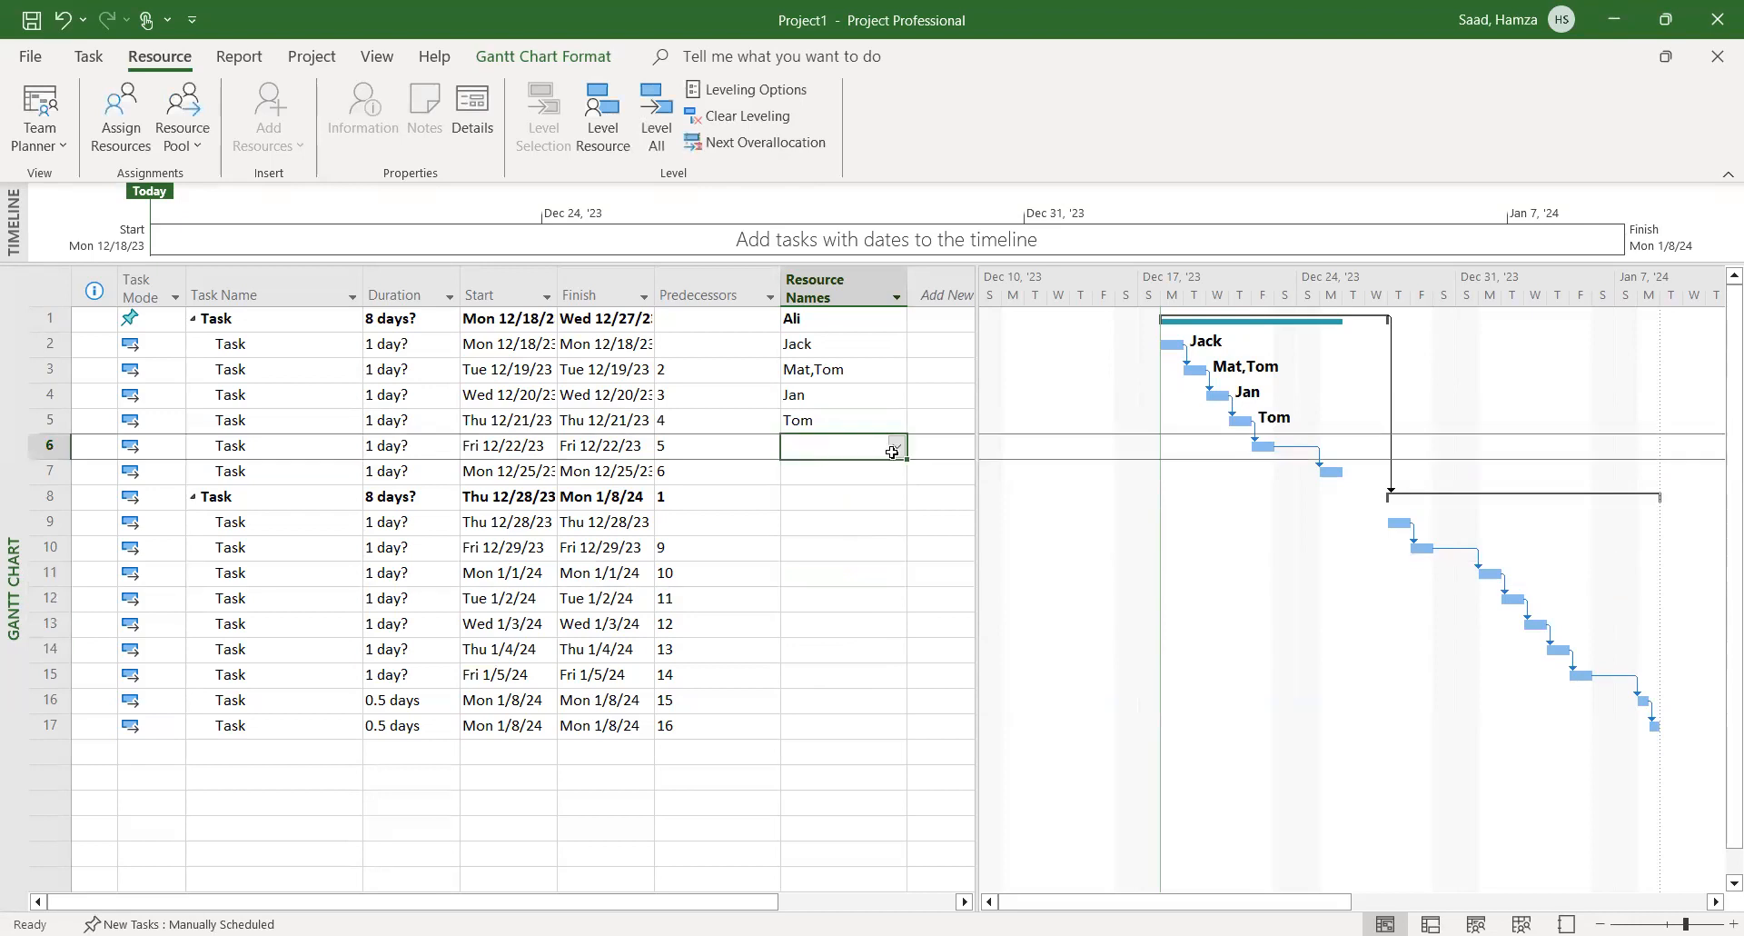
click(897, 450)
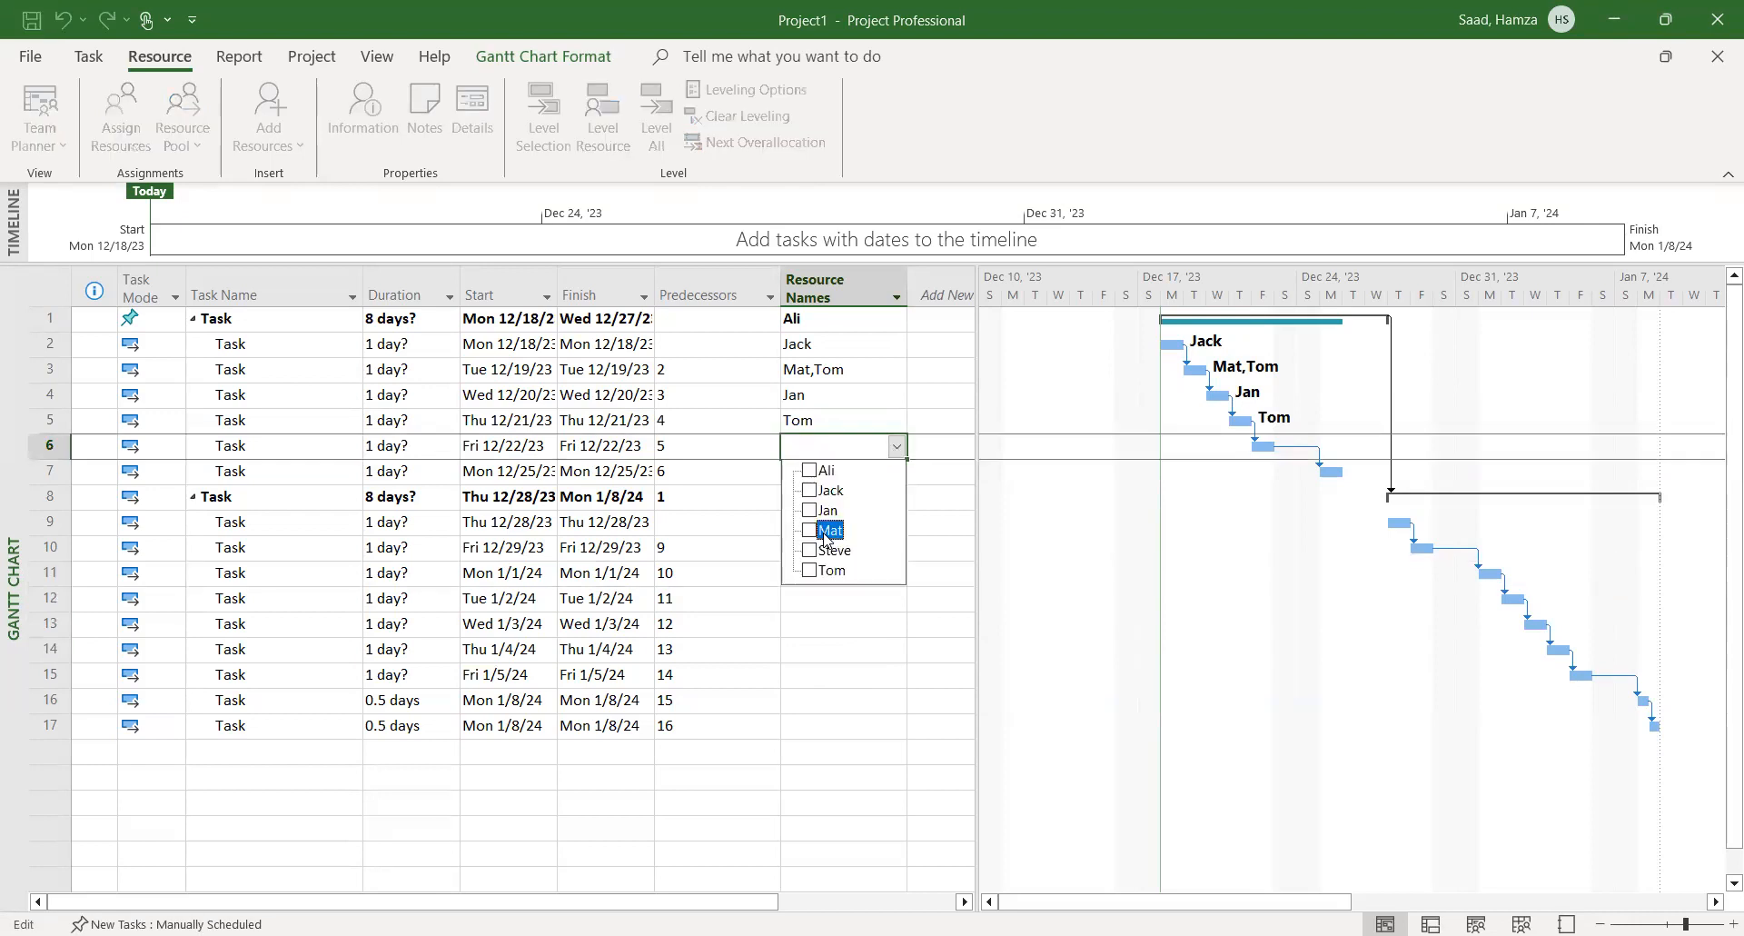
click(824, 536)
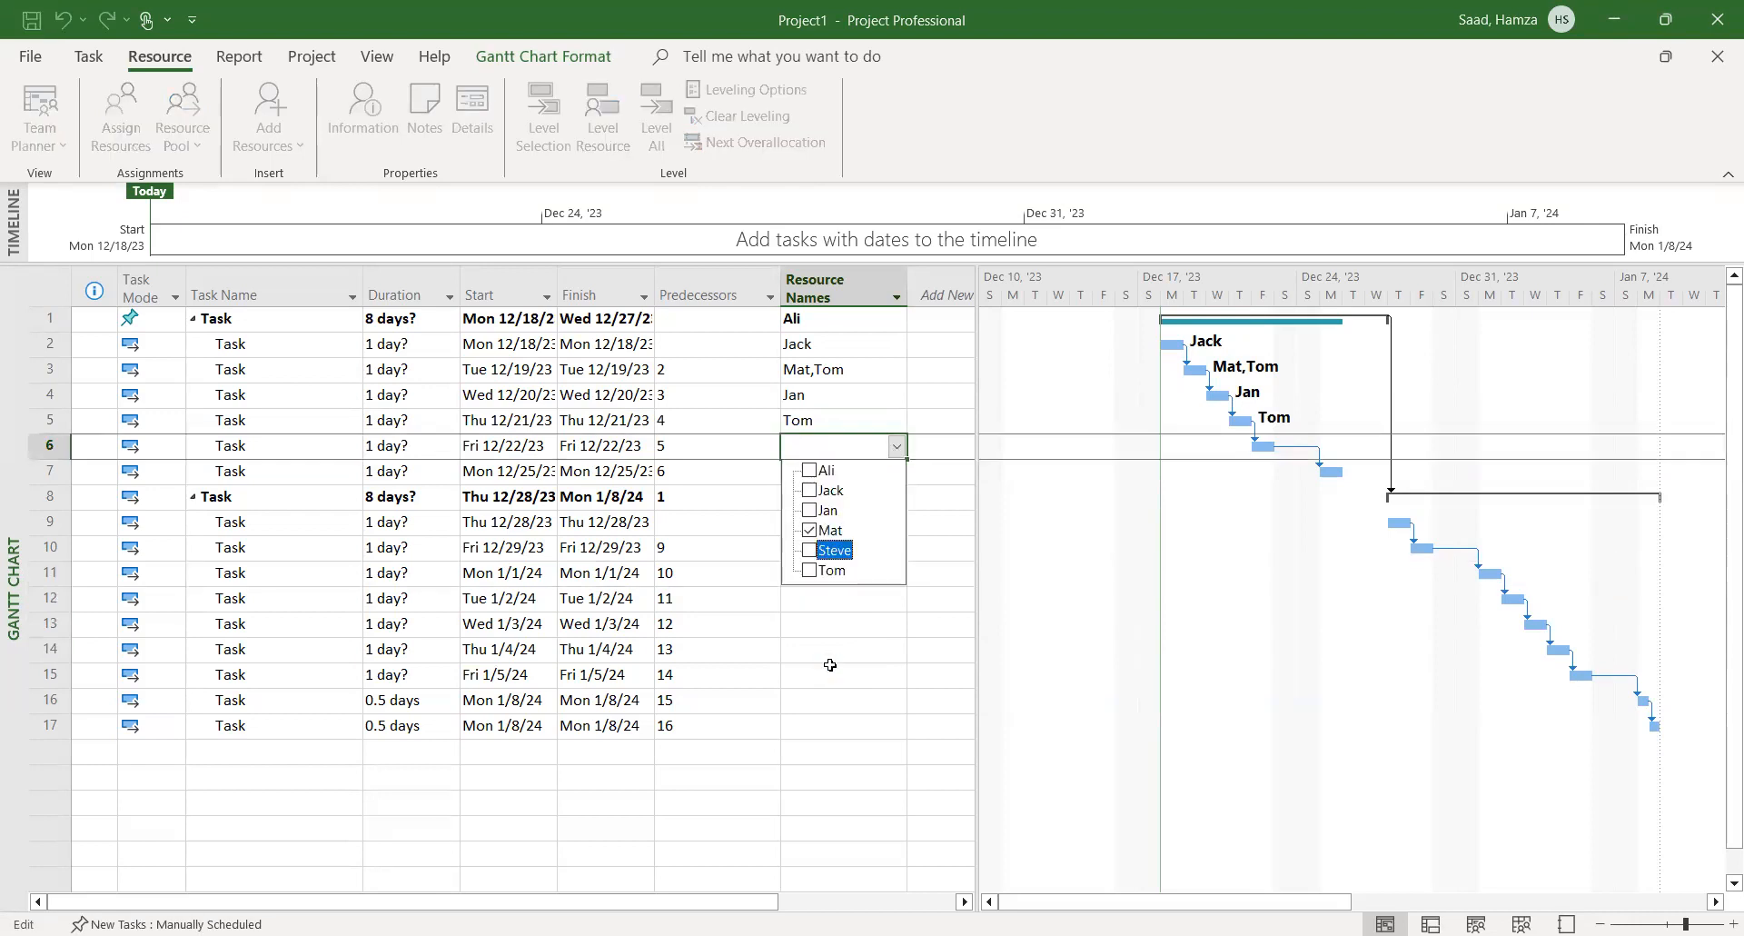
click(826, 660)
click(805, 468)
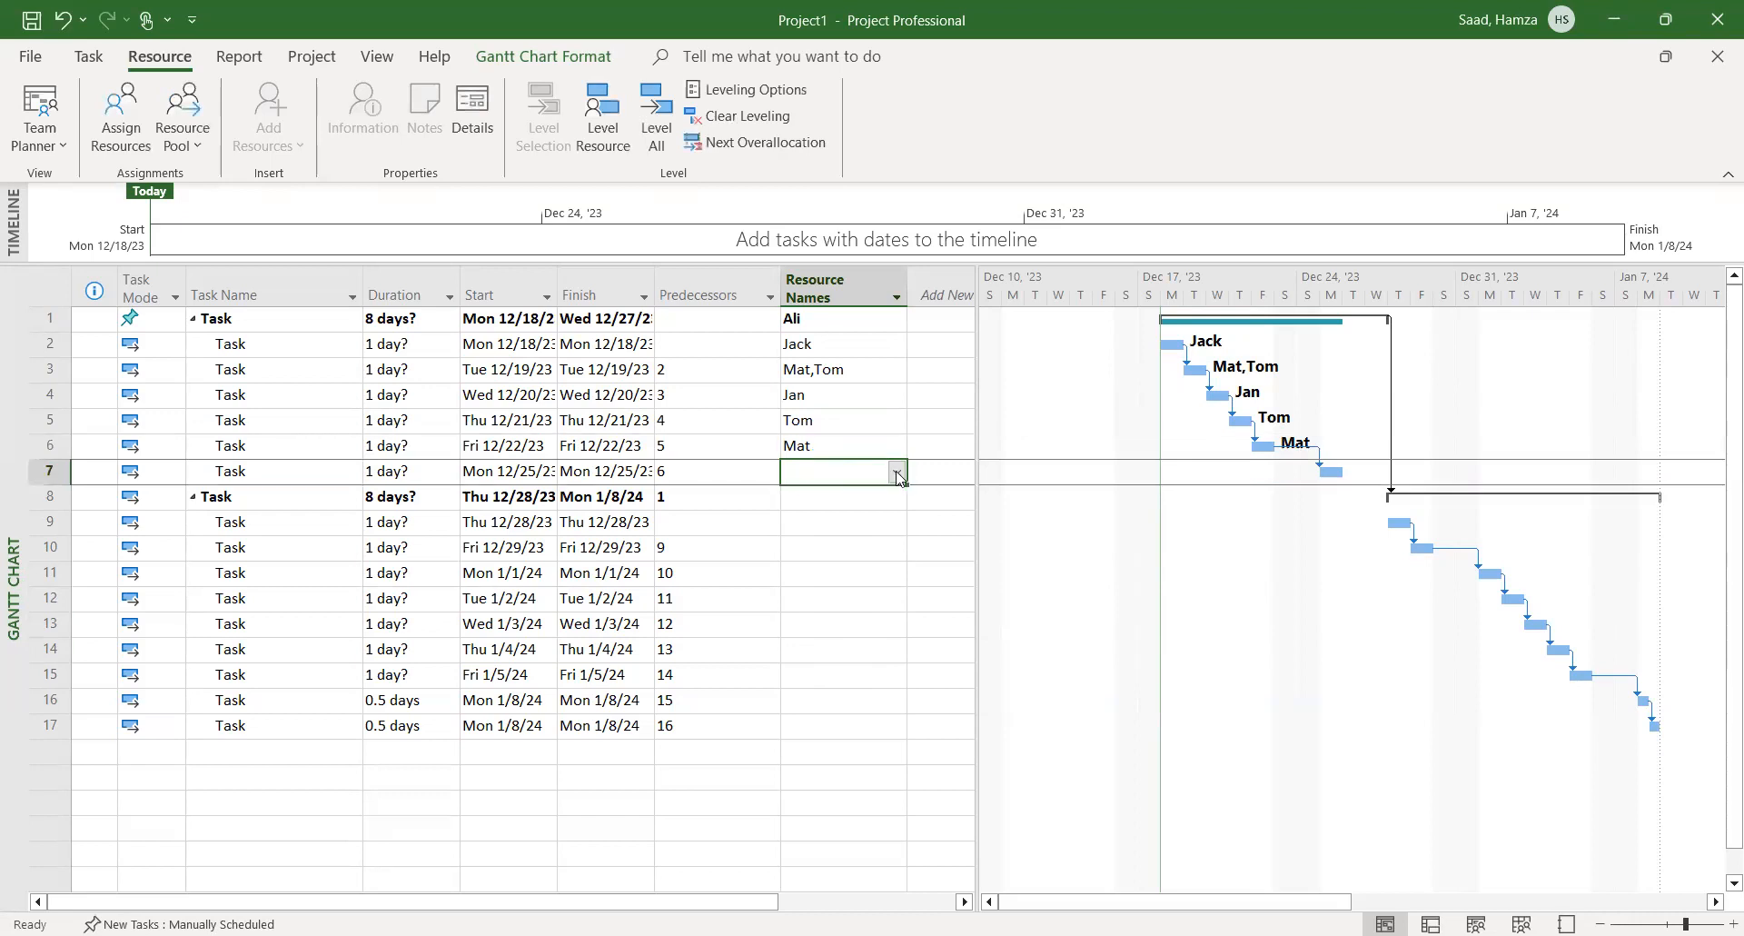
click(896, 472)
click(826, 515)
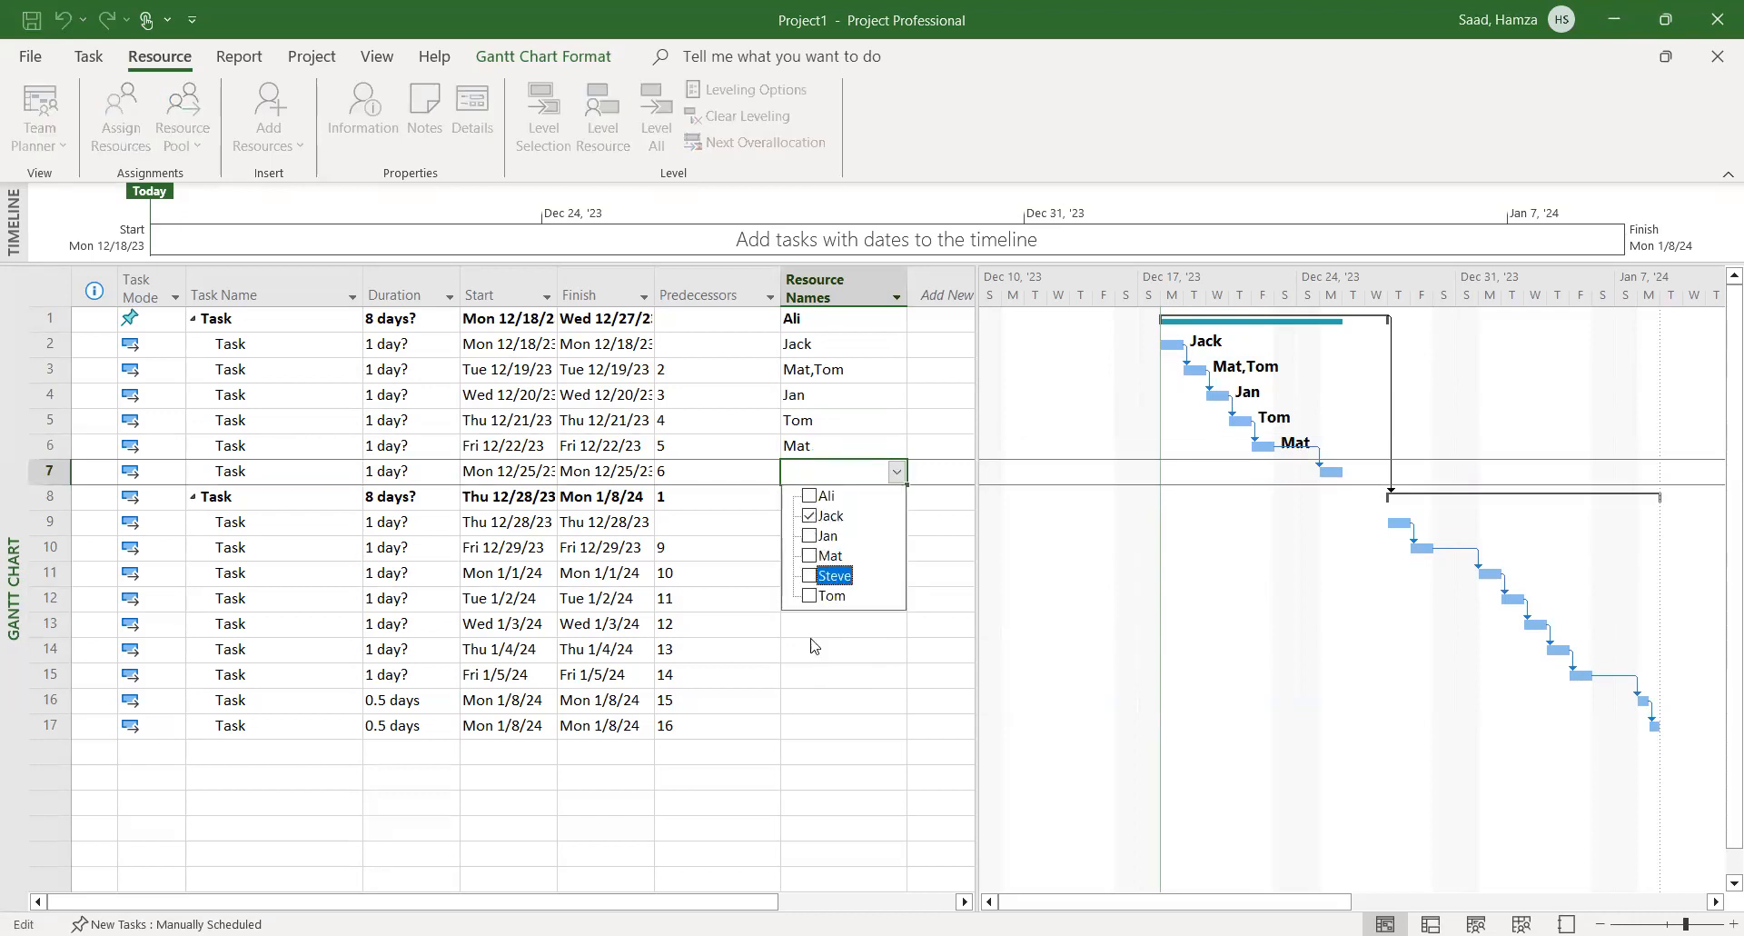
click(729, 525)
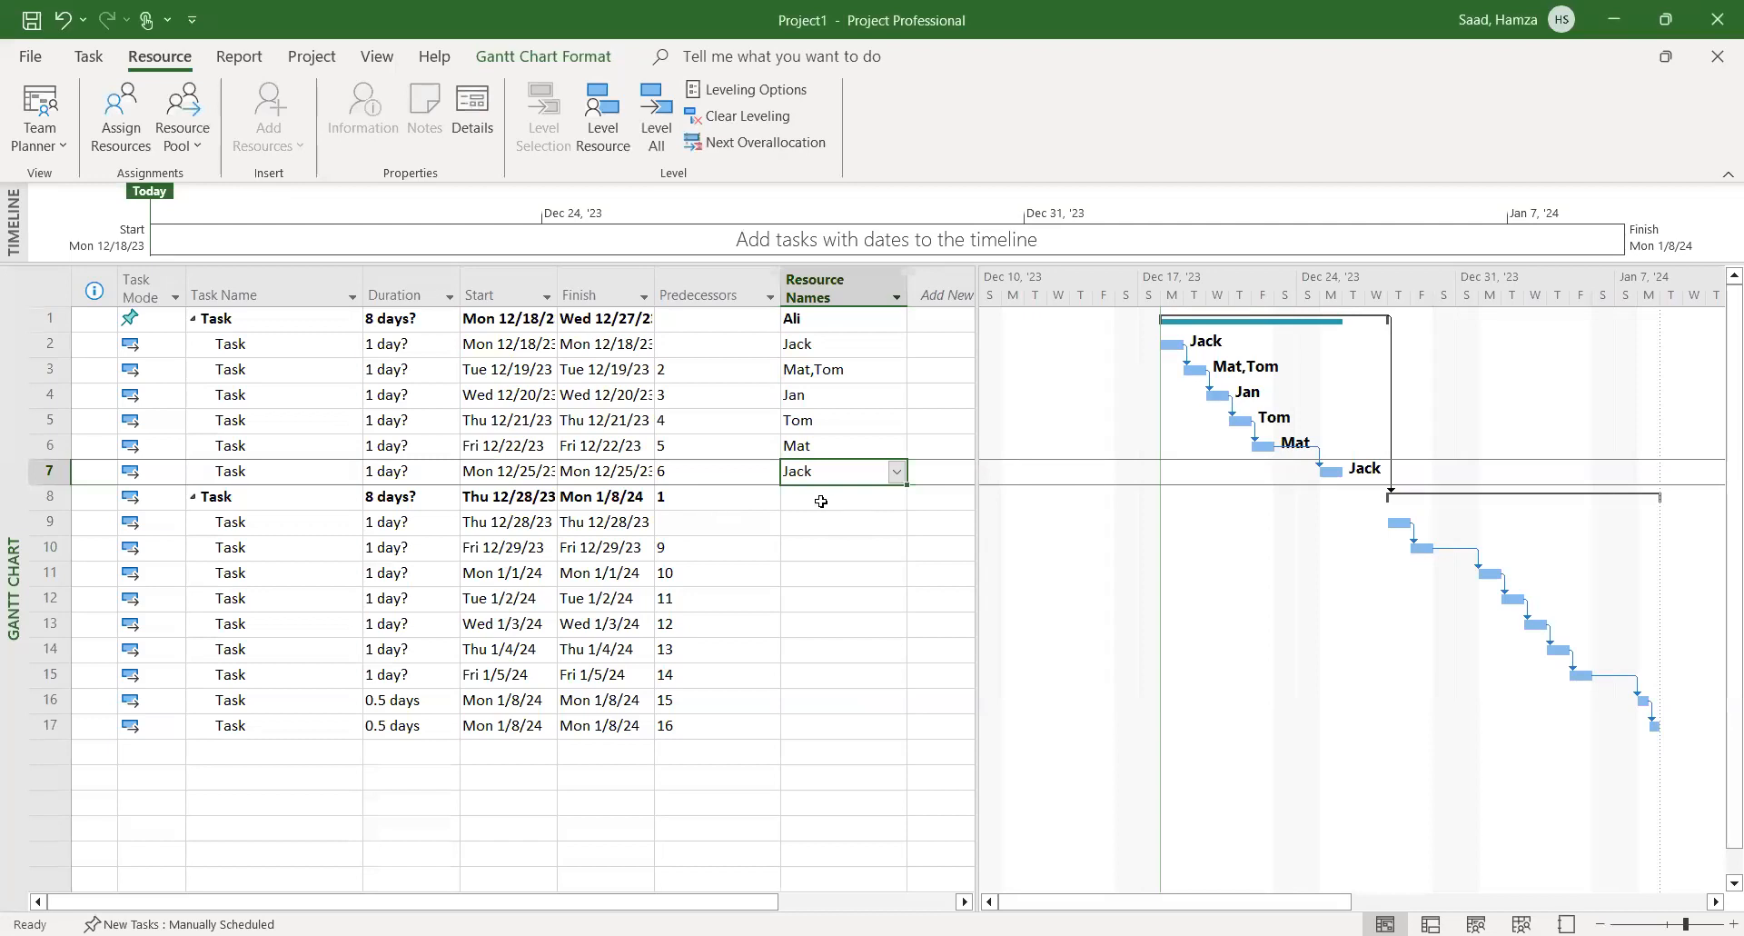
Assign the third resource in the alphabetical list to summary task 8
click(821, 501)
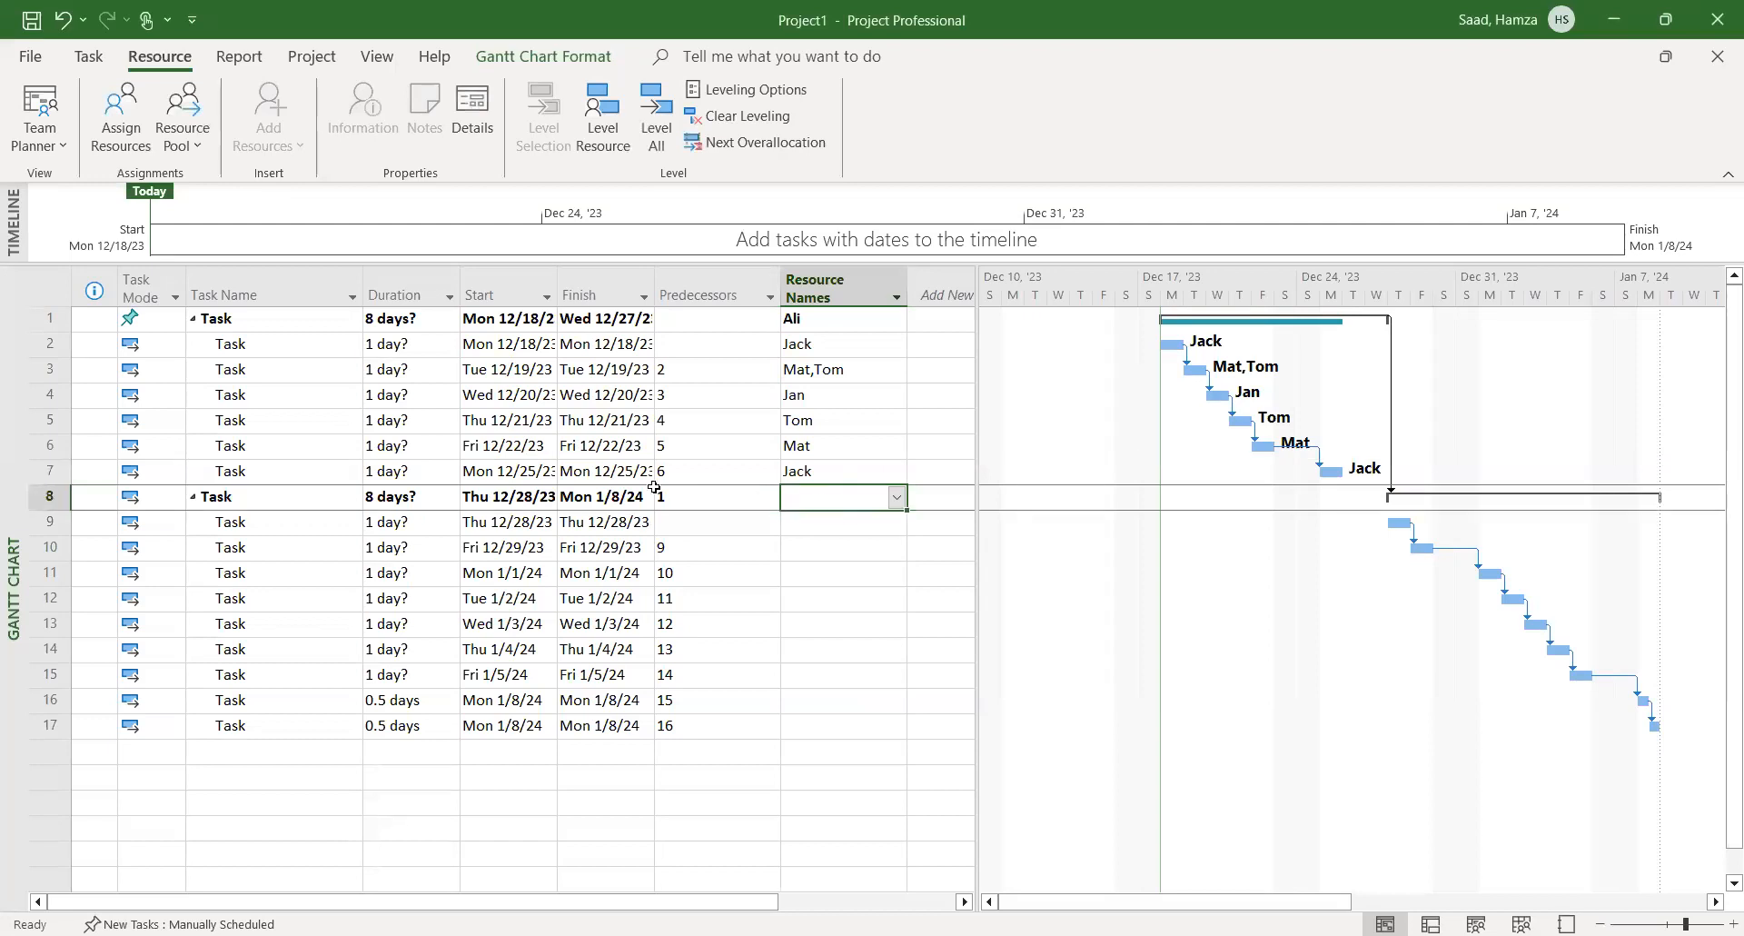
click(896, 499)
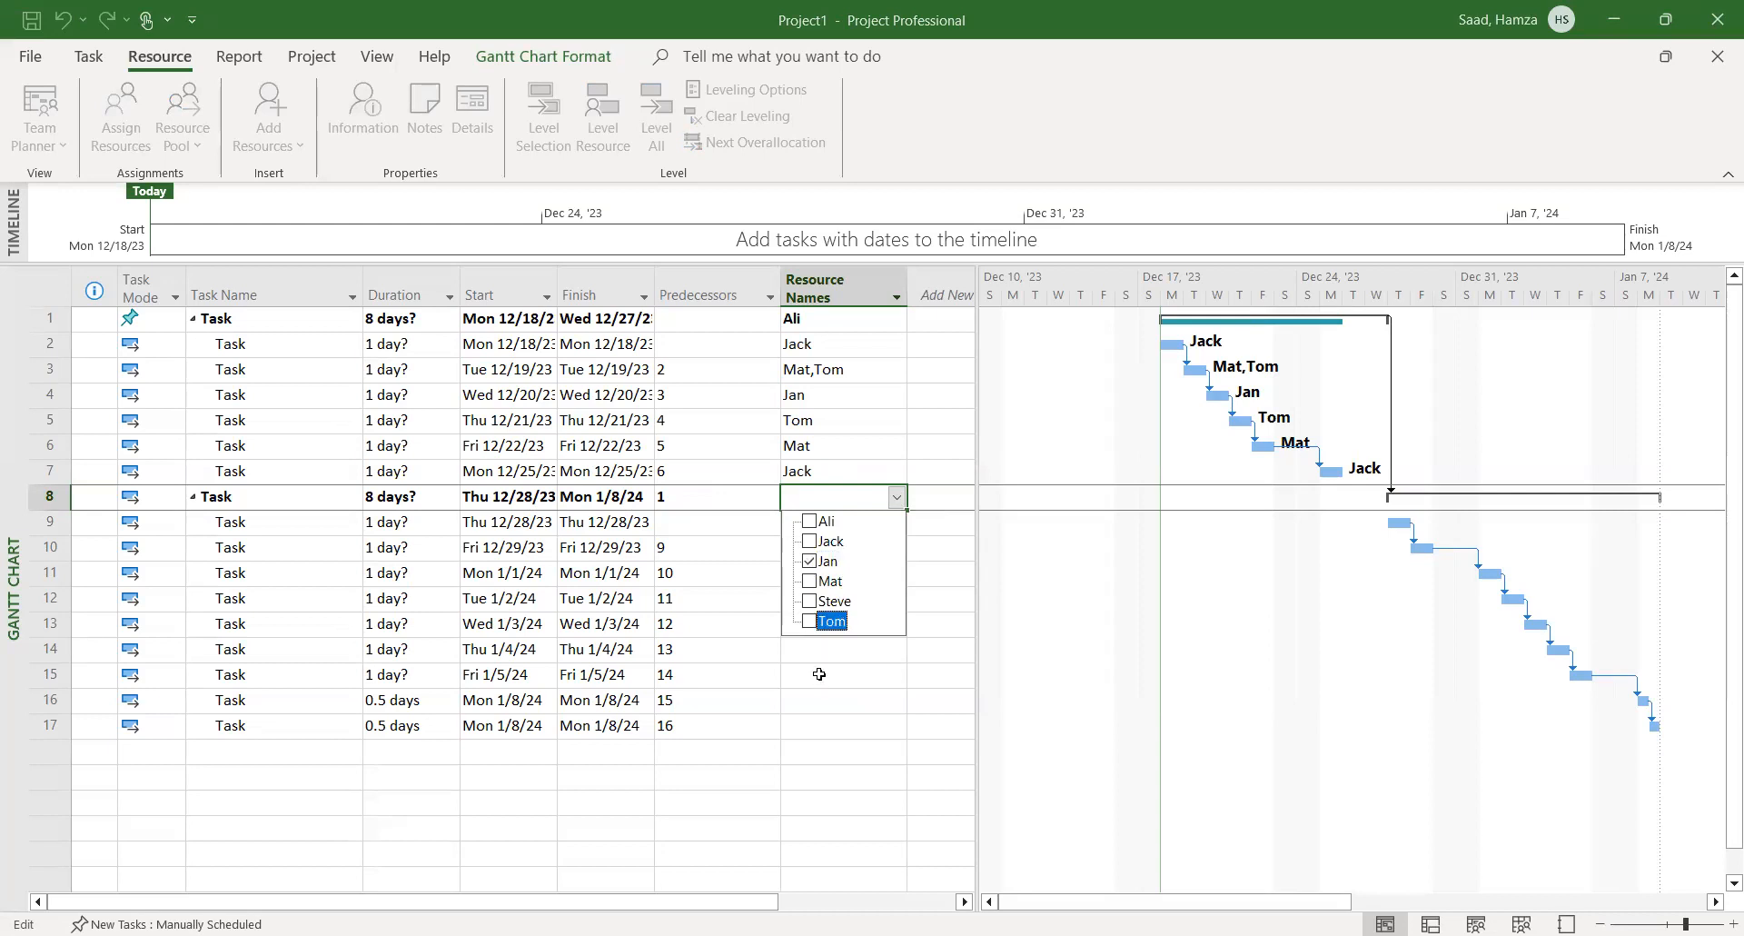
click(1037, 606)
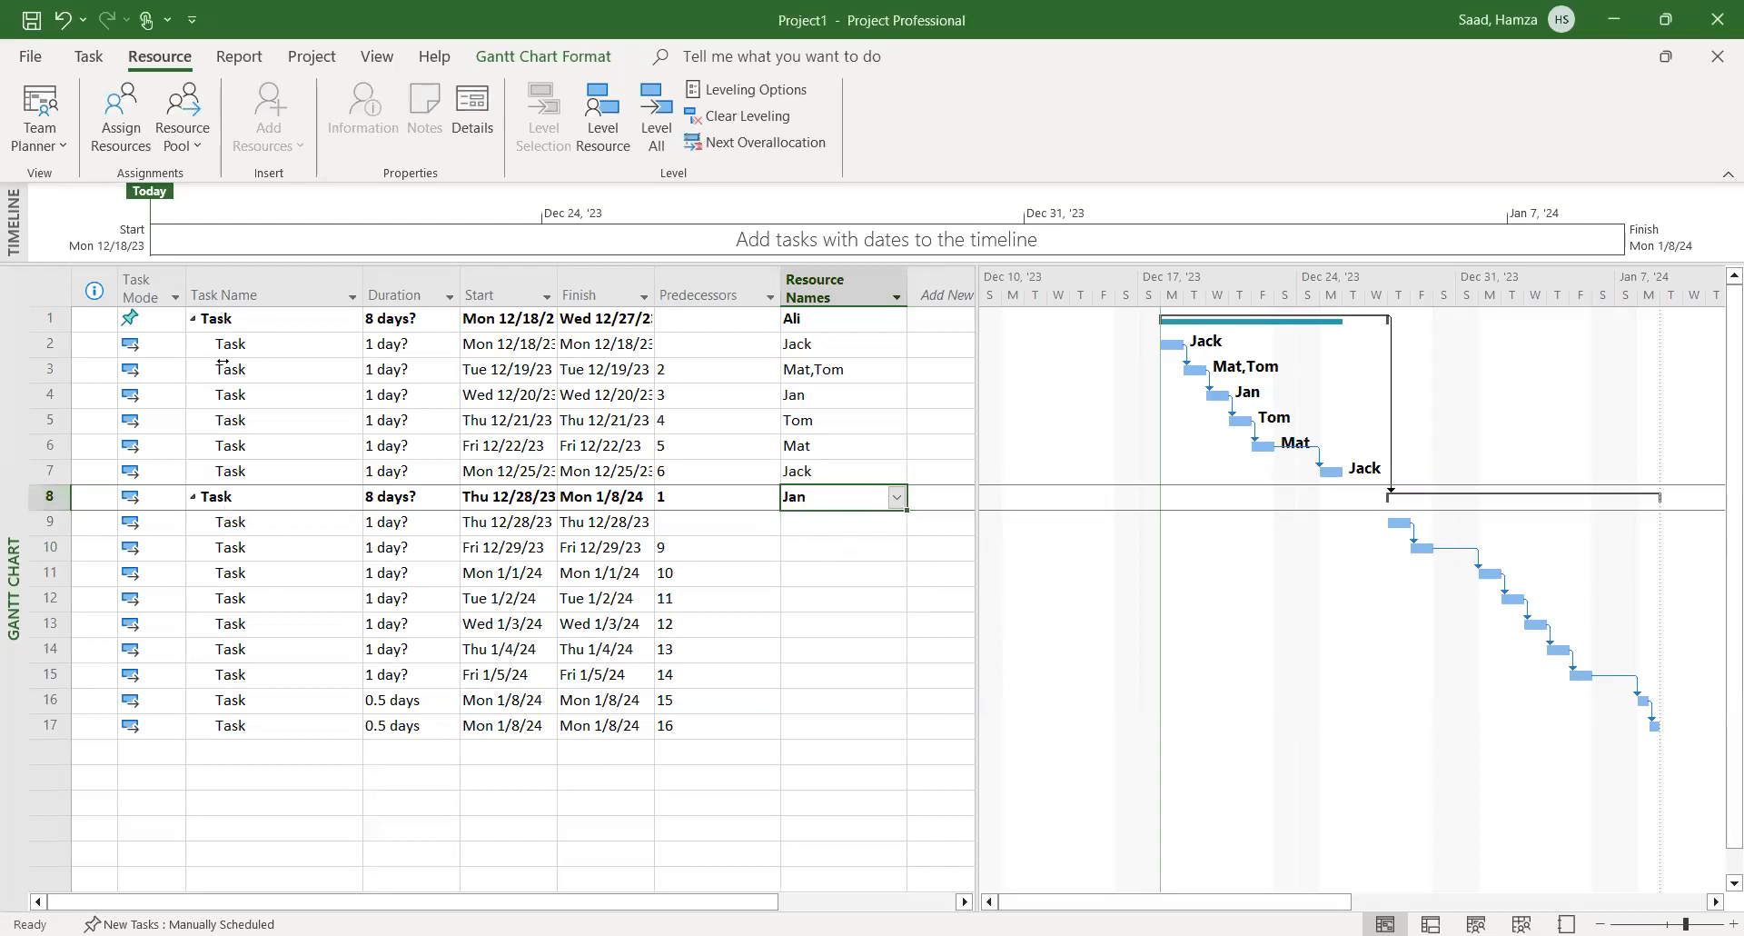
Examine the advanced task settings of summary task 8 and subtask 12, including their WBS codes
double_click(214, 498)
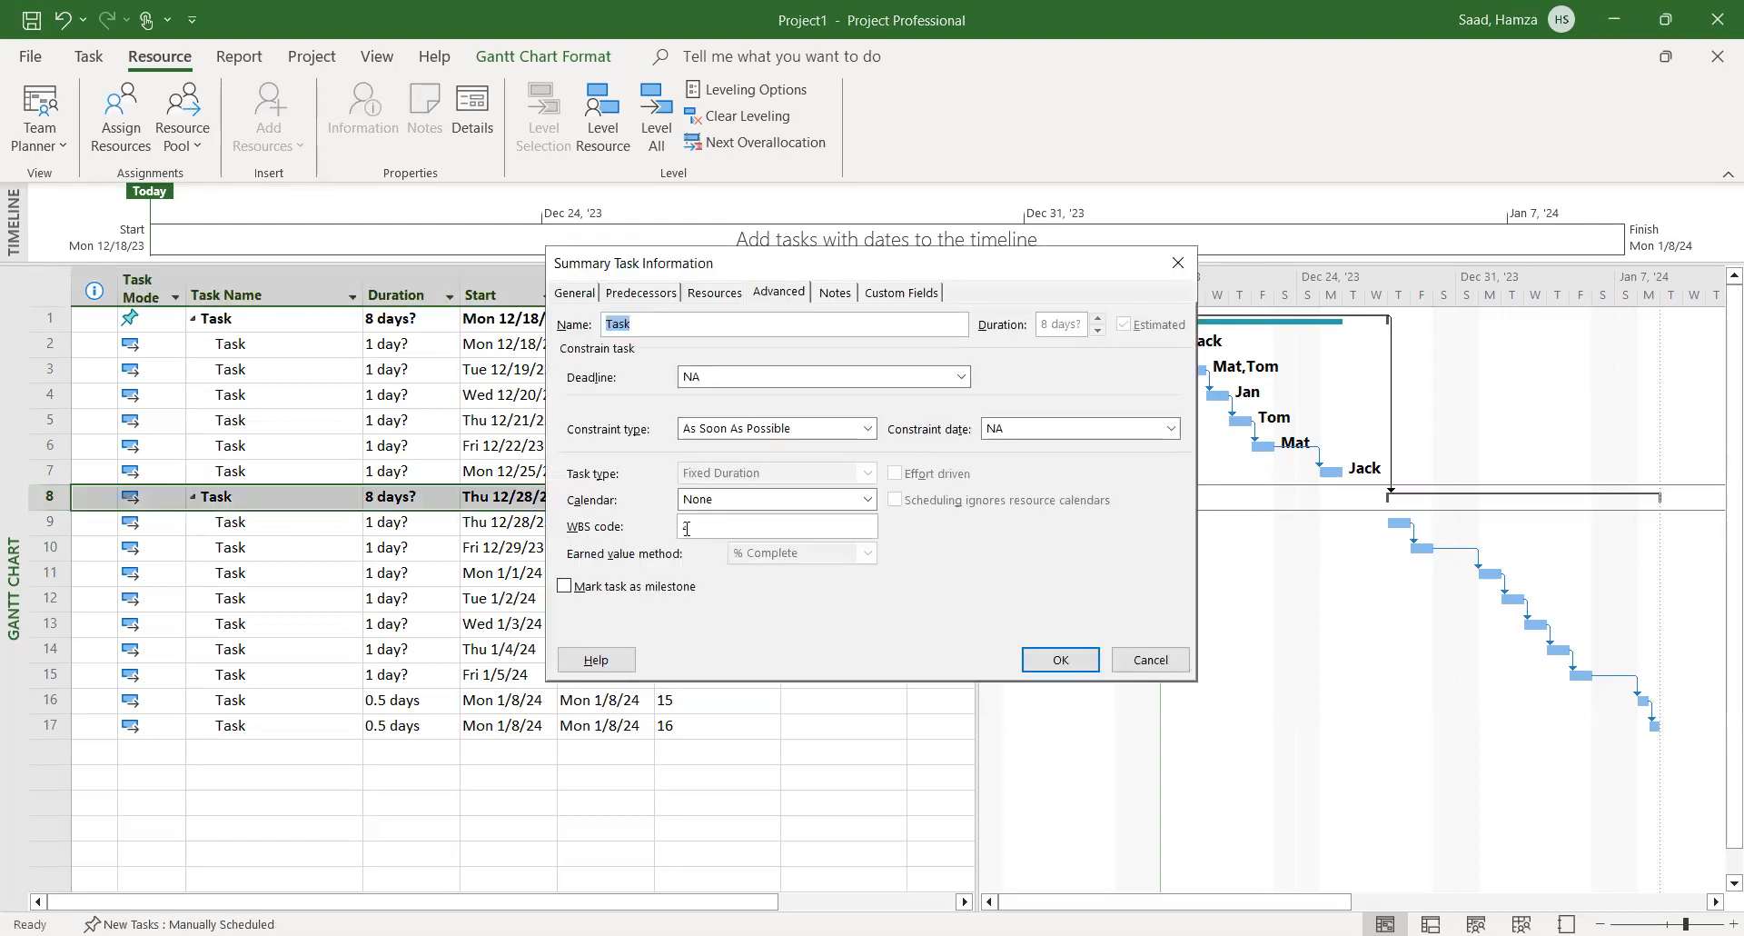
click(1138, 668)
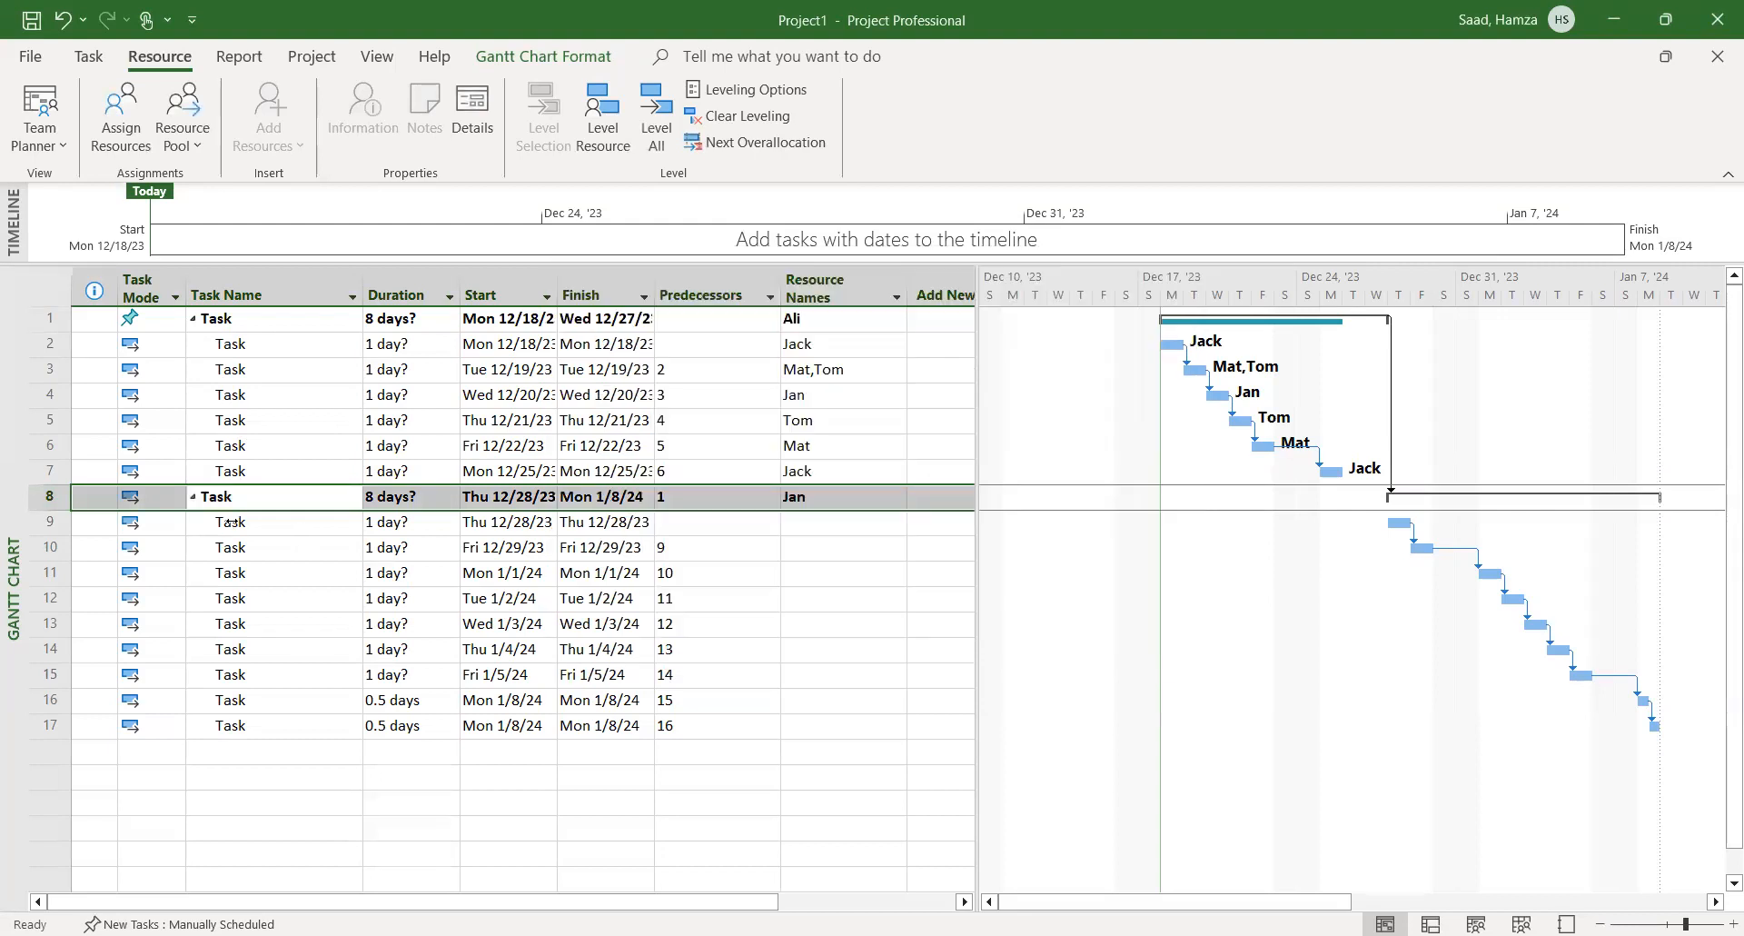
double_click(223, 599)
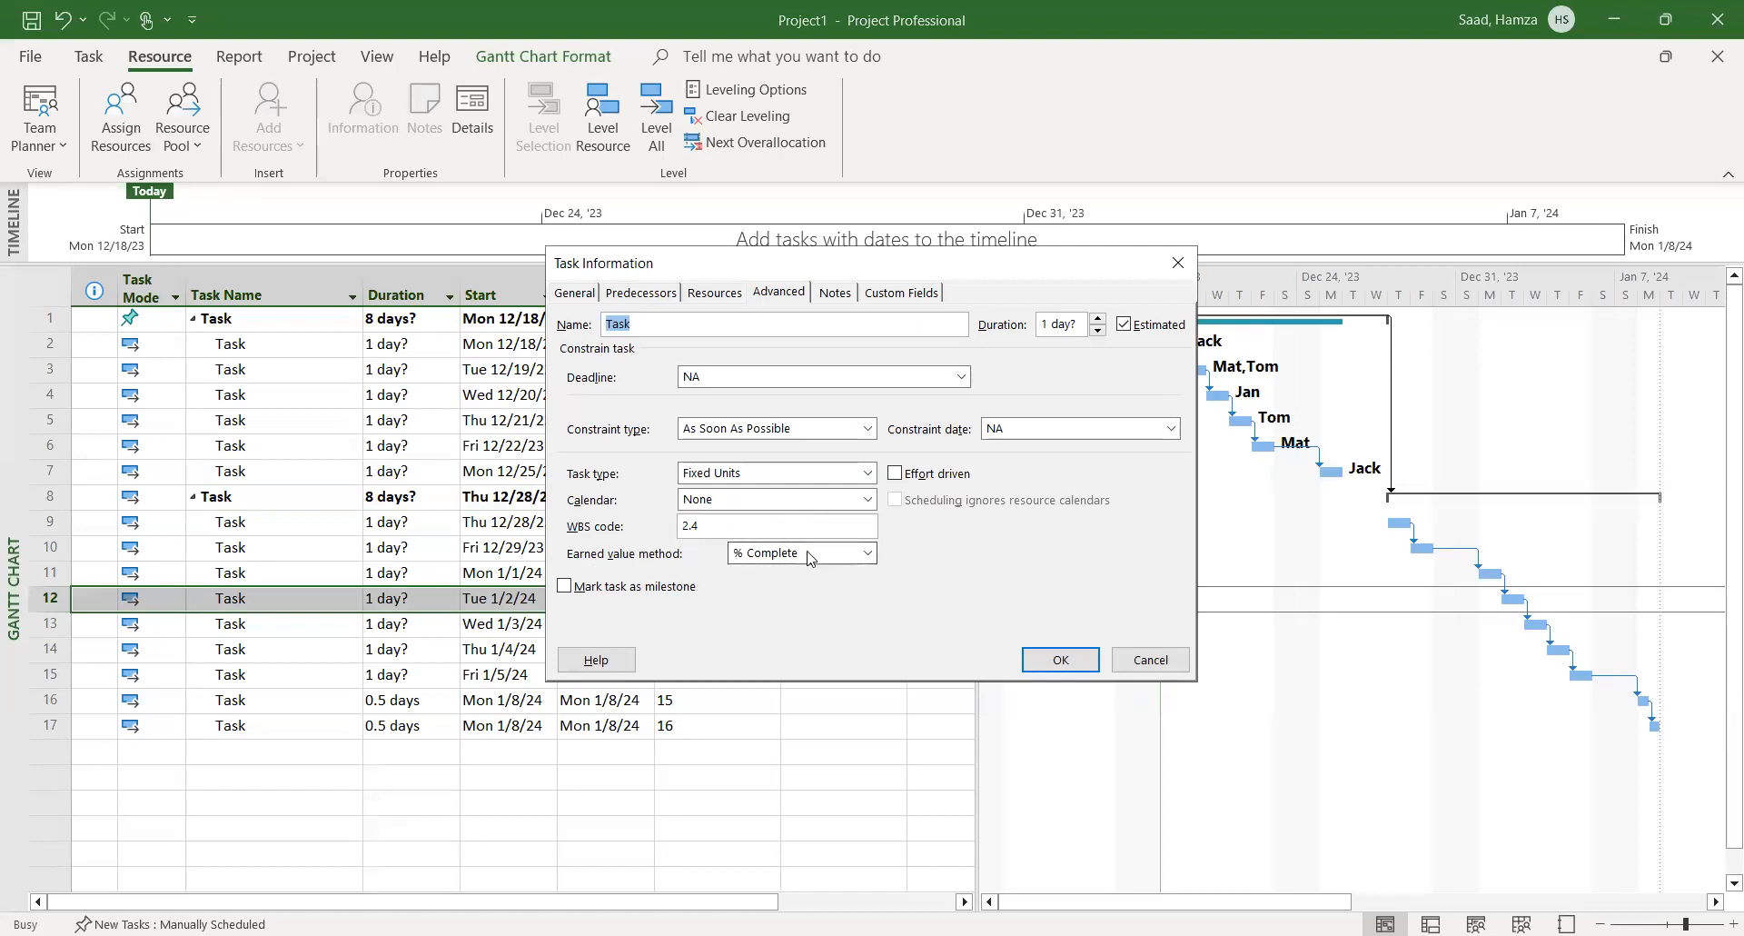
click(1156, 672)
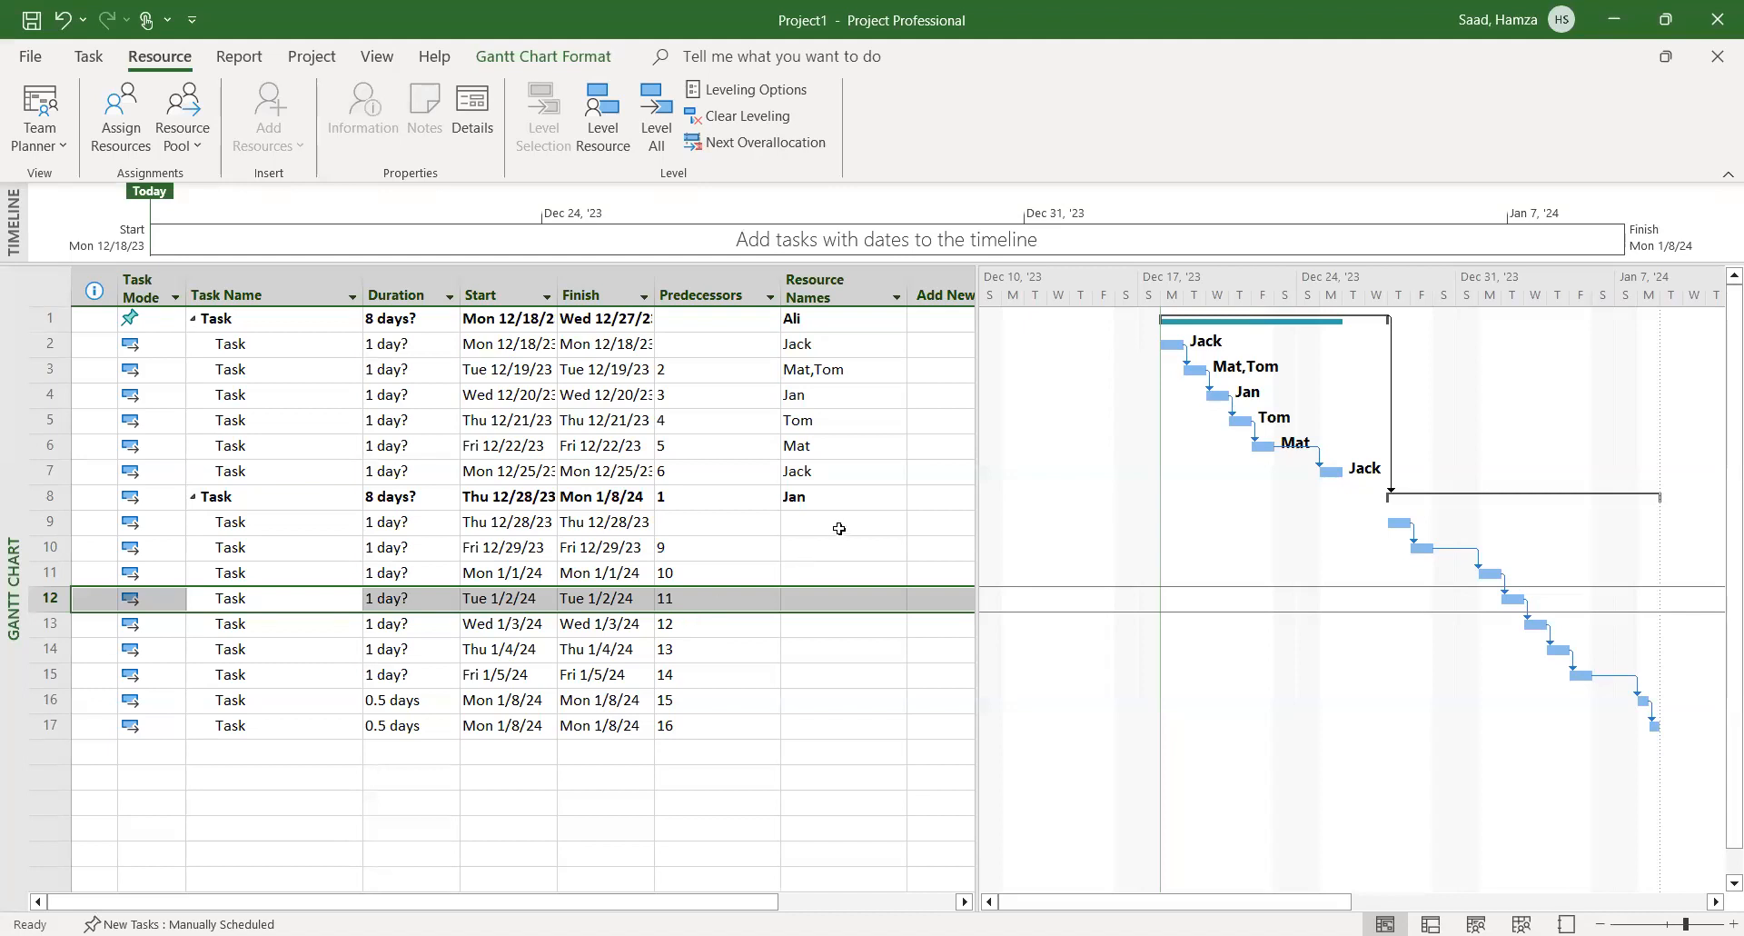
Assign the third resource in the alphabetical list to task 9 and the fifth resource to task 10
click(811, 523)
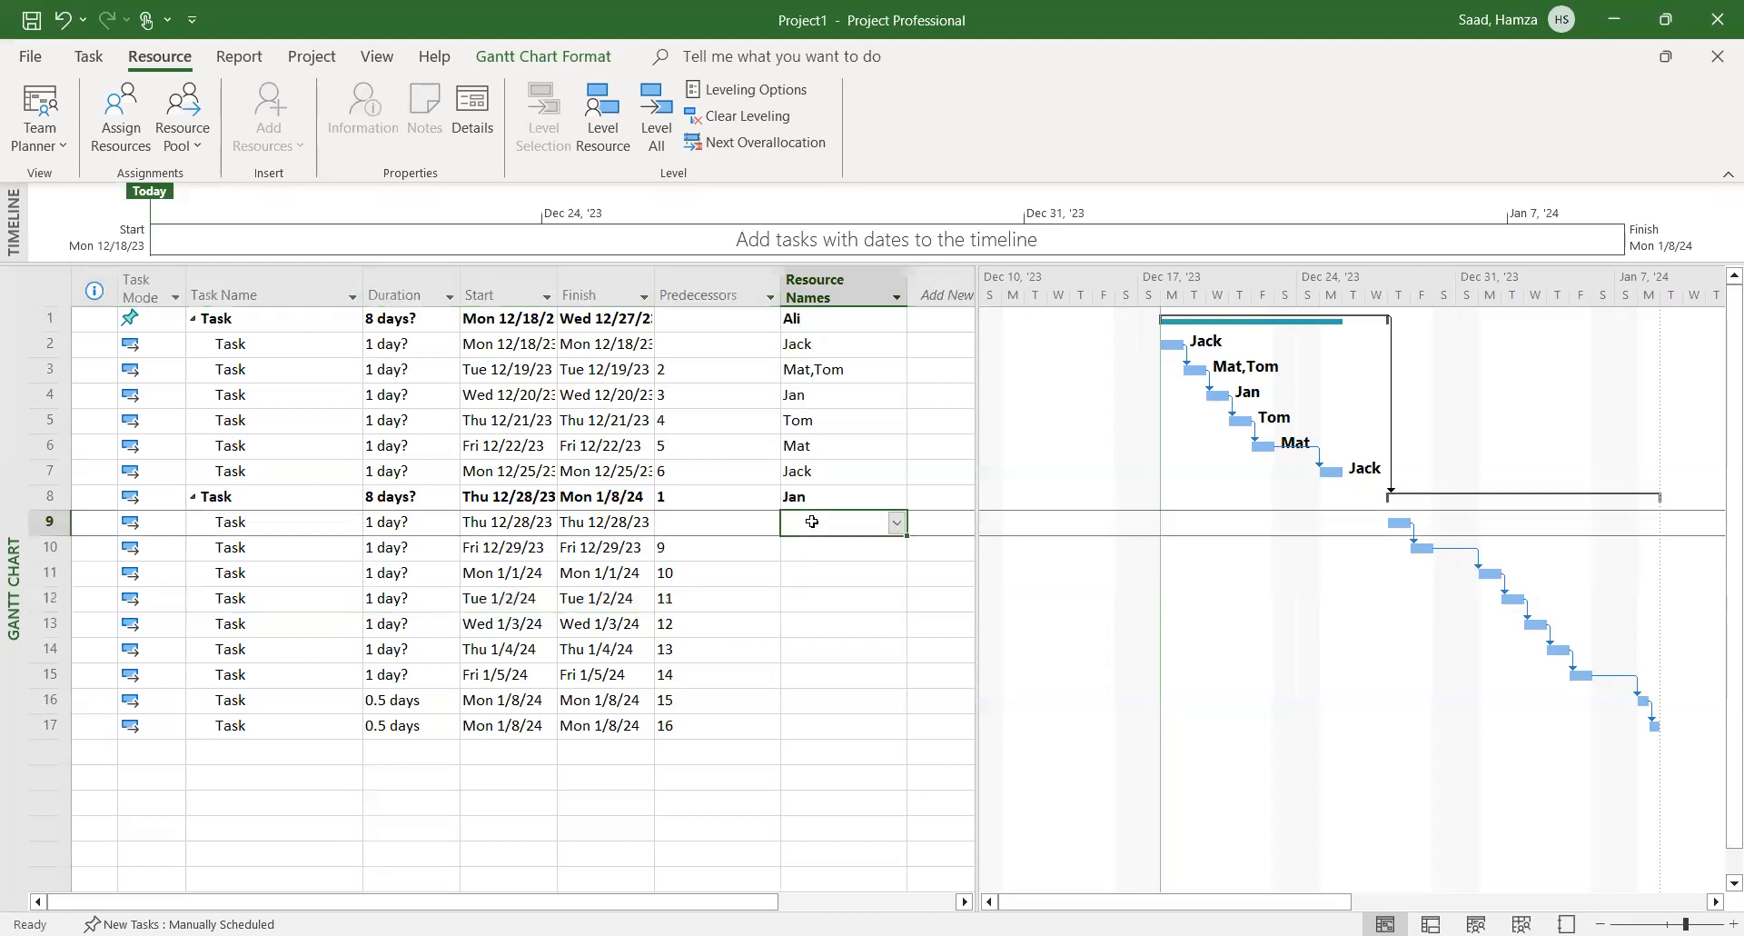
click(896, 524)
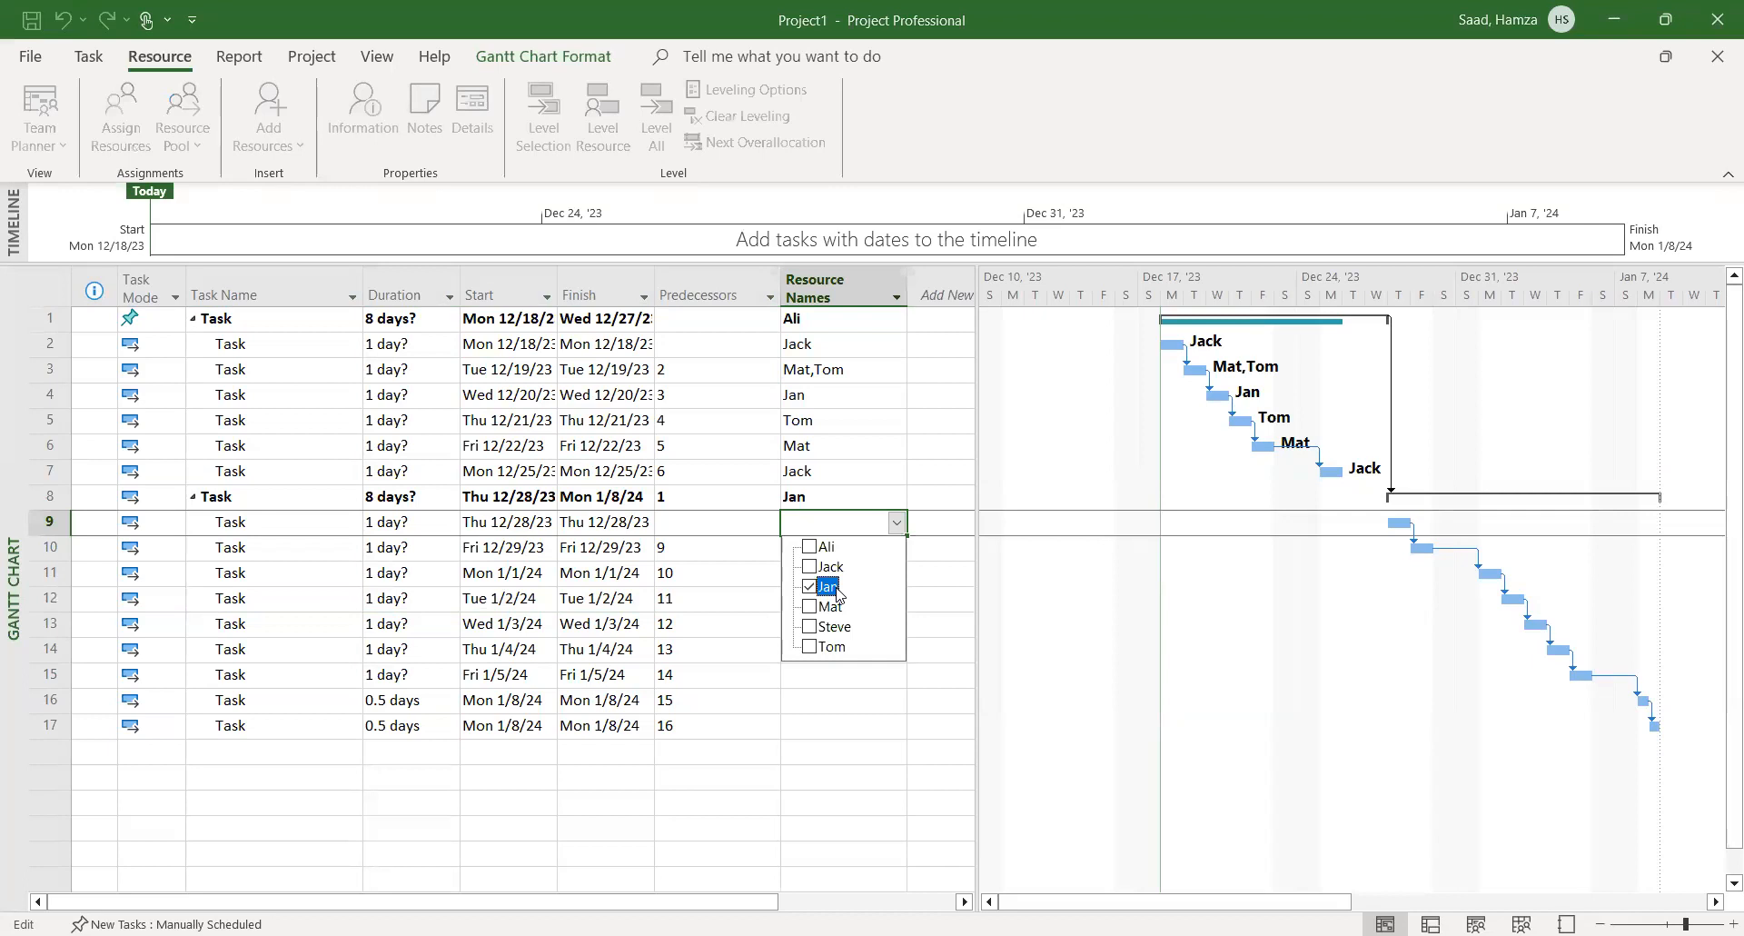
key(Return)
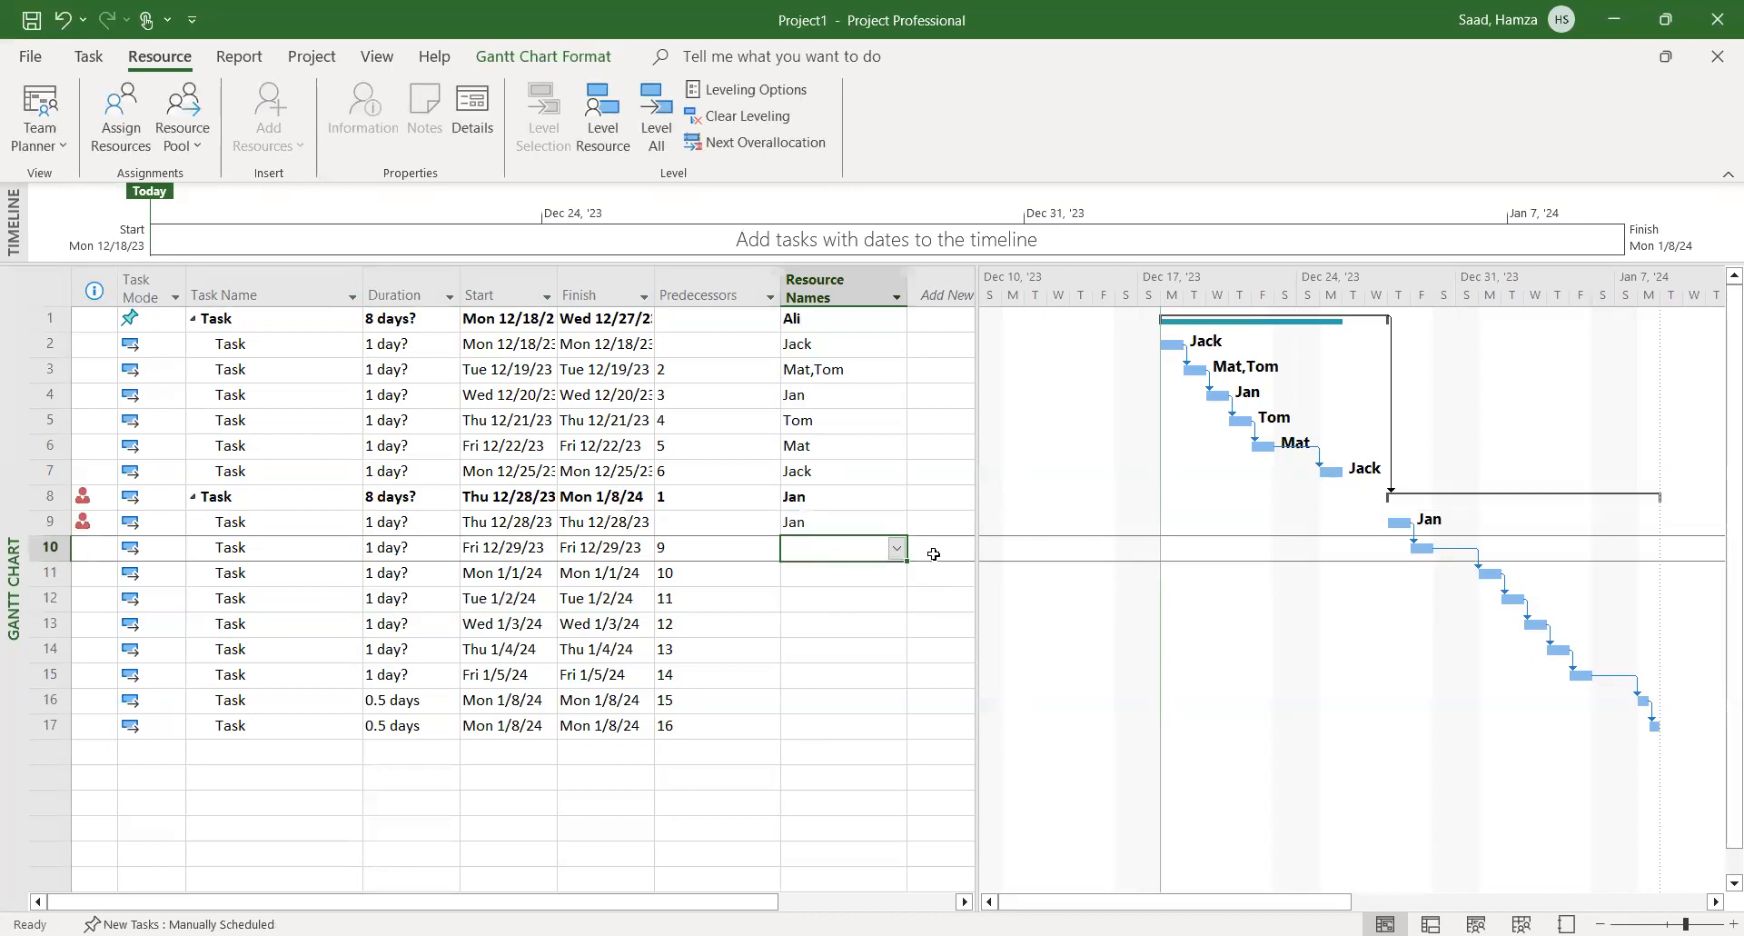
click(897, 549)
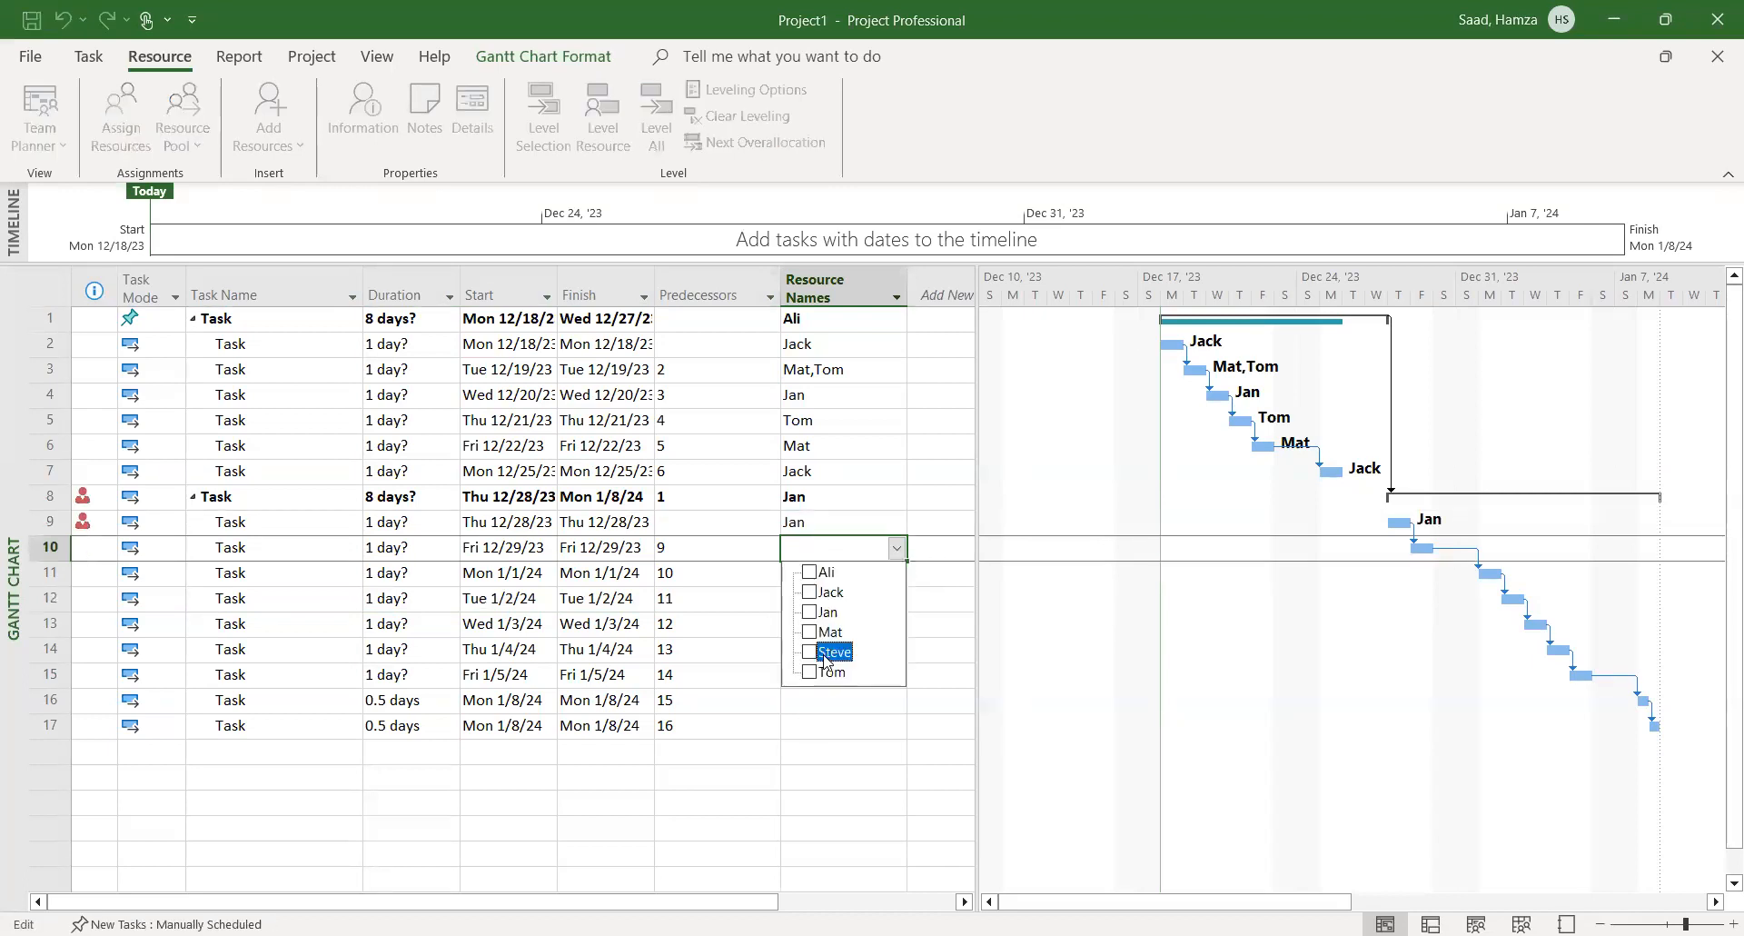
key(Return)
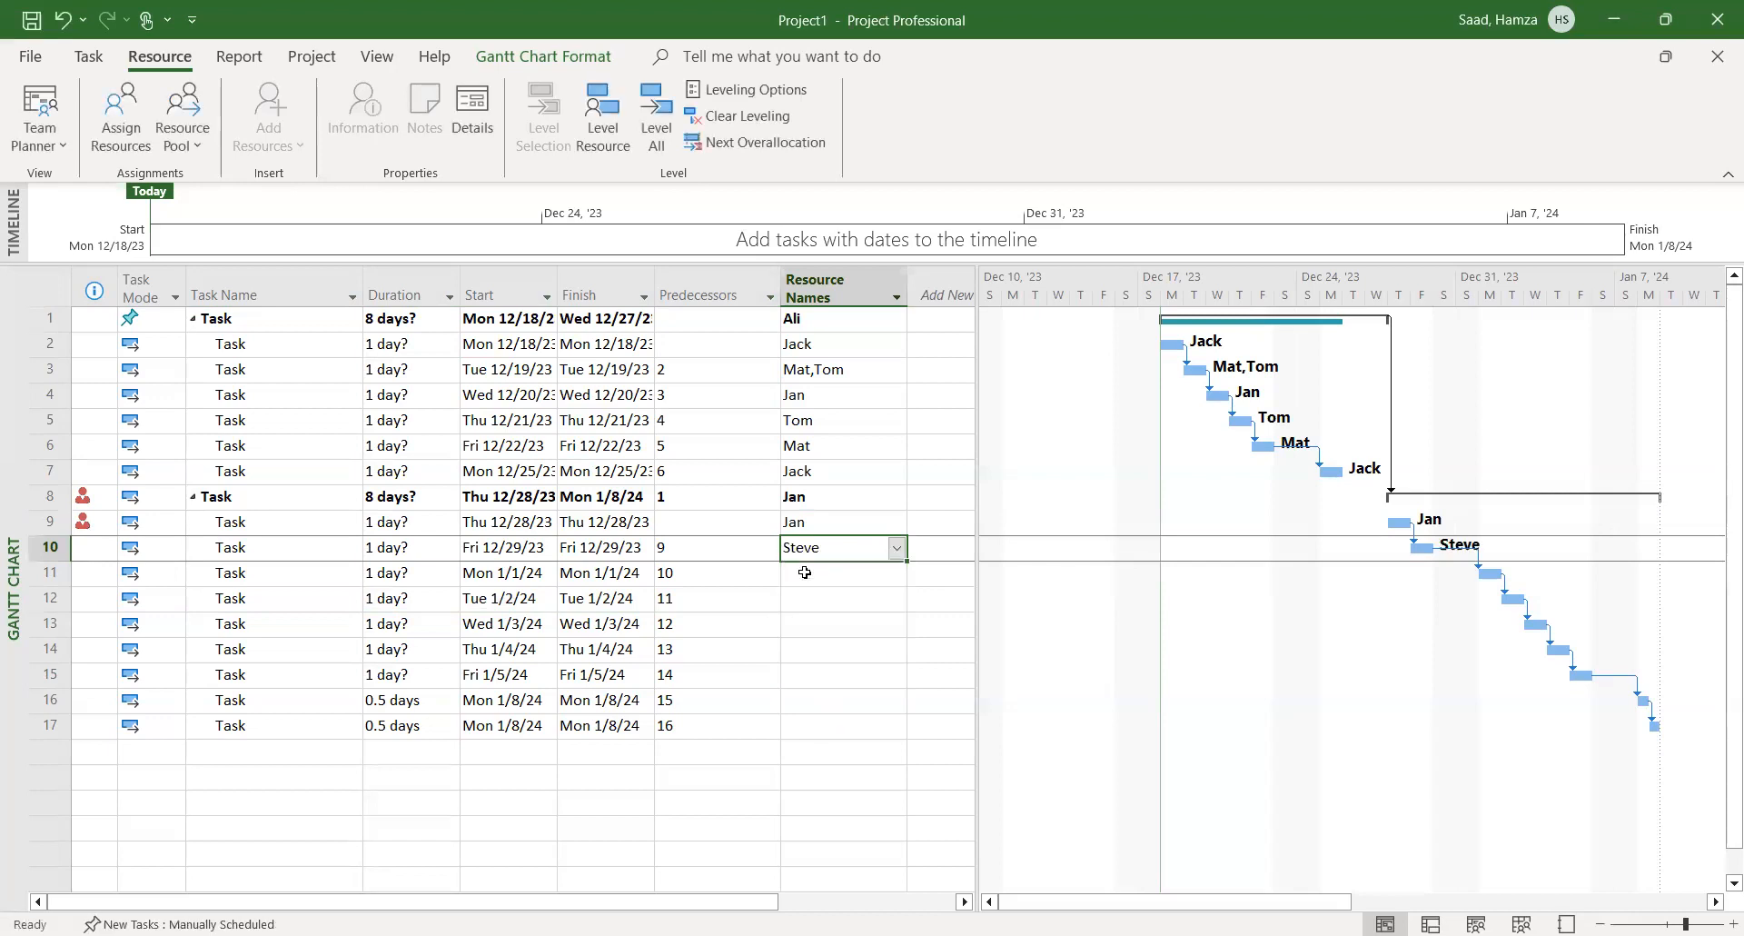
Assign the sixth resource in the alphabetical list to task 11 and the fourth resource to task 12
click(895, 579)
click(830, 699)
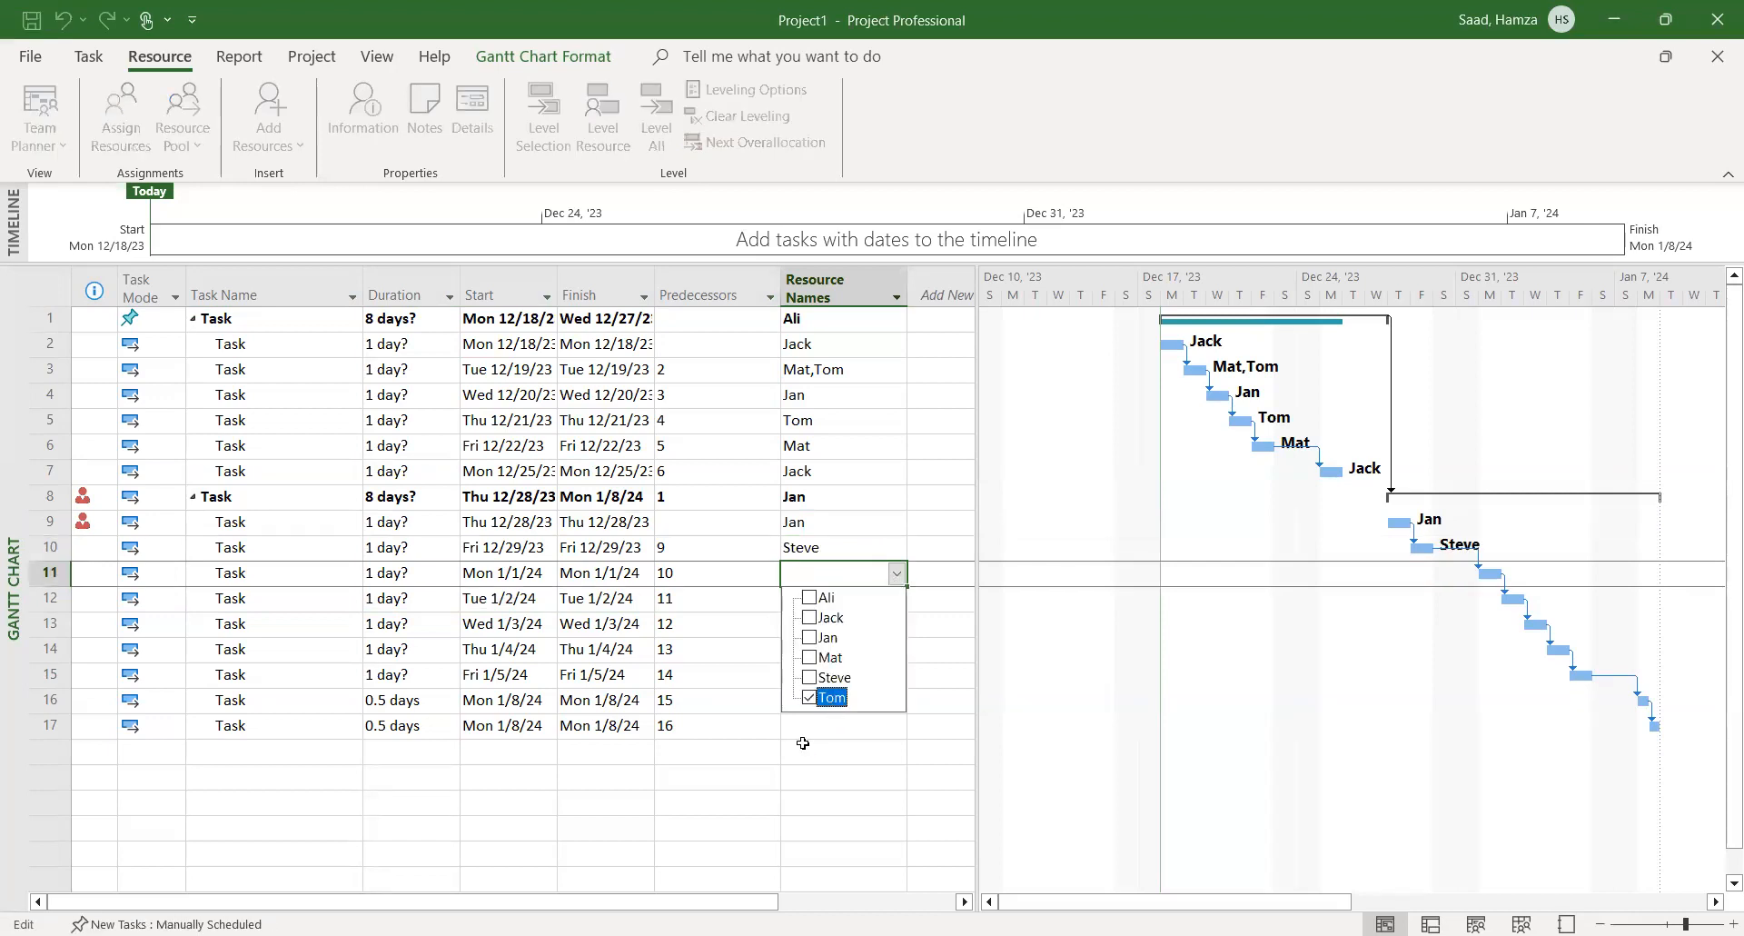
key(Return)
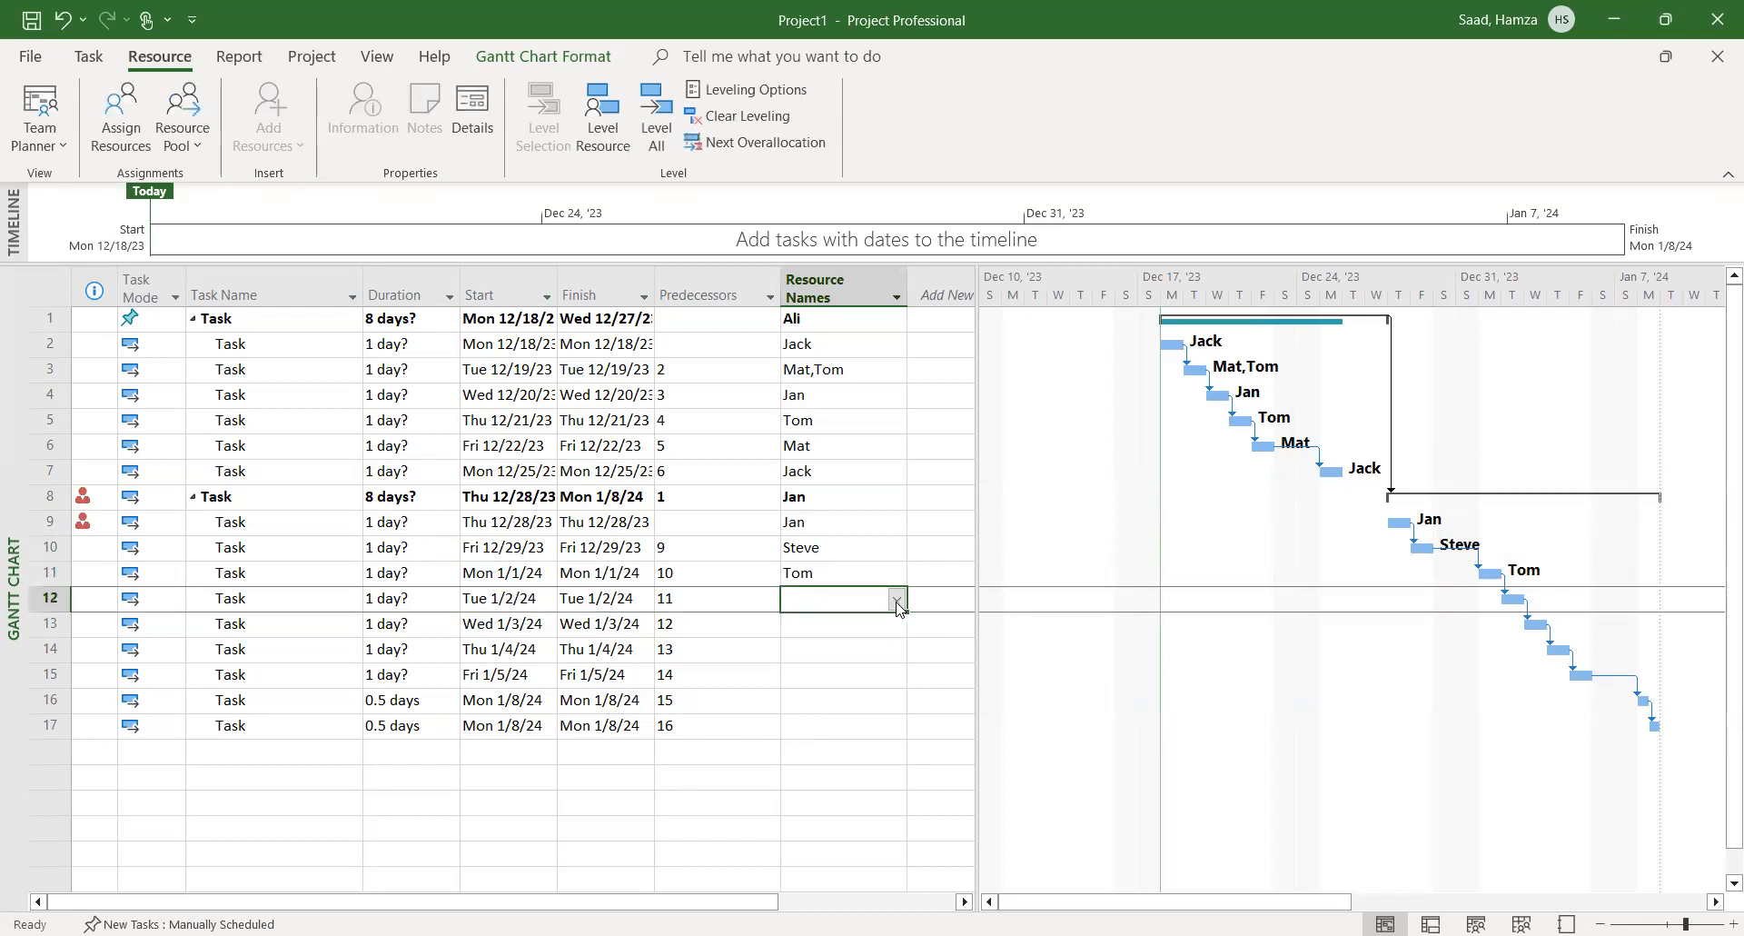
click(896, 603)
click(831, 684)
key(Return)
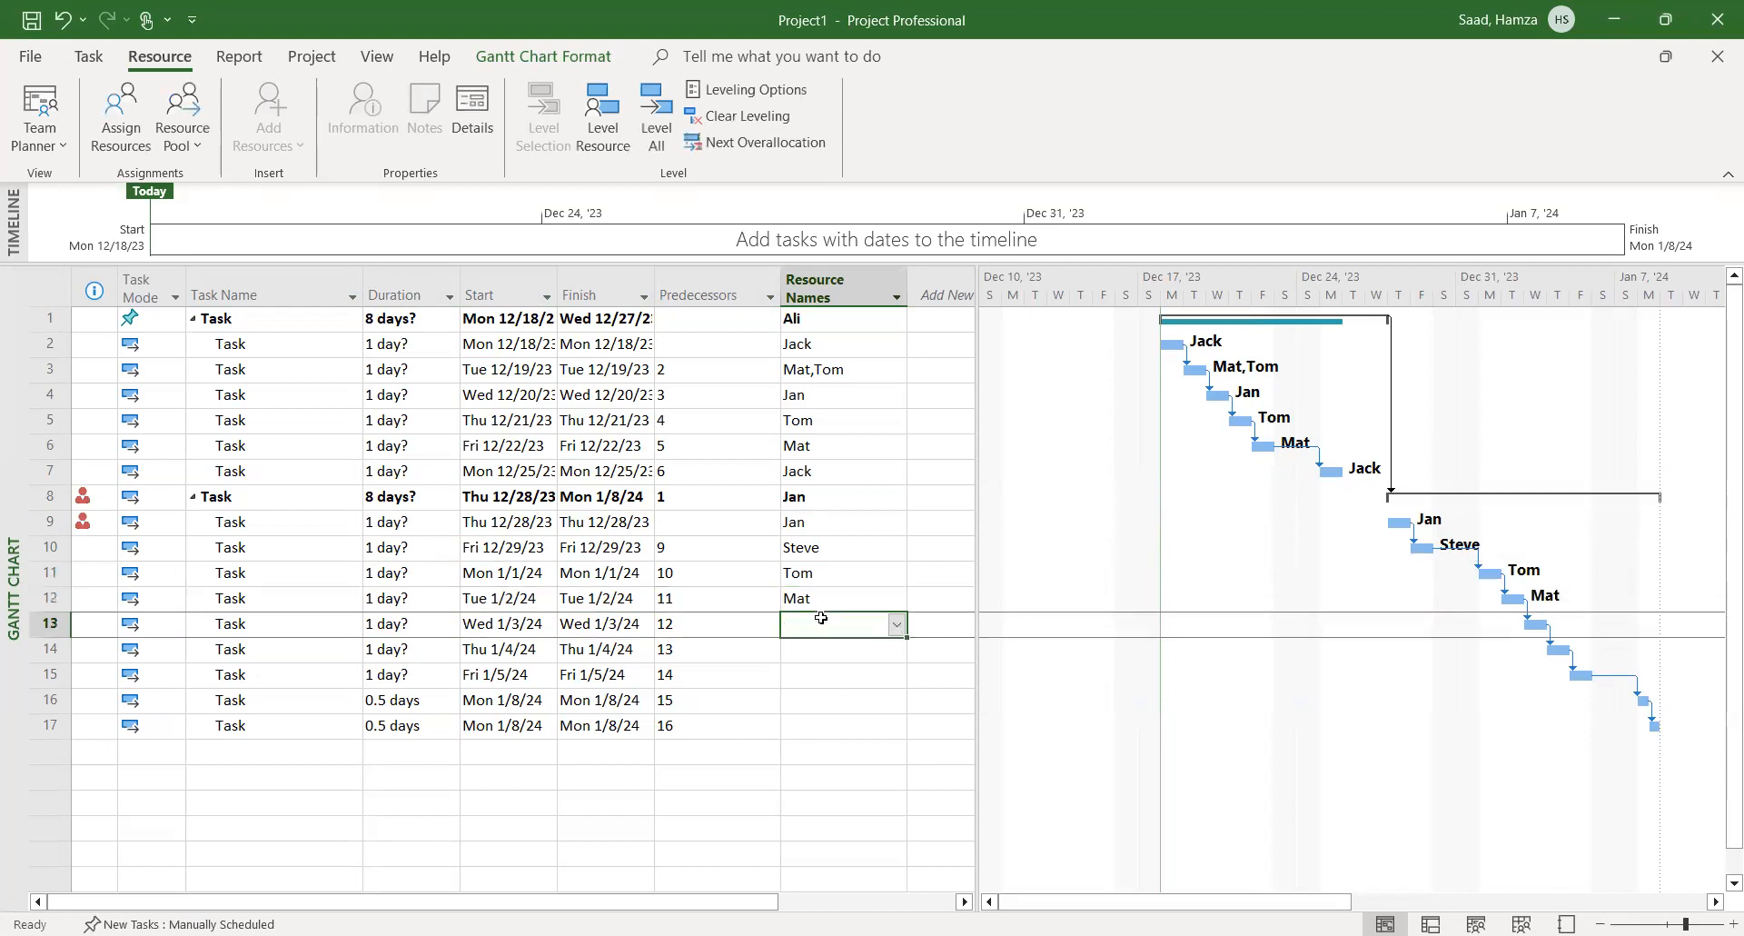
Assign the first resource in the alphabetical list to both task 13 and task 14
click(896, 627)
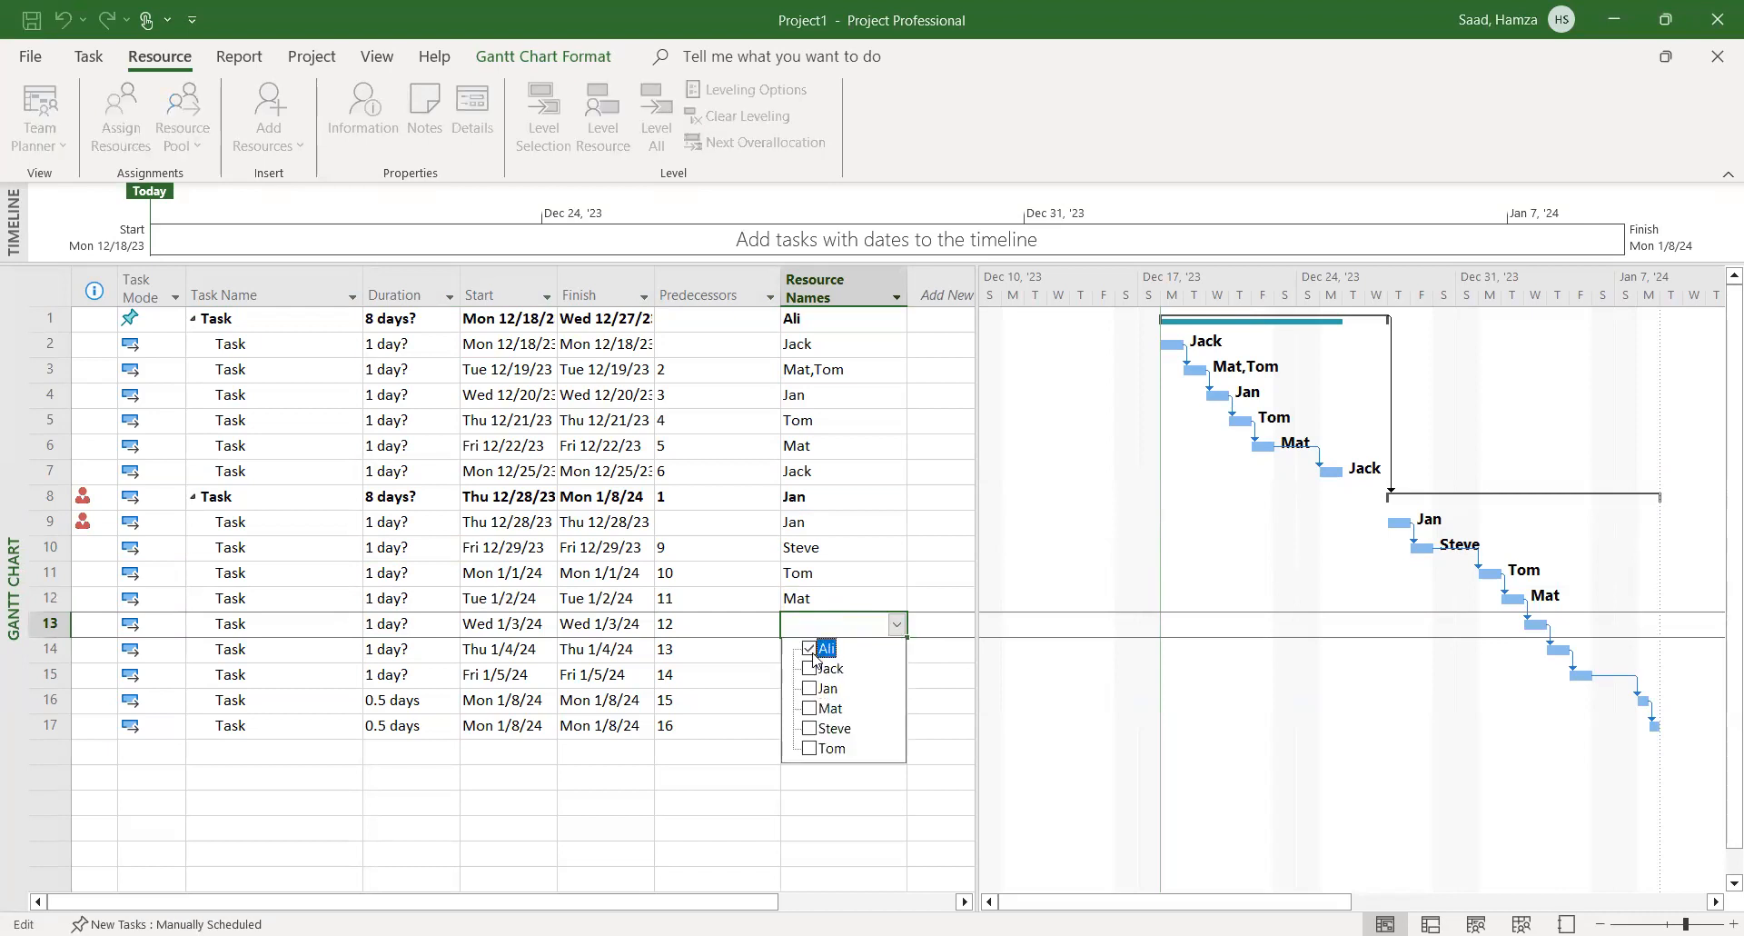
click(823, 815)
drag(807, 651, 890, 658)
click(897, 650)
click(796, 681)
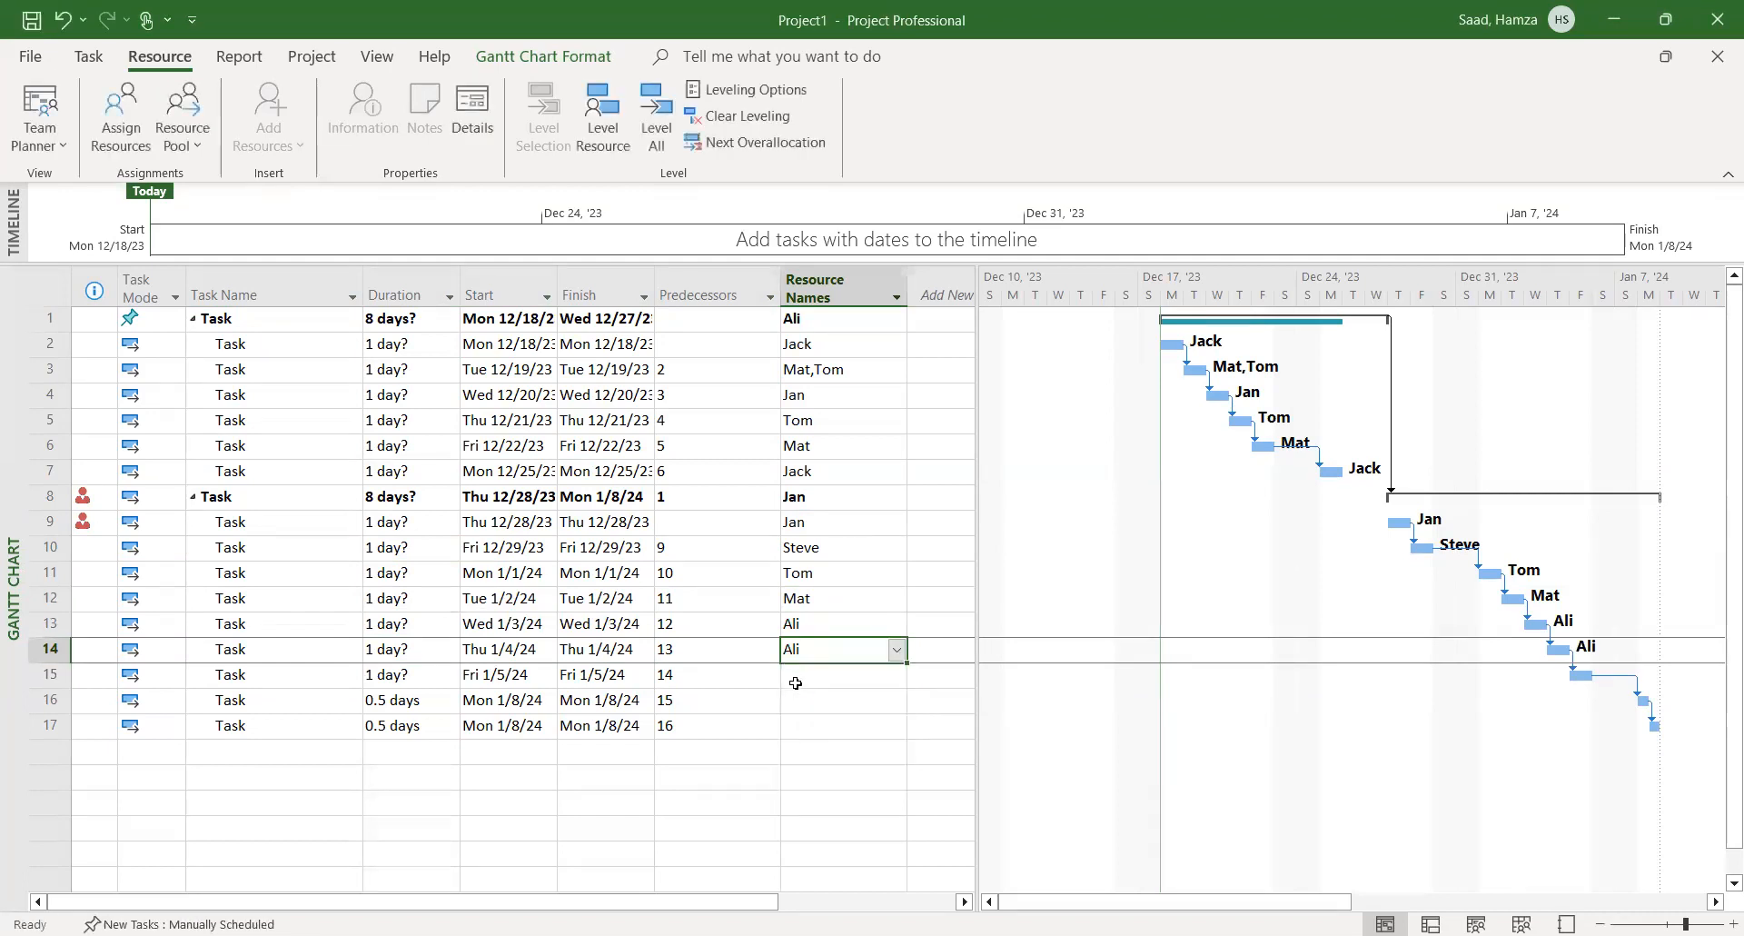
Assign the fifth resource in the alphabetical list to task 15 and the sixth resource to task 16
click(796, 683)
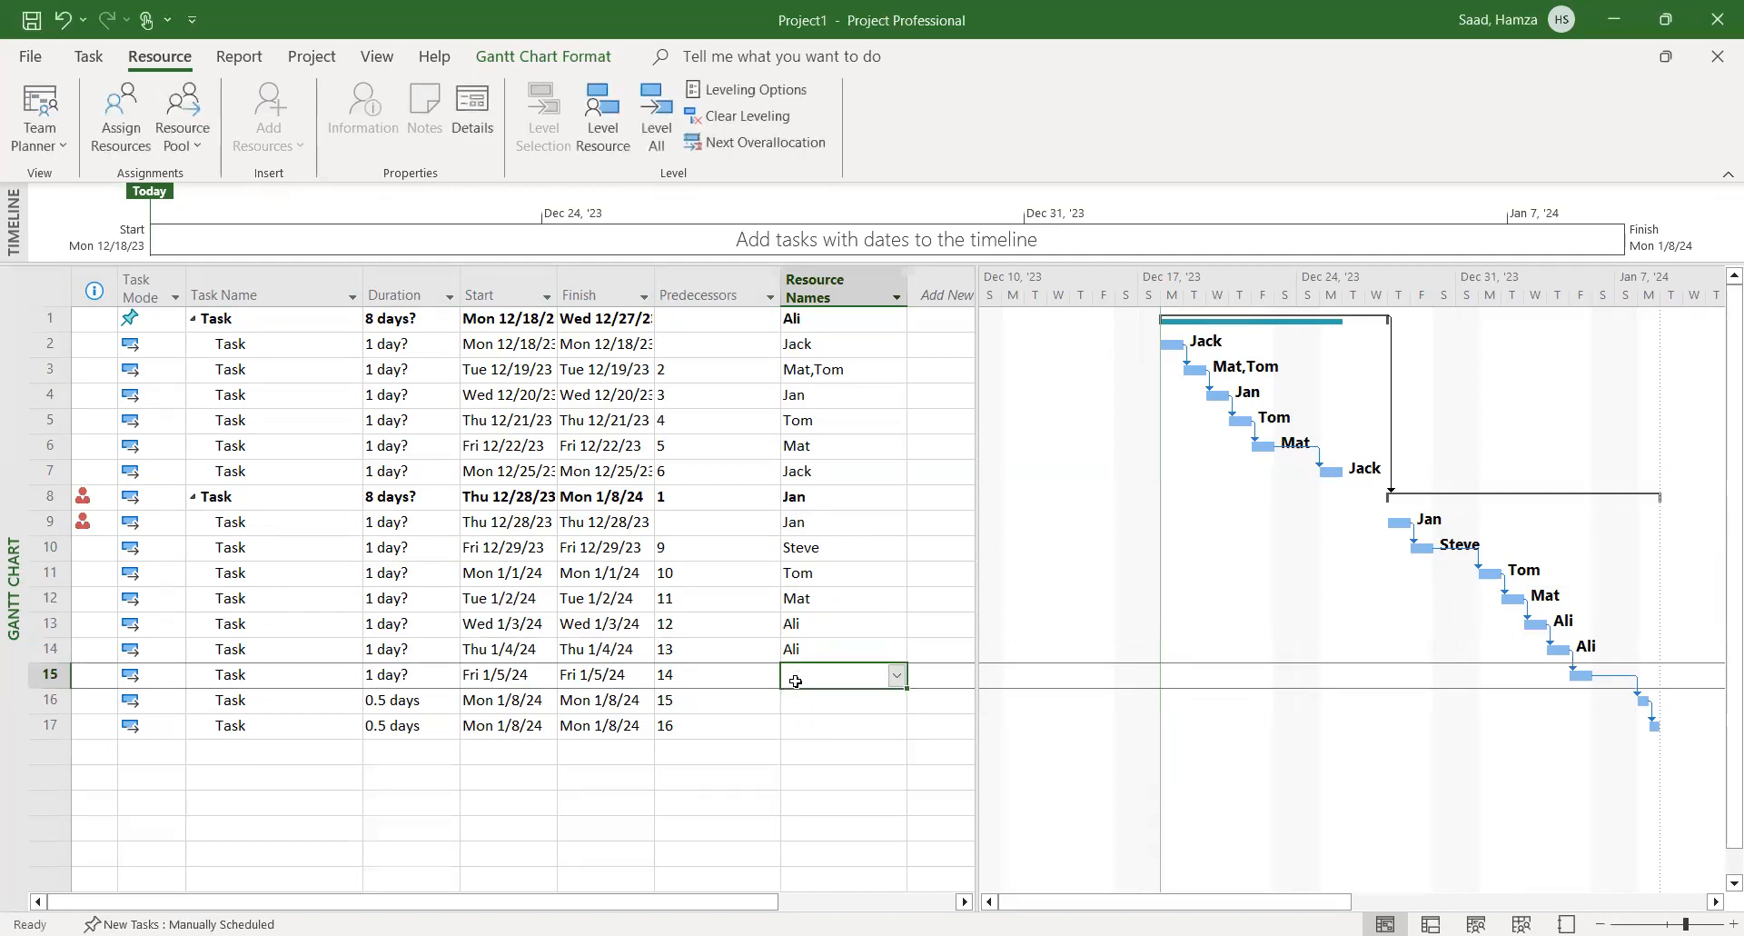
click(897, 675)
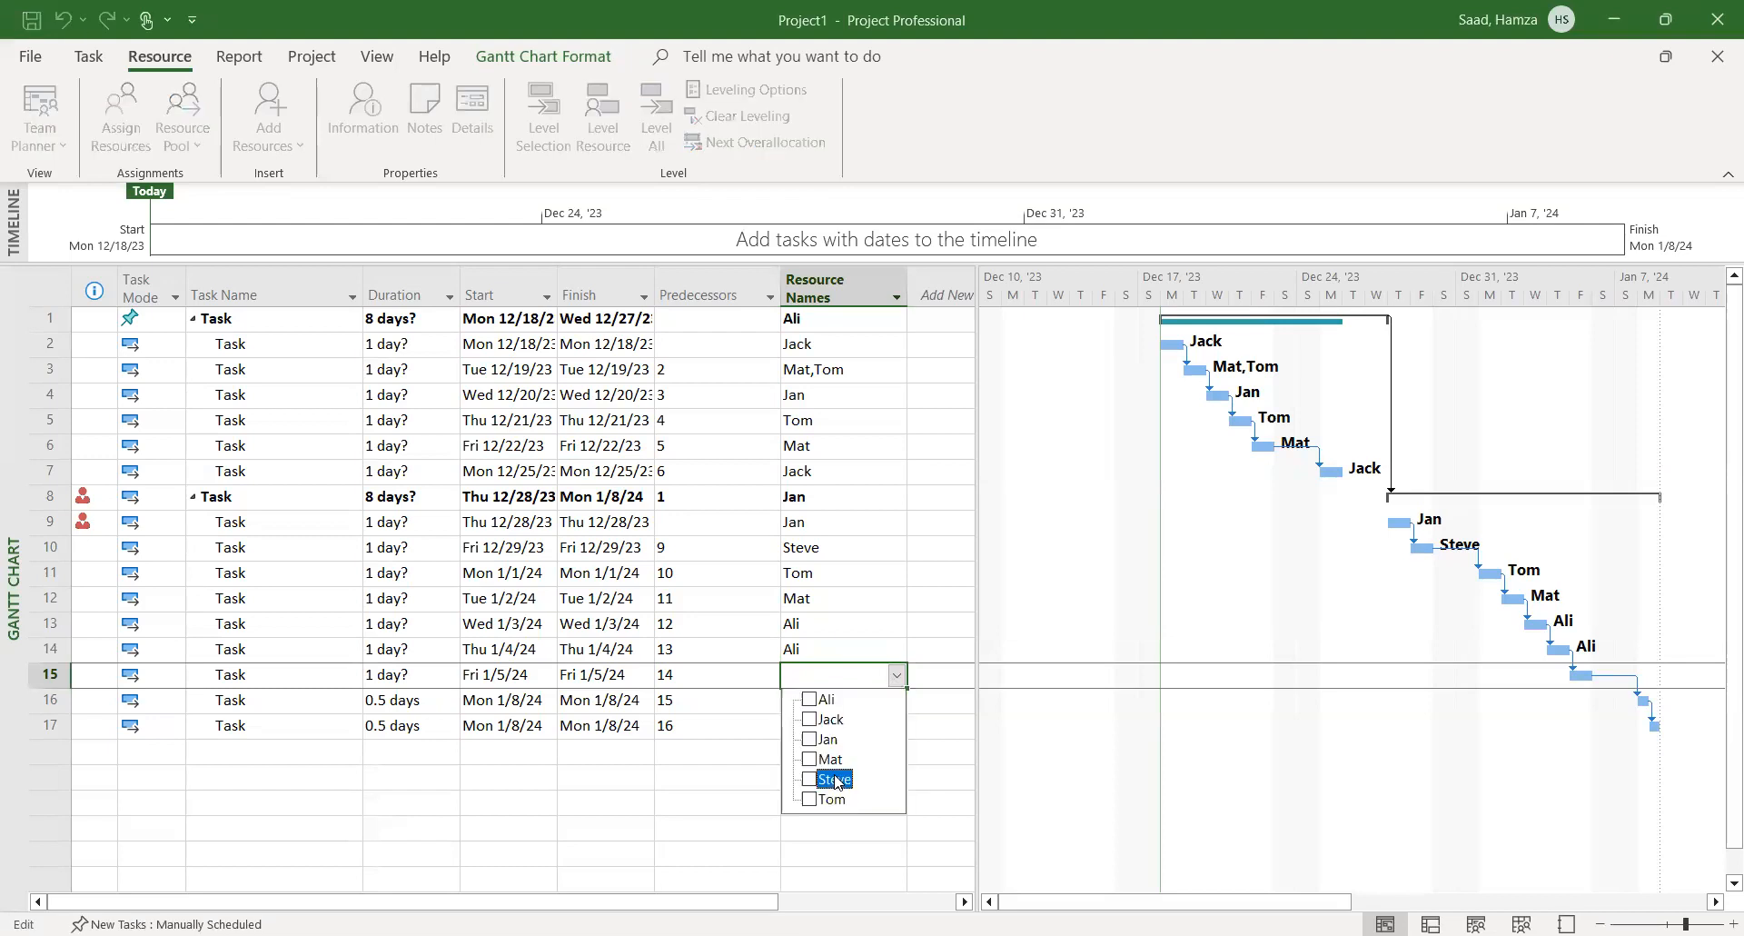
click(809, 858)
click(792, 699)
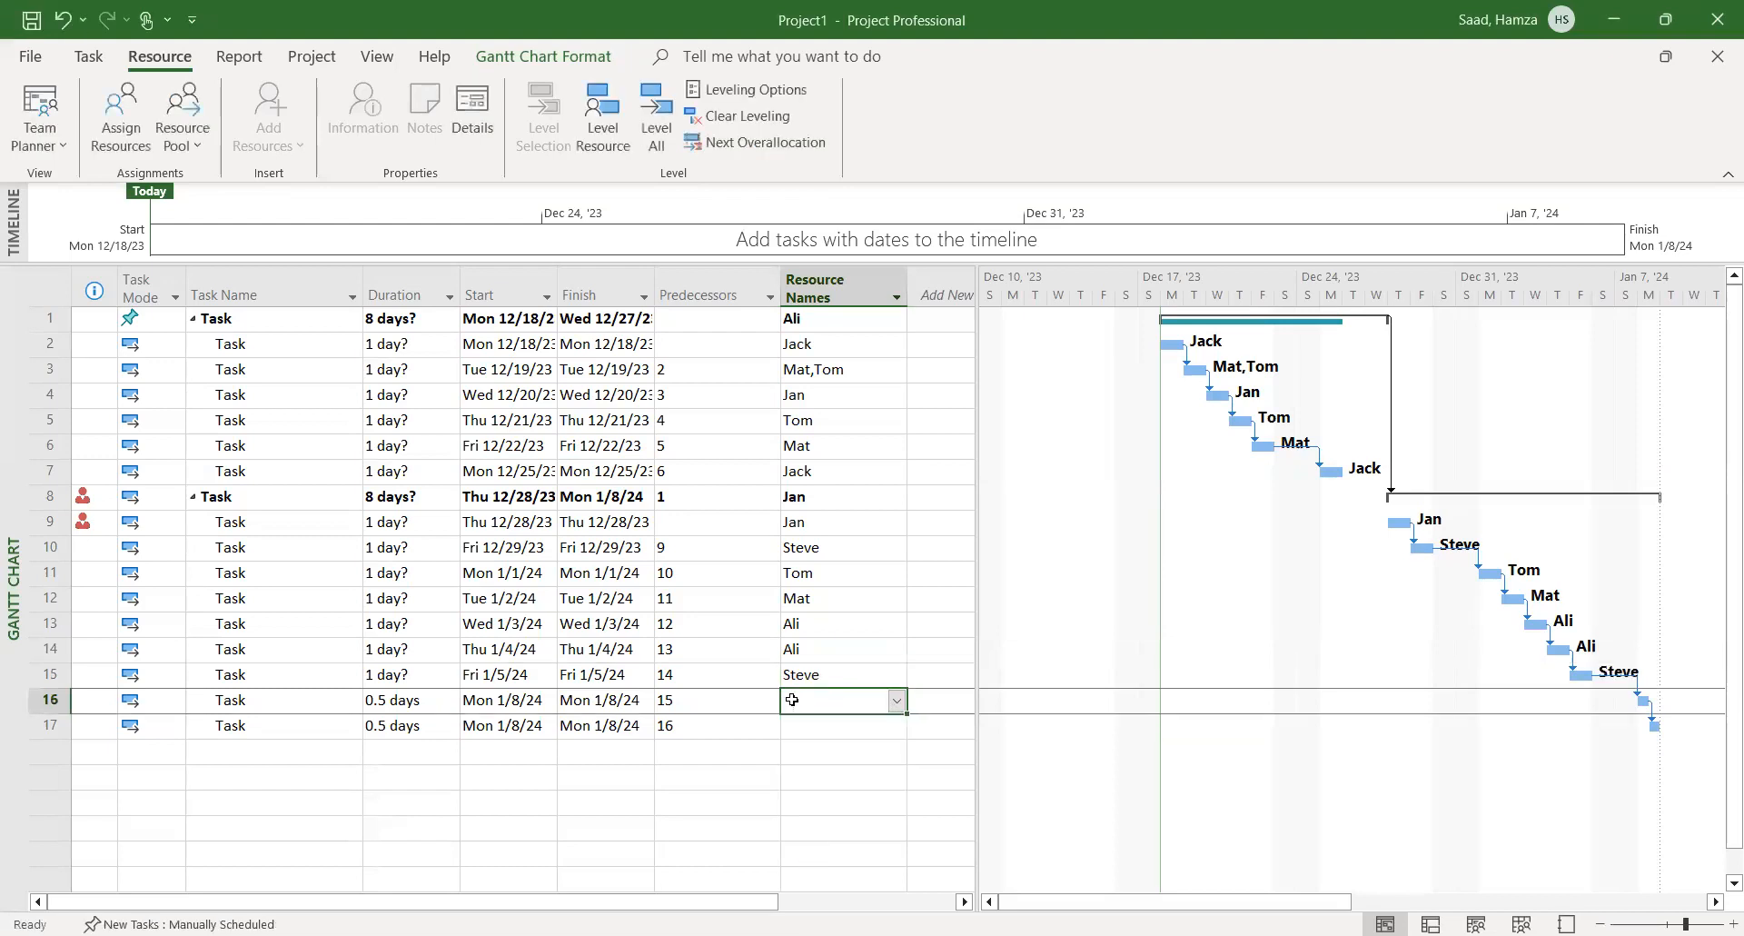
click(897, 701)
click(808, 824)
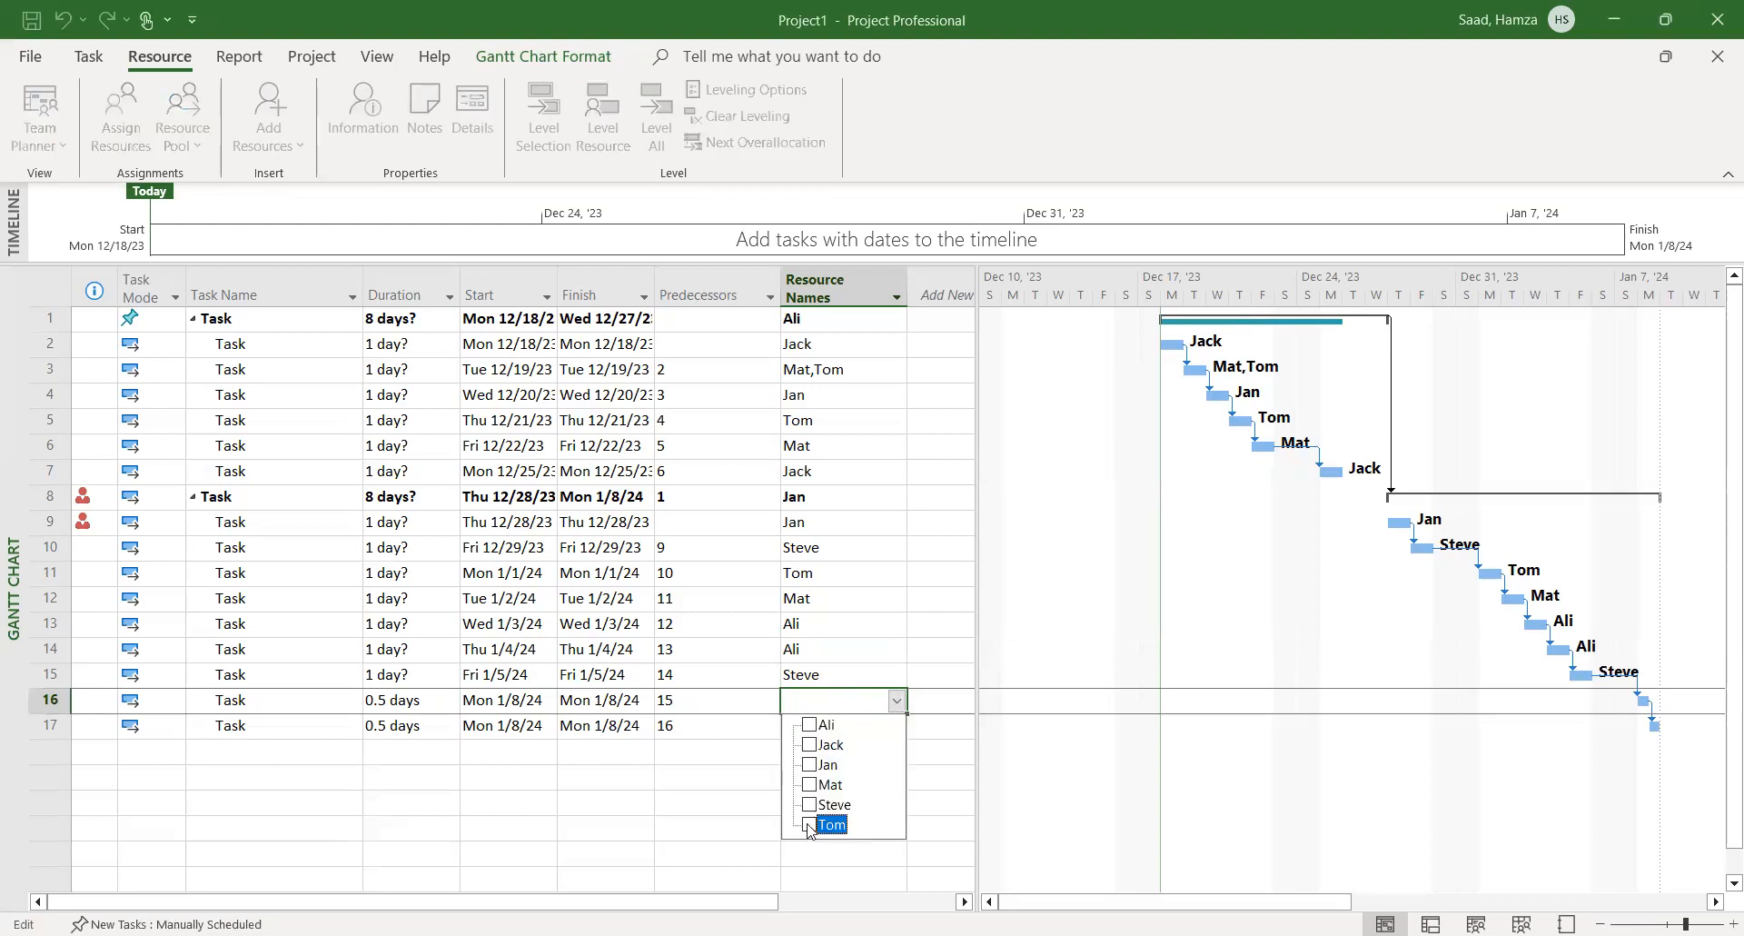
click(808, 854)
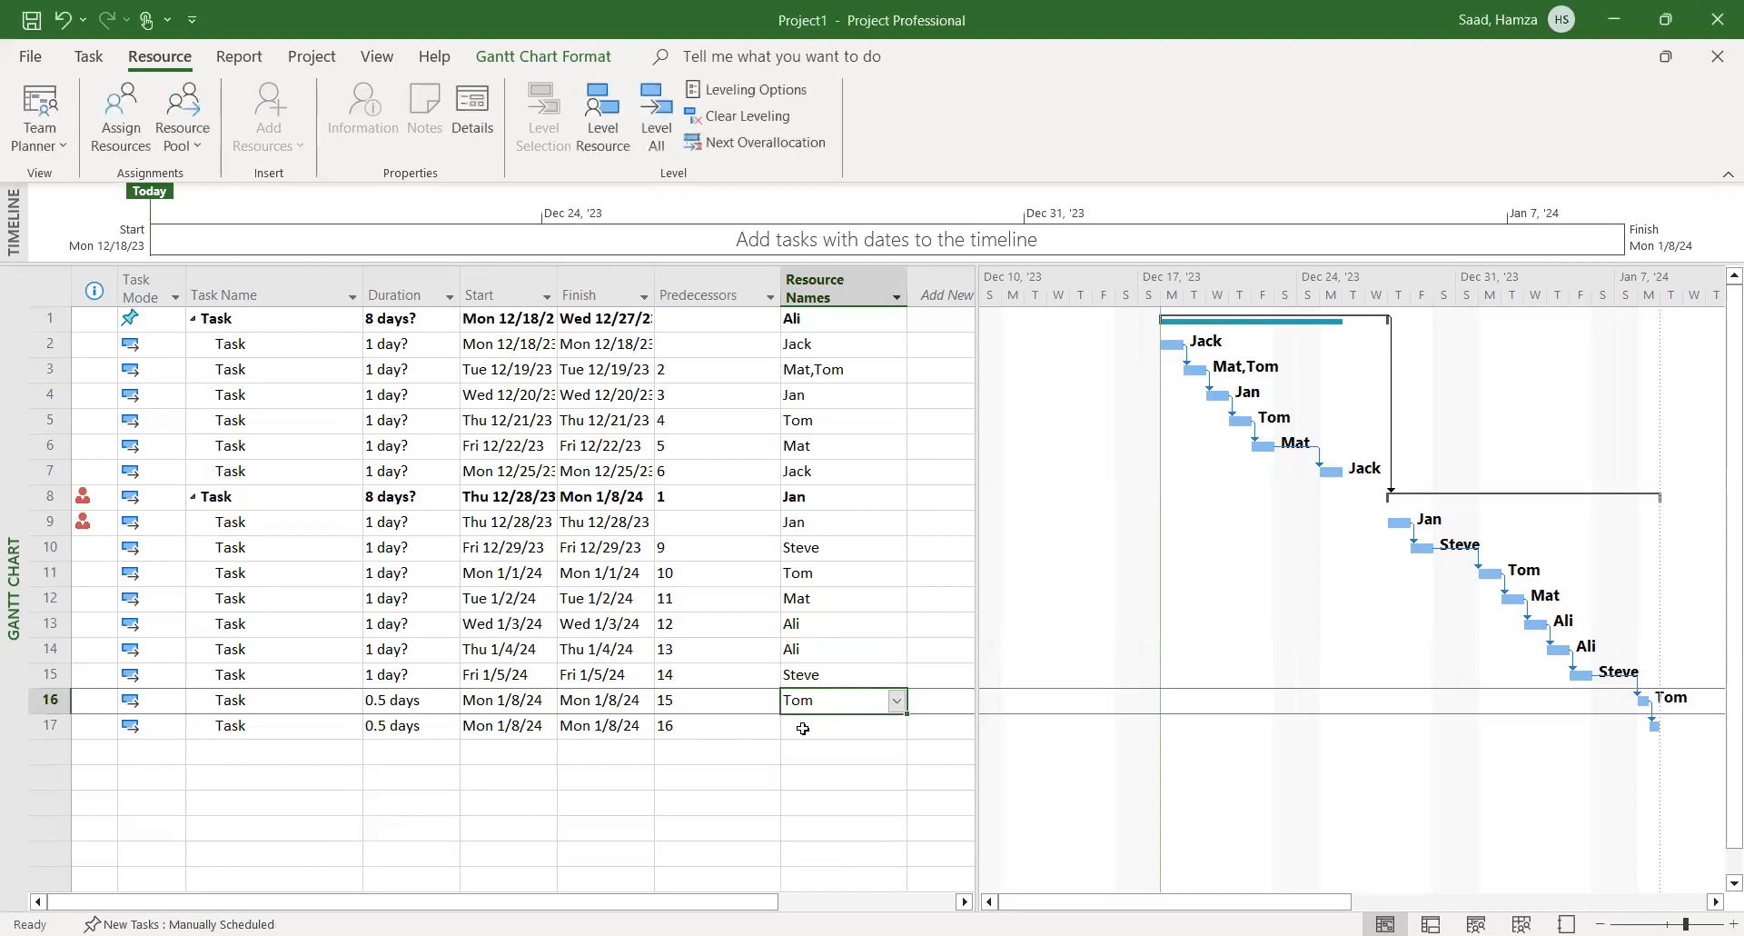
Assign the first resource in the alphabetical list to task 17
click(846, 723)
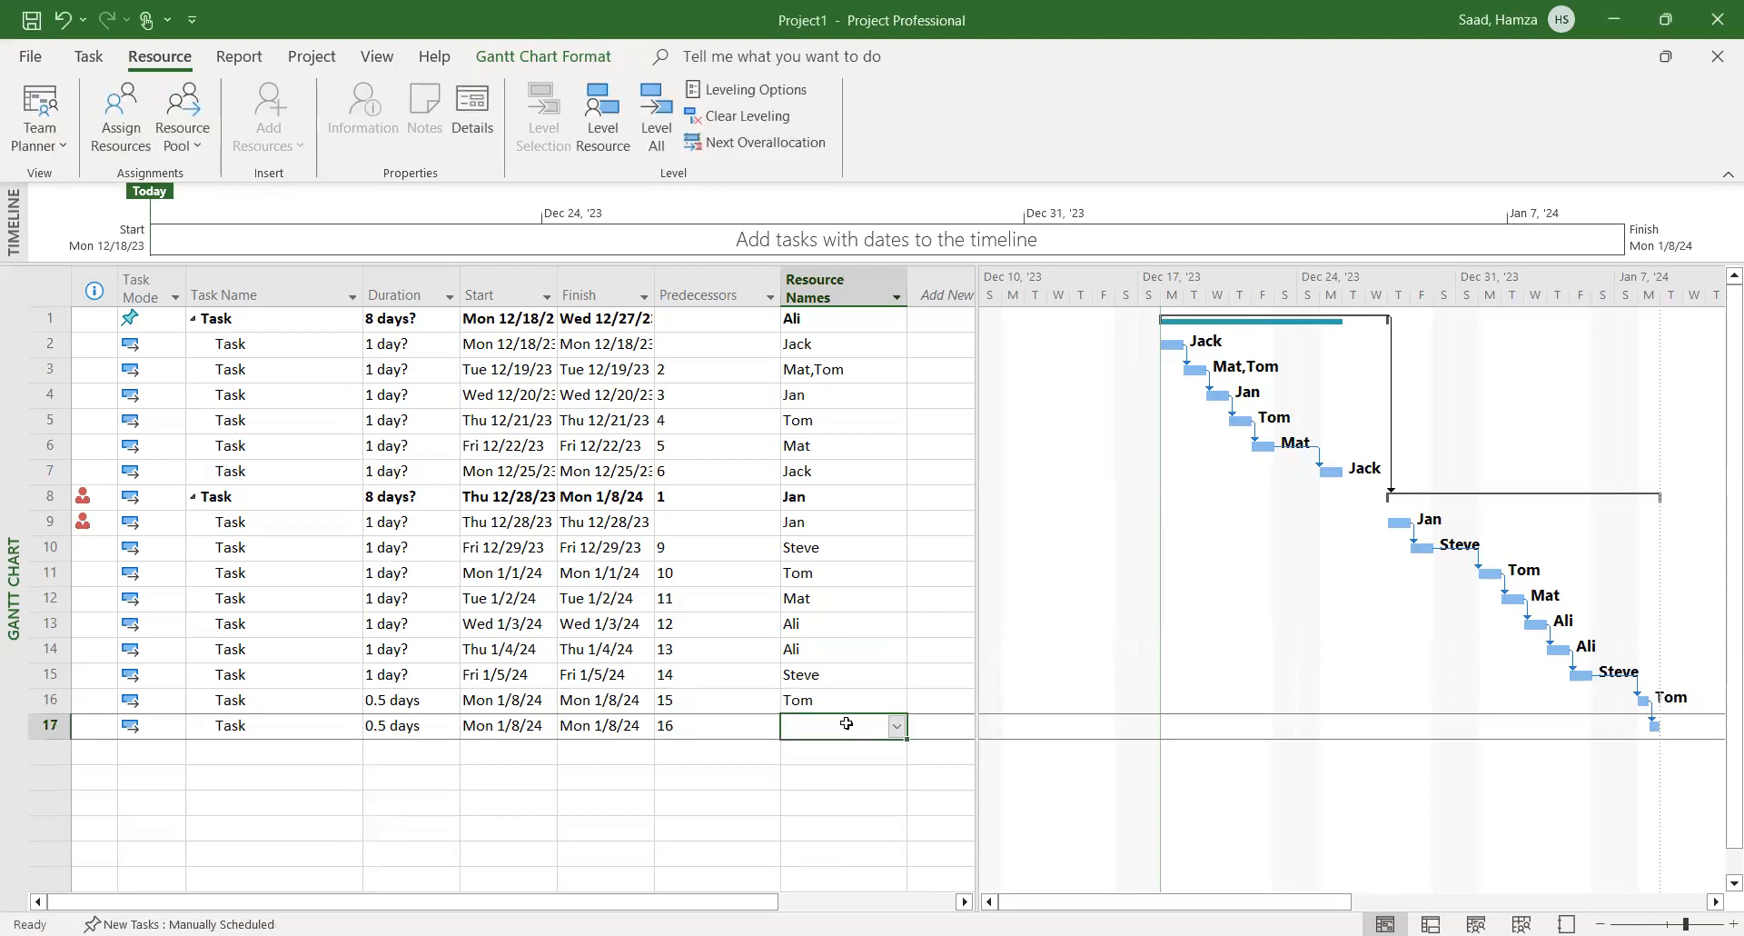
click(896, 727)
click(809, 749)
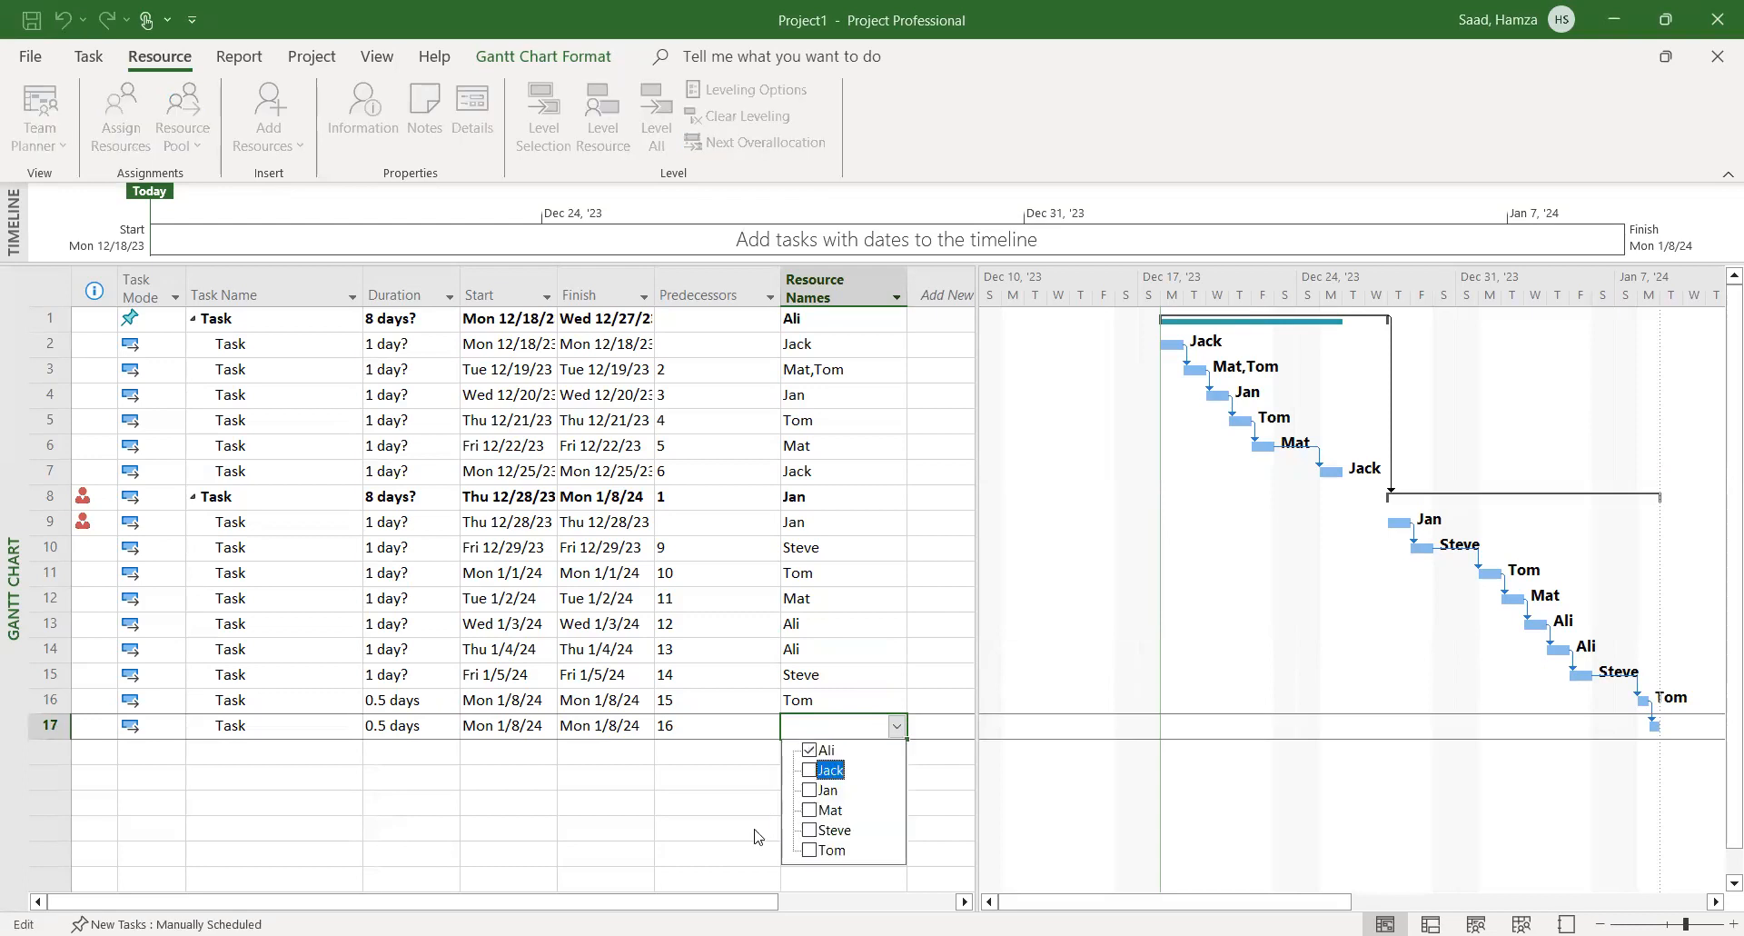
click(897, 727)
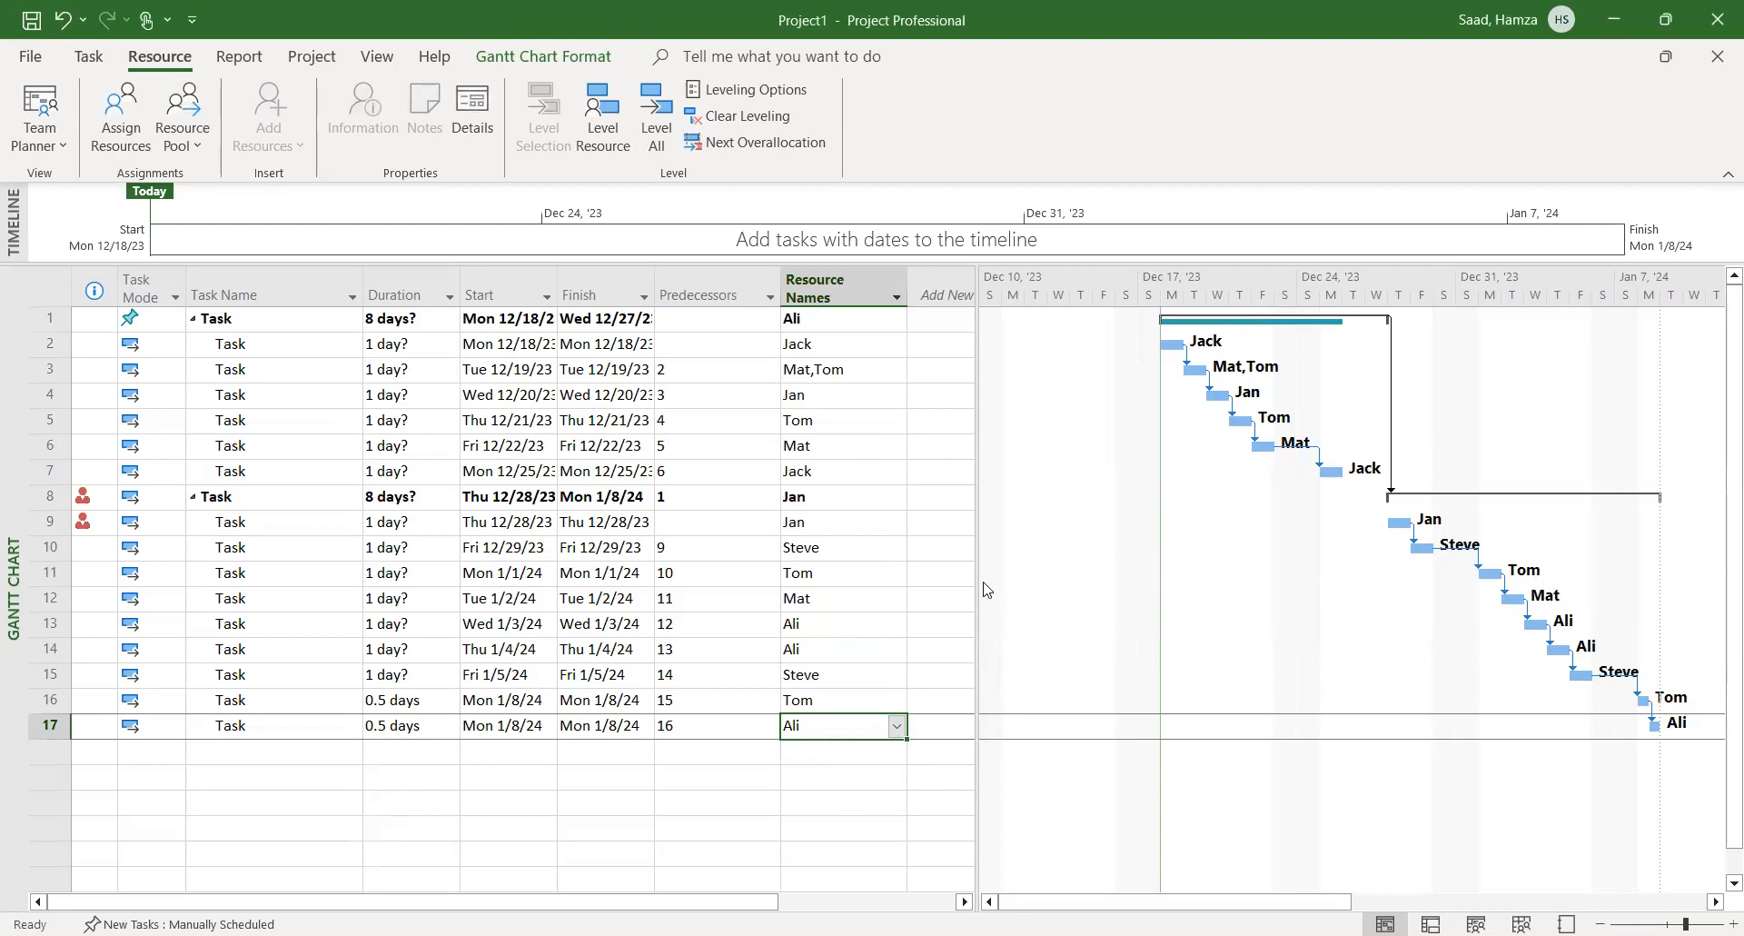
Widen the Gantt chart area by narrowing the task table so it ends at the Predecessors column
drag(975, 581, 766, 584)
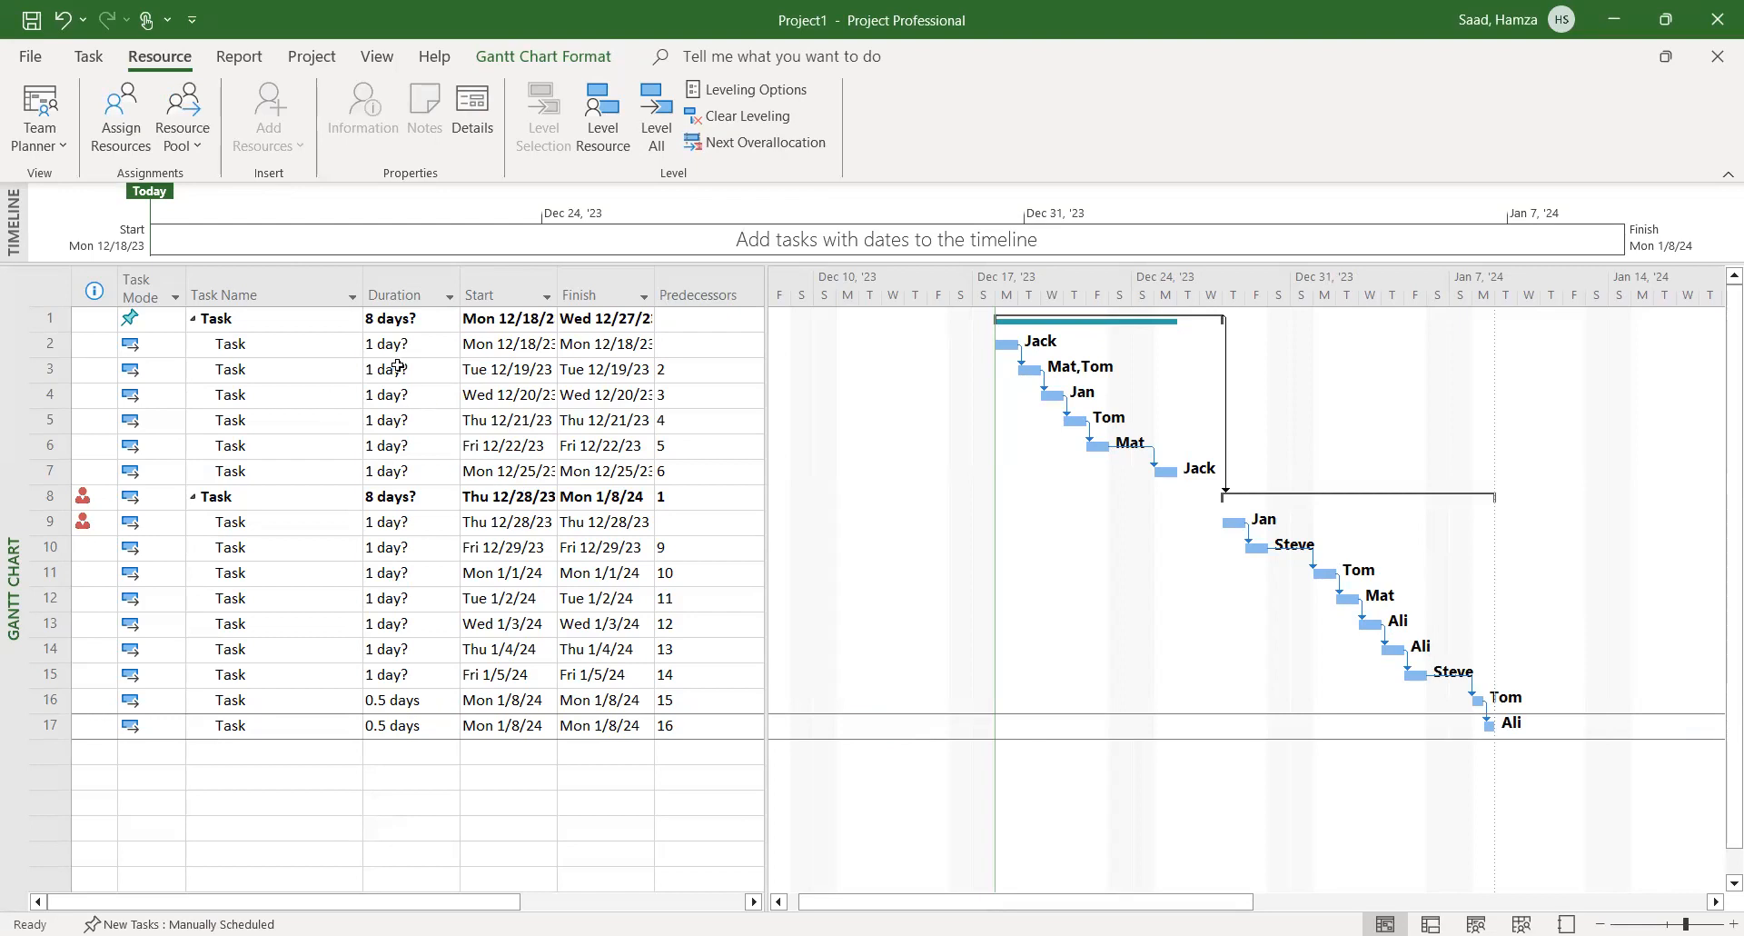
click(423, 373)
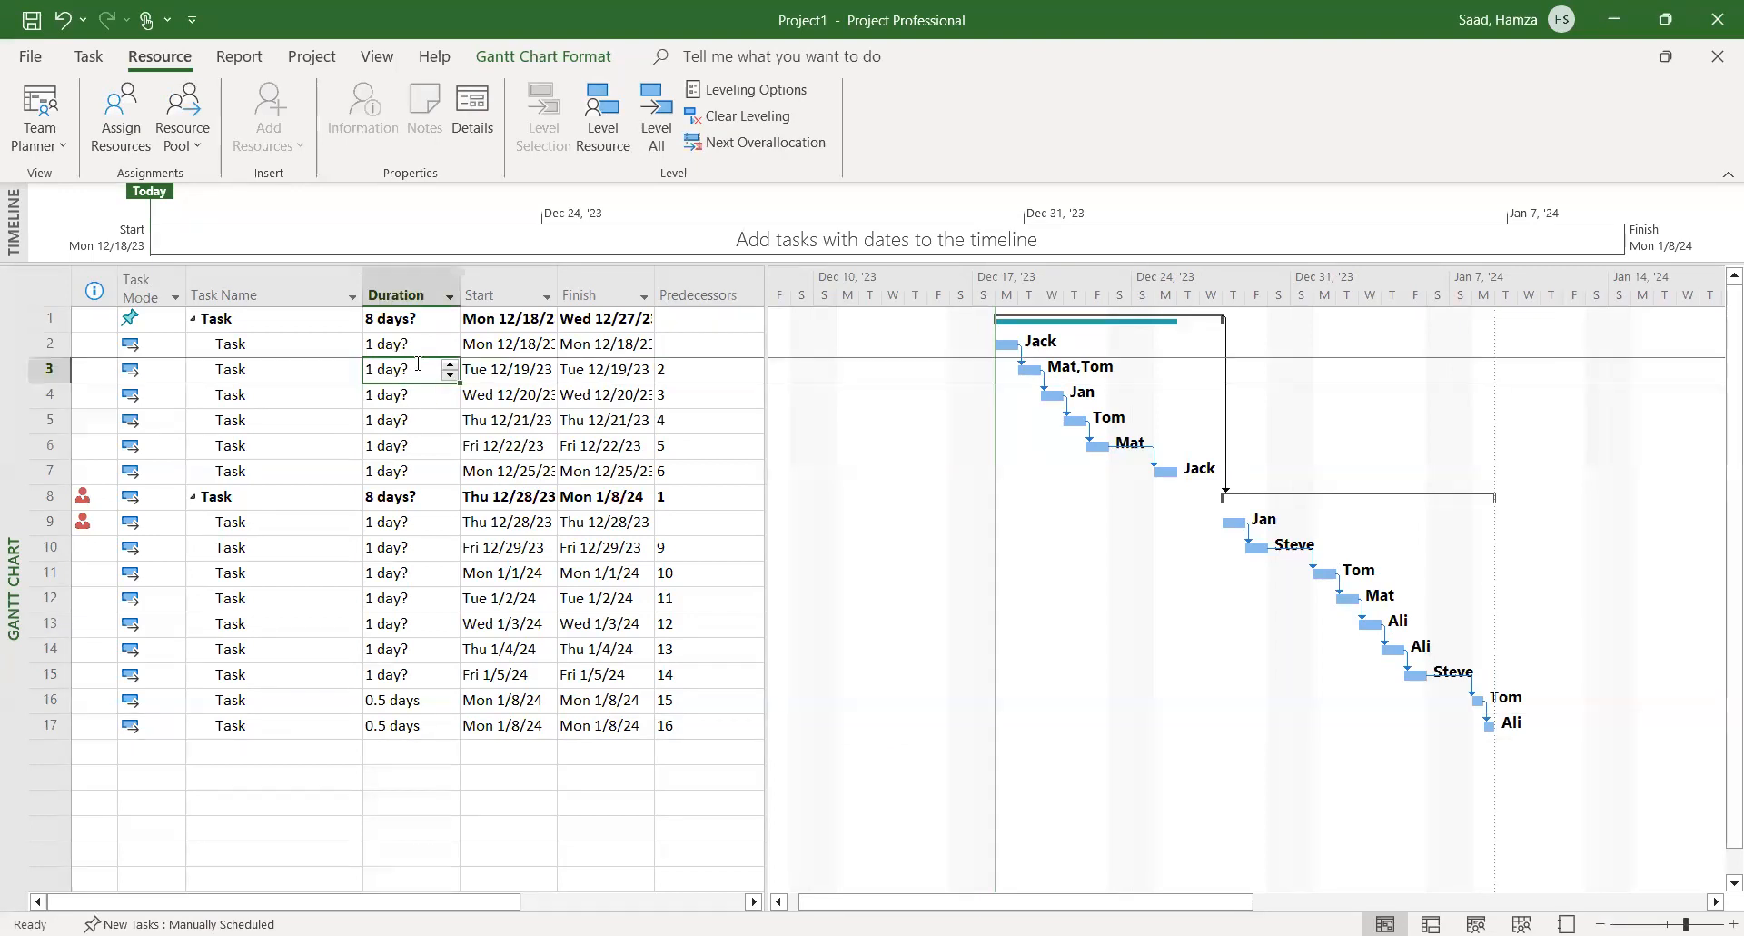
click(500, 445)
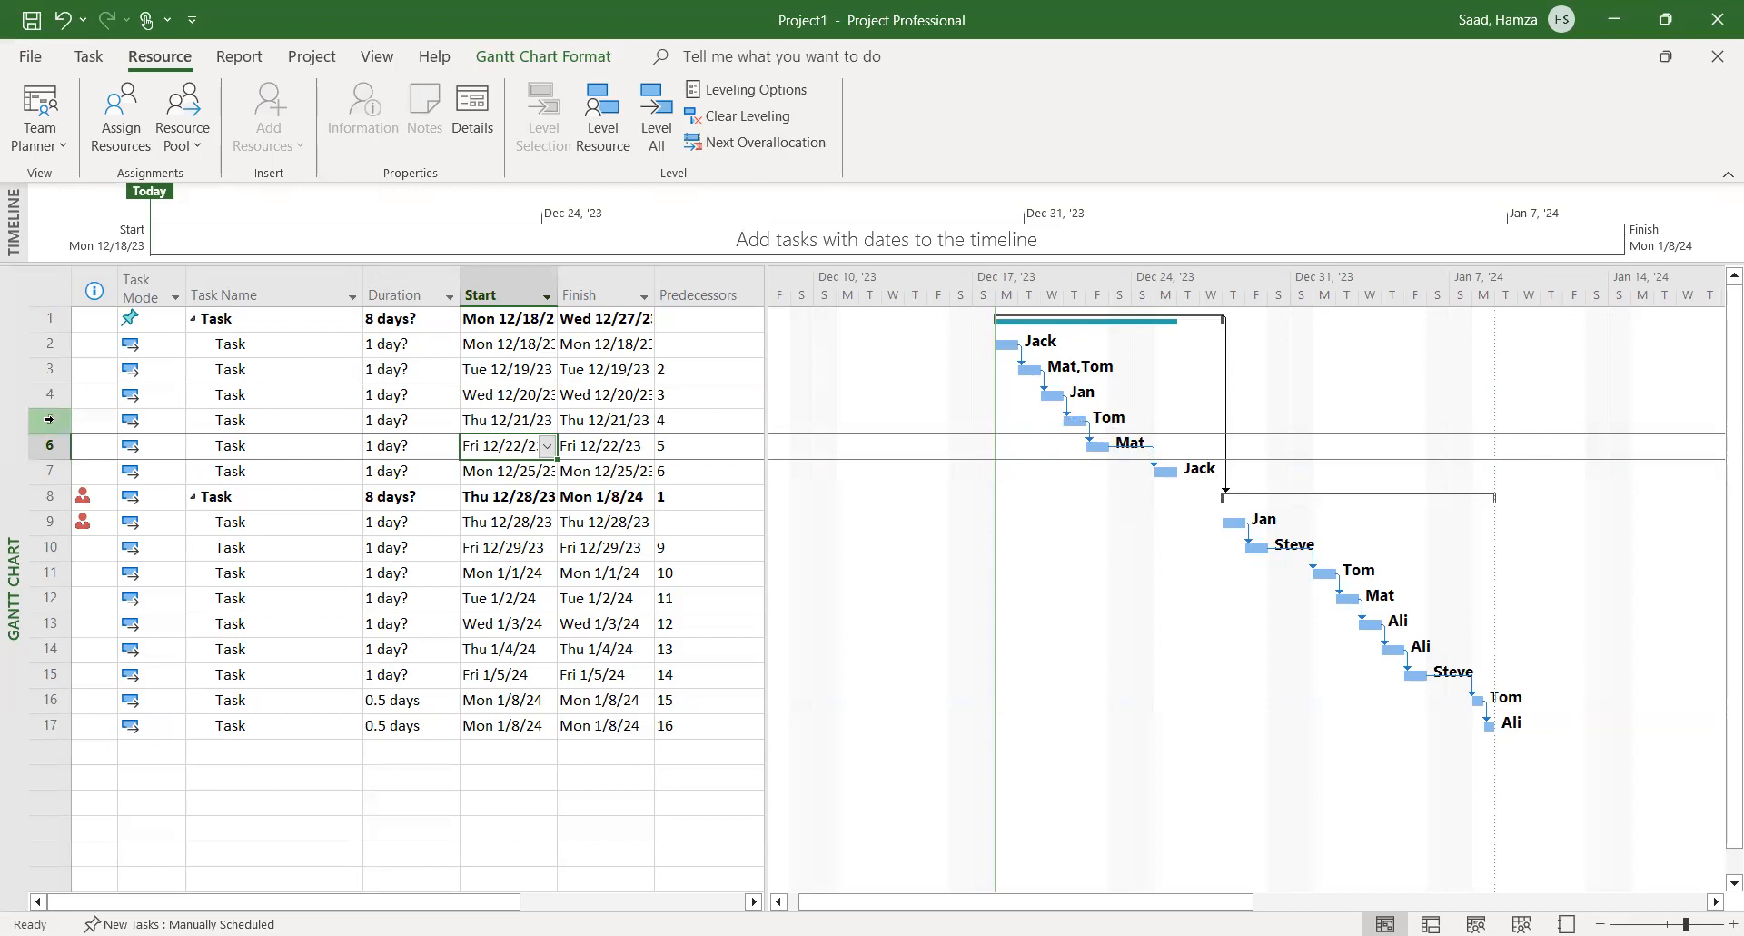
Add to task 5 the note 'Dear team manger, I got problem to finish on time, please give me just few hours to finish this process'
click(49, 419)
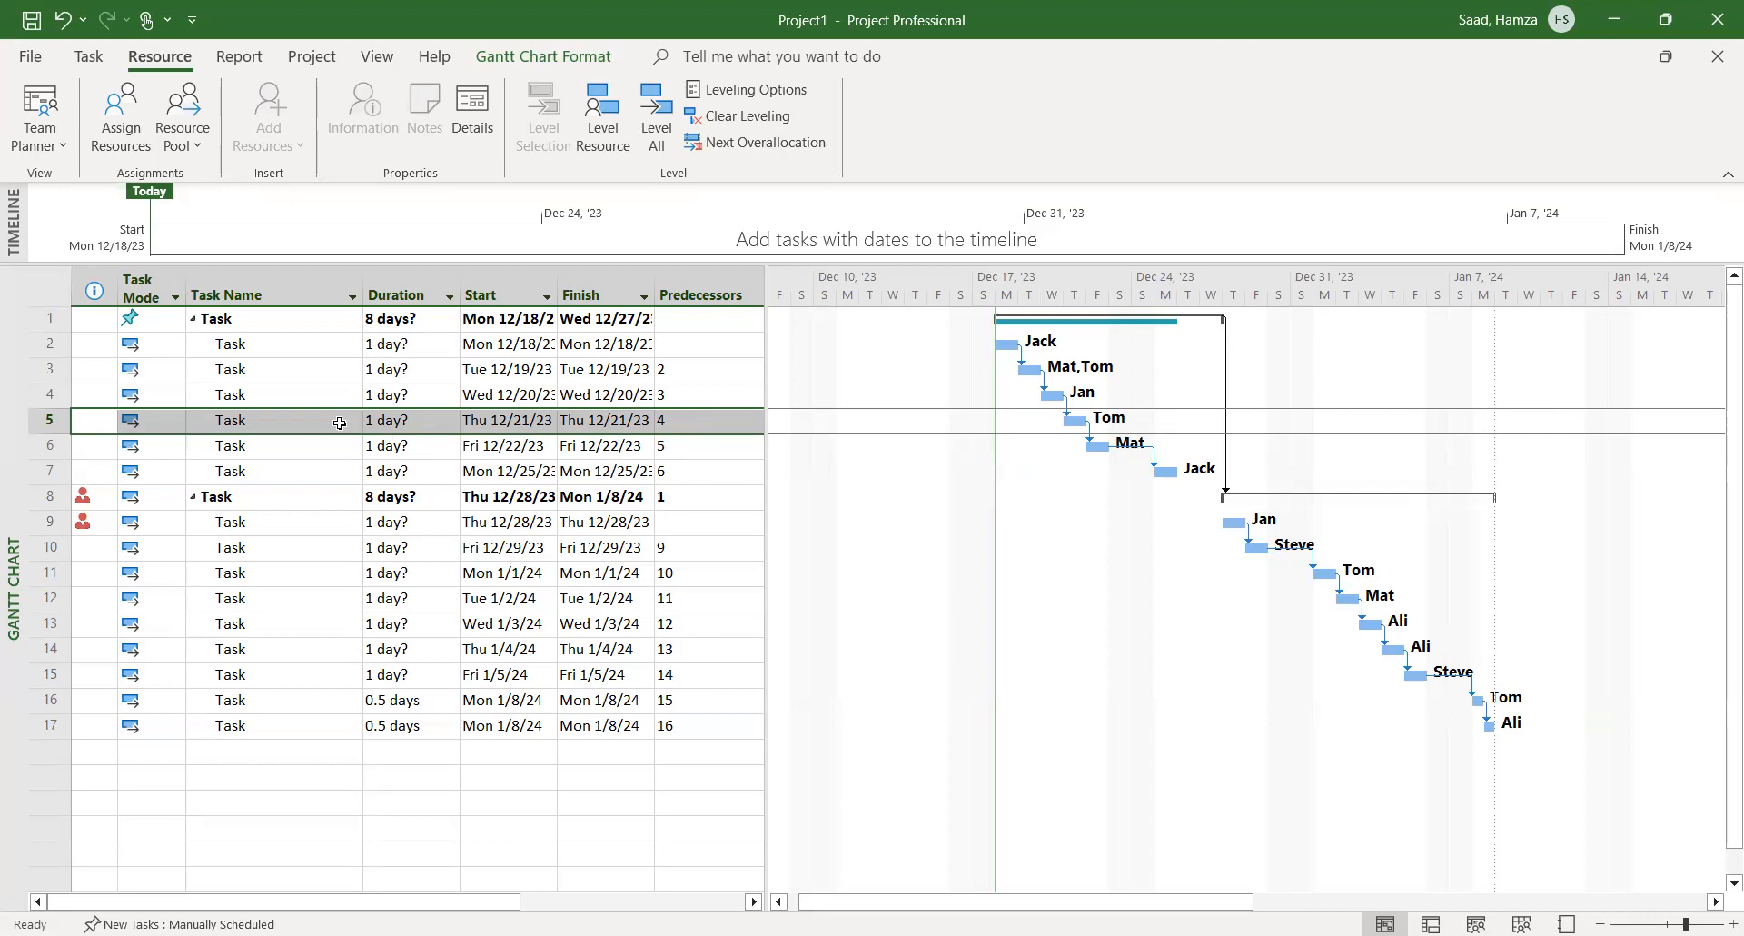
double_click(339, 423)
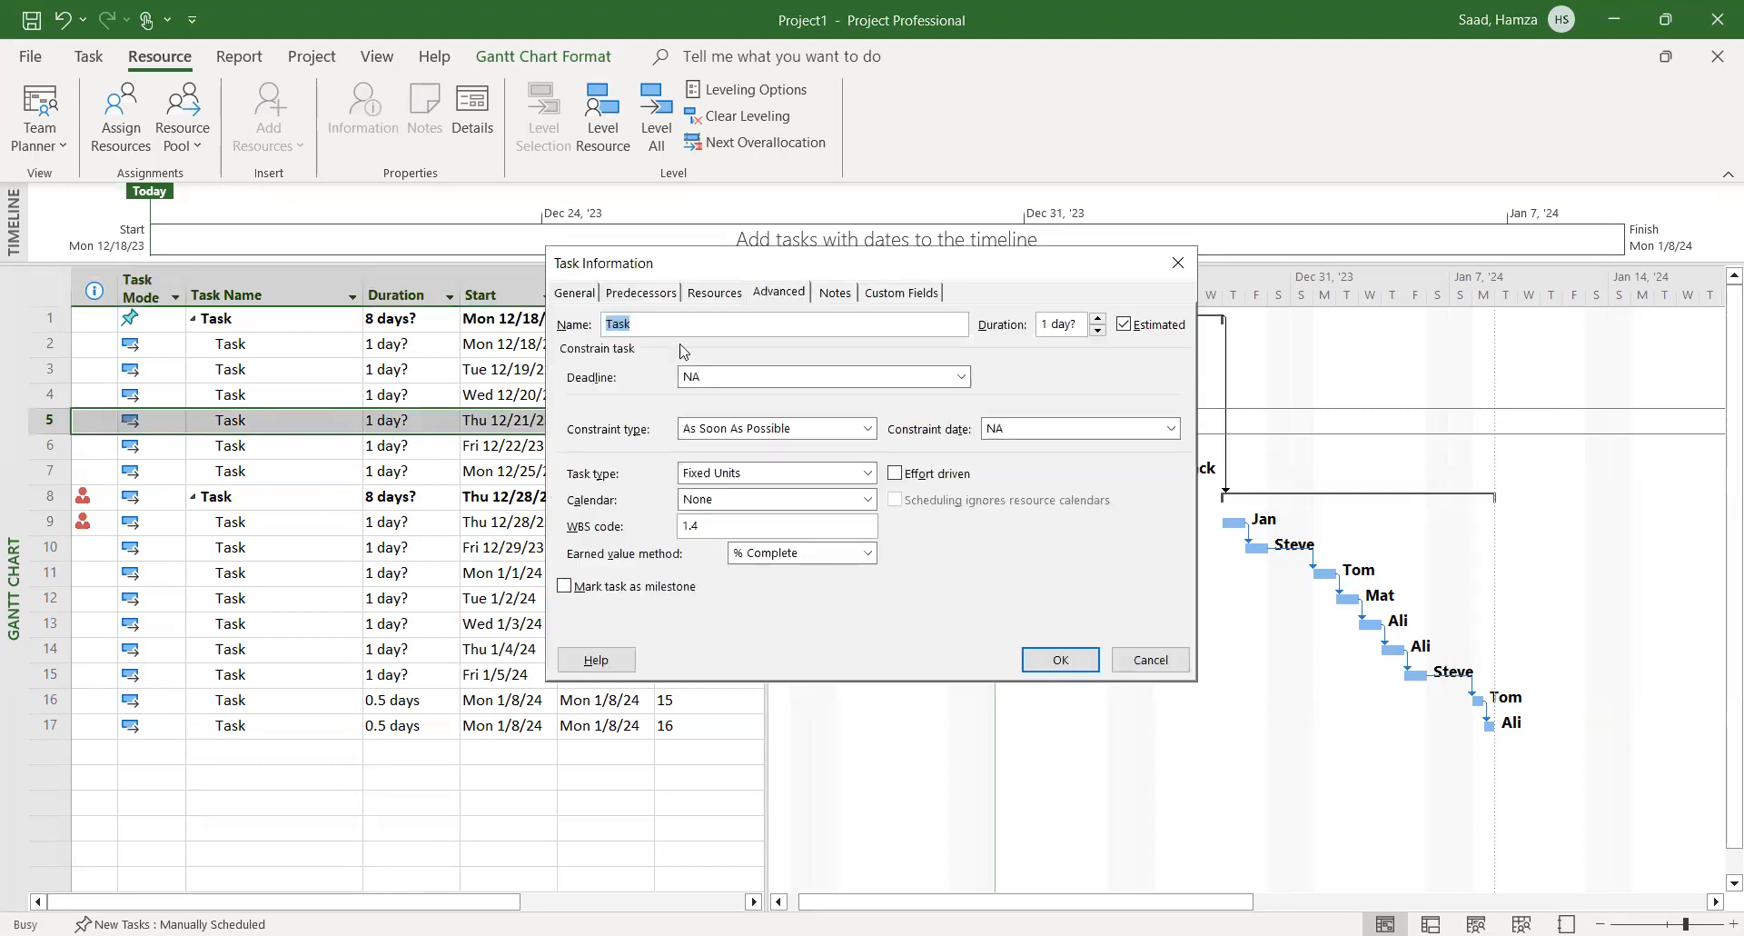
click(829, 295)
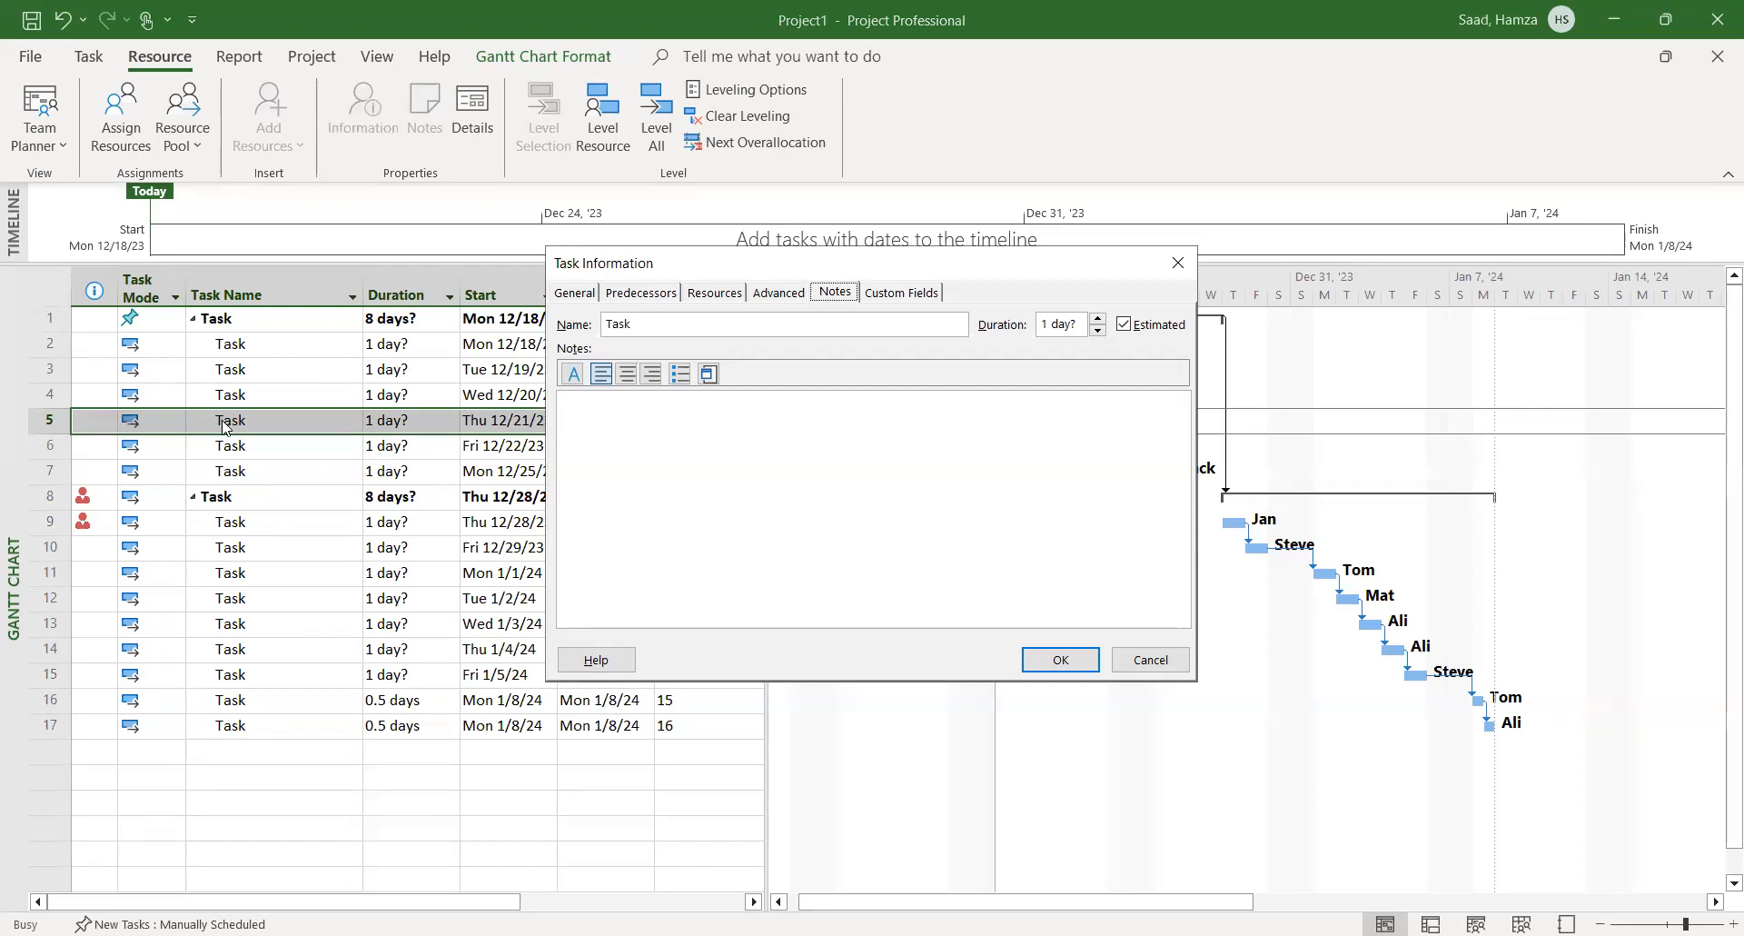
click(614, 402)
text(Dear team manger,)
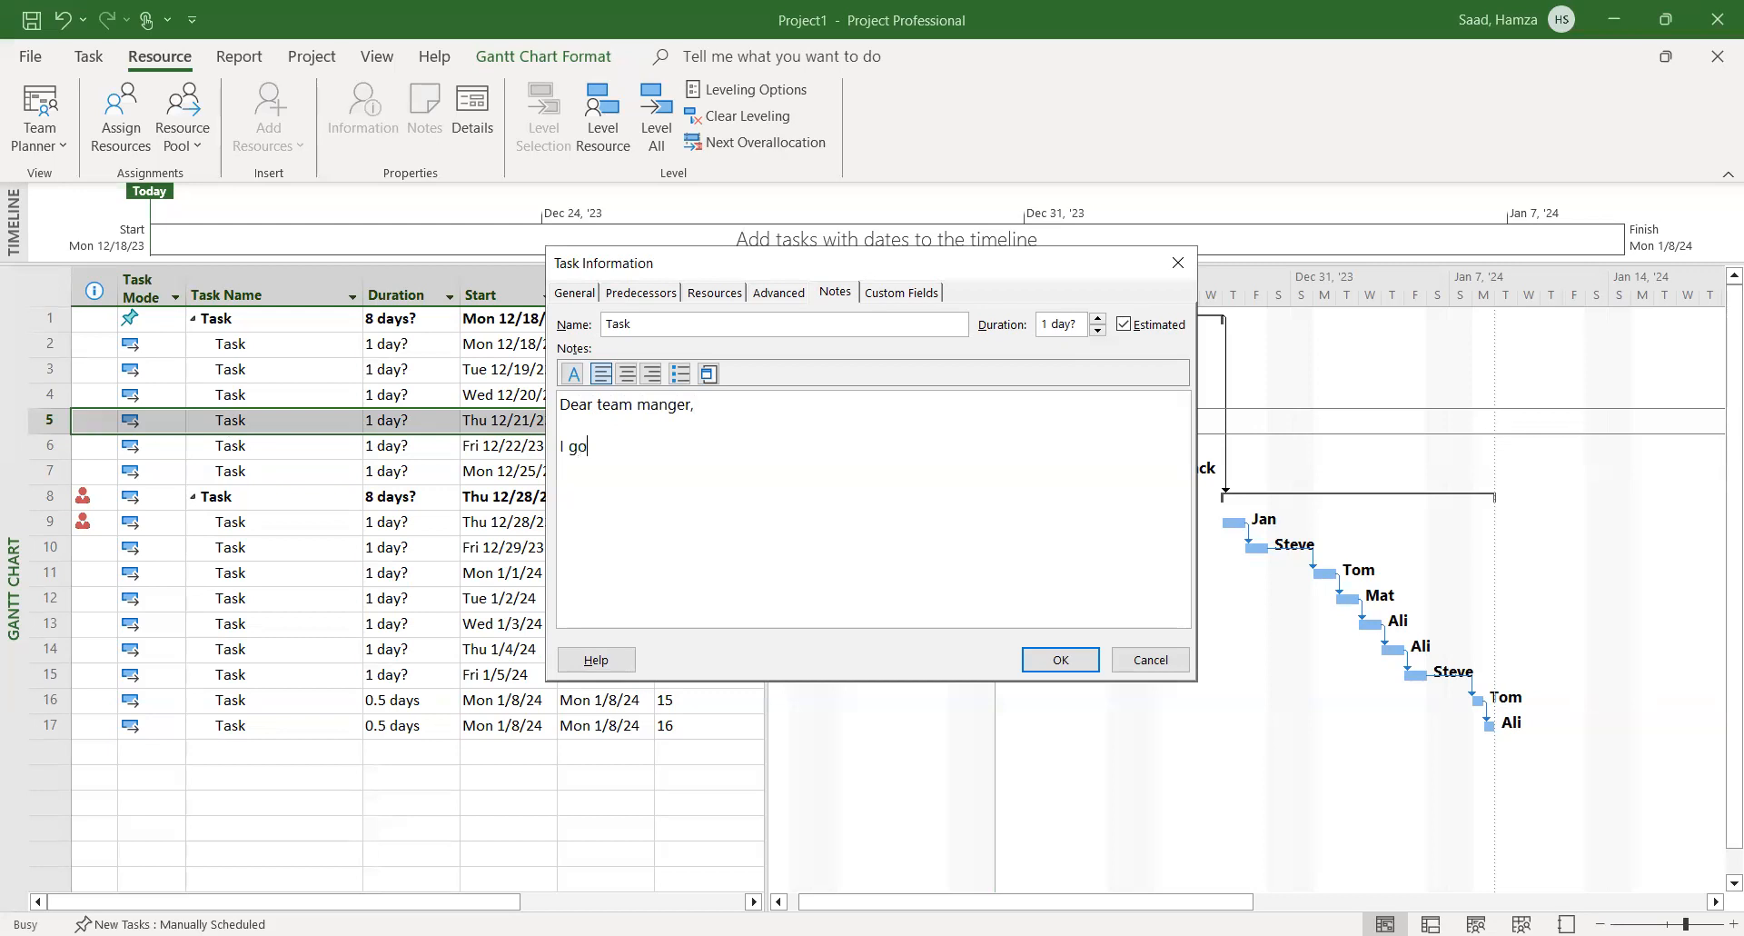
text(oblem to finish on time)
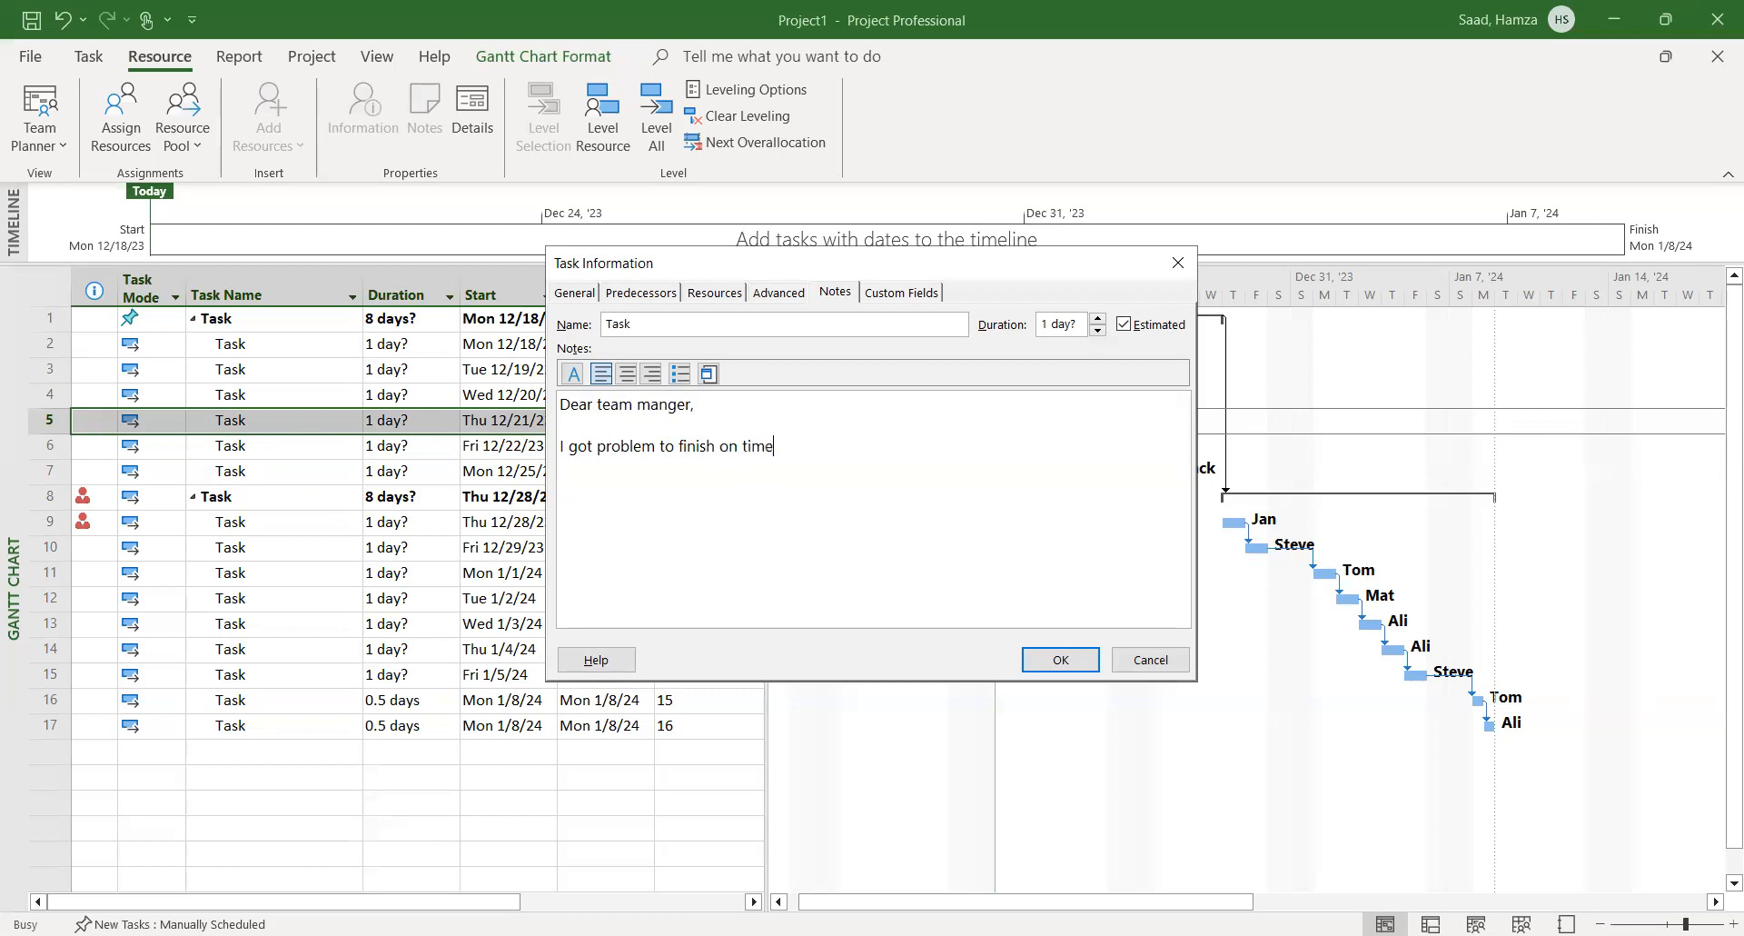
text(, please give me just few)
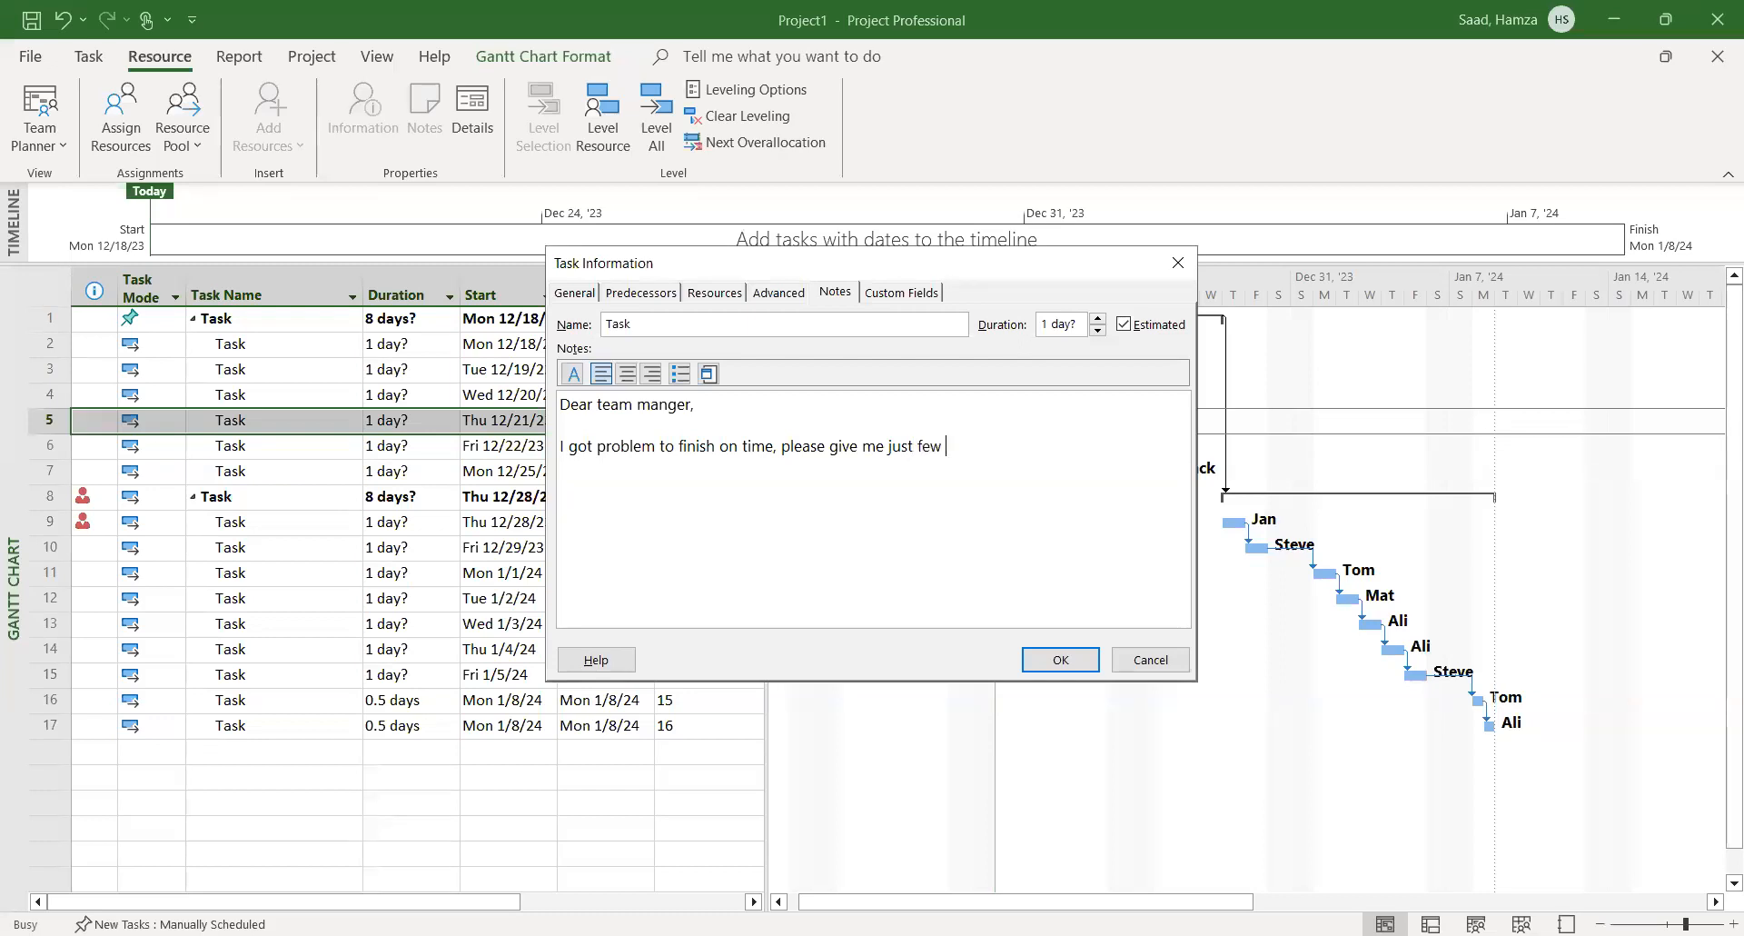
key(BackSpace)
text(w hours to finish this process)
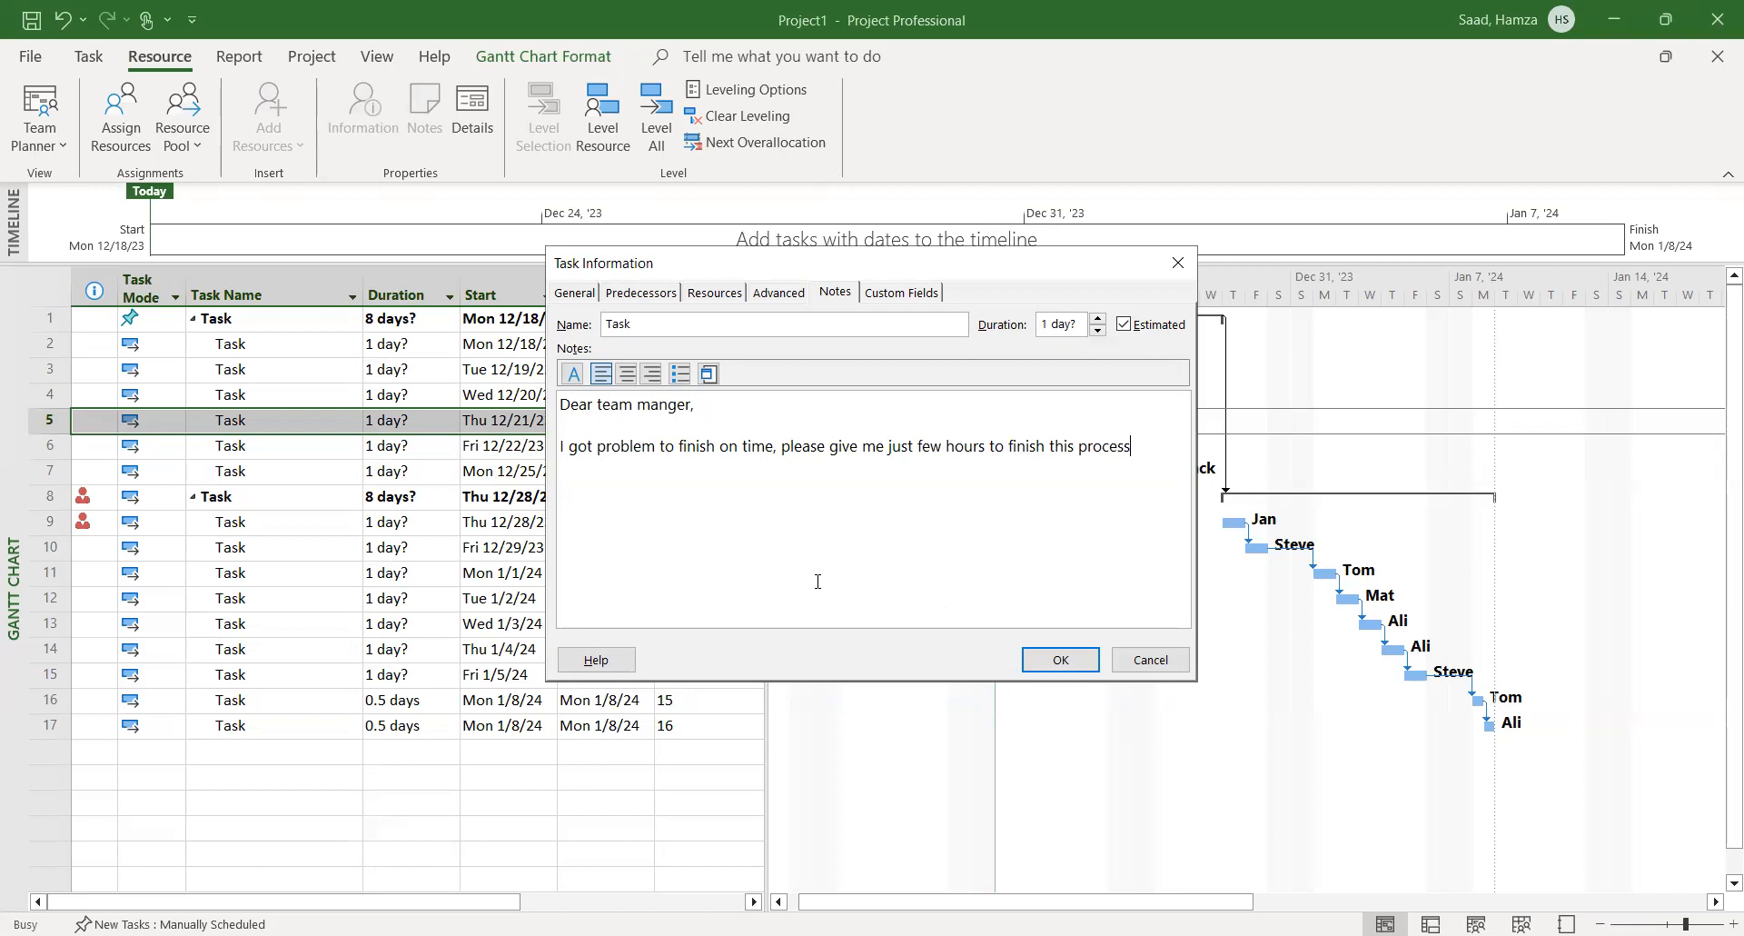
click(1046, 667)
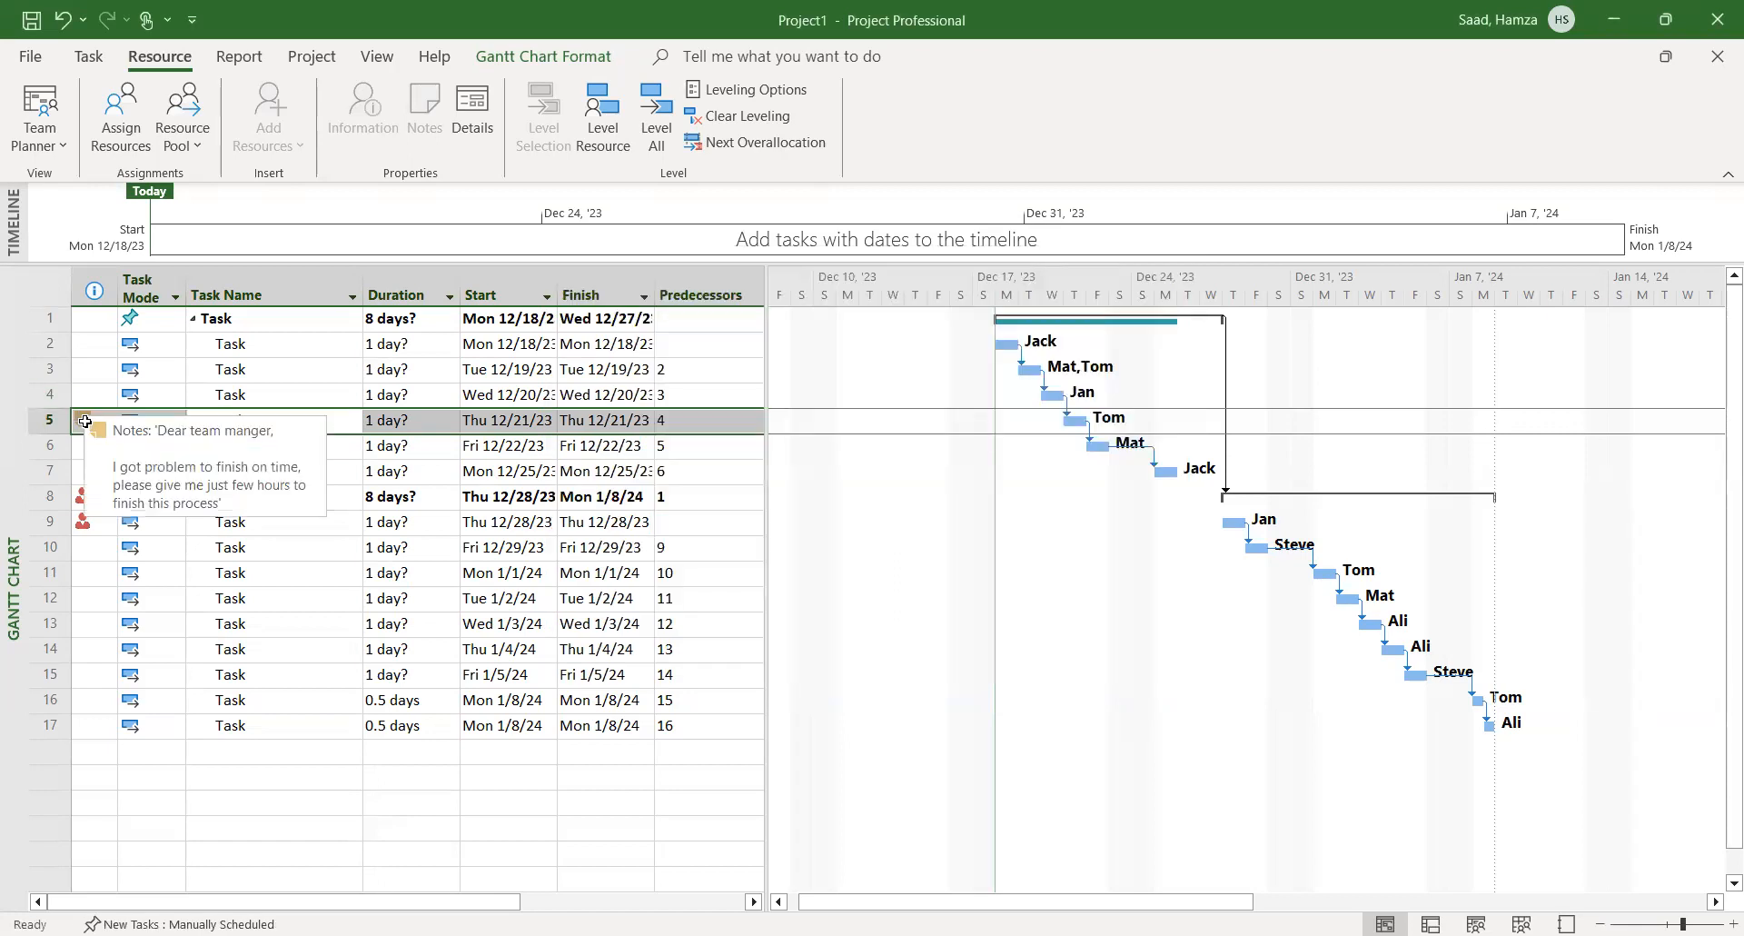
Colour the text of task 5's whole row red
click(128, 417)
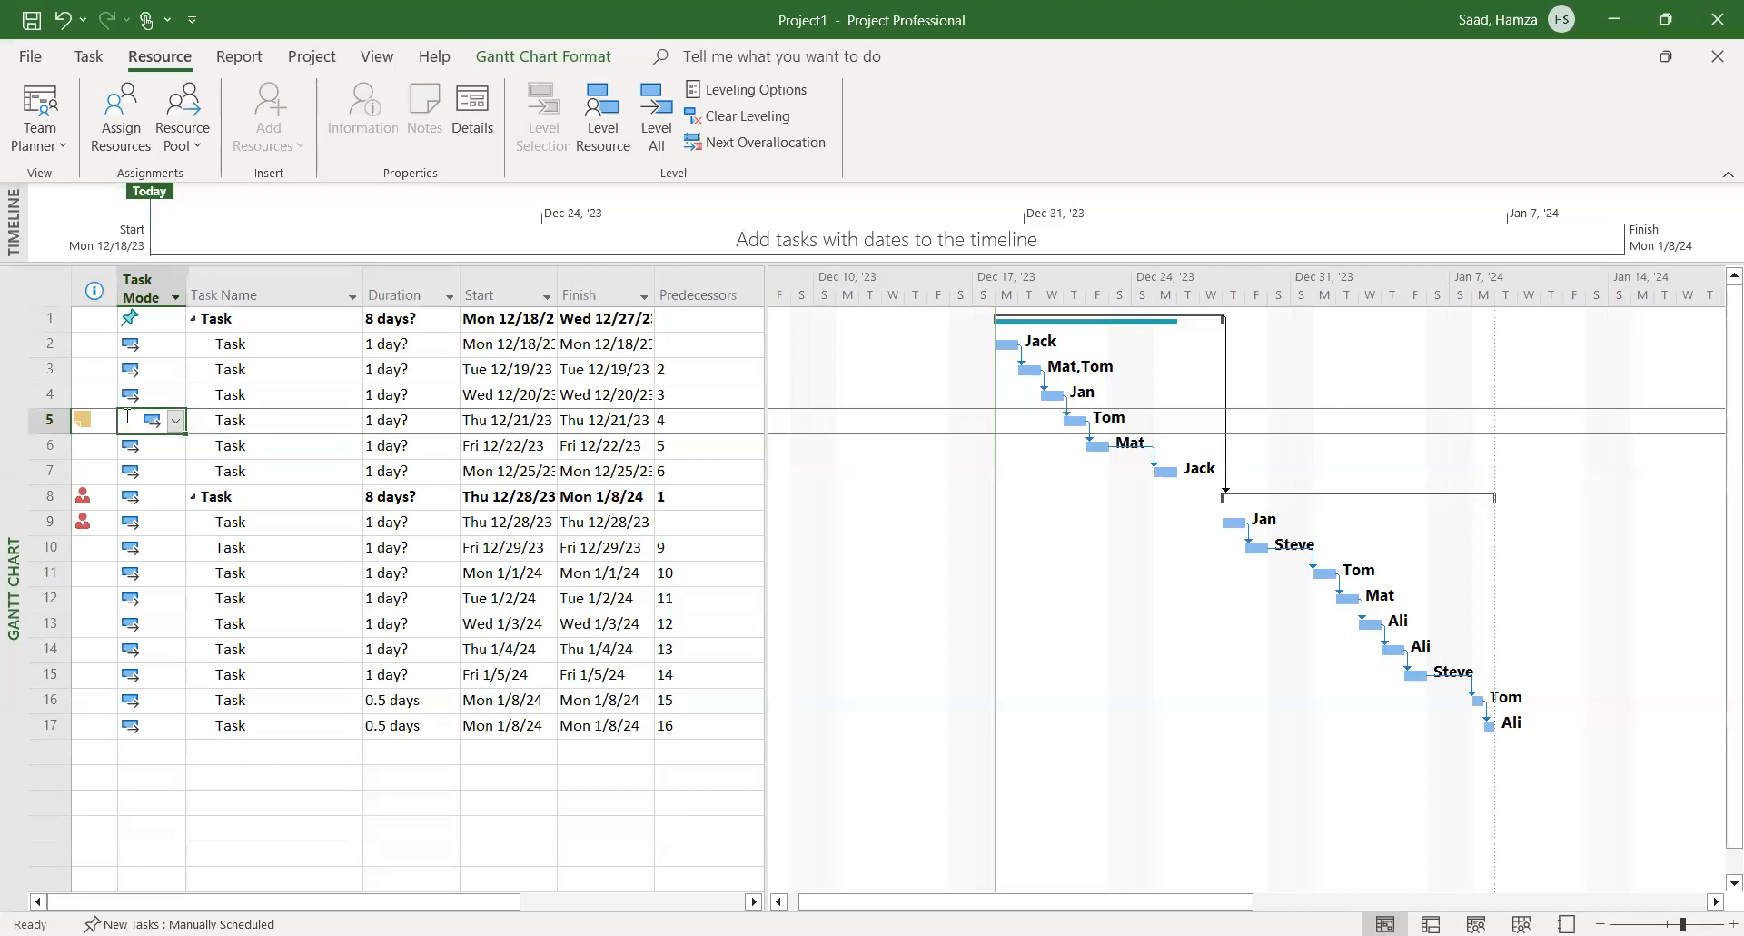
drag(128, 417, 685, 425)
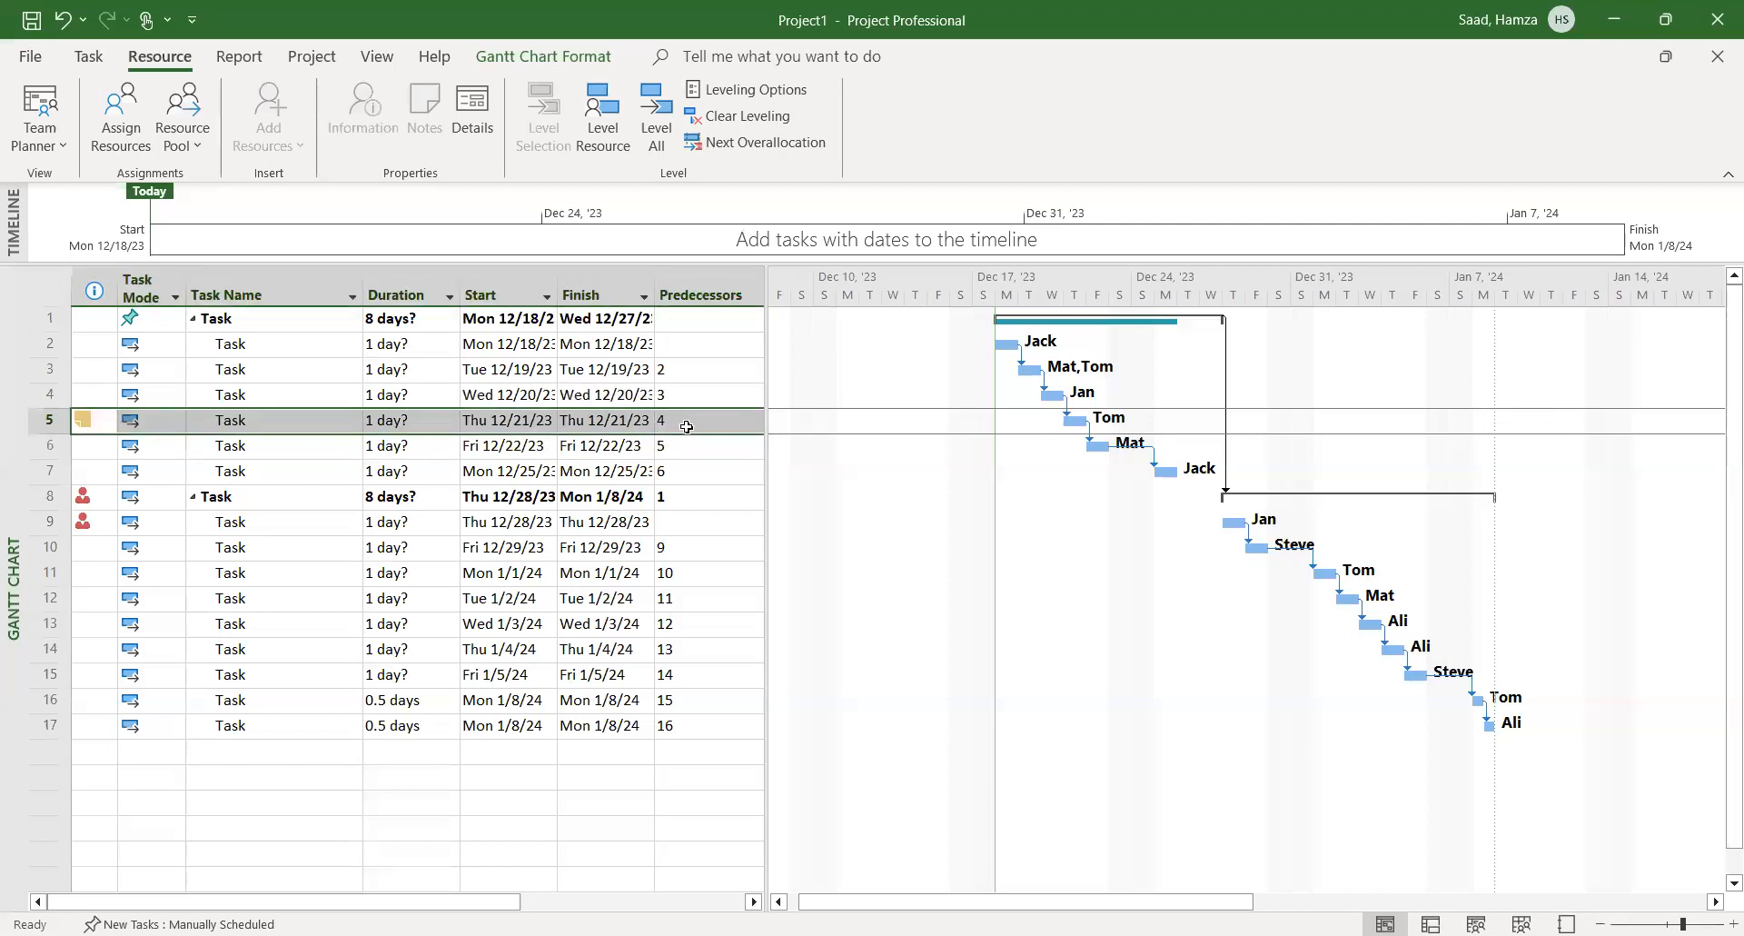
click(90, 60)
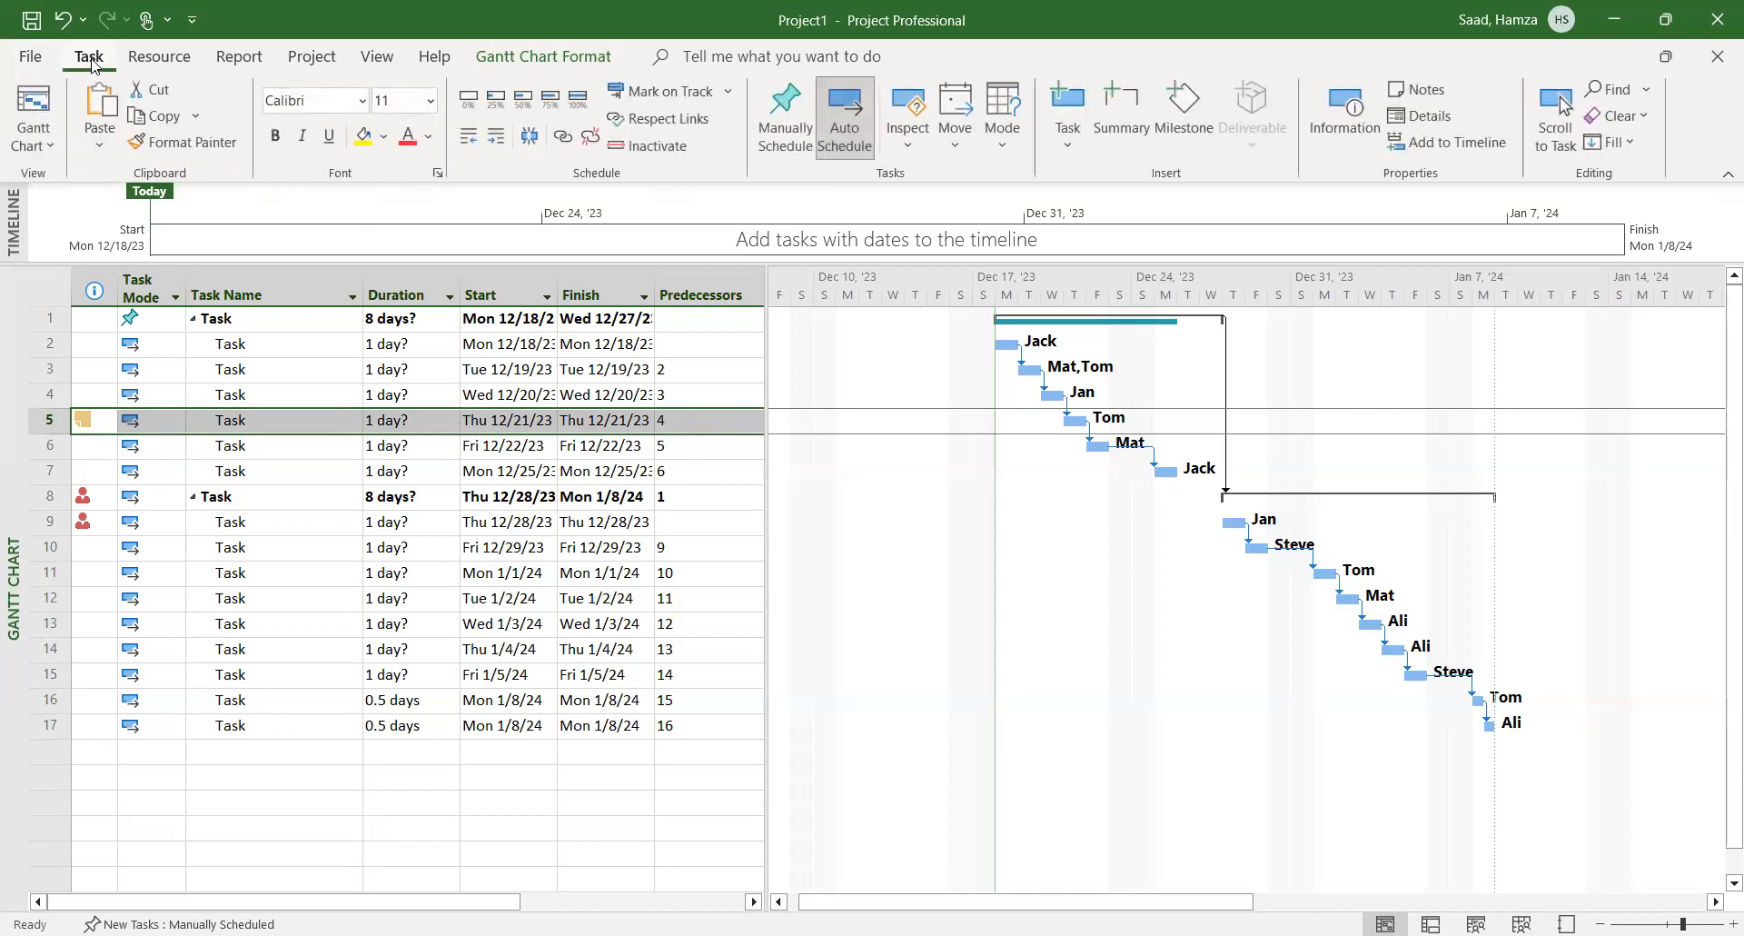
click(407, 145)
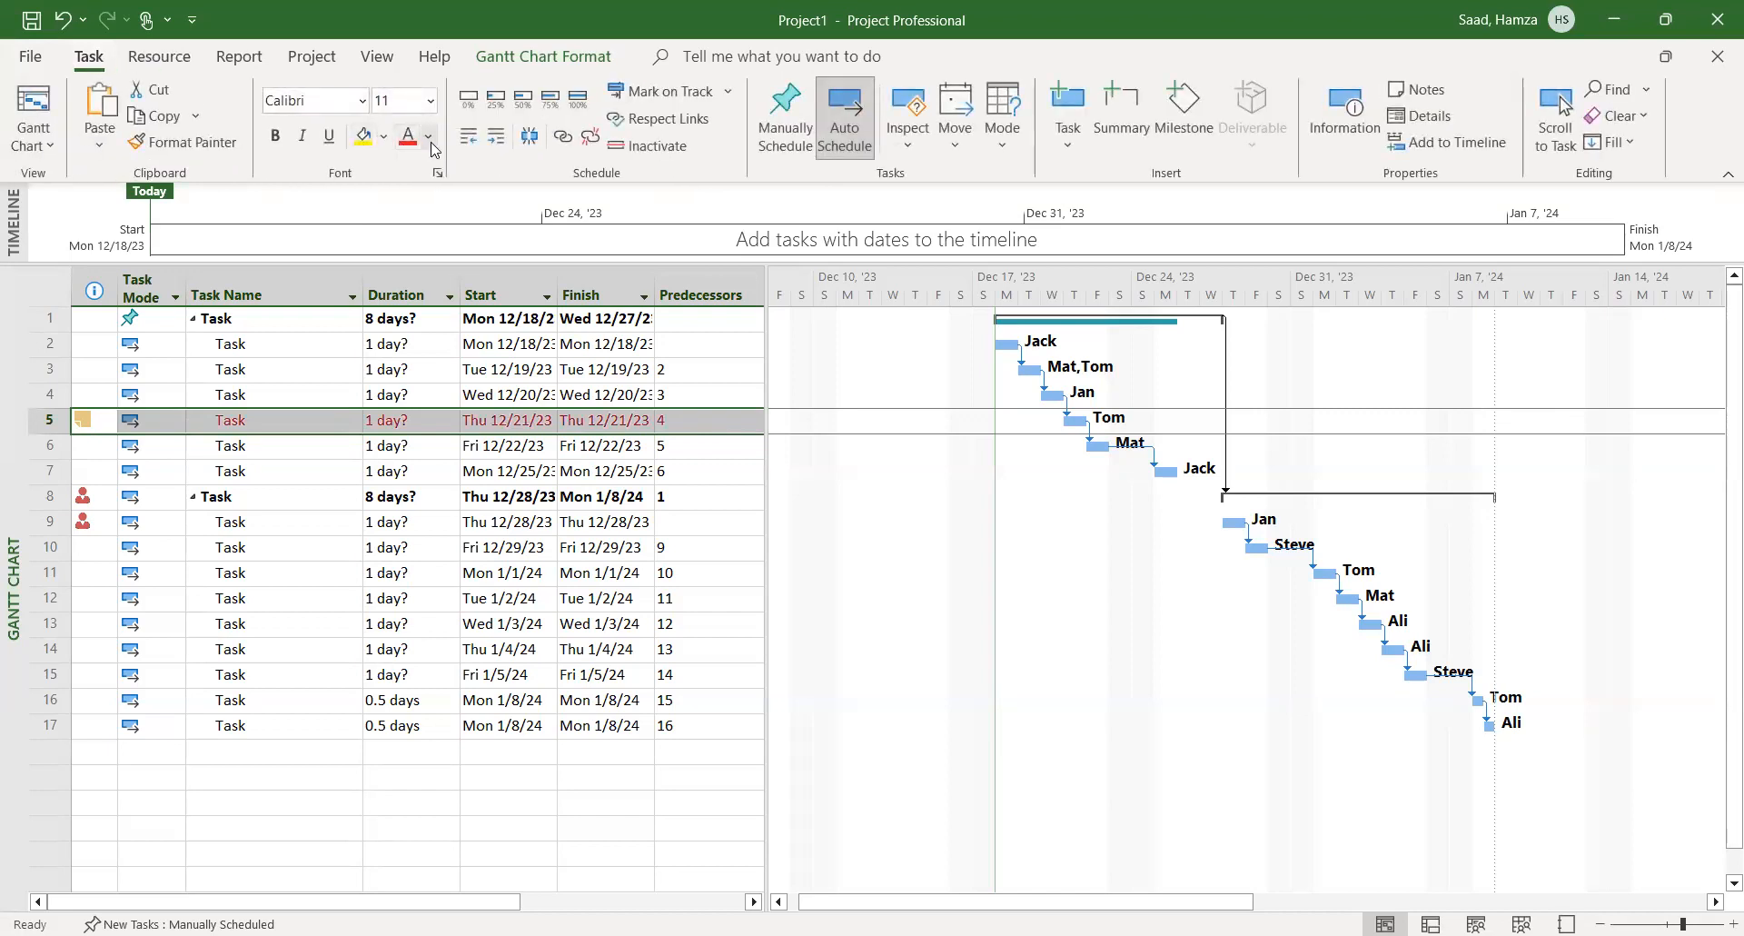
Return task 5's row text to the automatic colour and highlight the row with a yellow background
click(432, 143)
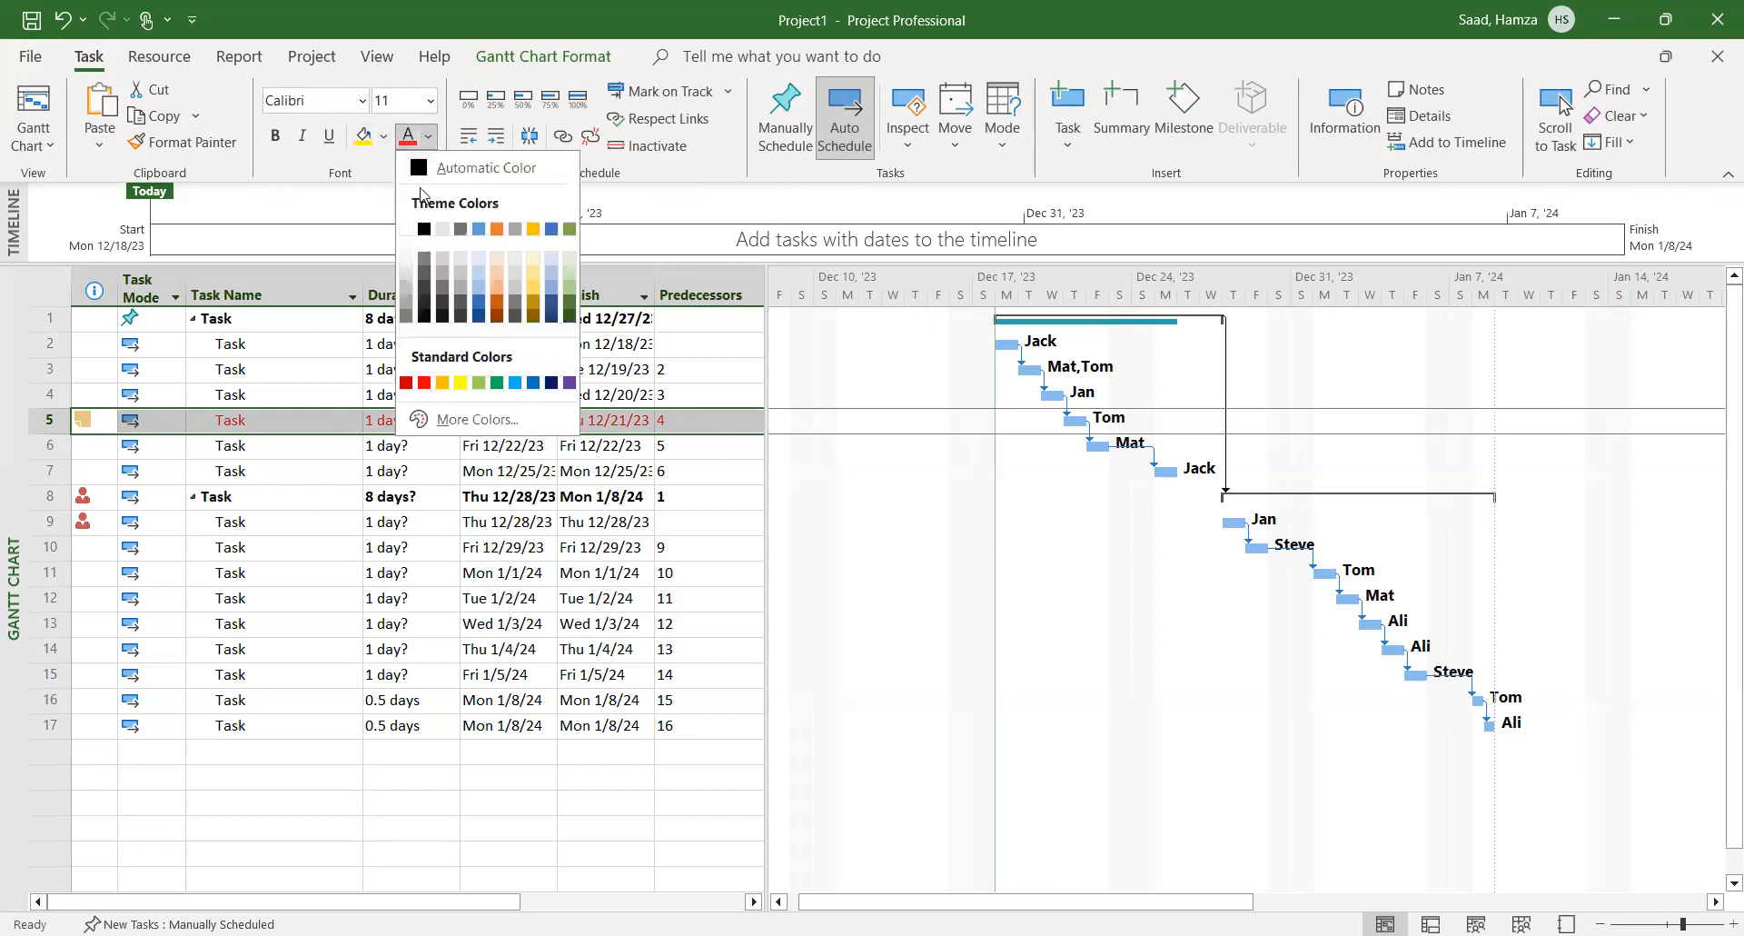
click(423, 173)
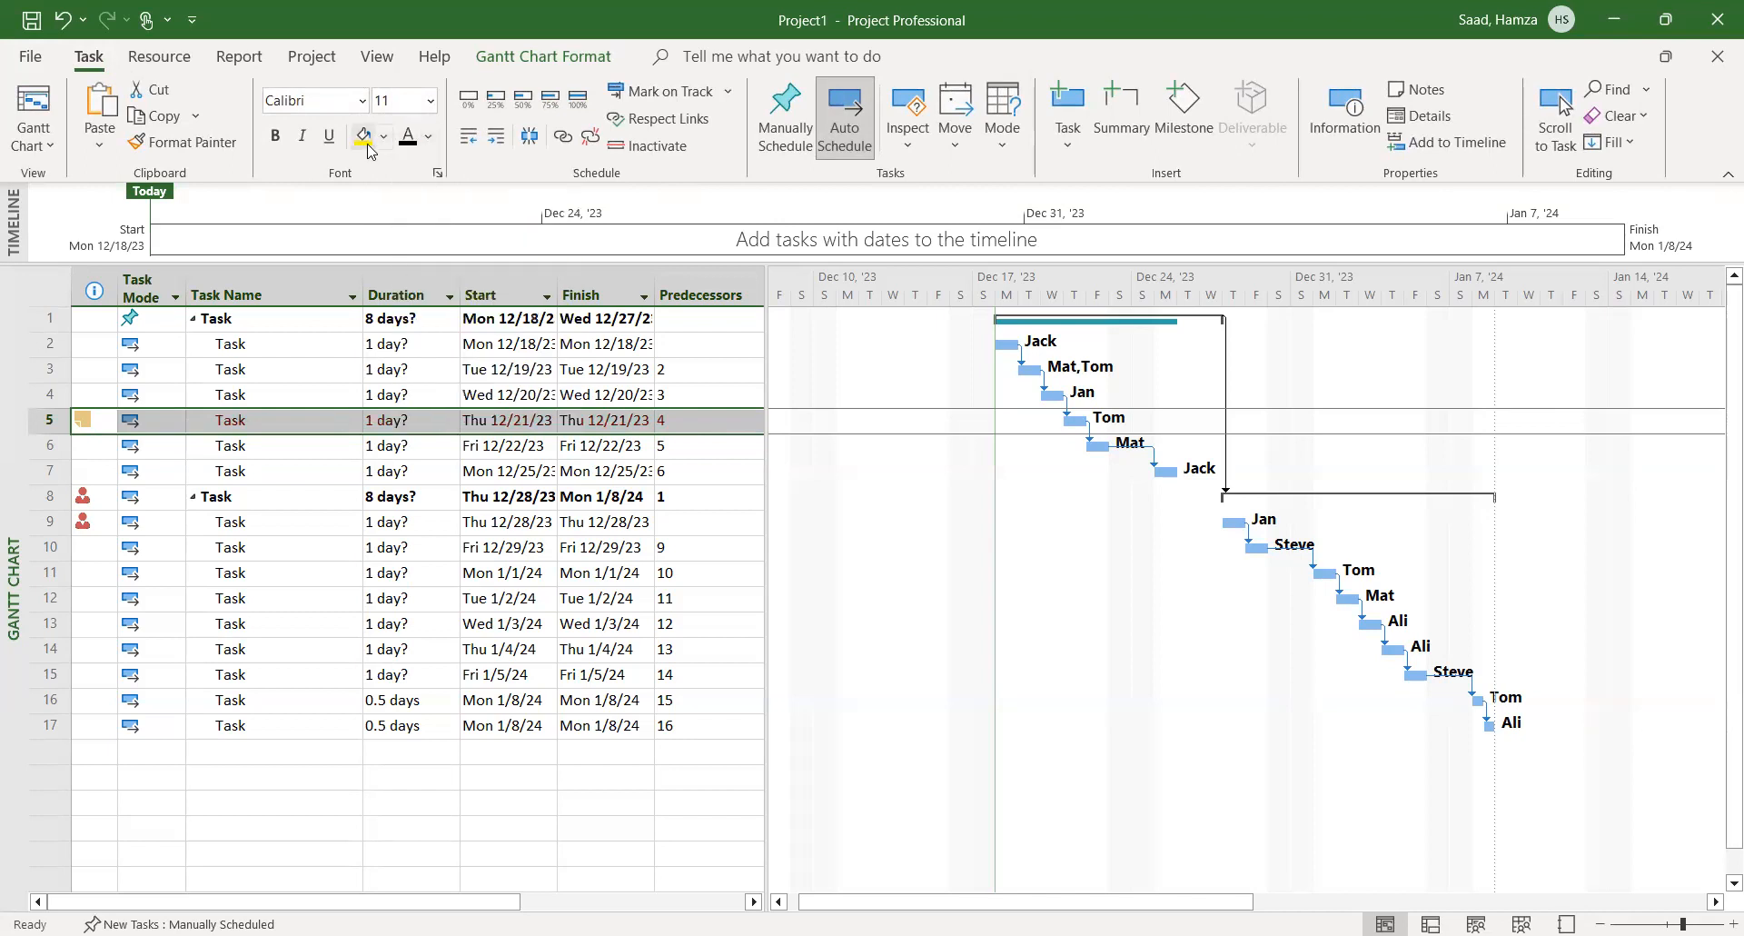
click(366, 152)
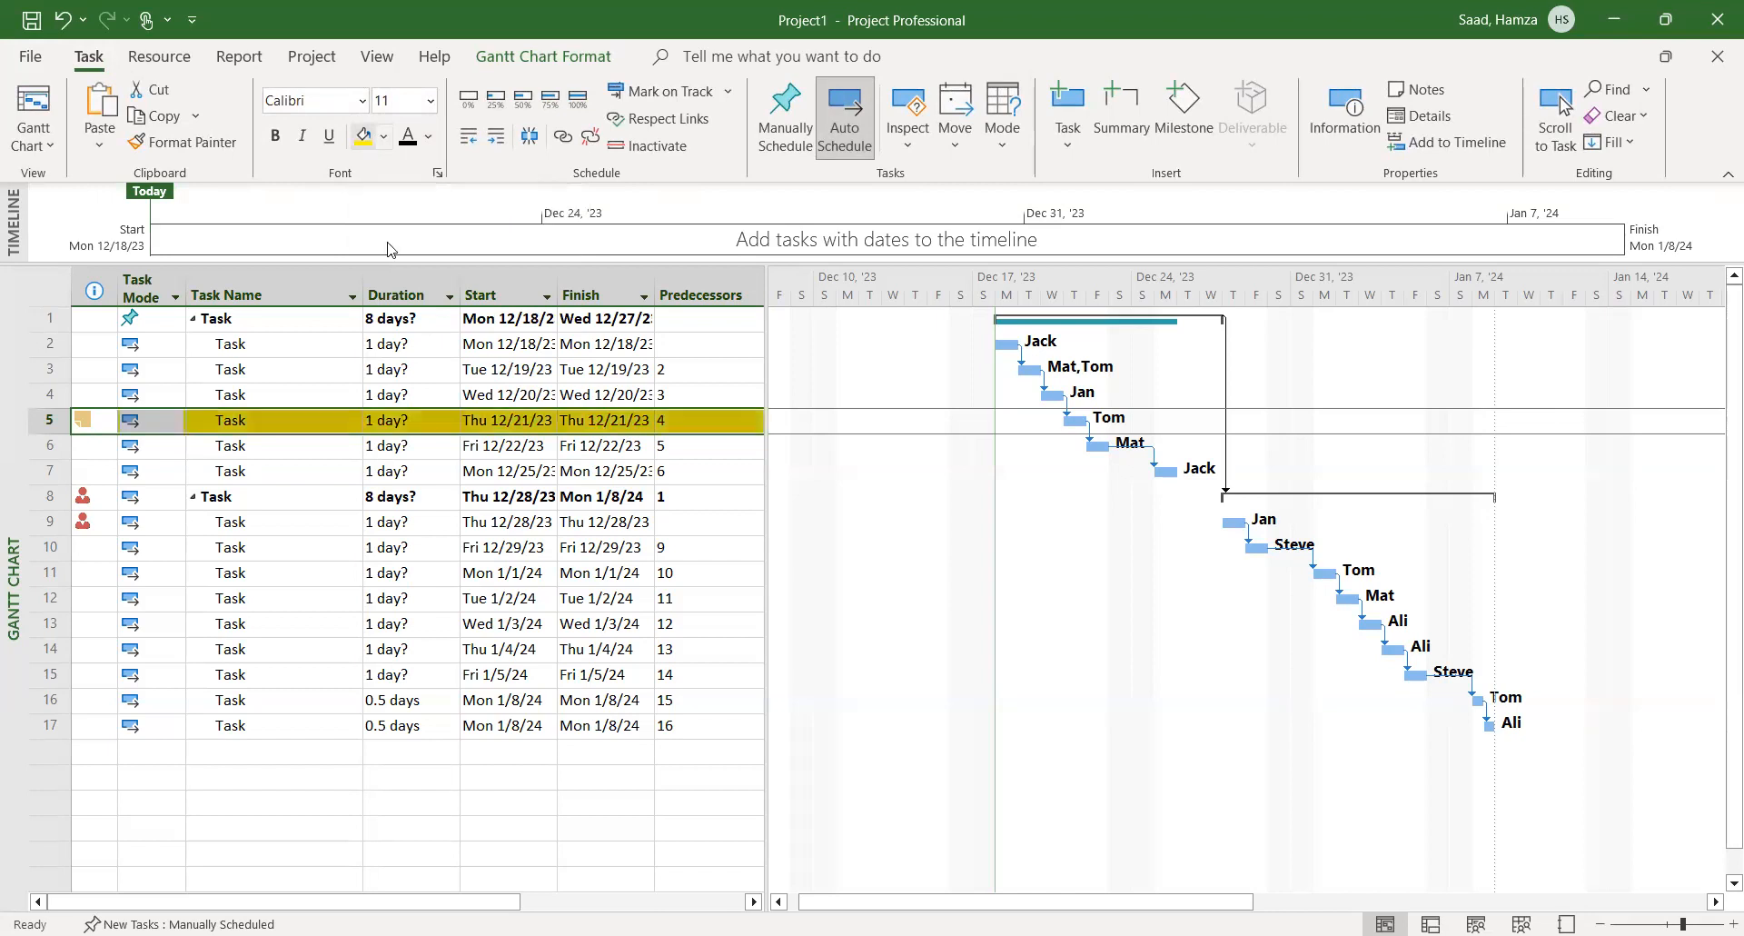
click(414, 515)
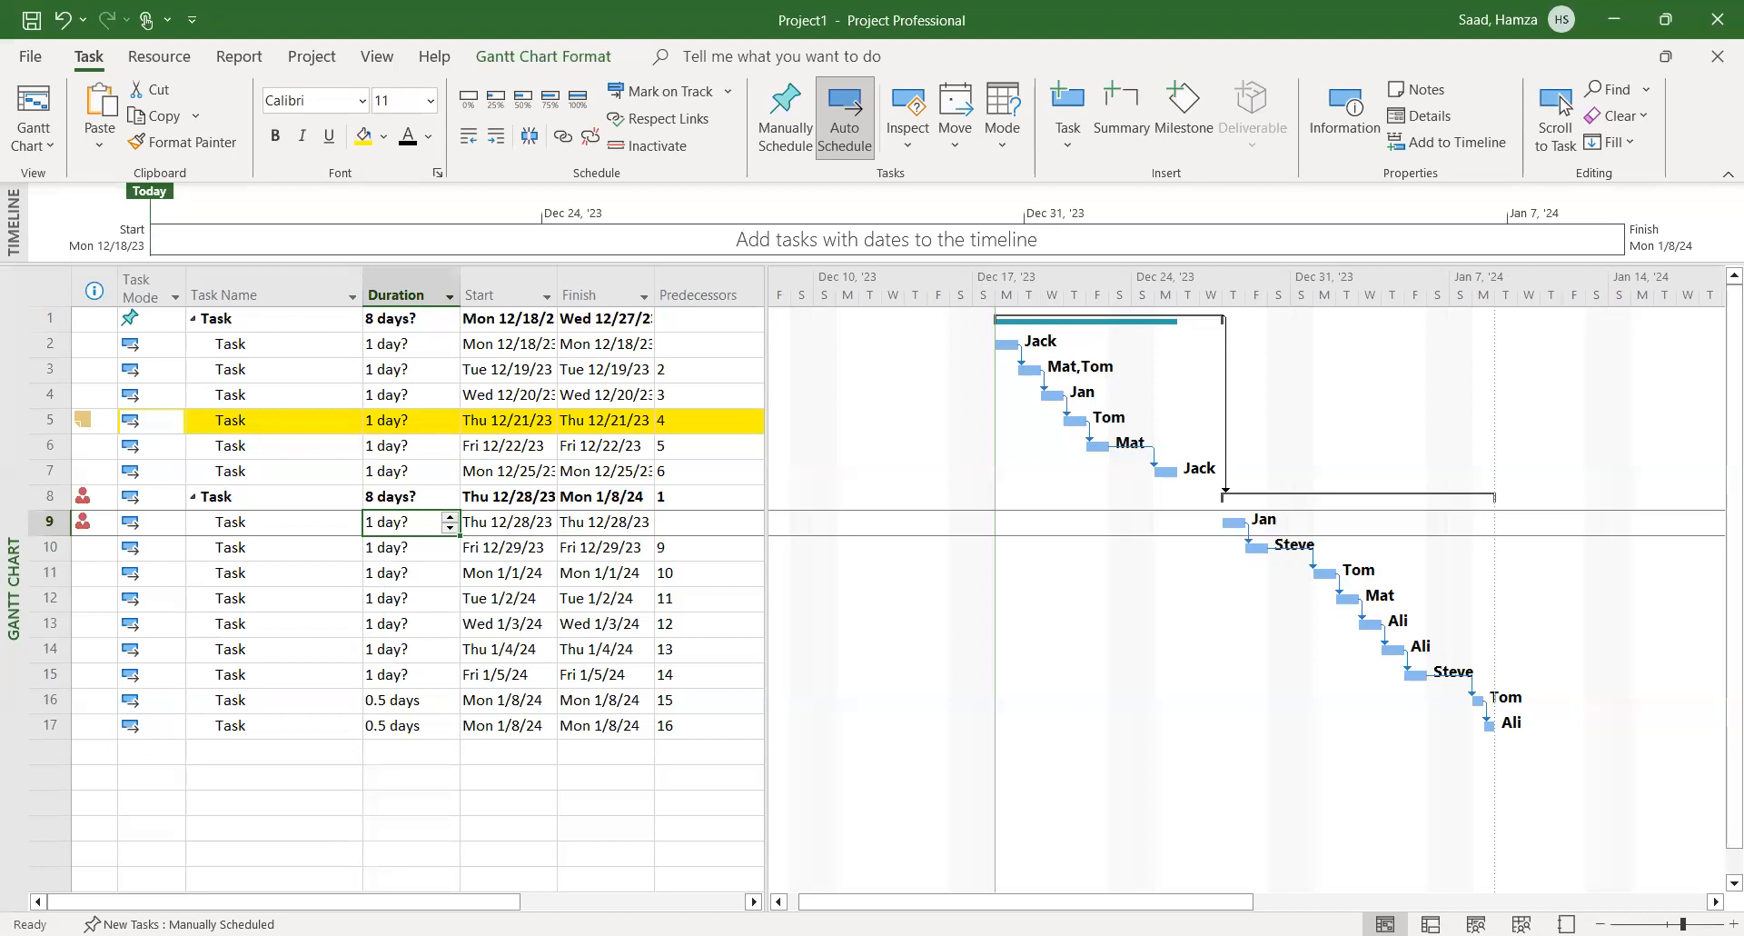
Undo the yellow background and both font colour changes on task 5's row
click(63, 20)
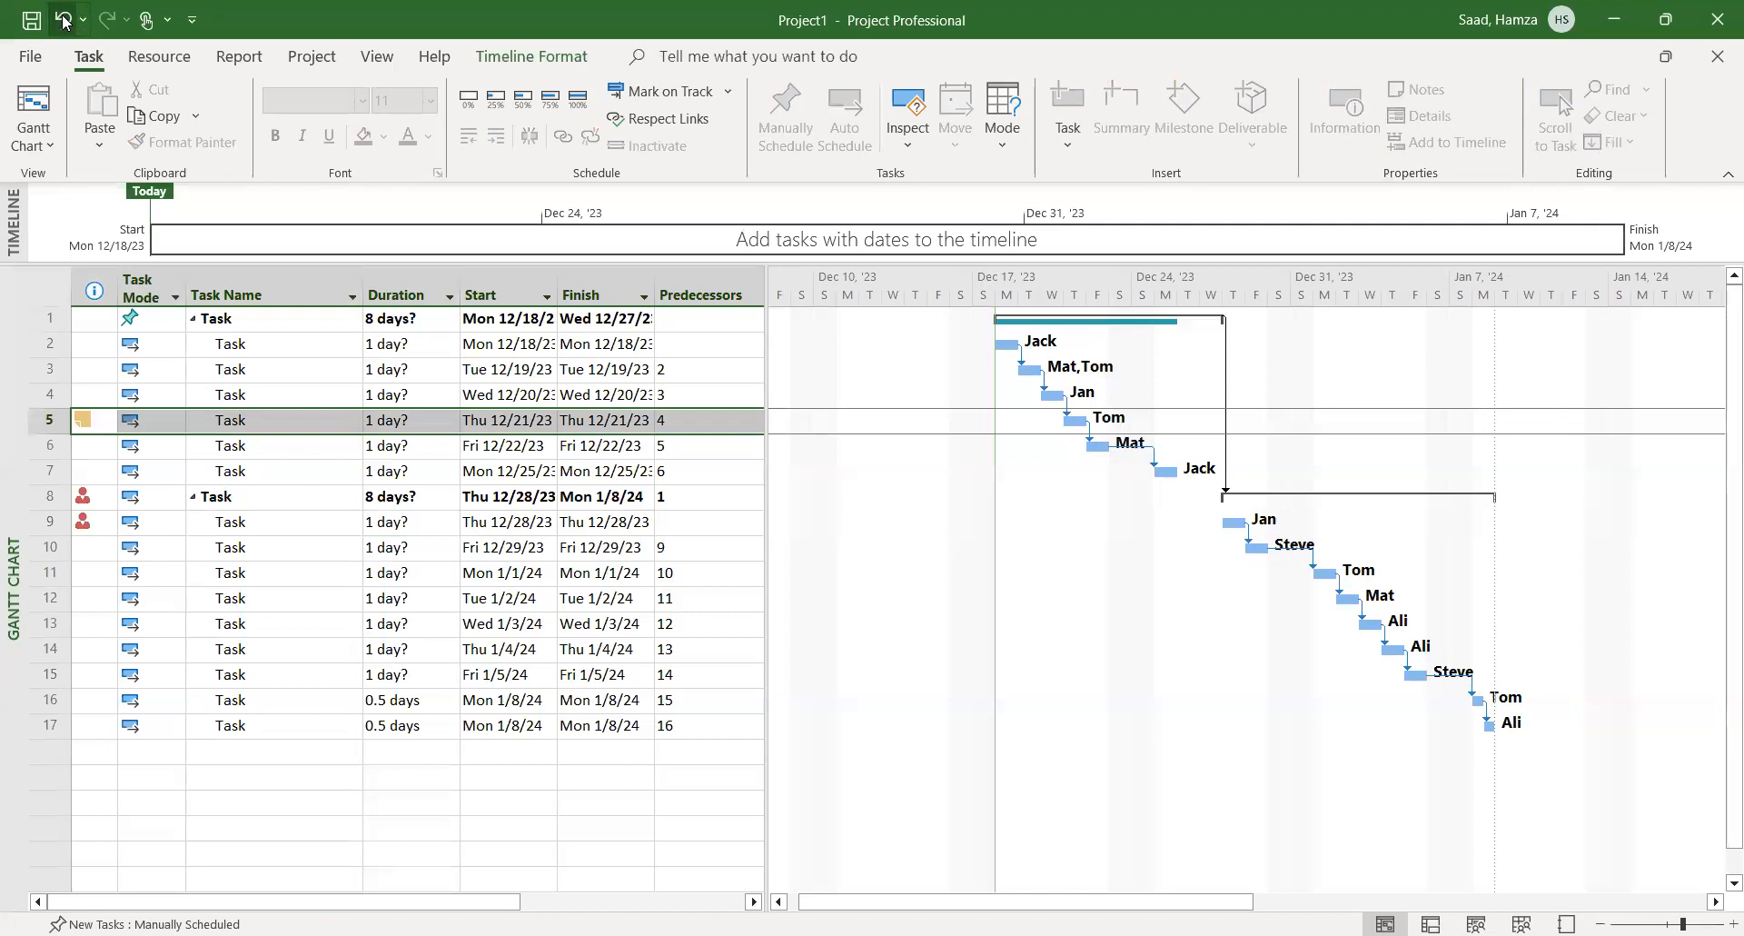
click(62, 19)
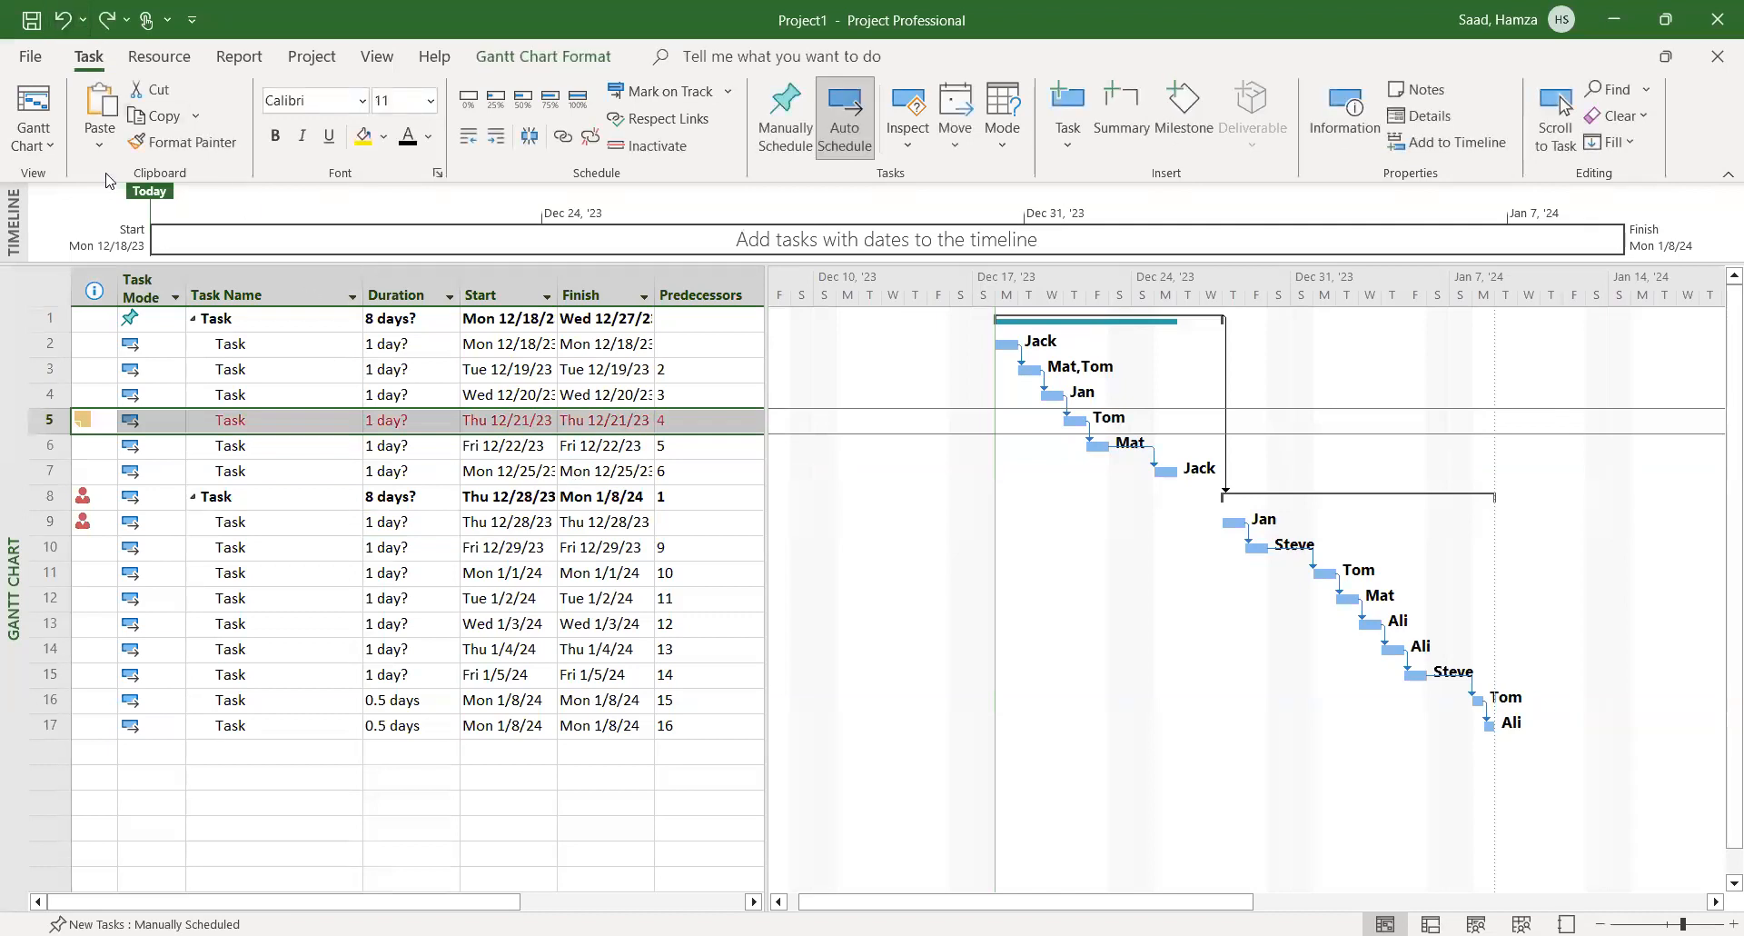
click(63, 19)
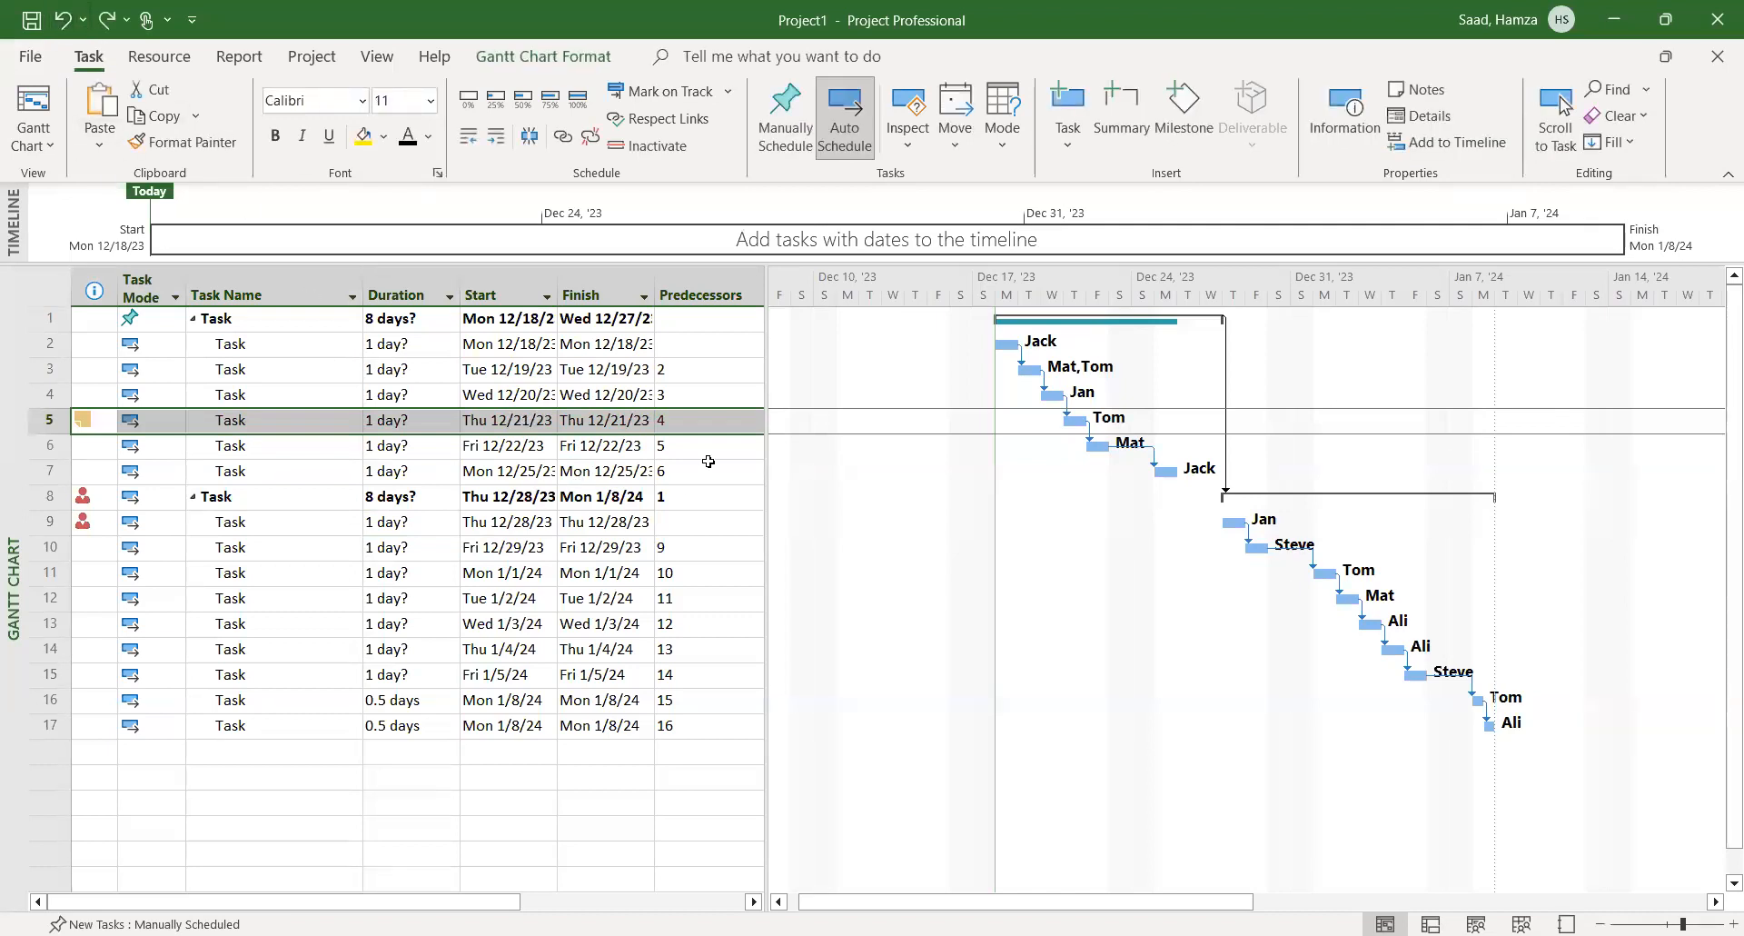
Mark tasks 2 and 3 as 100% complete by extending the progress across their Gantt bars
click(761, 456)
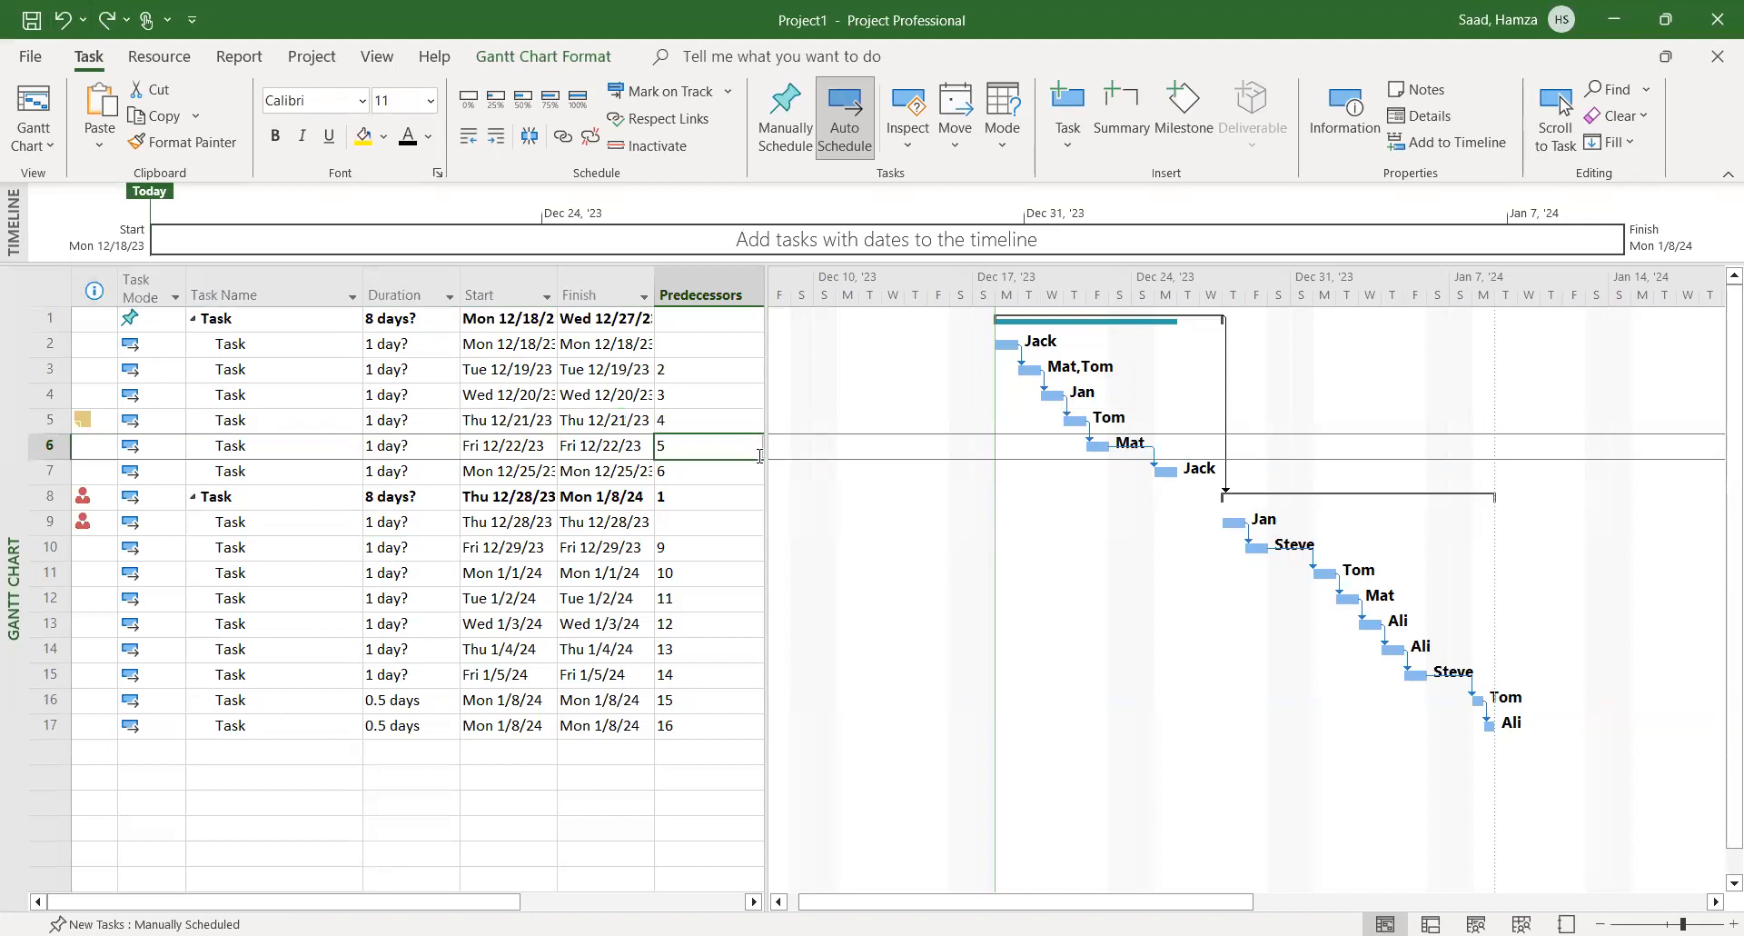
drag(767, 384, 825, 389)
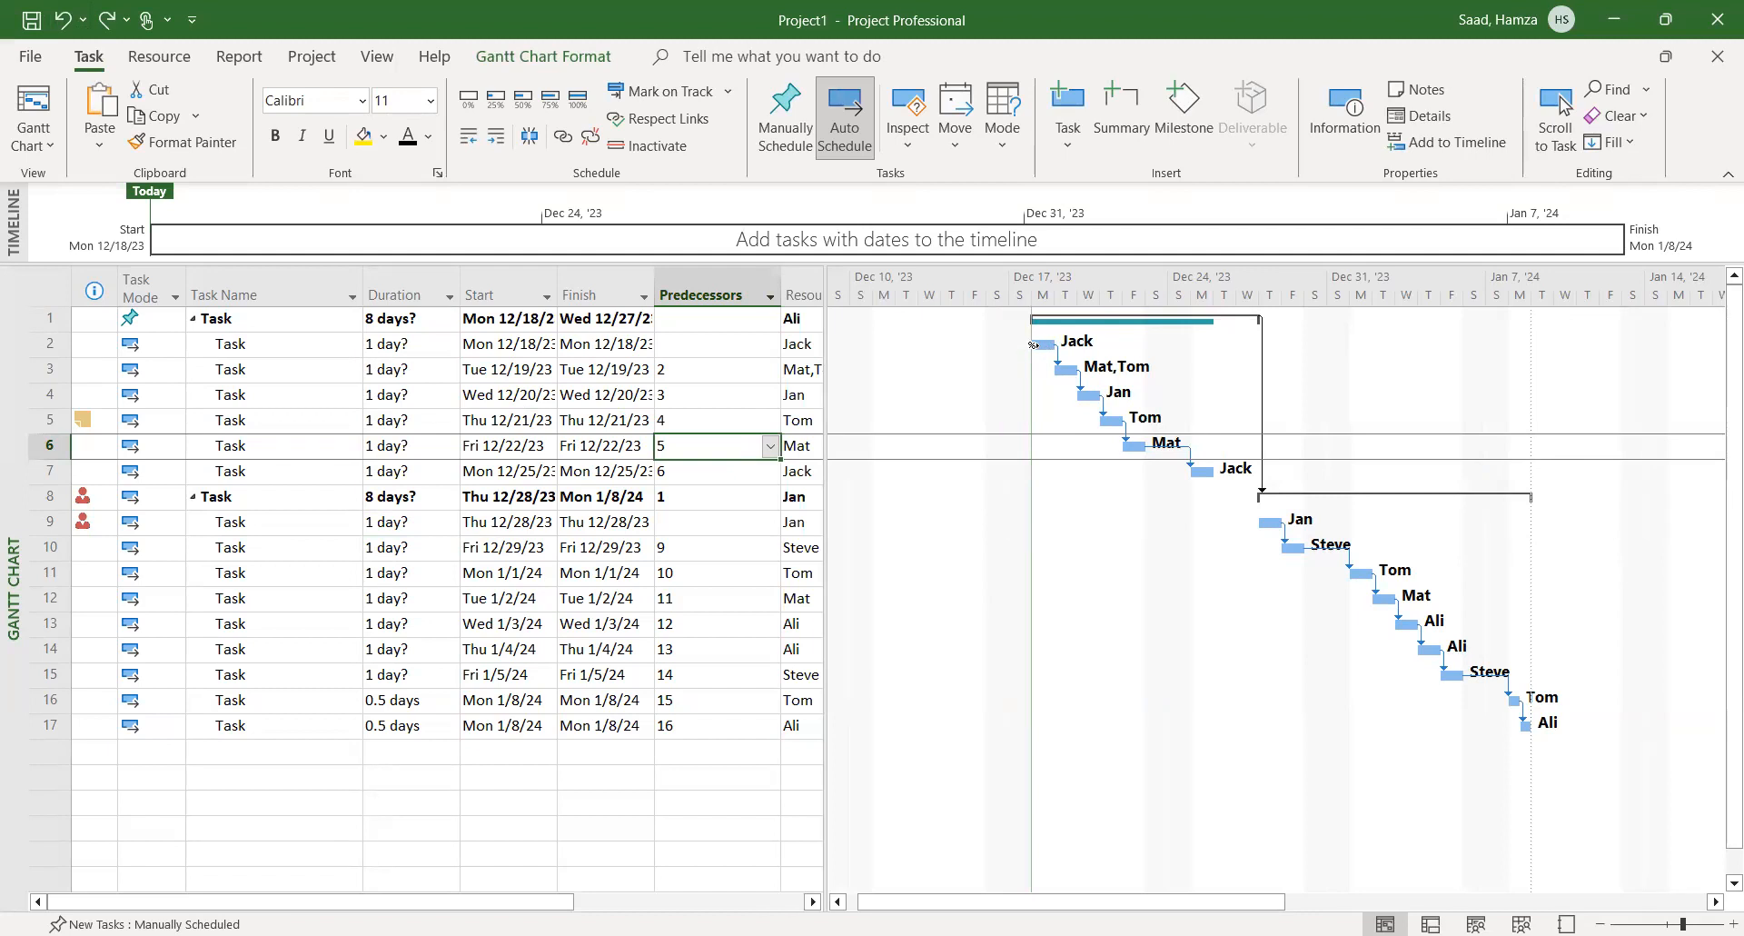
drag(1033, 345, 1055, 345)
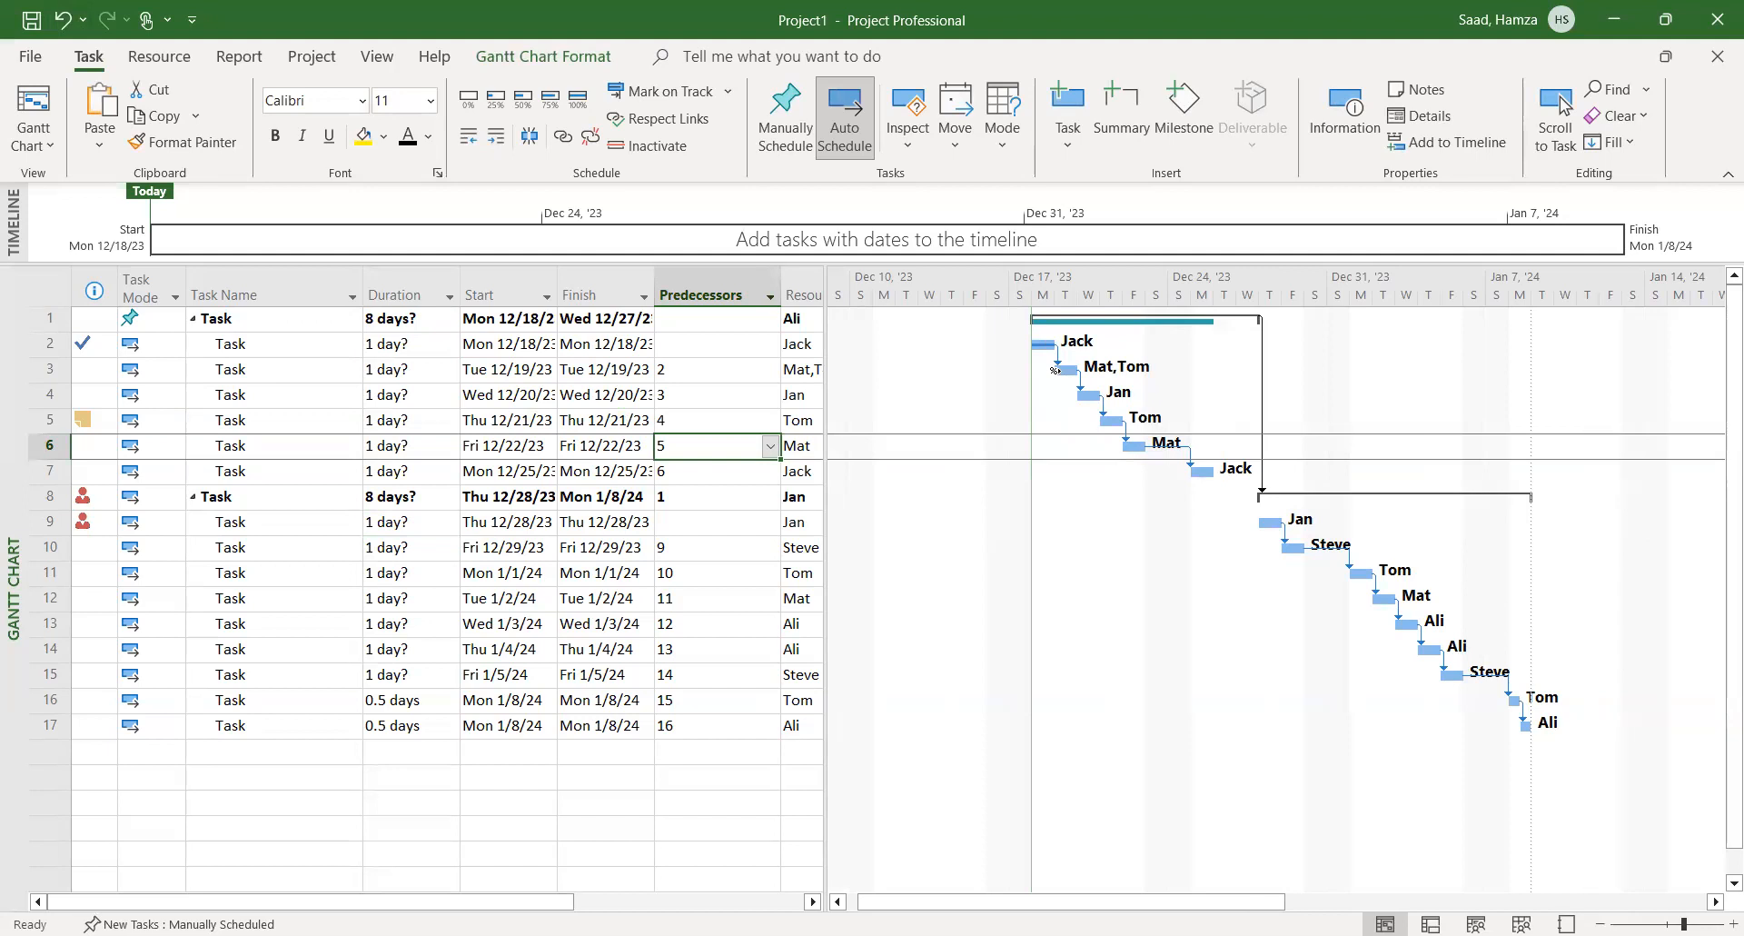
drag(1069, 369, 1071, 368)
Widen the task table and add a % Work Complete column after Resource Names
drag(826, 447, 1025, 439)
click(954, 288)
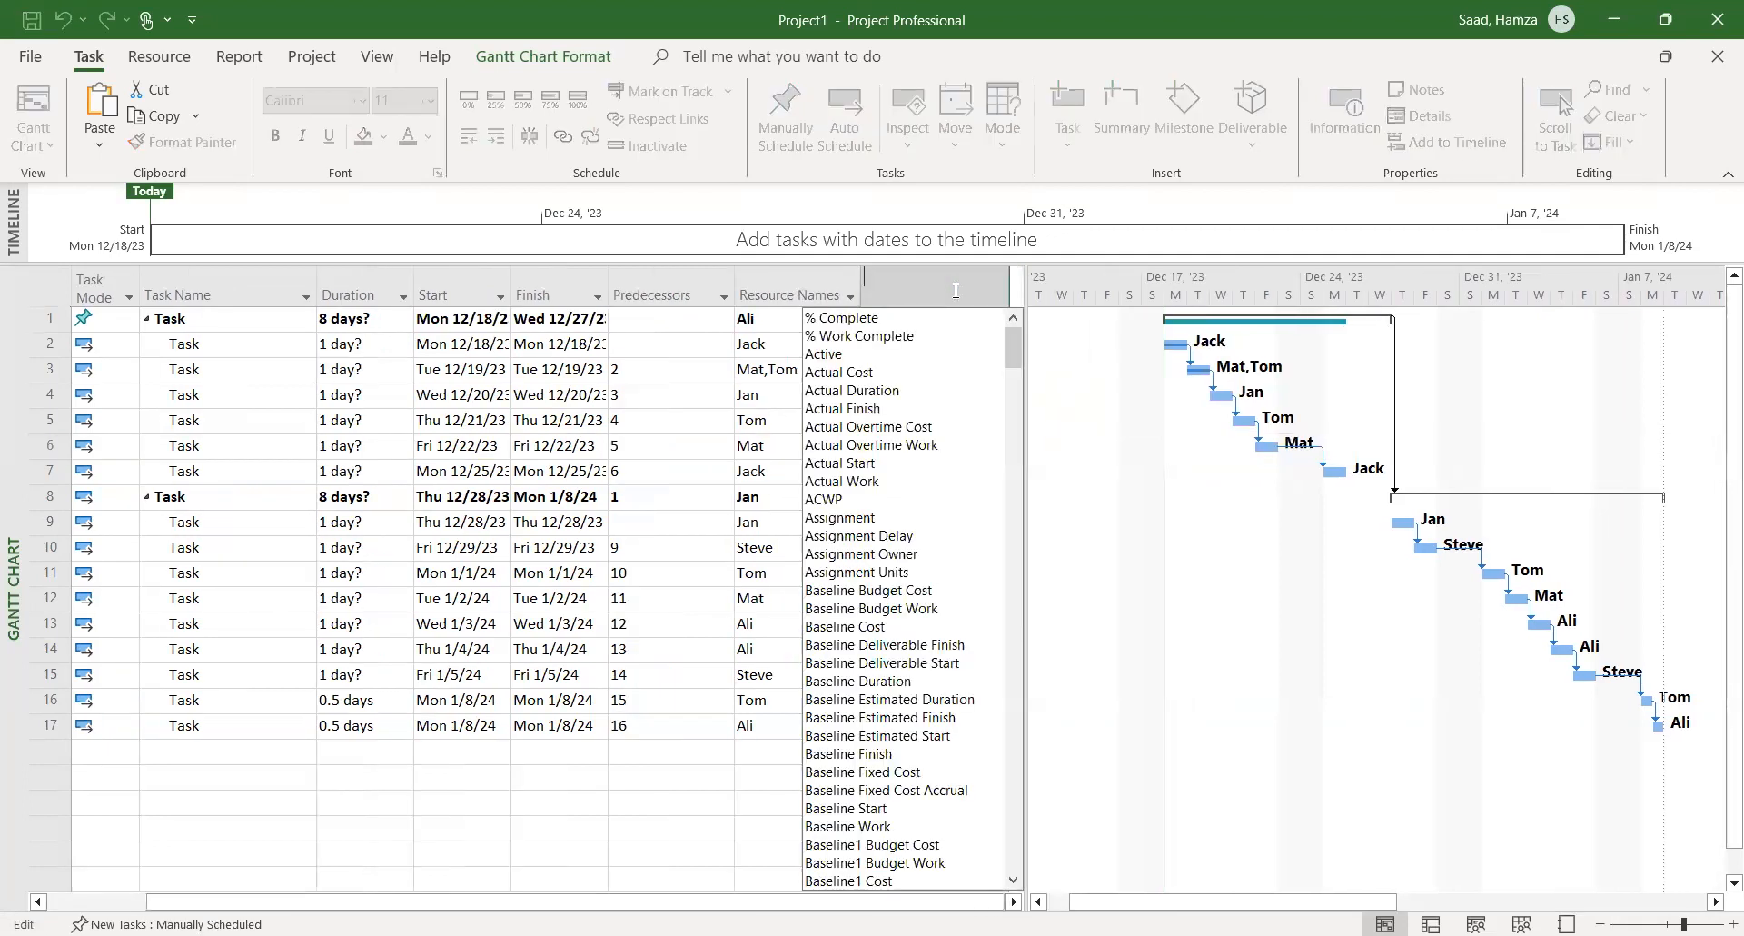
click(840, 337)
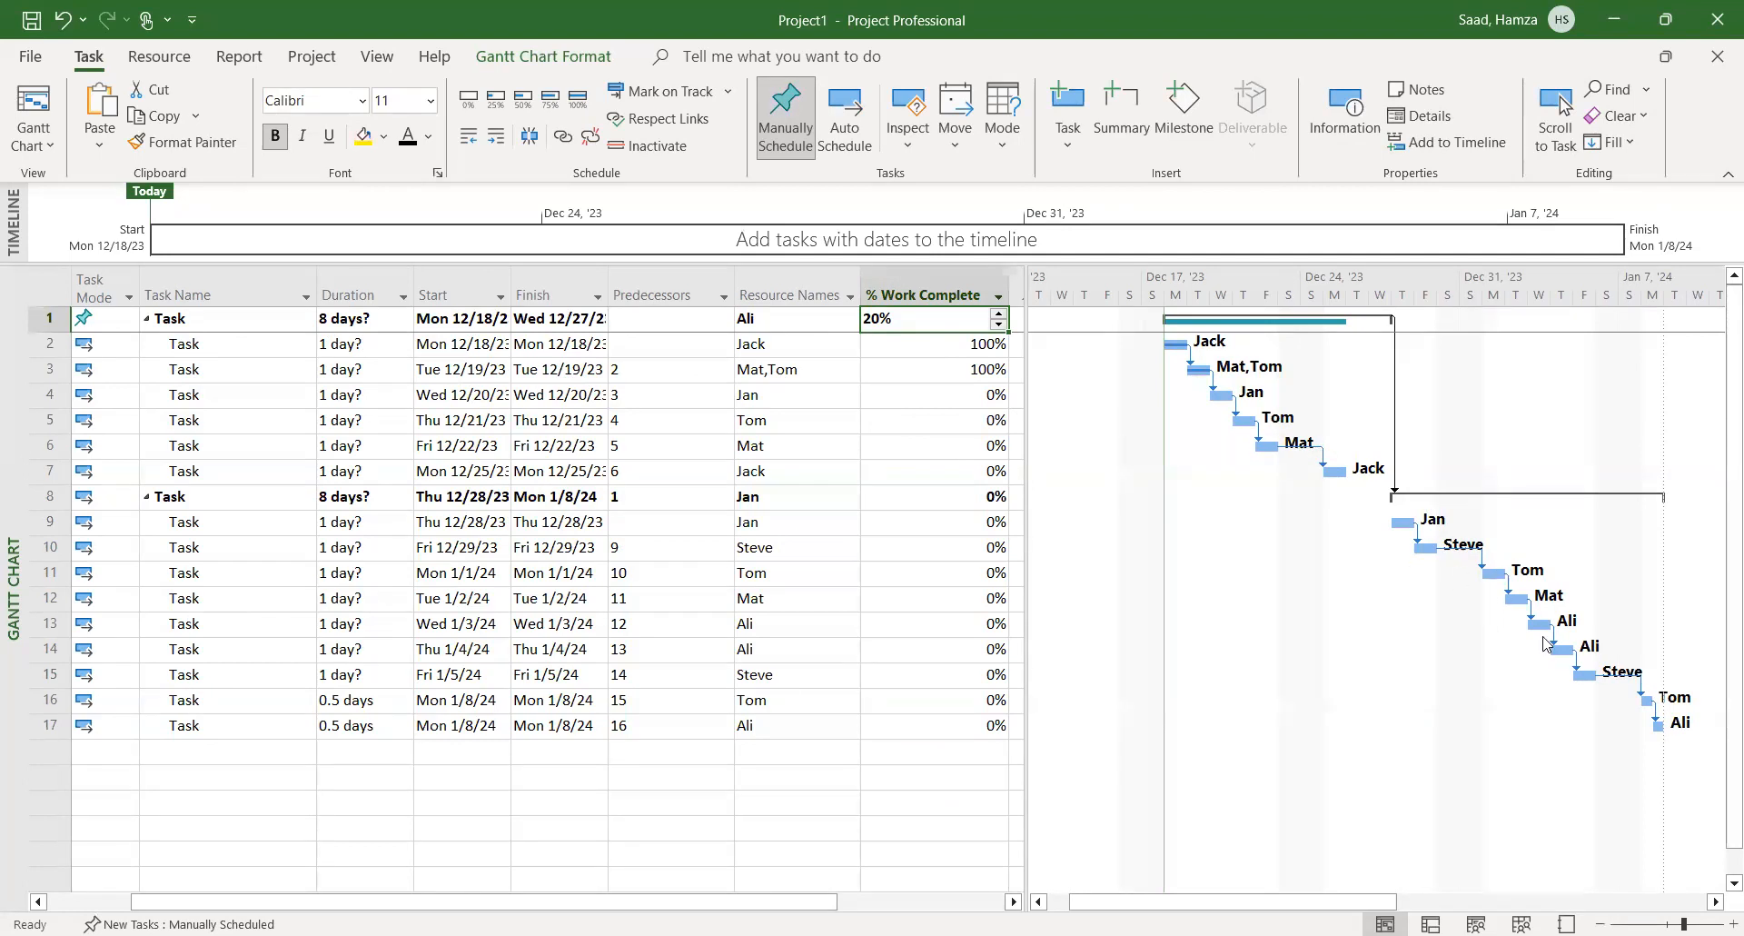
Set the % Work Complete of task 17 to 45%
click(1659, 726)
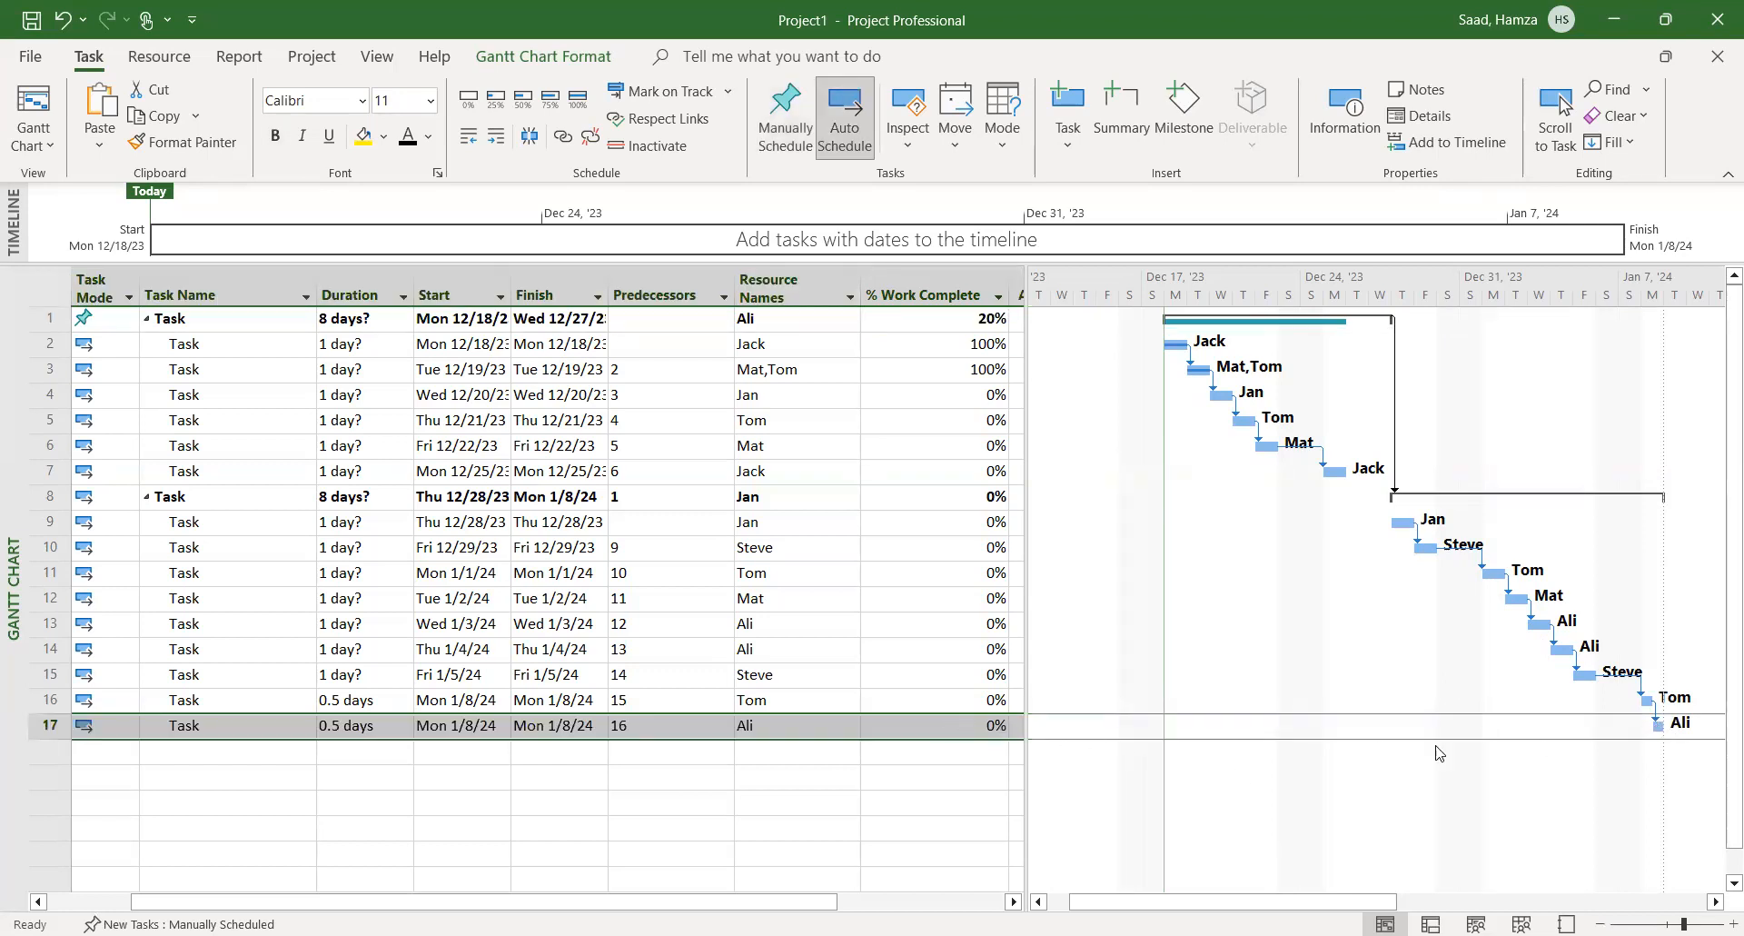
click(977, 725)
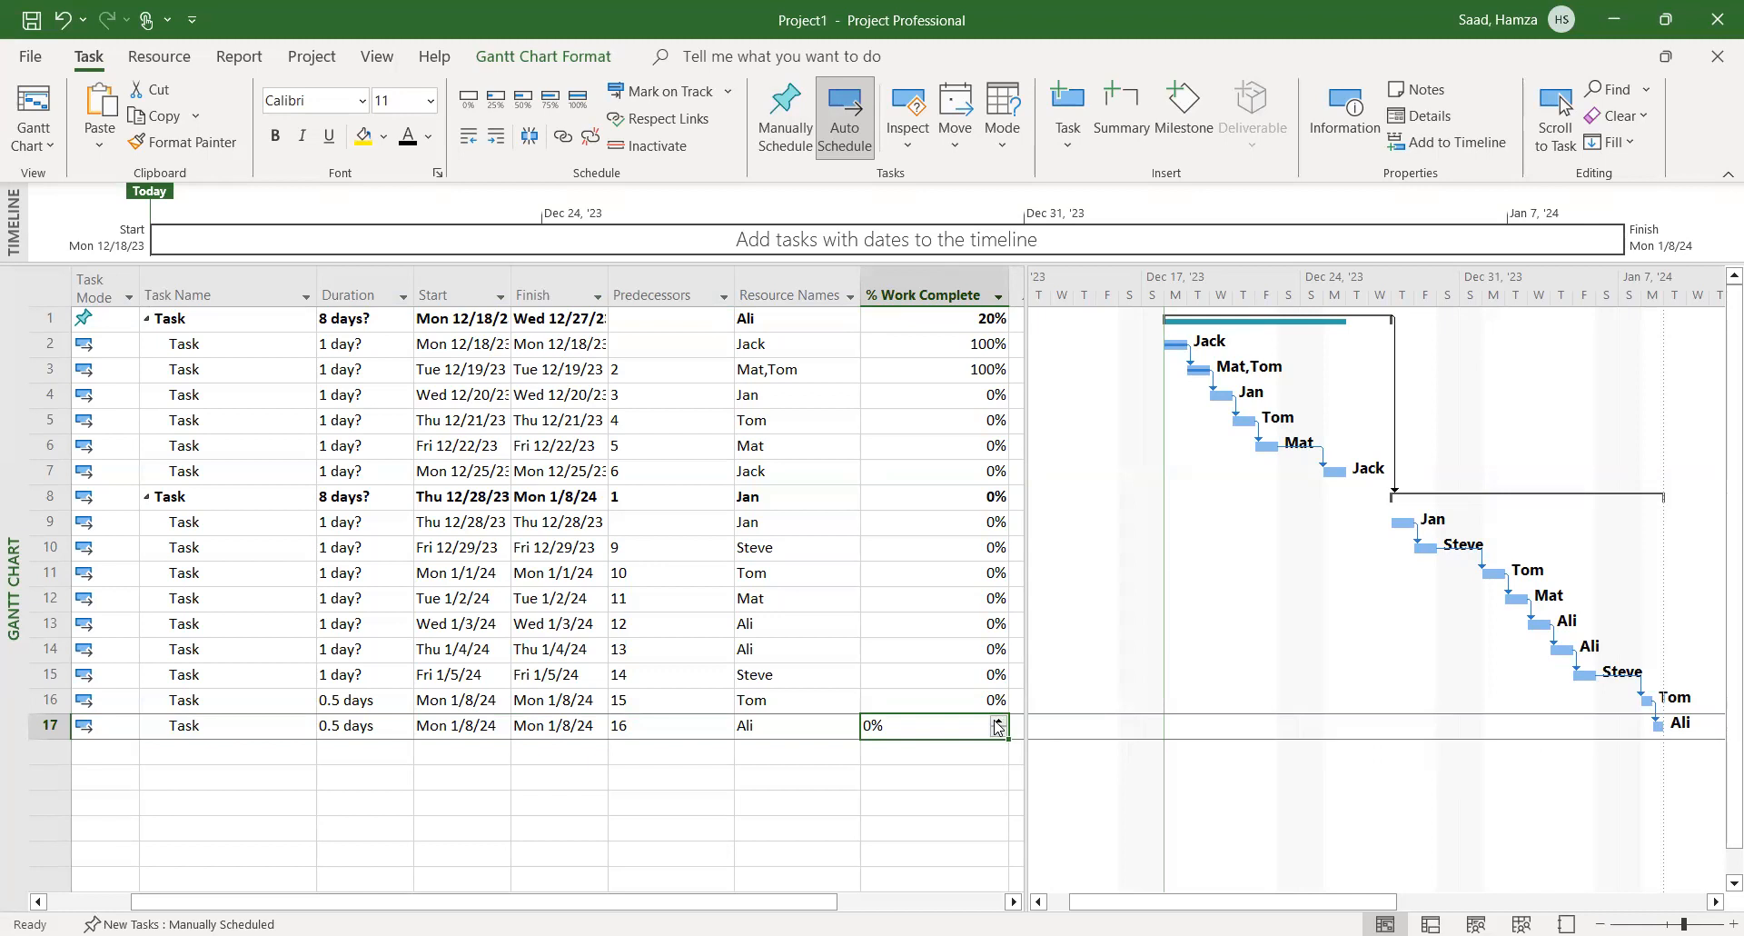
click(998, 723)
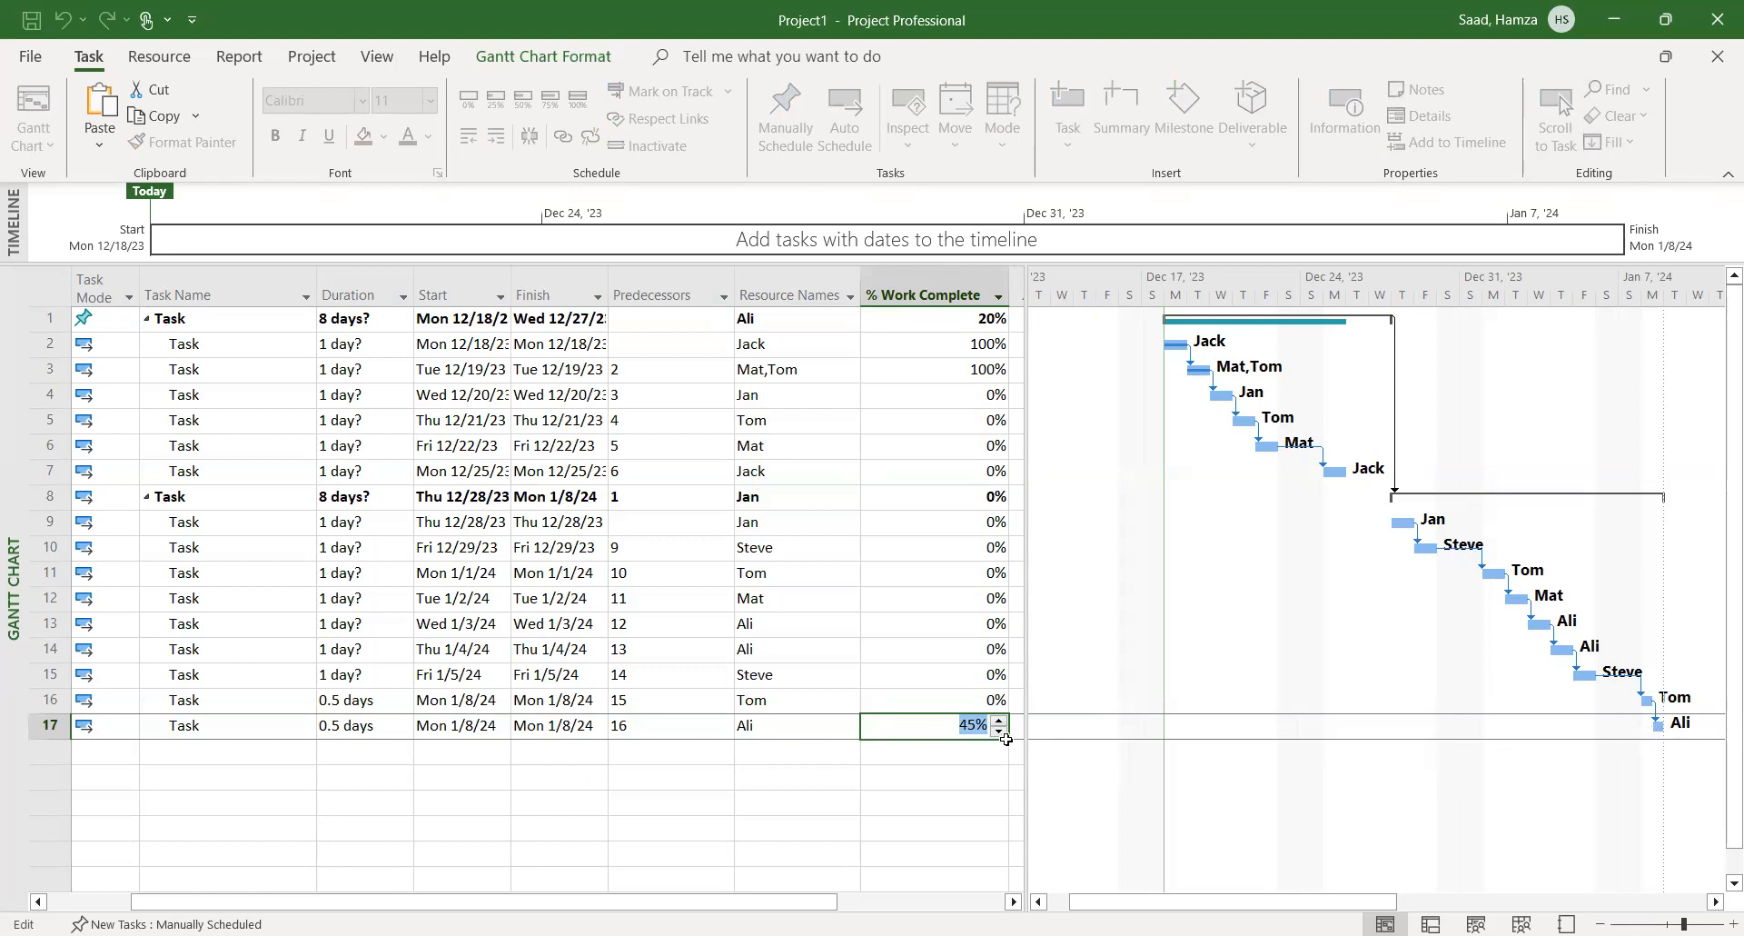
click(1004, 745)
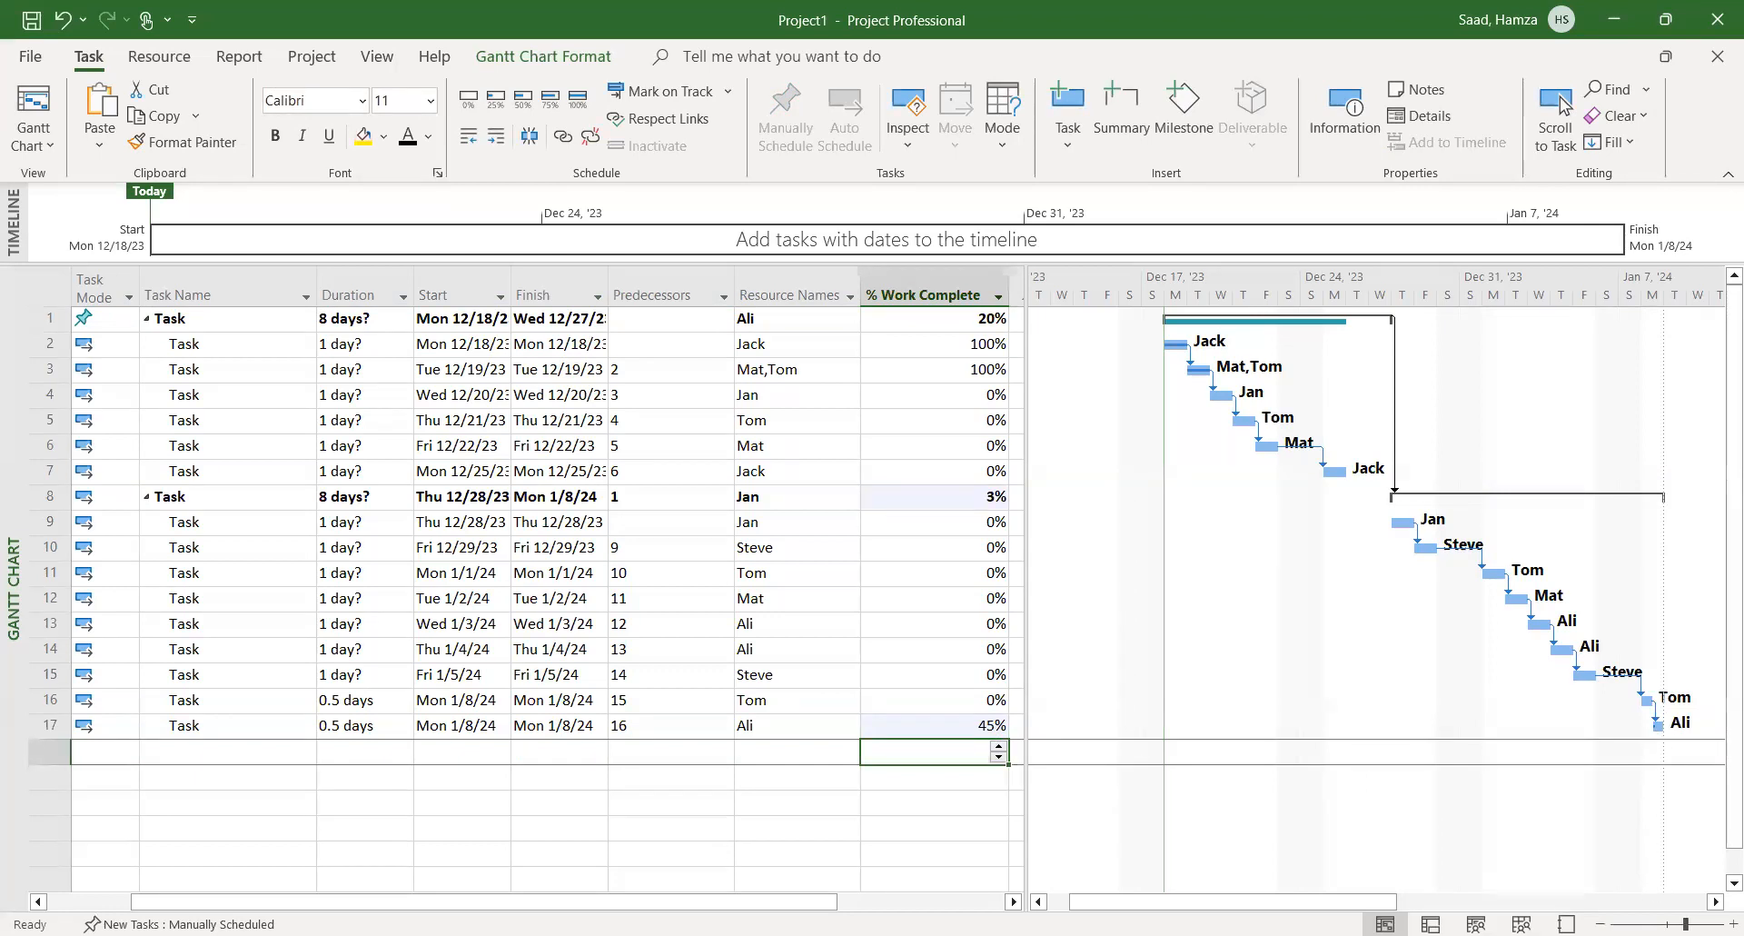
Raise the % Work Complete of task 17 to 75% with its Gantt bar enlarged in view
drag(1686, 924, 1705, 924)
drag(1350, 901, 1615, 902)
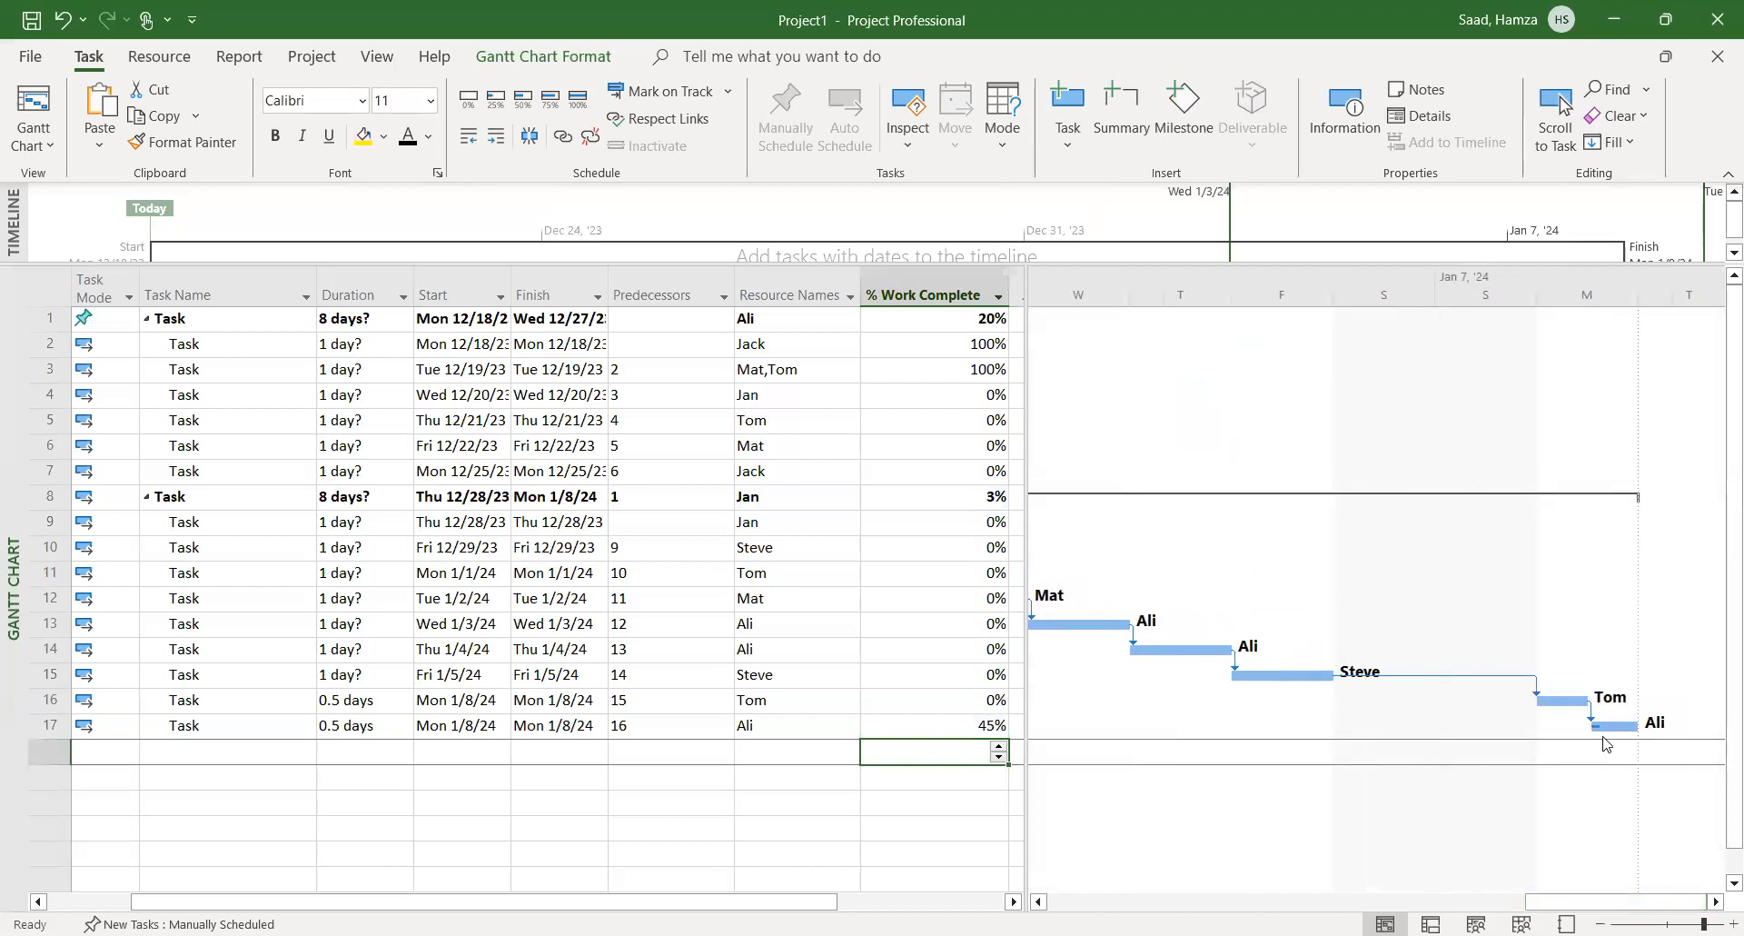
click(990, 725)
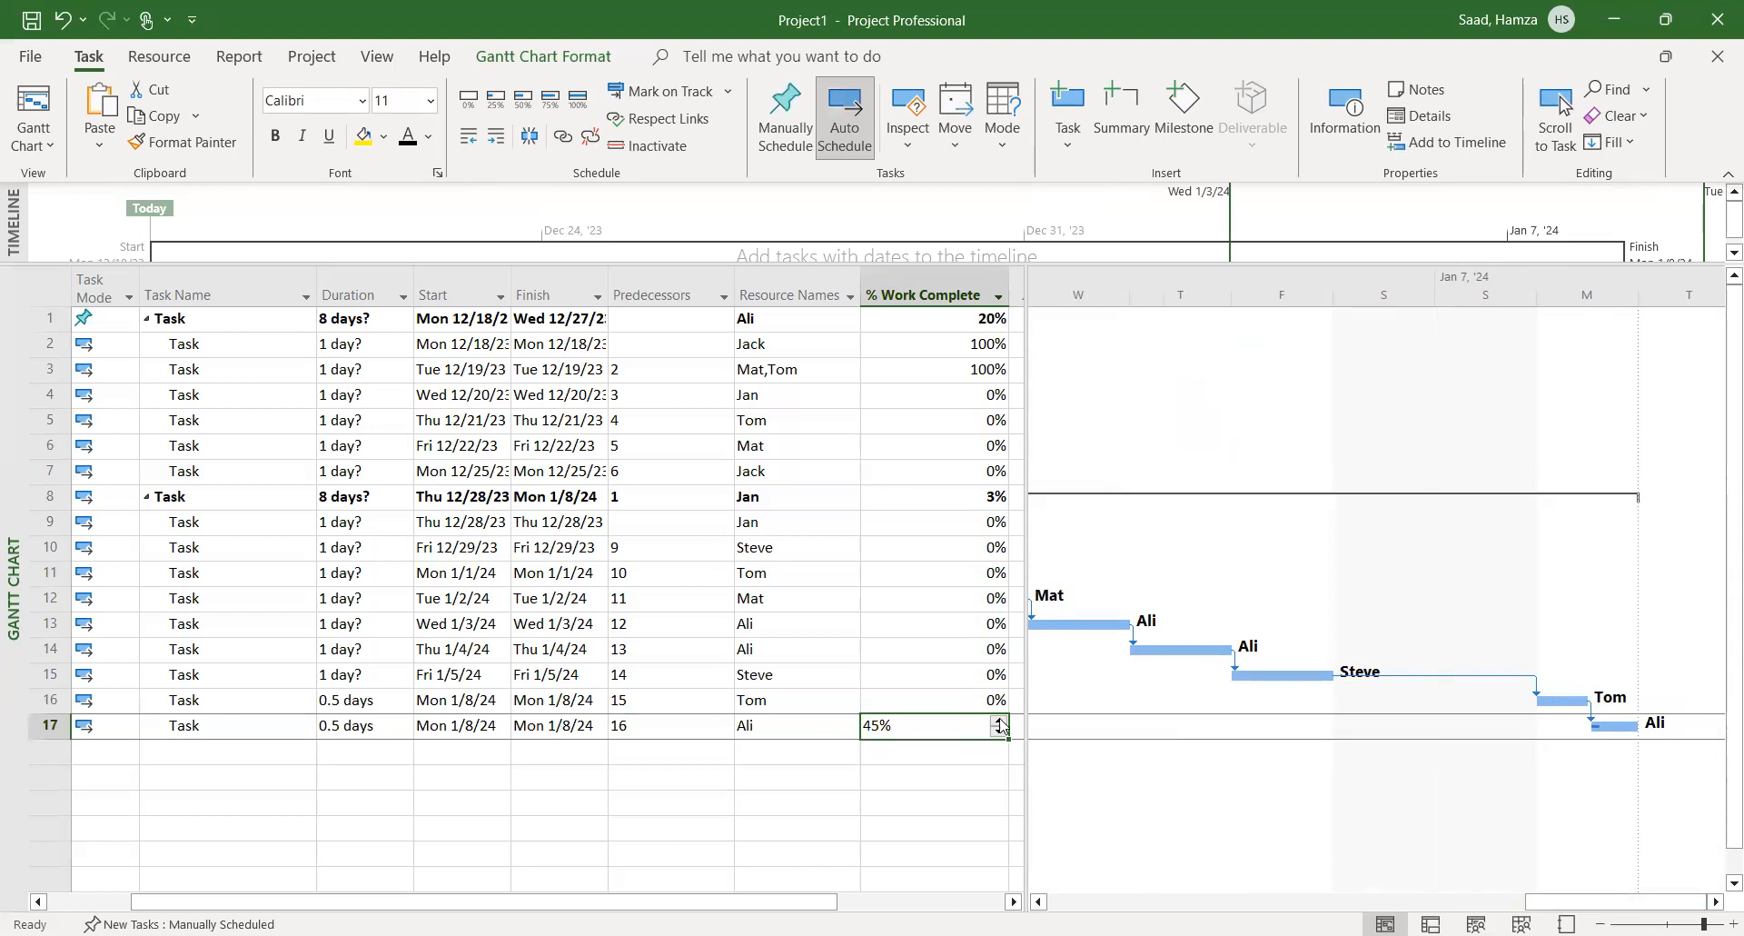
click(1001, 720)
click(1000, 720)
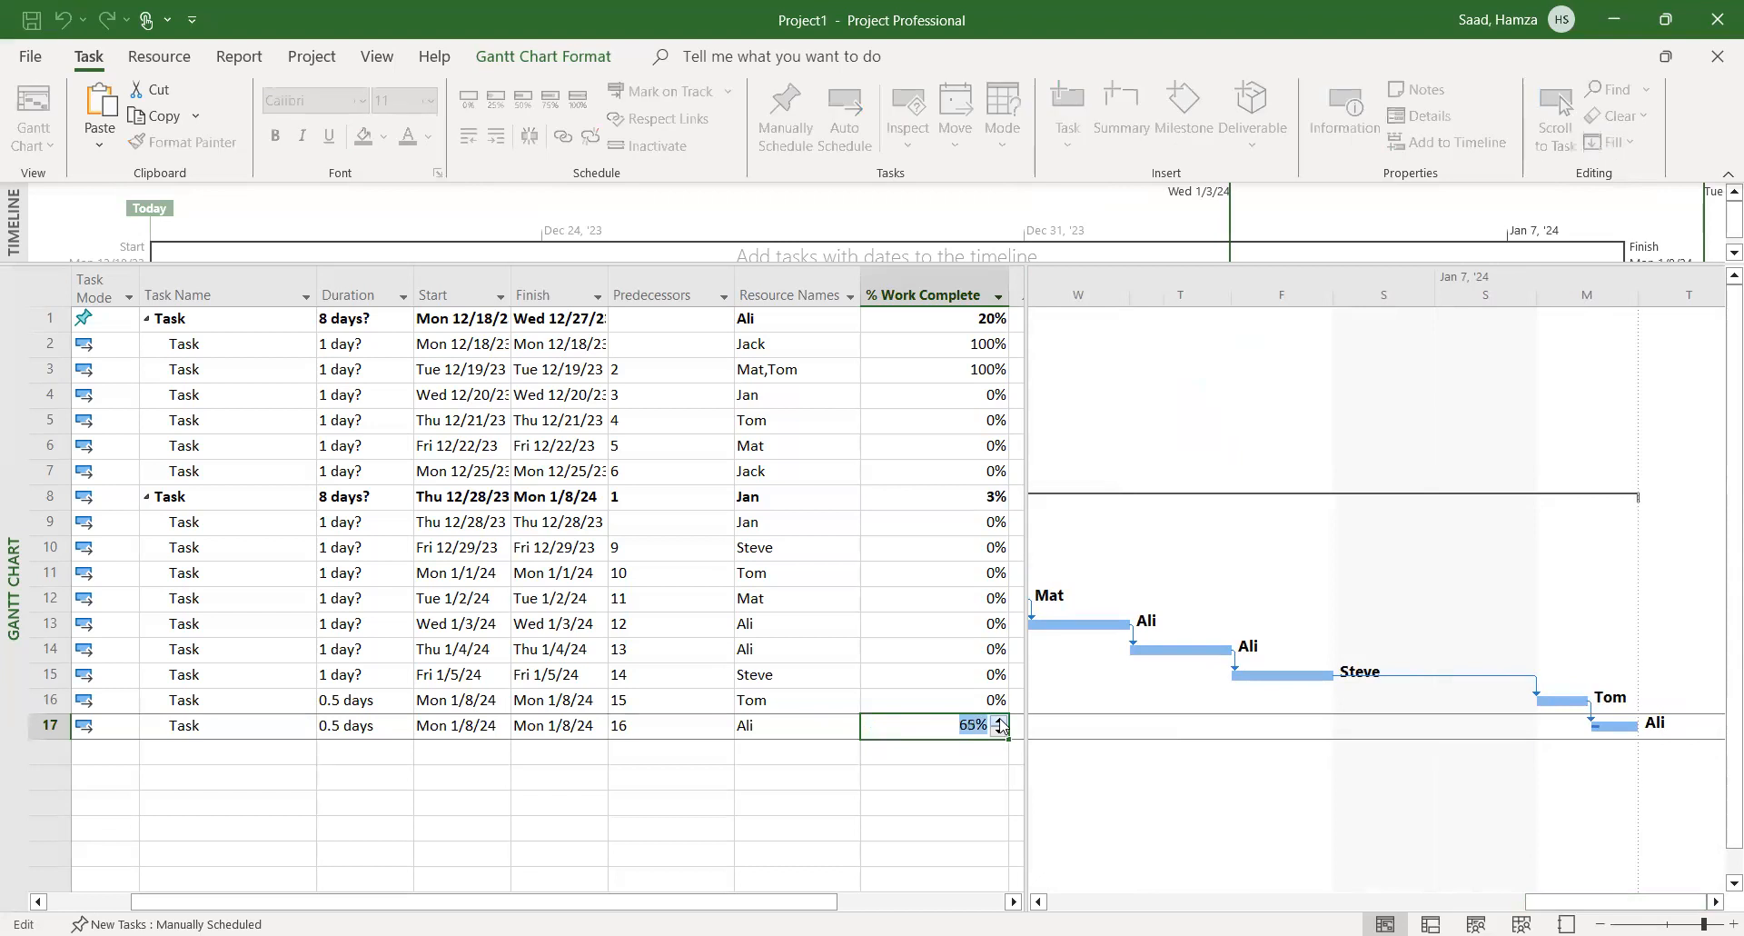
click(956, 771)
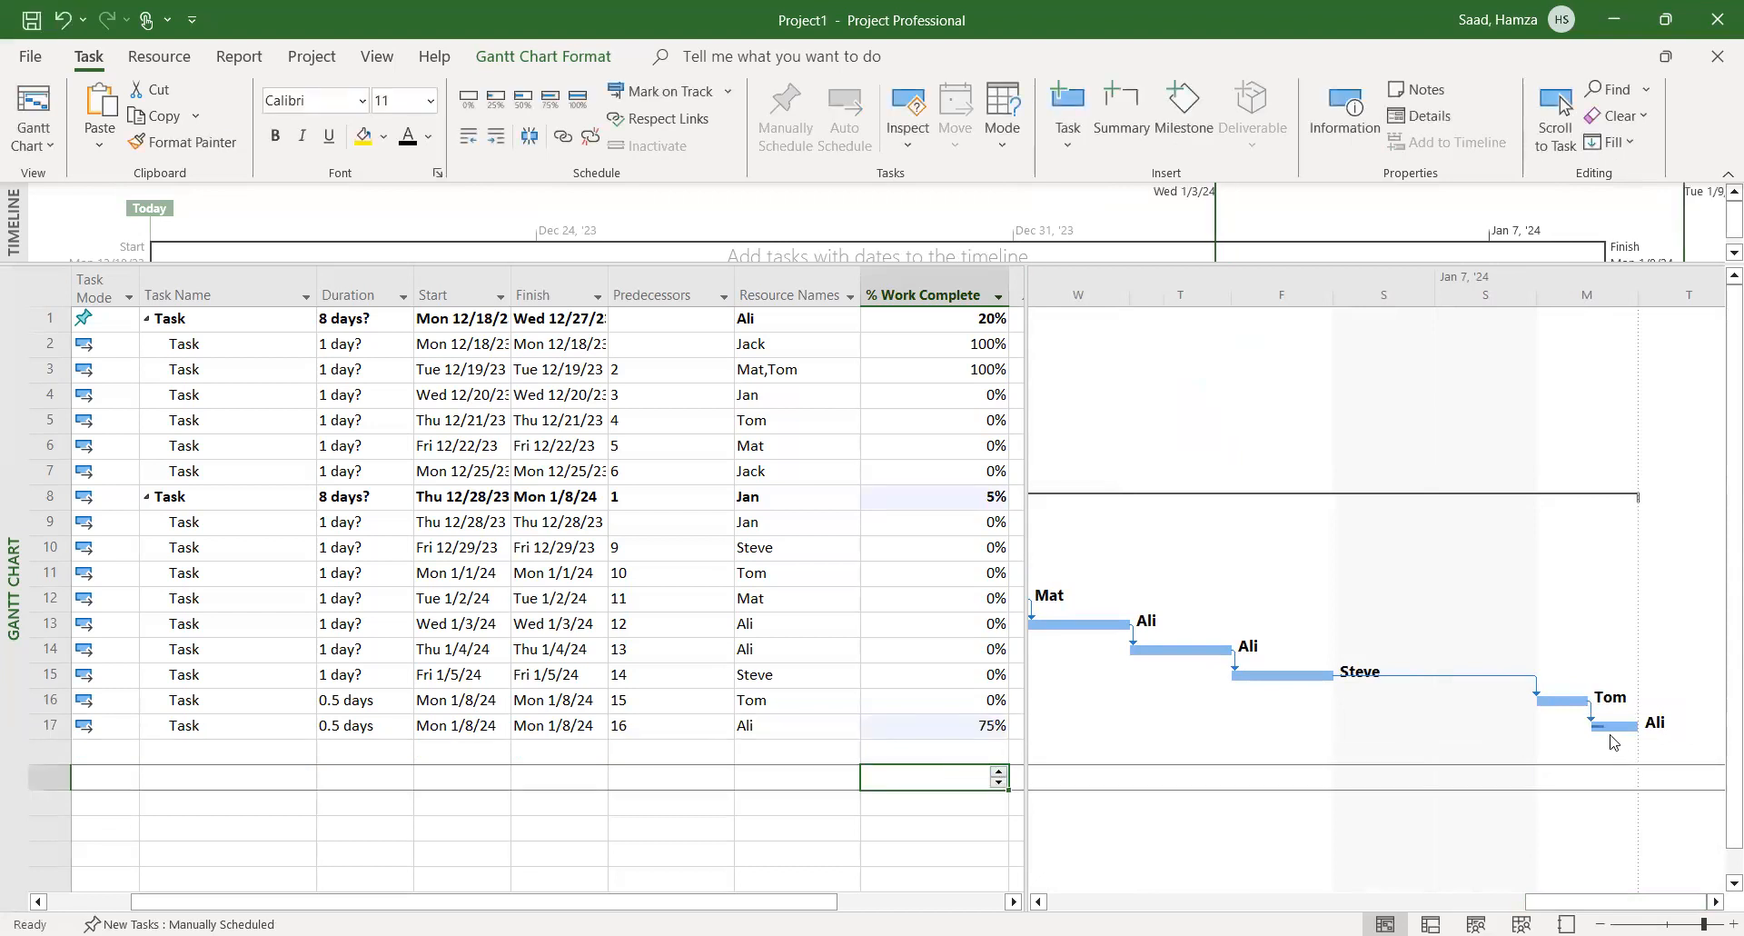
Set the % Work Complete of task 17 to 100%
click(952, 725)
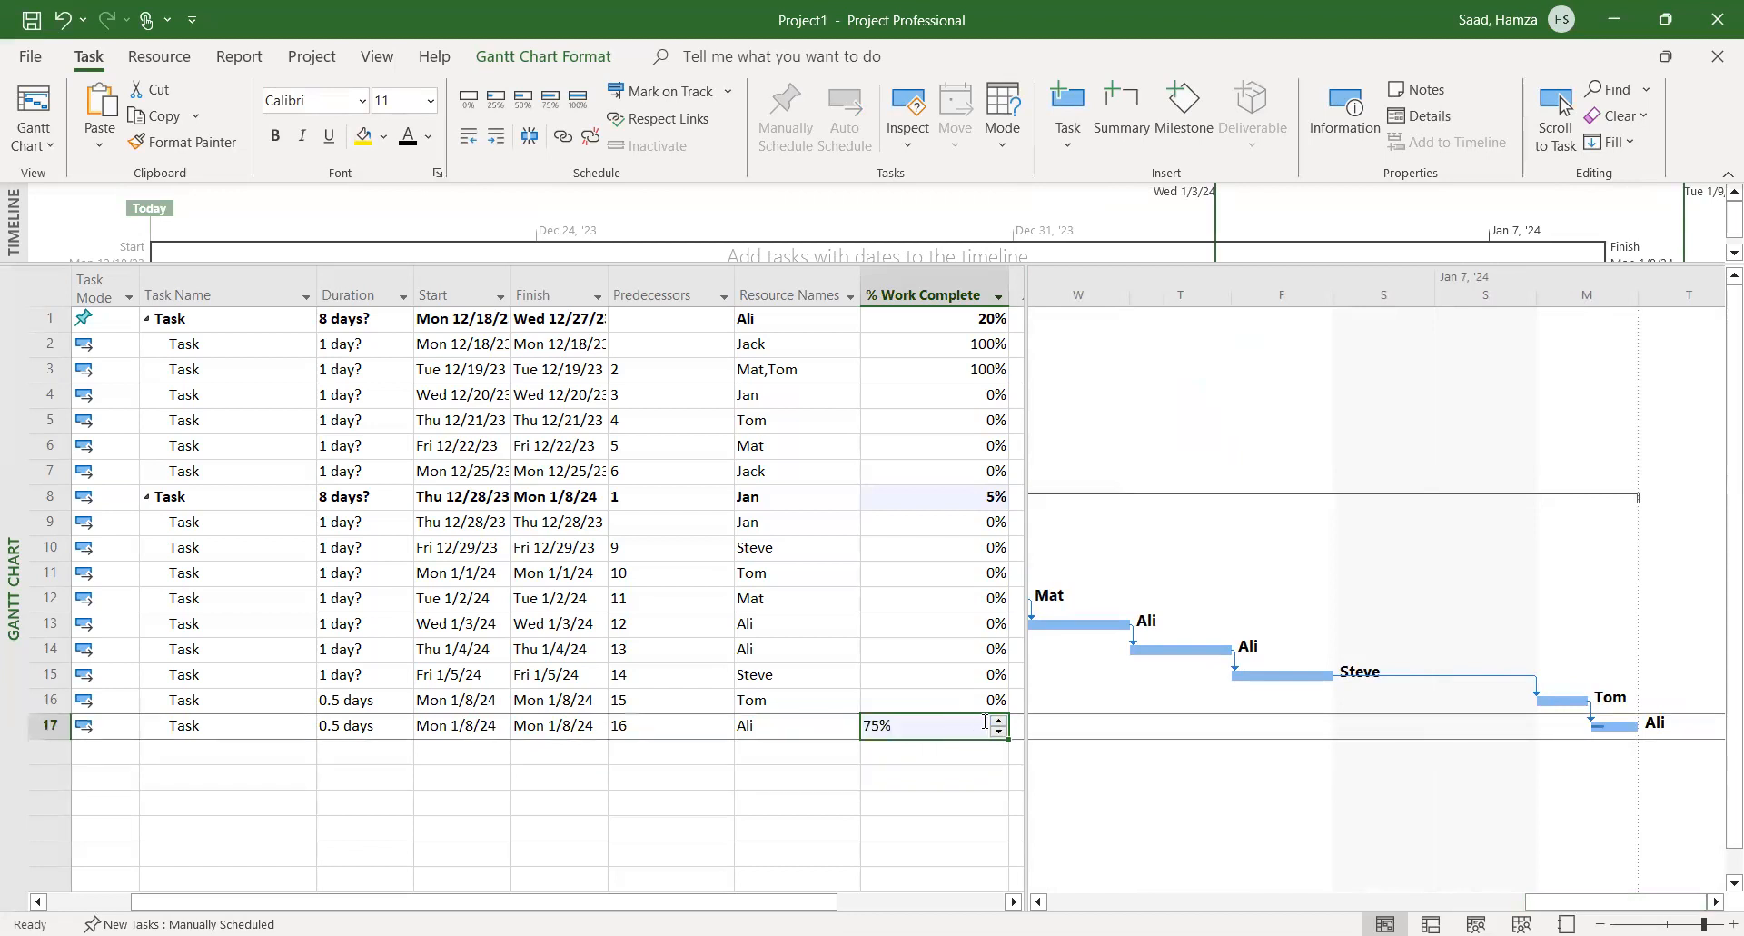
click(1001, 723)
click(1000, 722)
click(1000, 722)
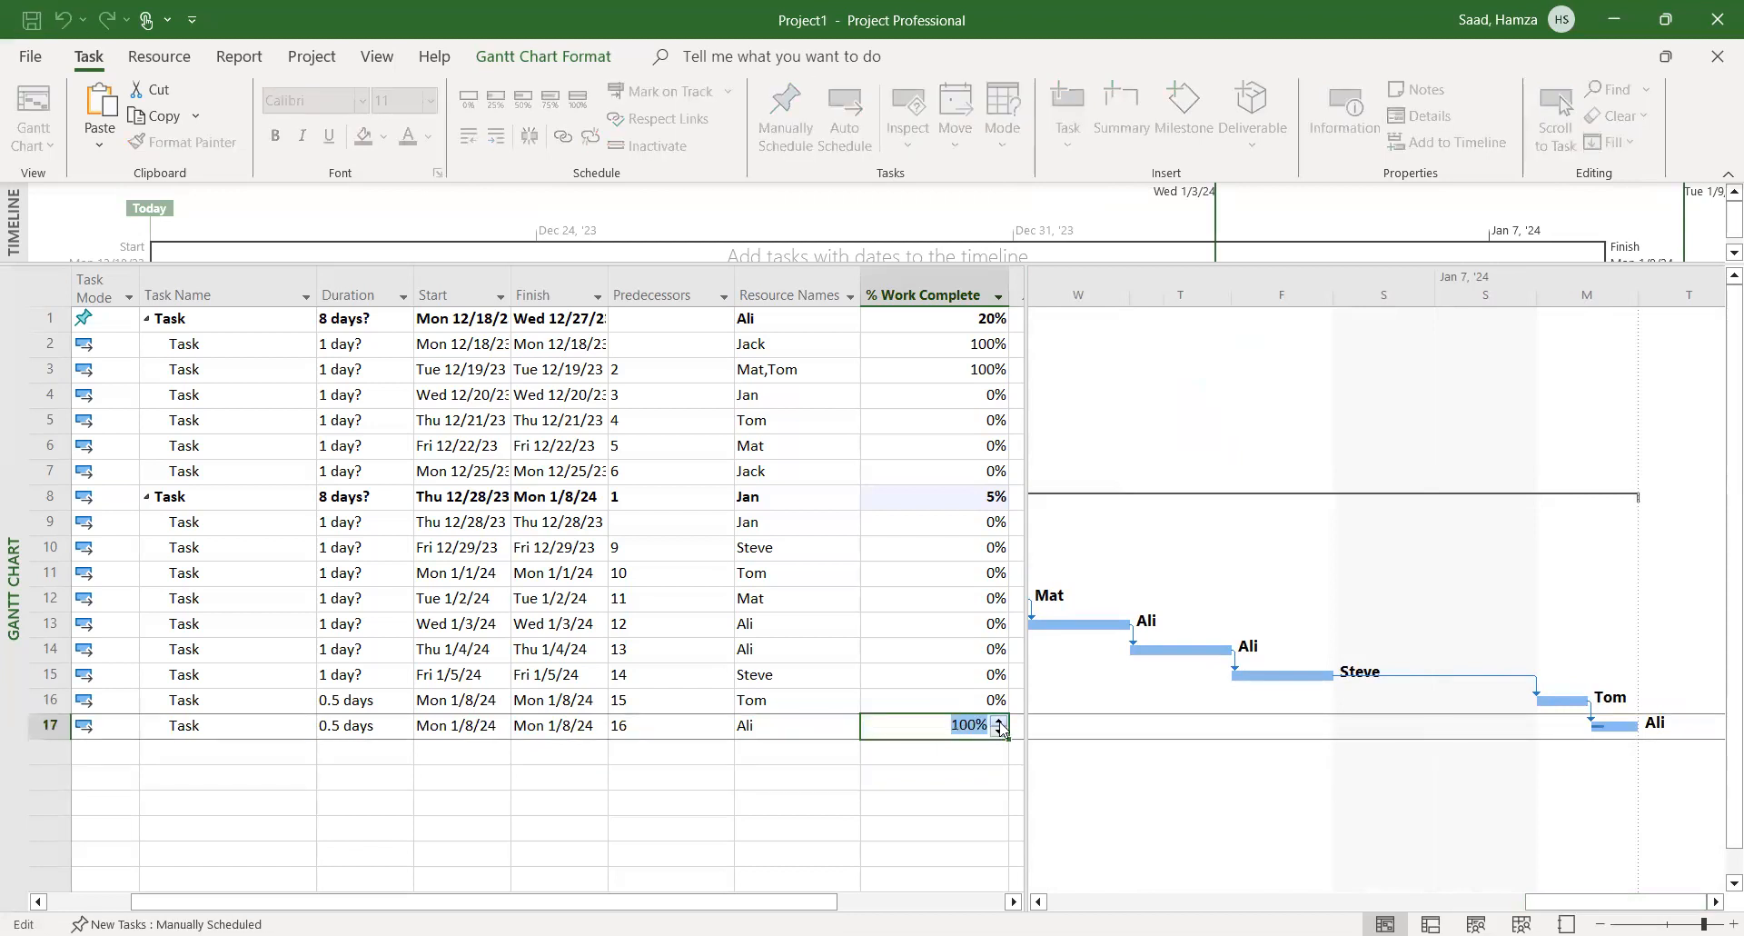
click(913, 769)
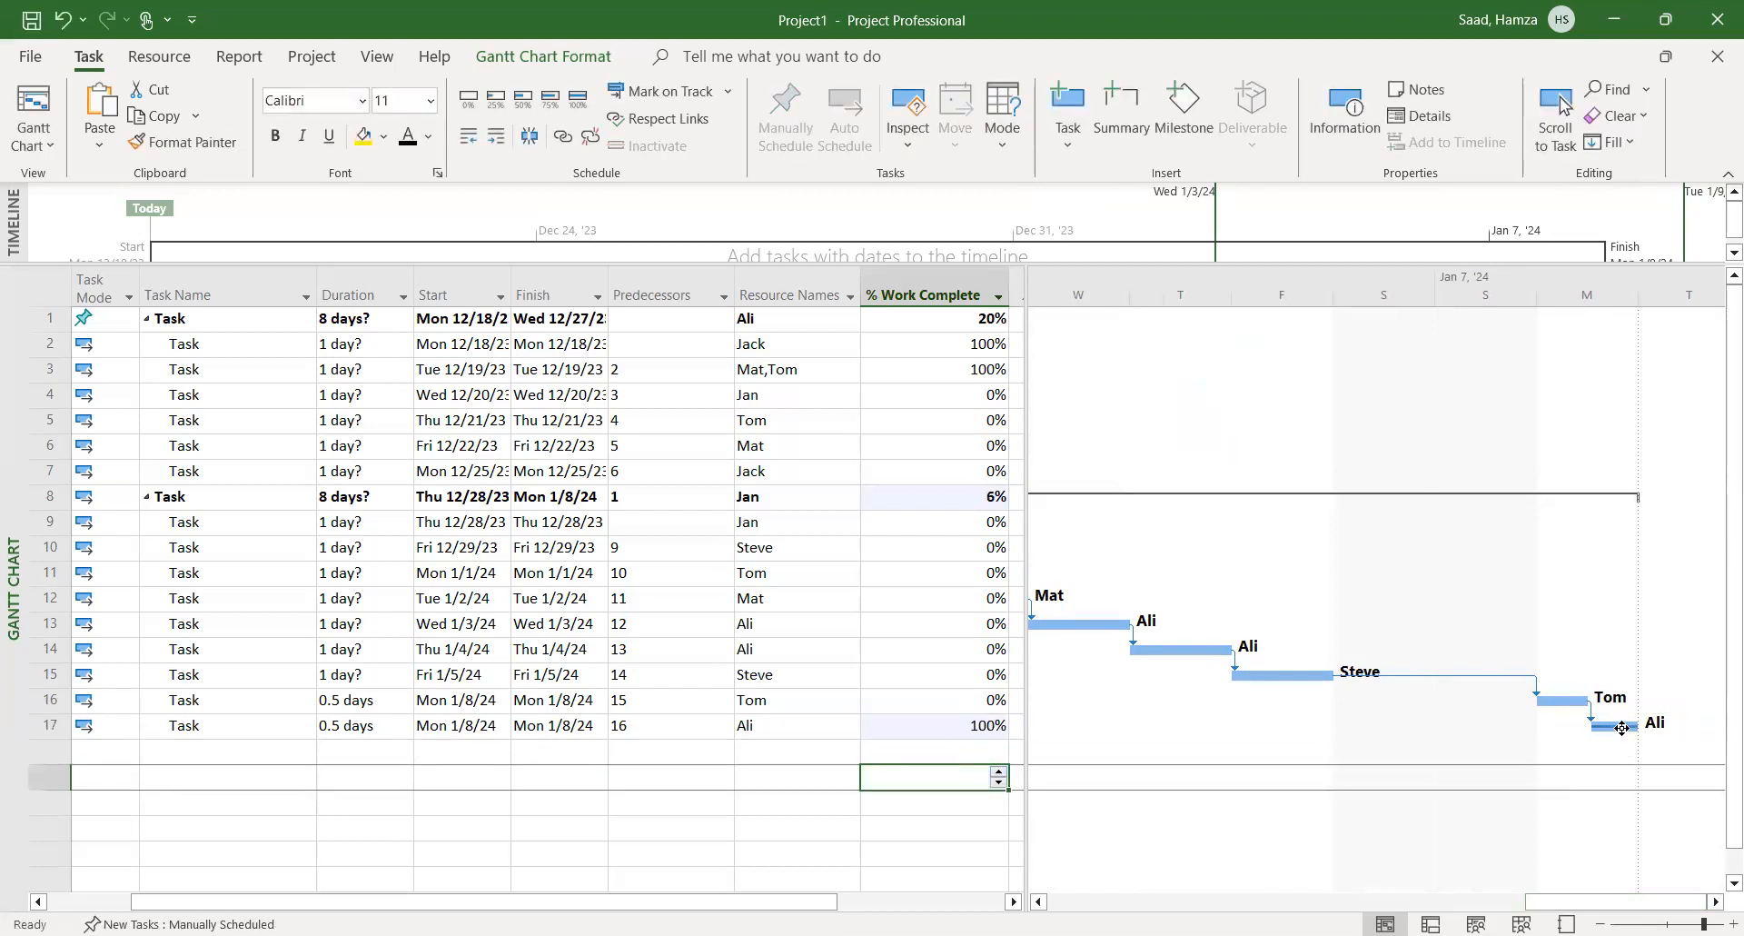
Show the full schedule in the Gantt chart and set tasks 1 through 17 to 0% complete
drag(1705, 923, 1684, 924)
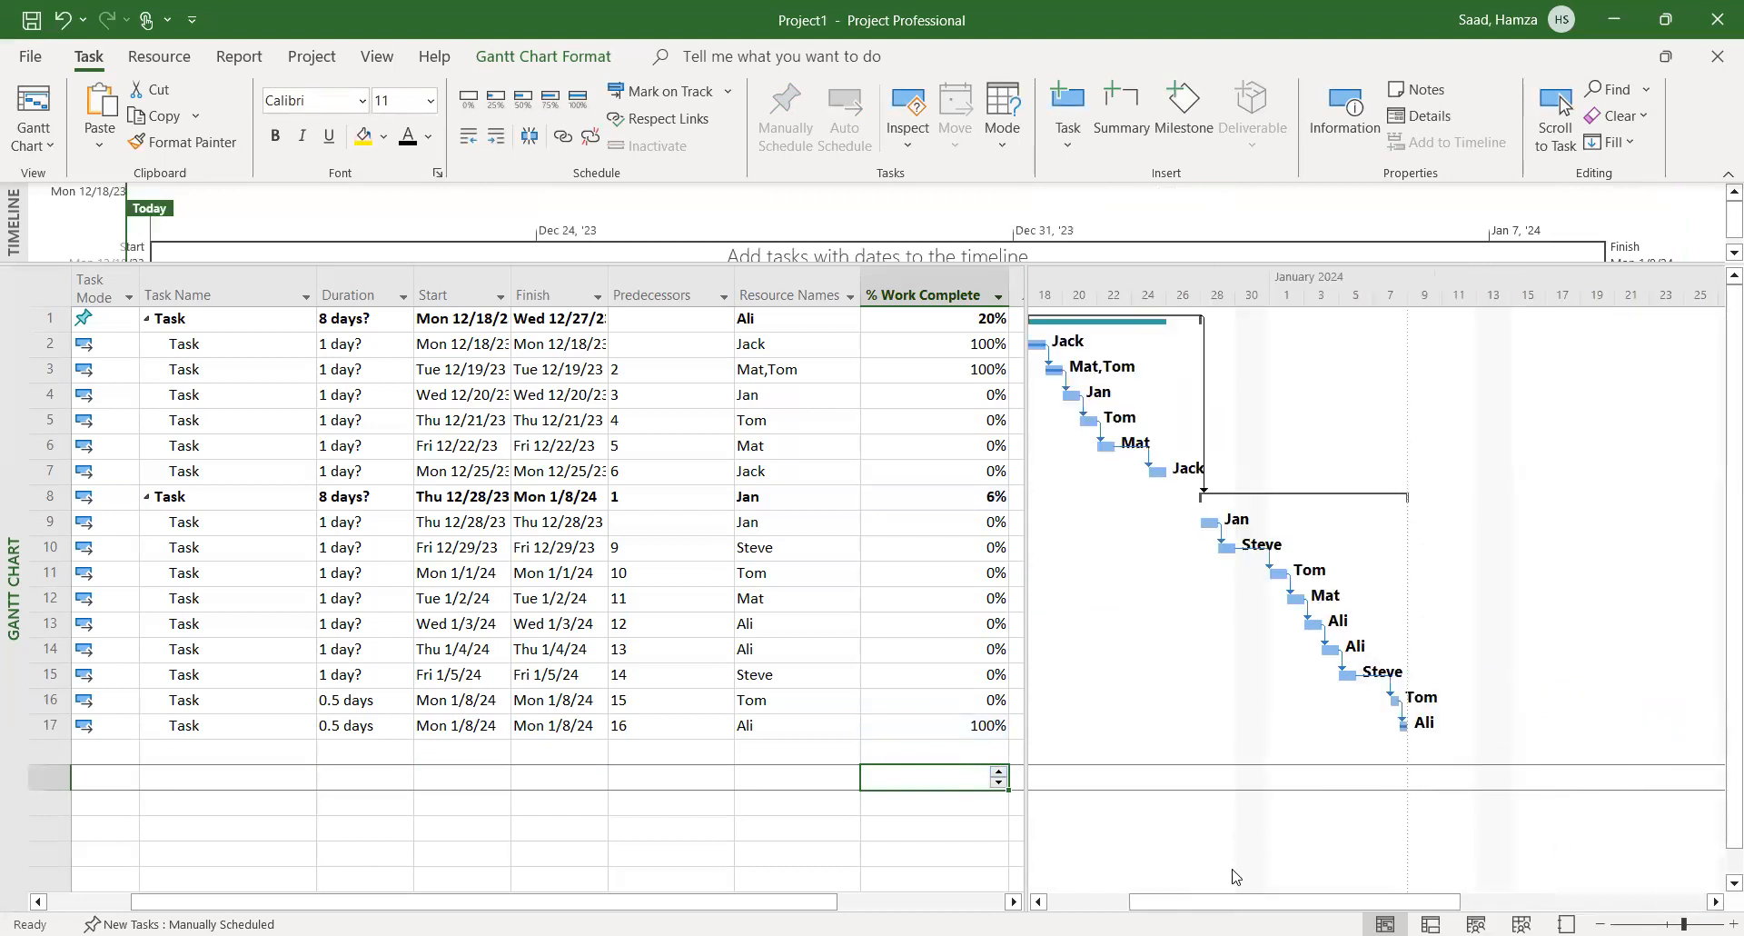
drag(1237, 901, 1155, 901)
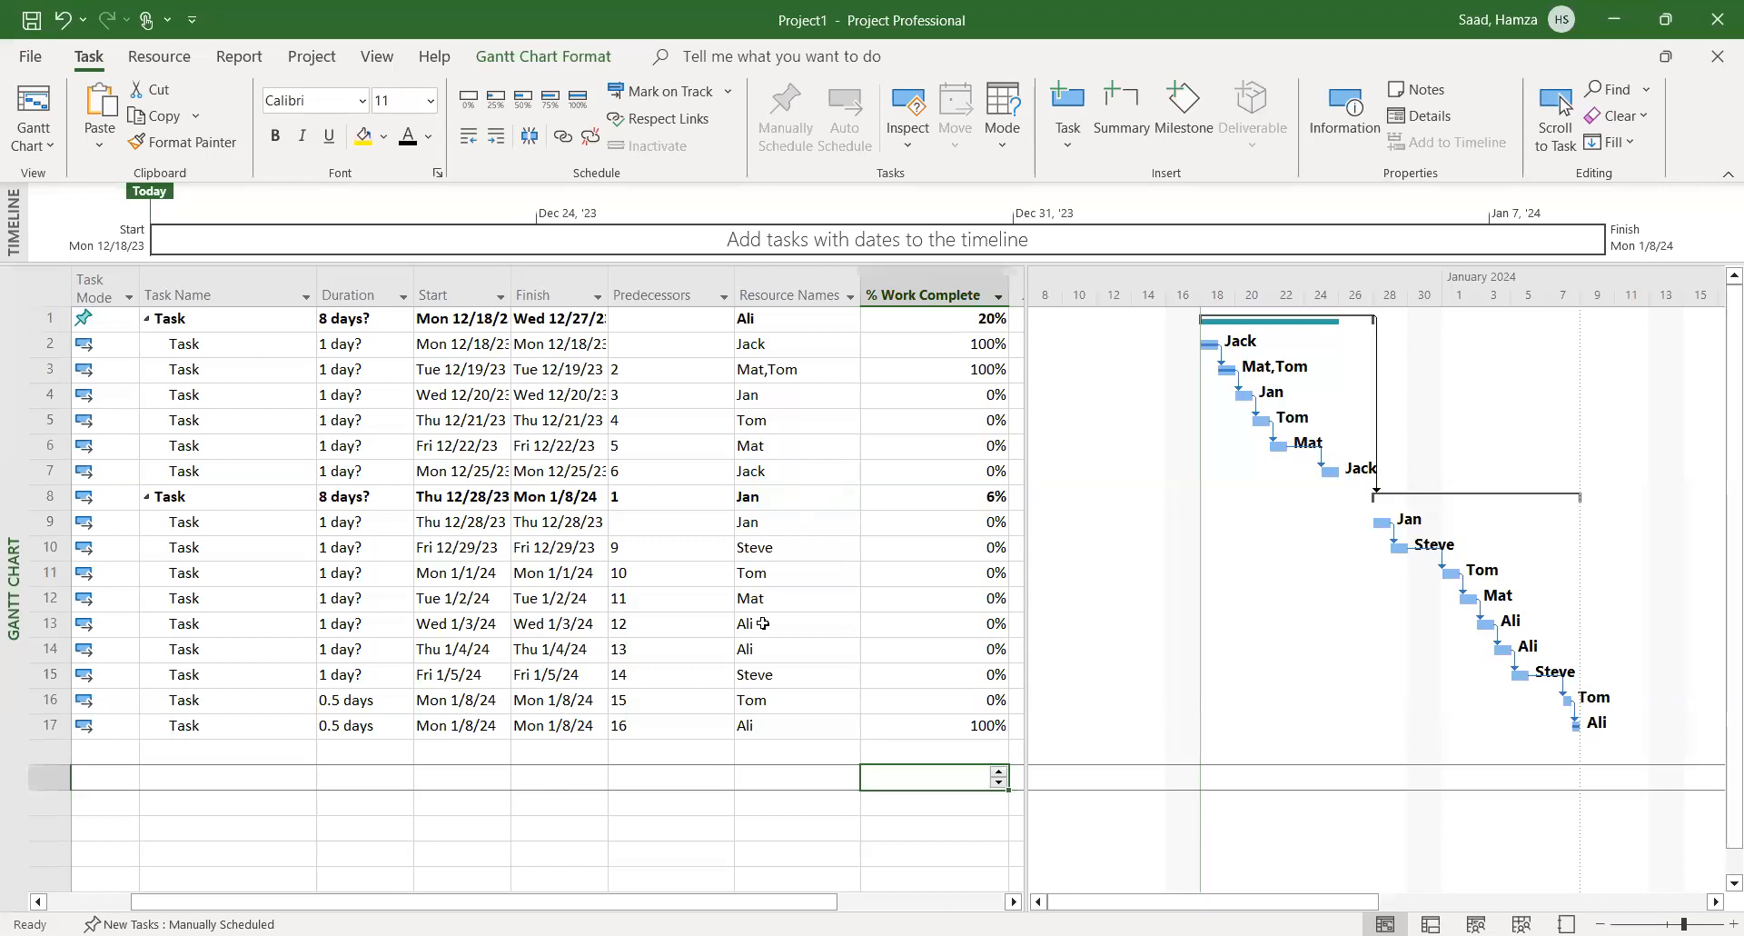
click(935, 321)
drag(935, 321, 983, 728)
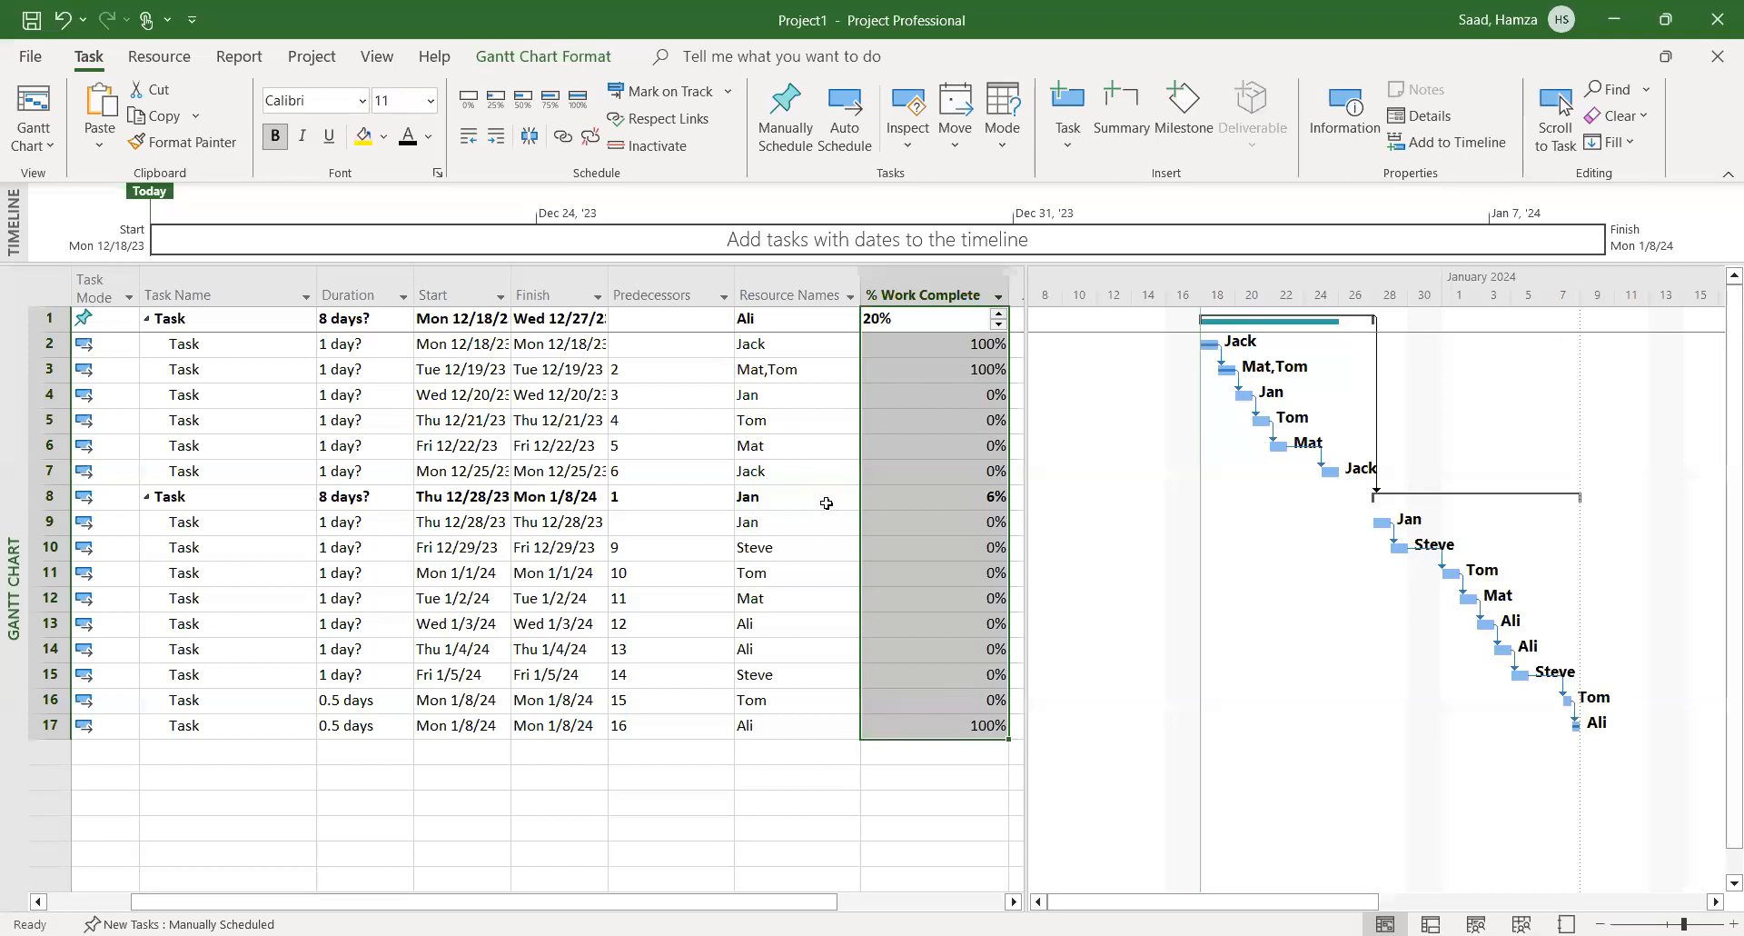
click(469, 102)
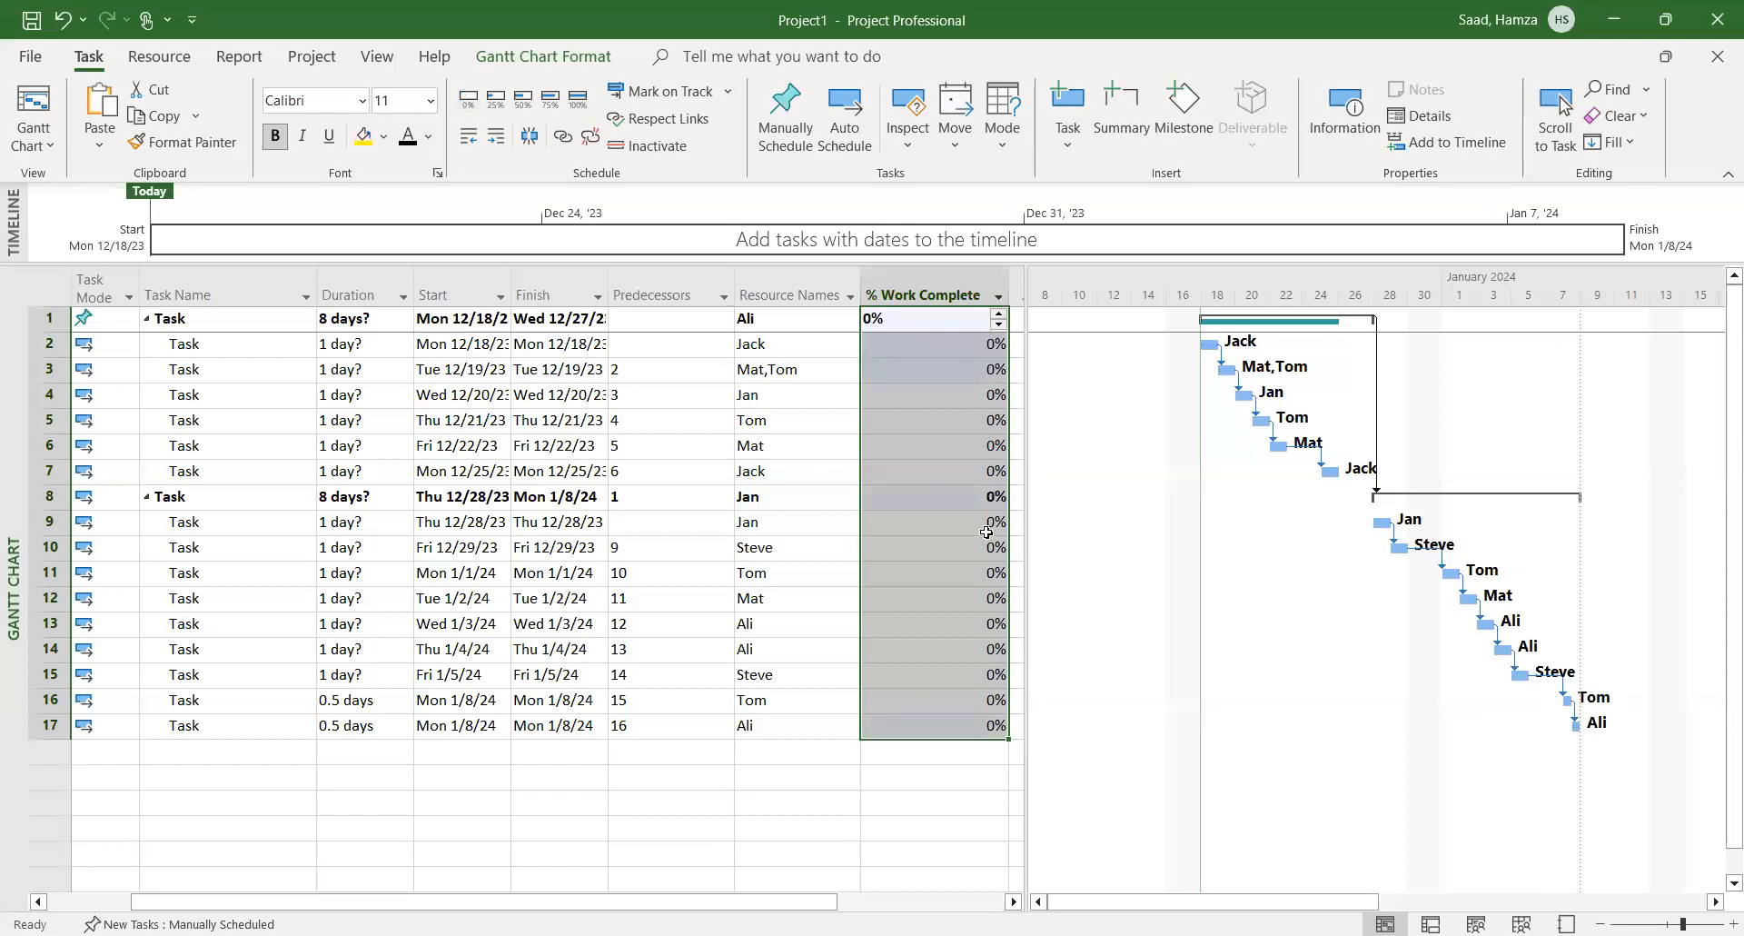
Mark all the selected tasks, 1 through 17, as 100% complete
click(578, 103)
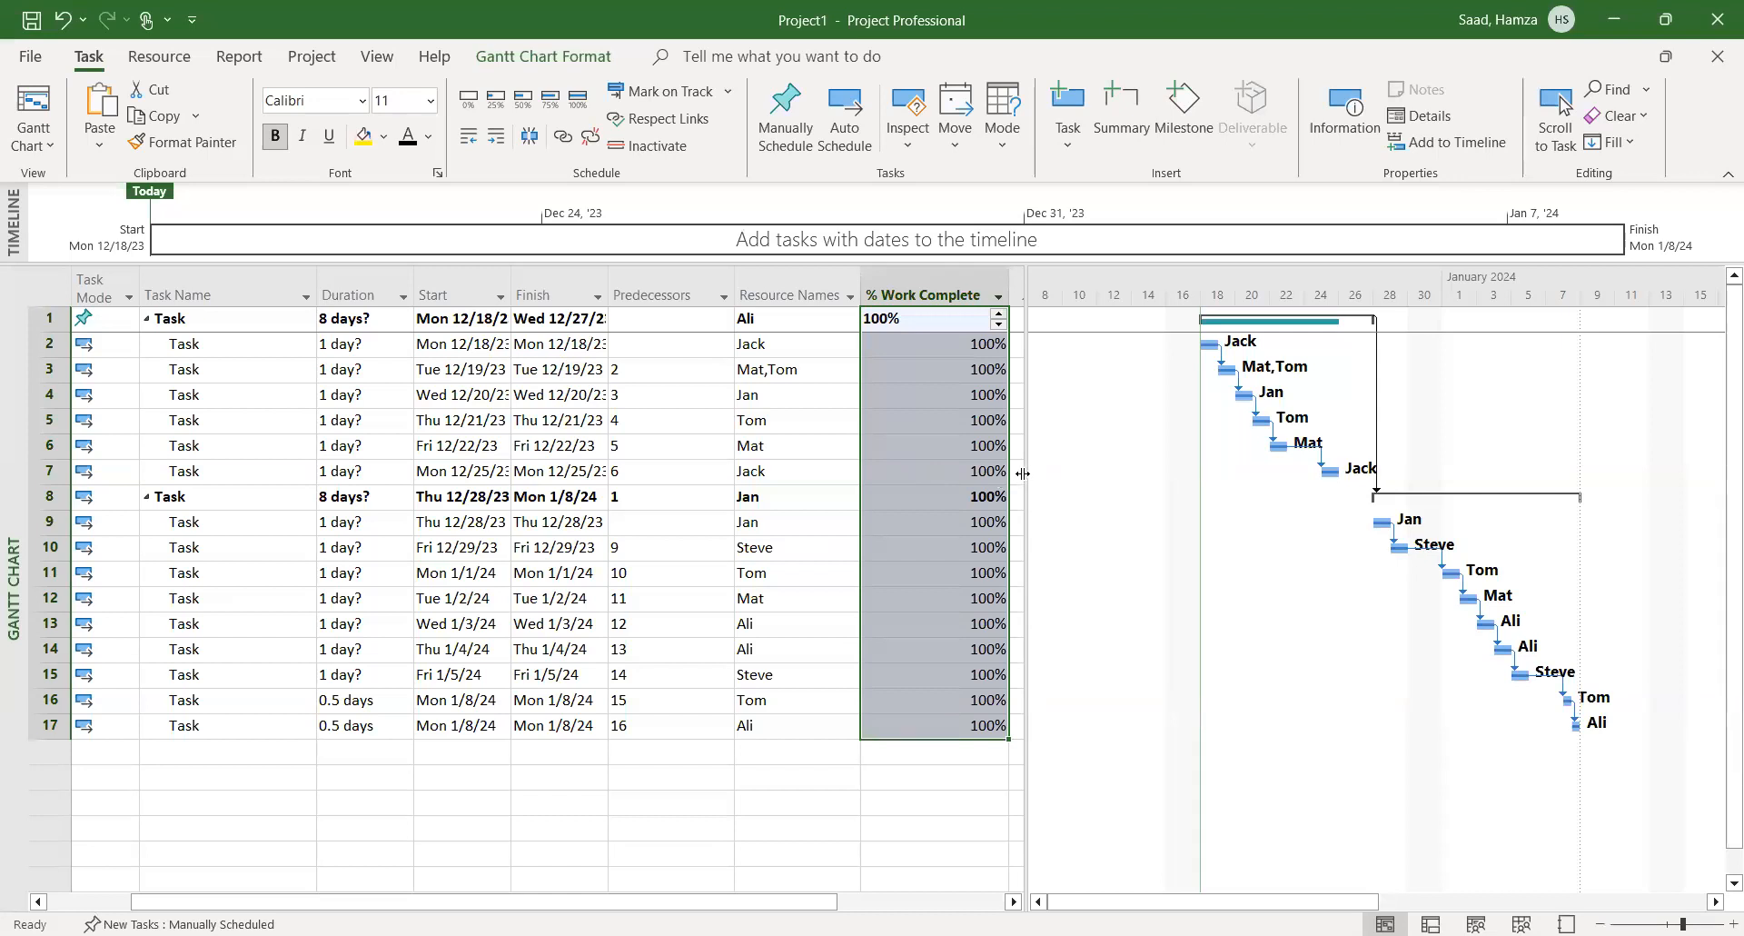
click(899, 367)
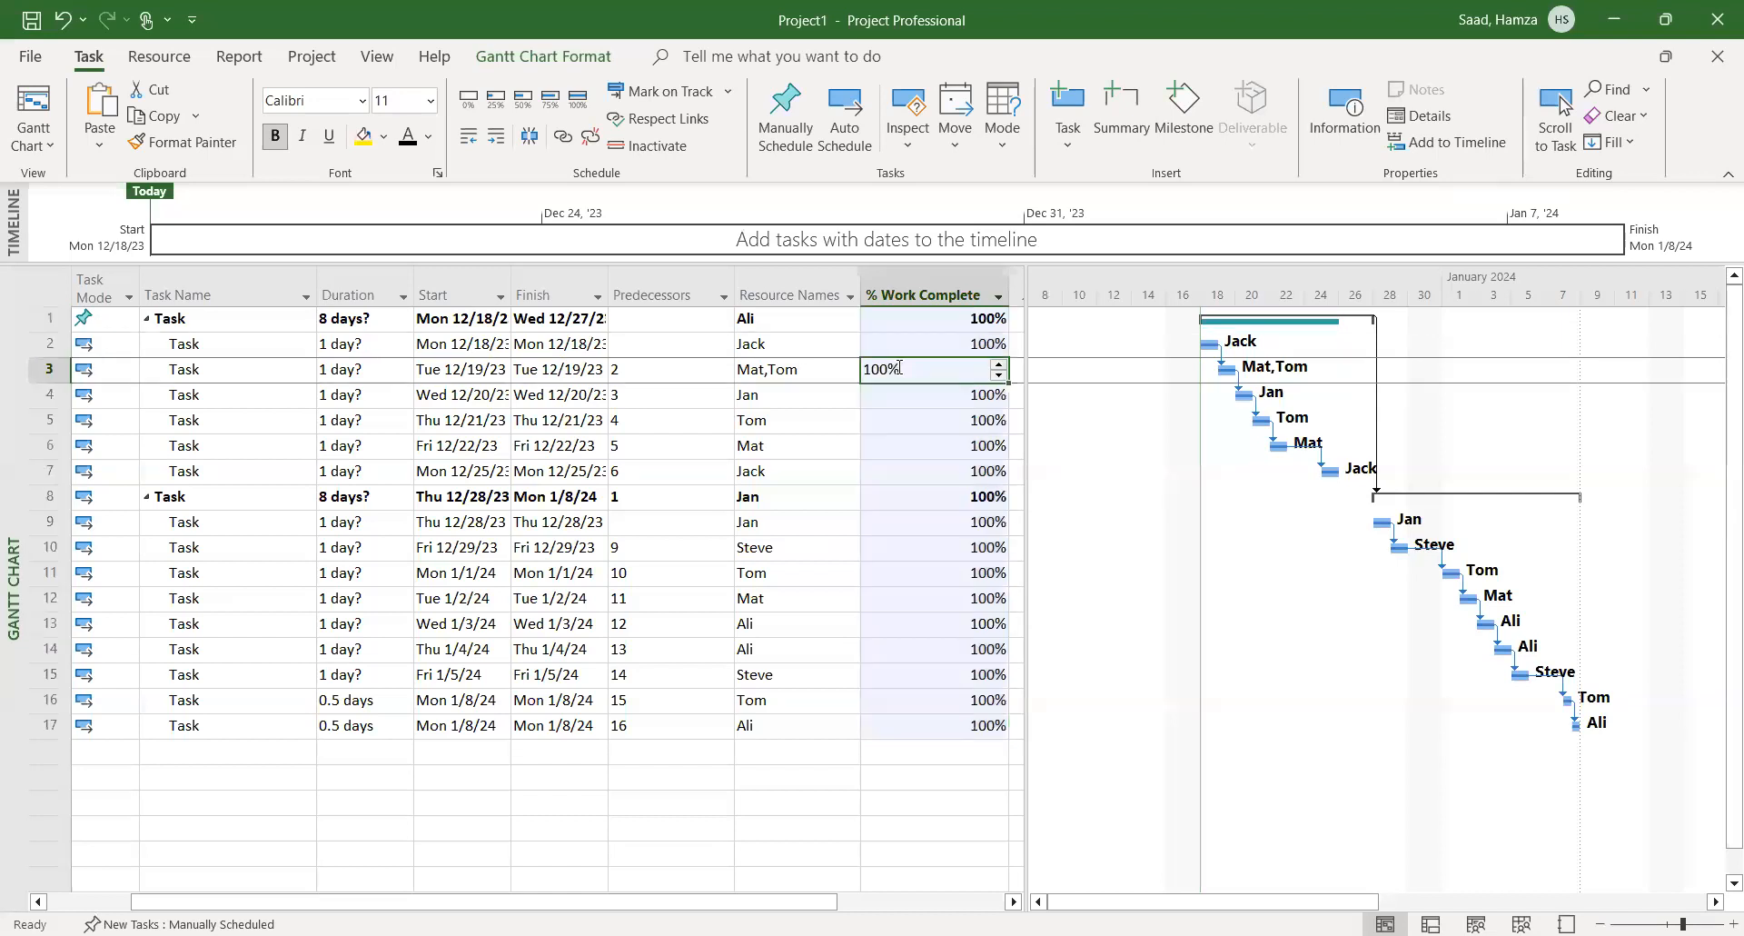
Widen the task table until the Add New Column placeholder beside % Work Complete is fully shown
drag(1027, 396, 1086, 421)
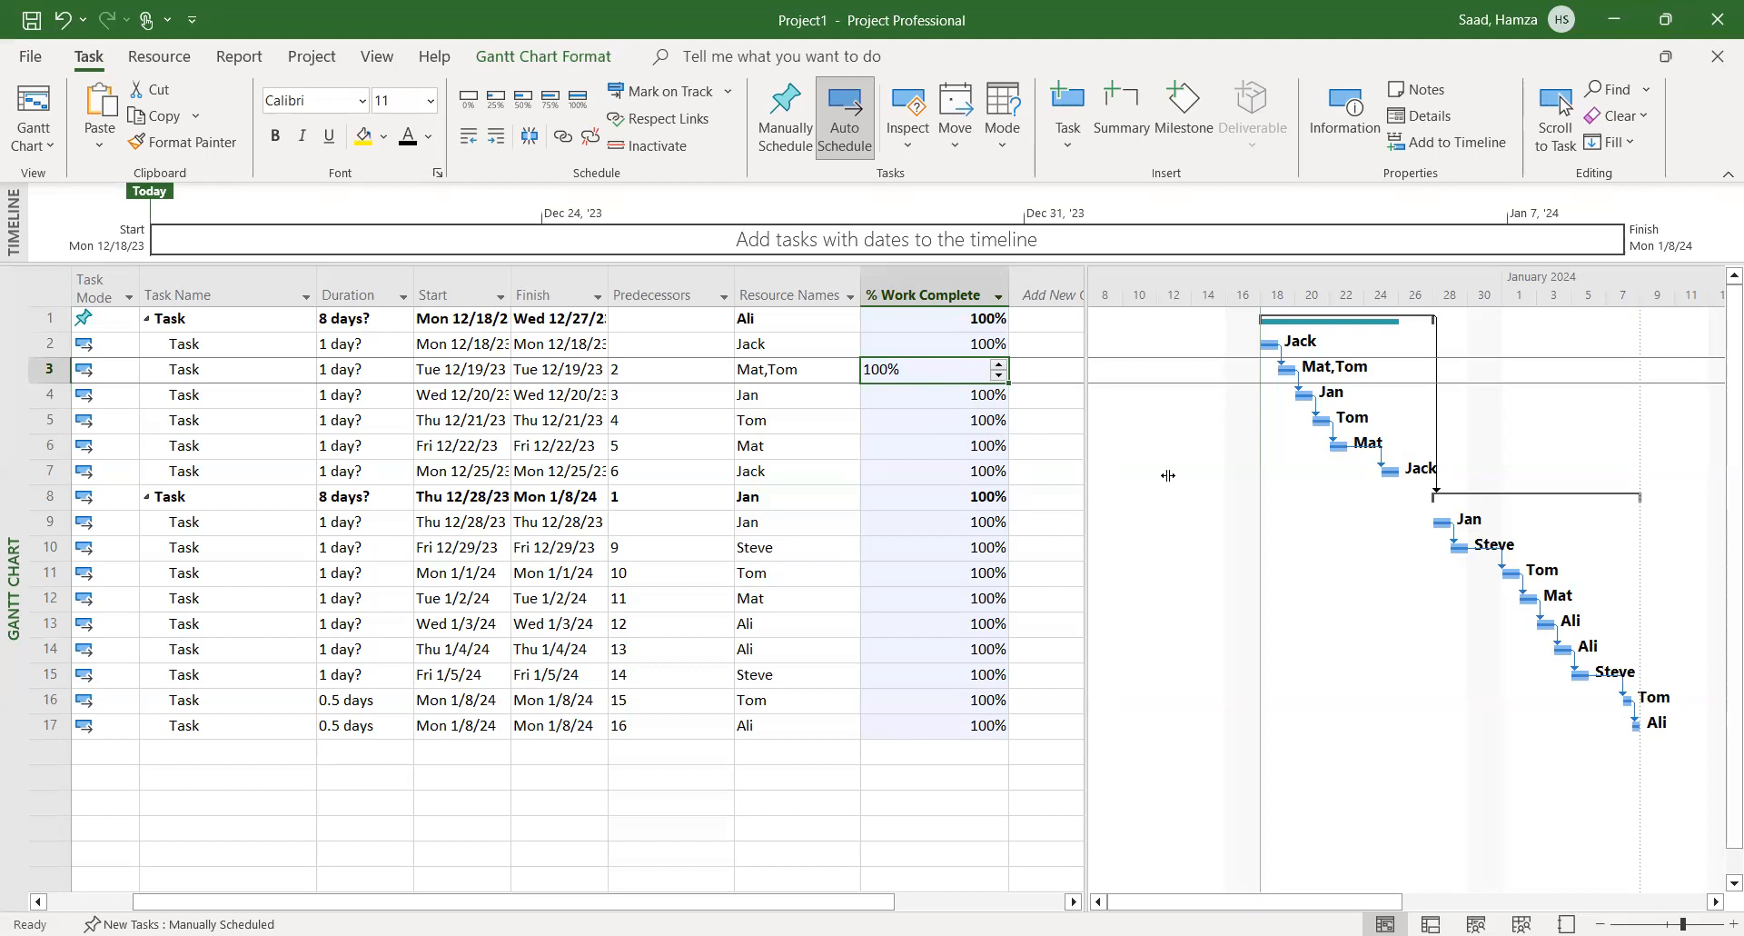
drag(1170, 475, 1186, 477)
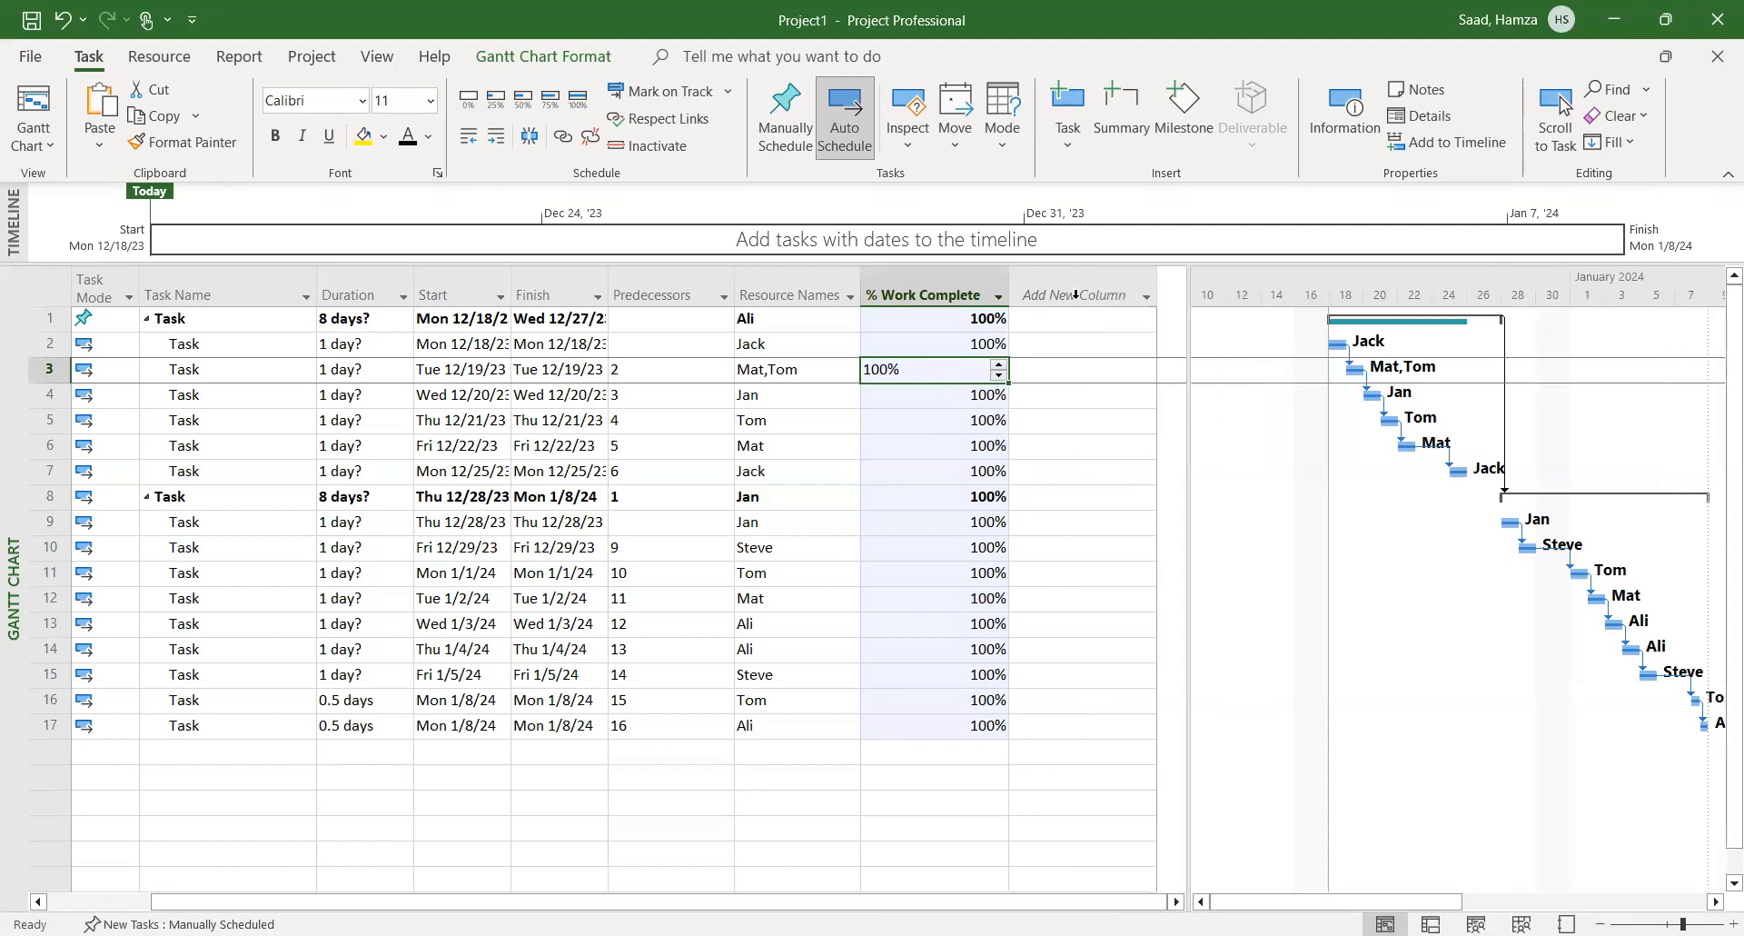